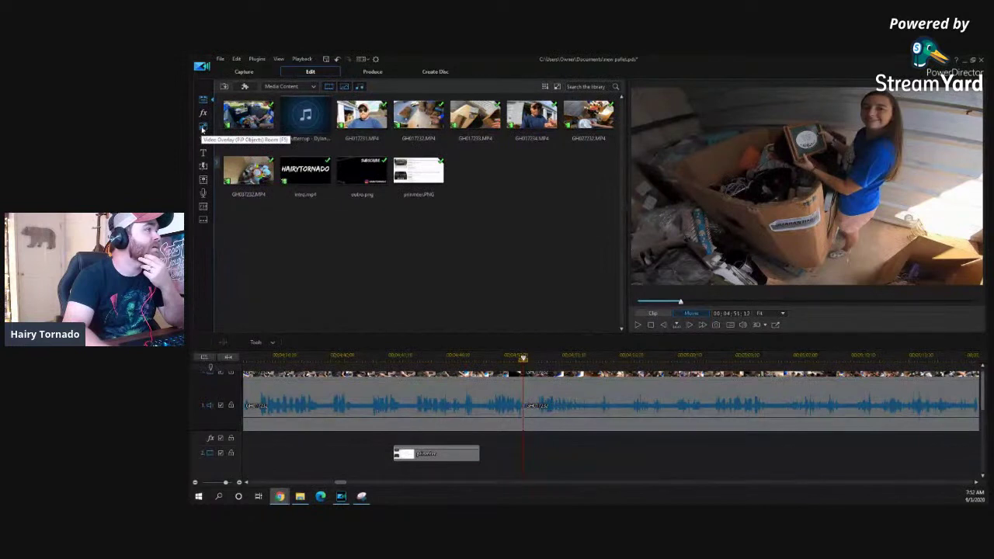
- Add outro.png to the second video track at the playhead, shrink it into the lower-right part of the frame, and preview it
{"action": "left_click", "coordinate": [203, 131]}
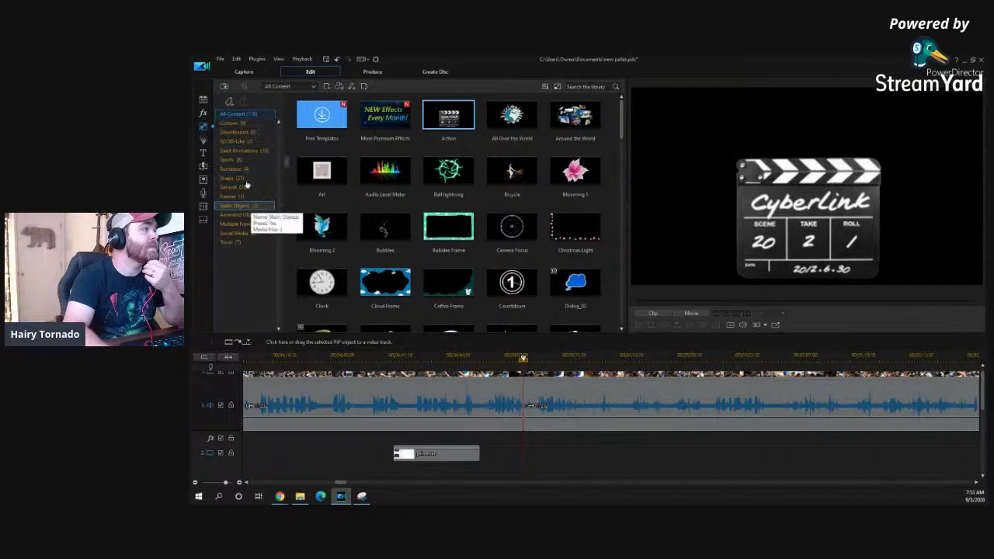
{"action": "left_click", "coordinate": [203, 99]}
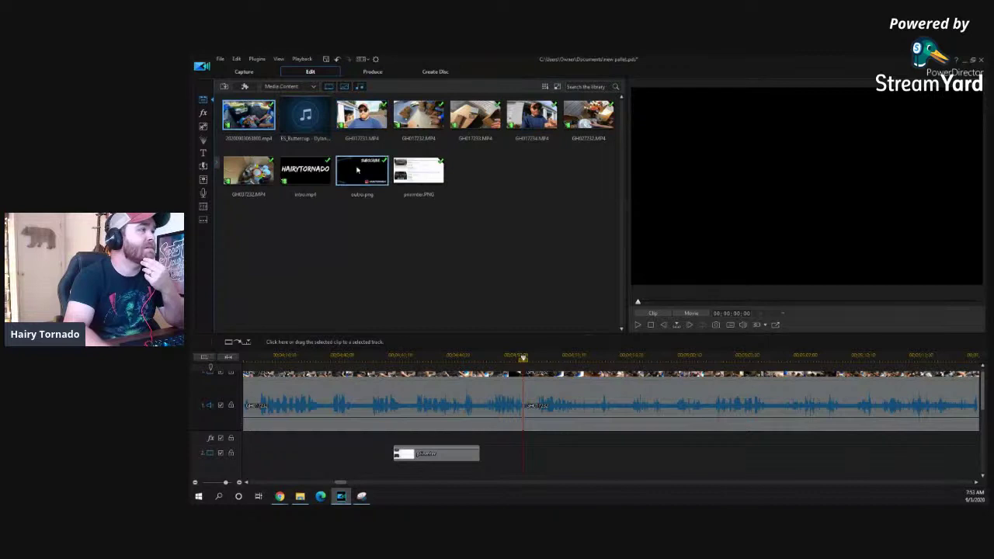
{"action": "left_click_drag", "start_coordinate": [365, 181], "coordinate": [524, 460]}
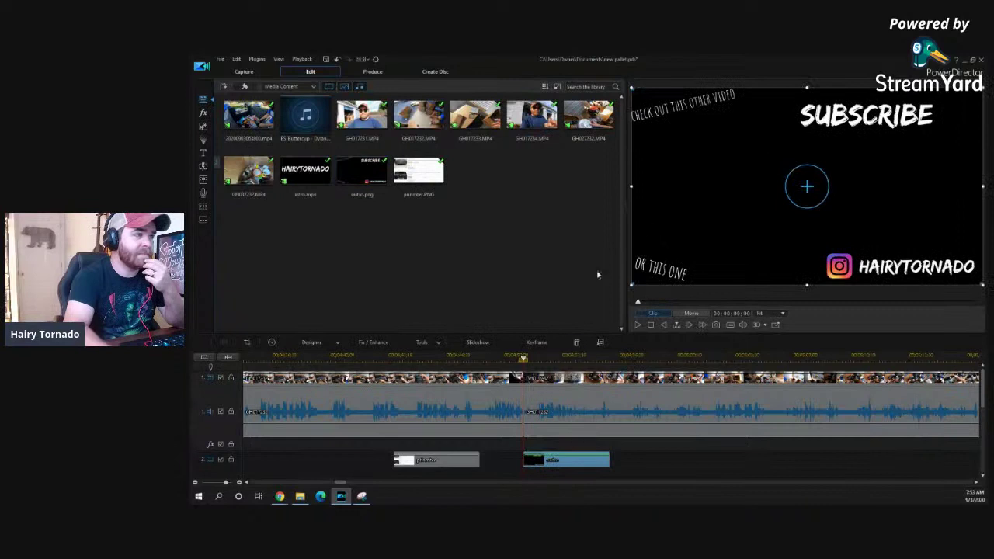
{"action": "left_click_drag", "start_coordinate": [632, 88], "coordinate": [773, 167]}
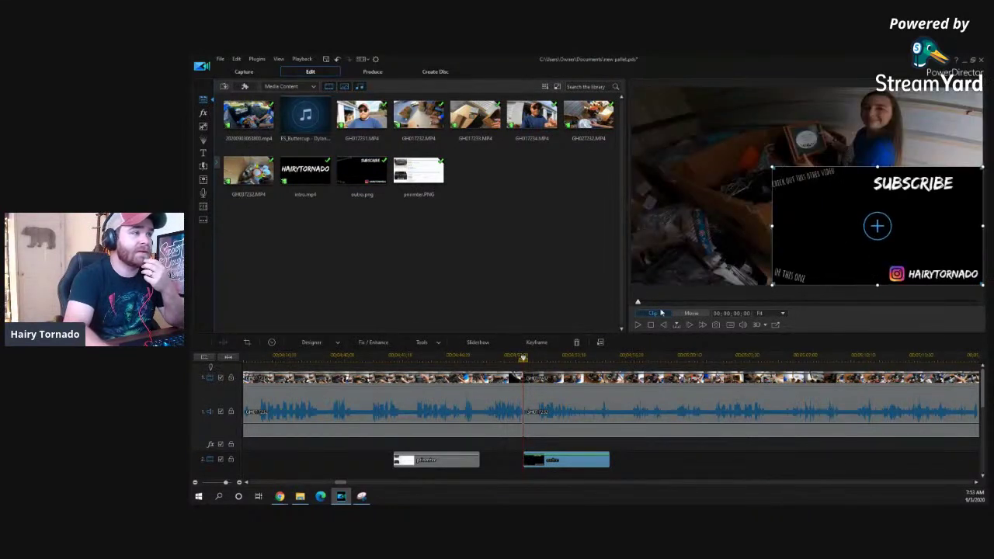
{"action": "left_click", "coordinate": [506, 359]}
{"action": "key", "text": "space"}
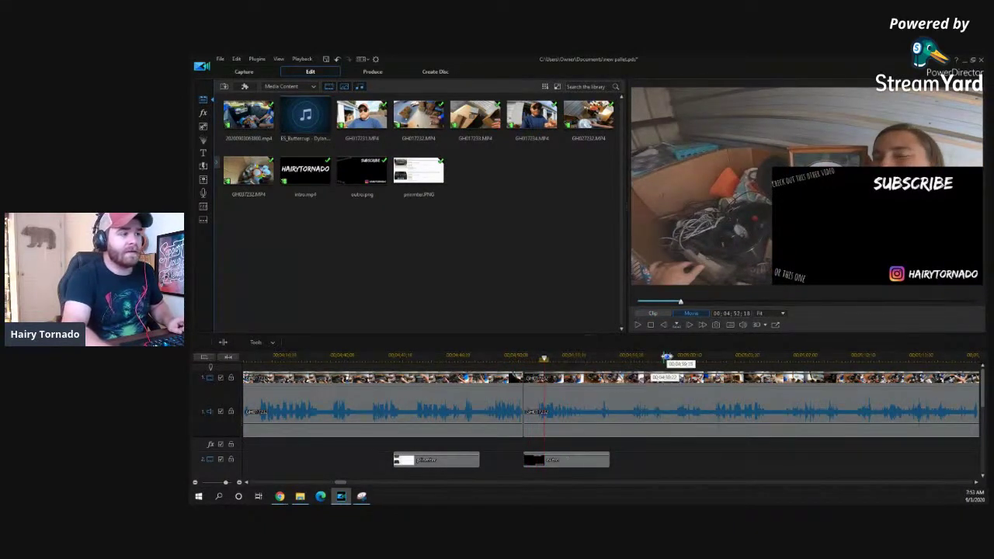
- Move the outro overlay toward the upper left of the frame, shrink it further, and delete it from the timeline
{"action": "left_click", "coordinate": [556, 465]}
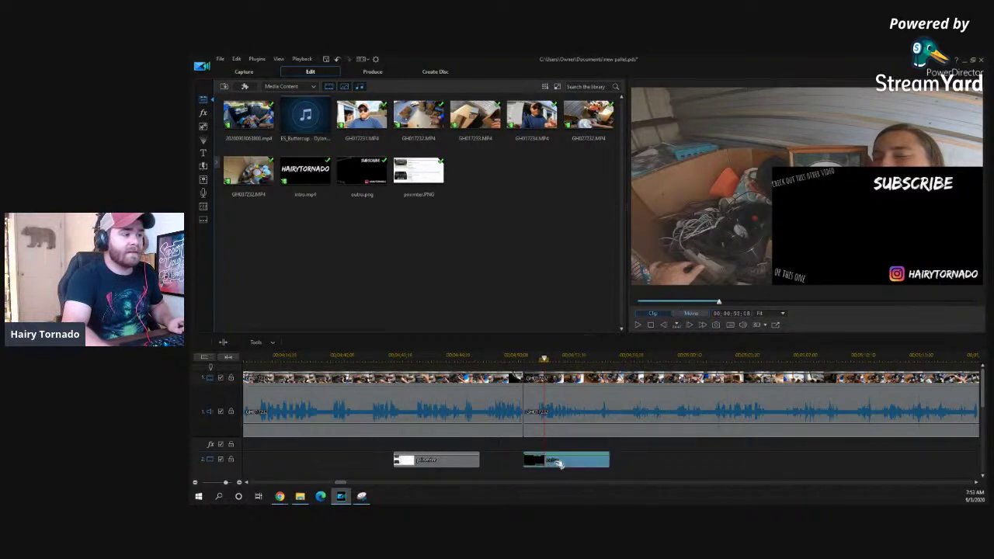
{"action": "left_click_drag", "start_coordinate": [858, 200], "coordinate": [747, 158]}
{"action": "left_click_drag", "start_coordinate": [874, 126], "coordinate": [829, 149]}
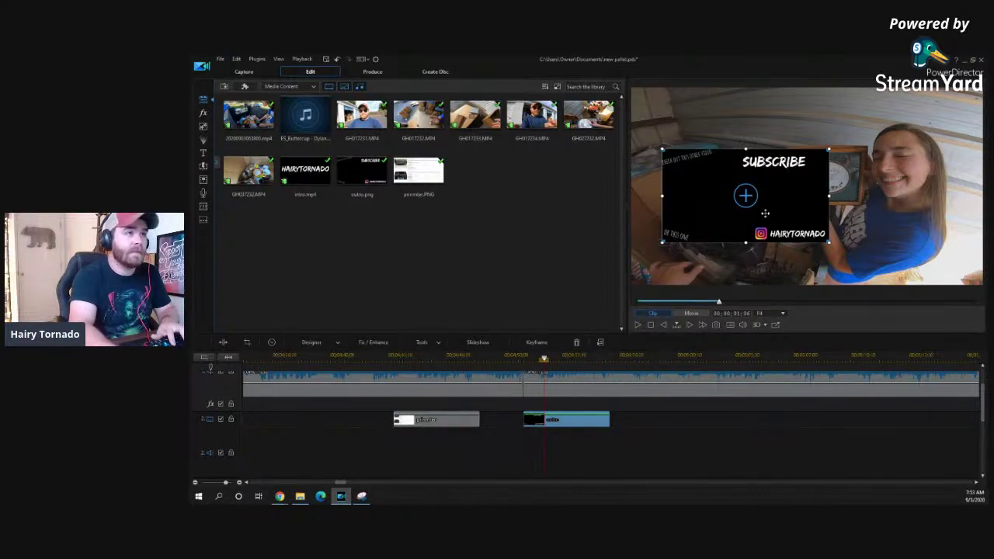
{"action": "key", "text": "Delete"}
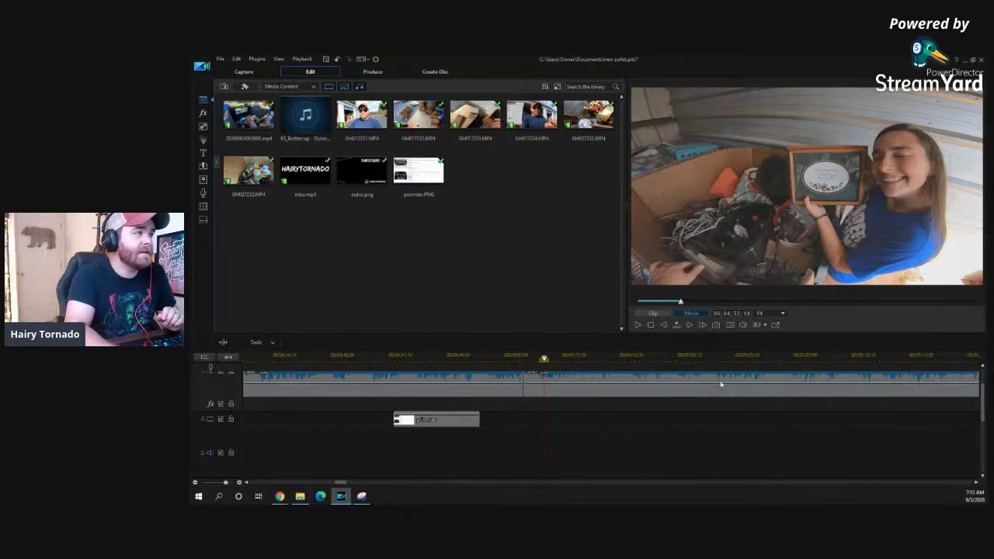
- Play through the footage following the printer overlay and split the main clip at 00:04:57:02
{"action": "left_click", "coordinate": [460, 355]}
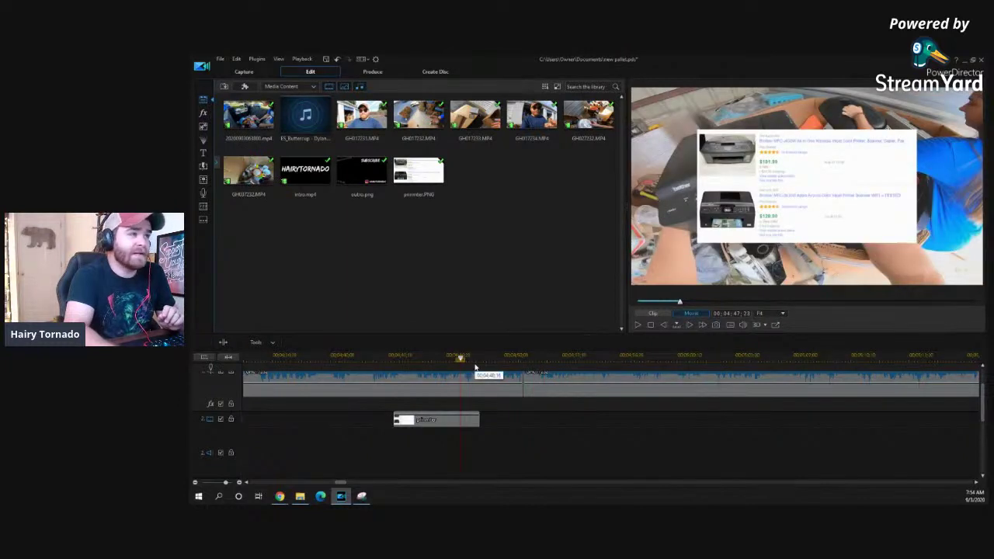
{"action": "left_click", "coordinate": [512, 356]}
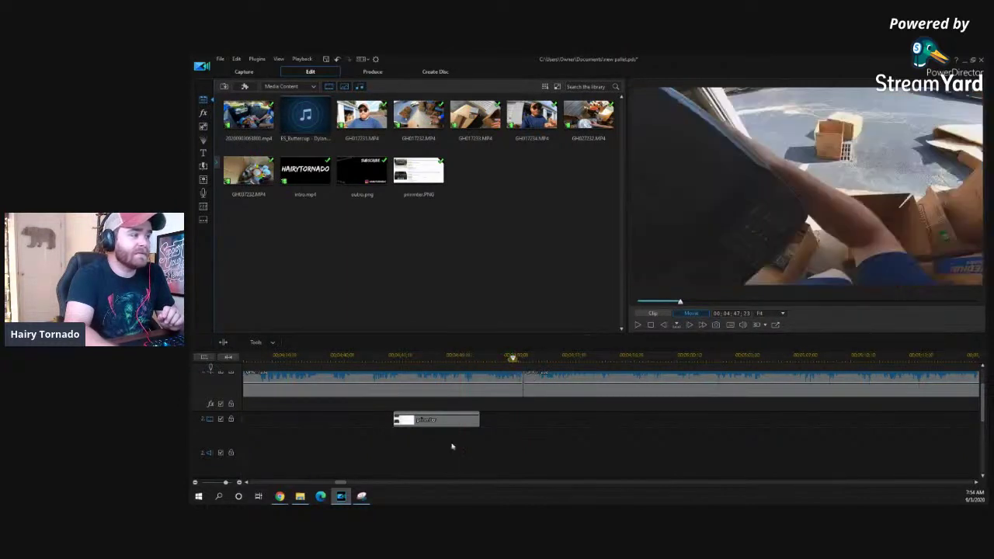
{"action": "left_click", "coordinate": [977, 483]}
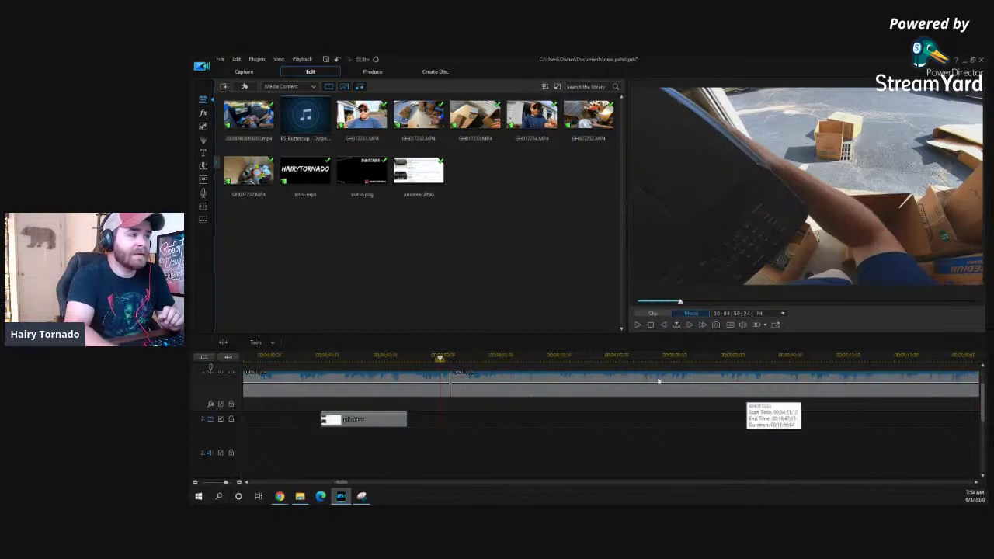
{"action": "left_click_drag", "start_coordinate": [644, 355], "coordinate": [394, 355]}
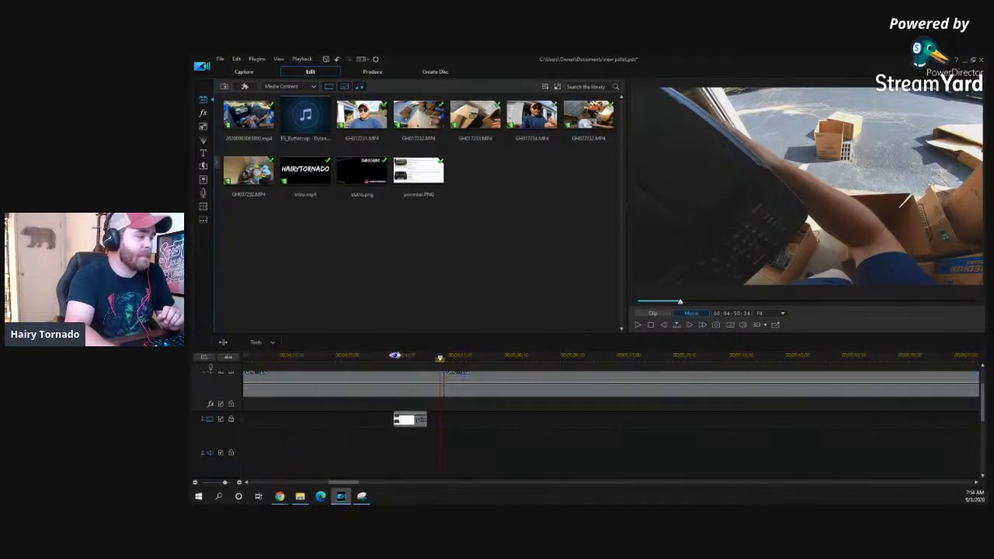
{"action": "key", "text": "space"}
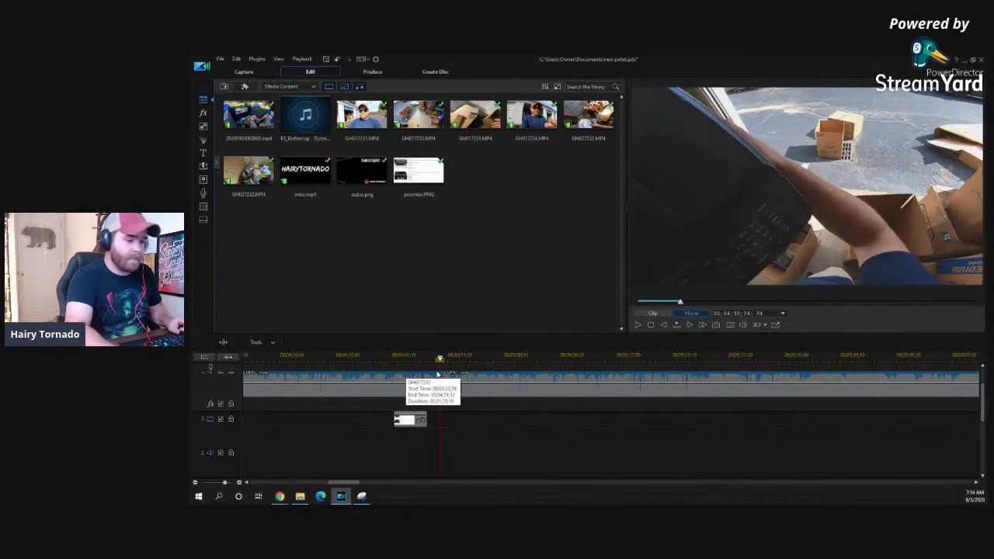
{"action": "key", "text": "space"}
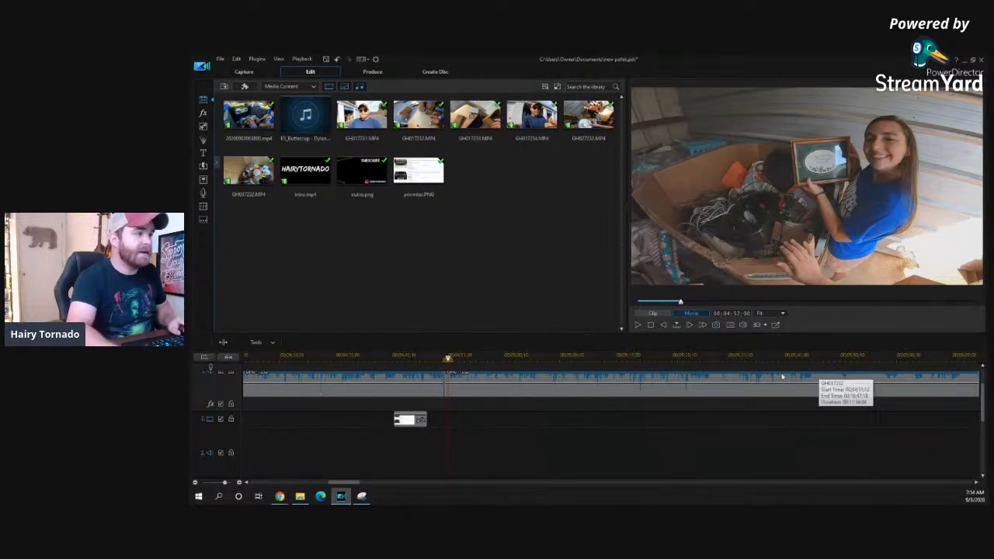
{"action": "left_click", "coordinate": [433, 359]}
{"action": "left_click", "coordinate": [434, 360]}
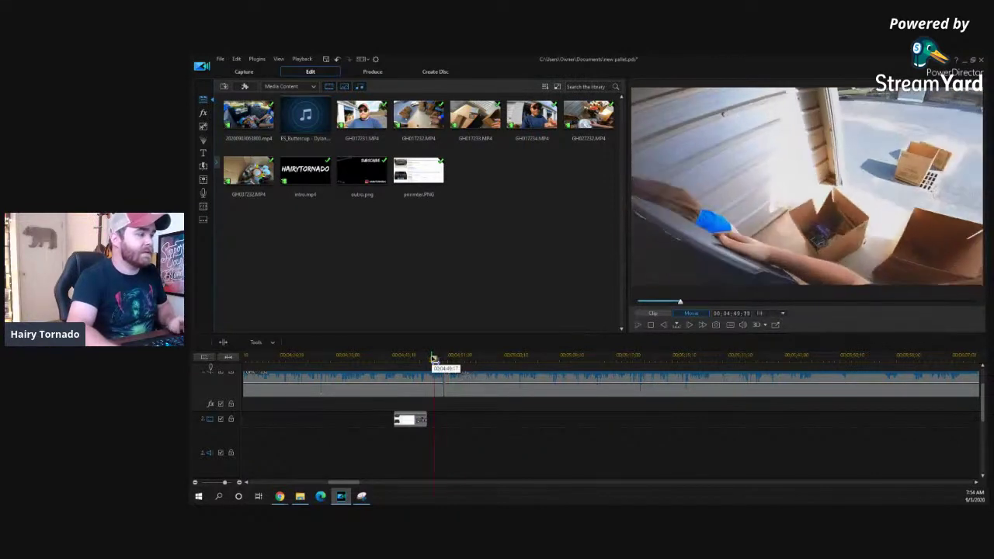
{"action": "key", "text": "space"}
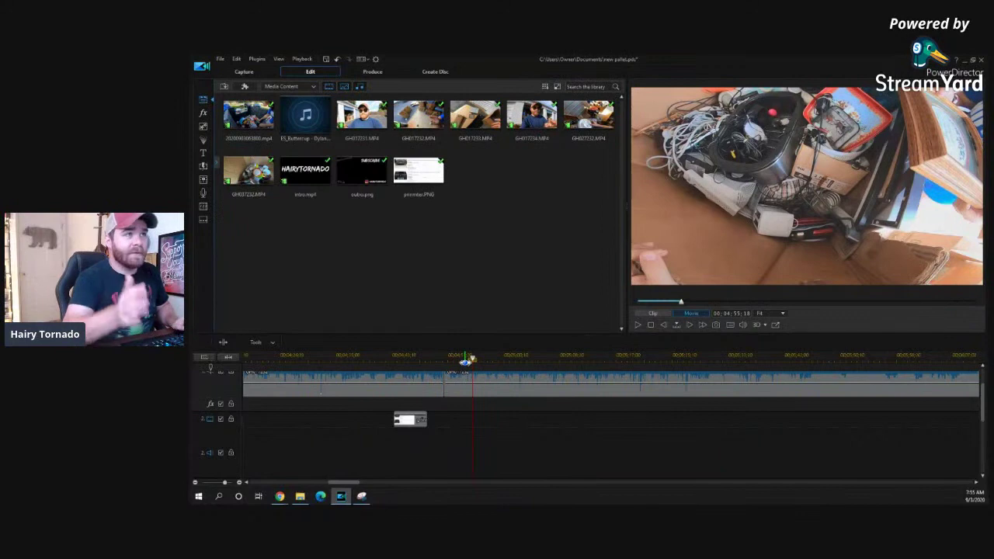
{"action": "key", "text": "space"}
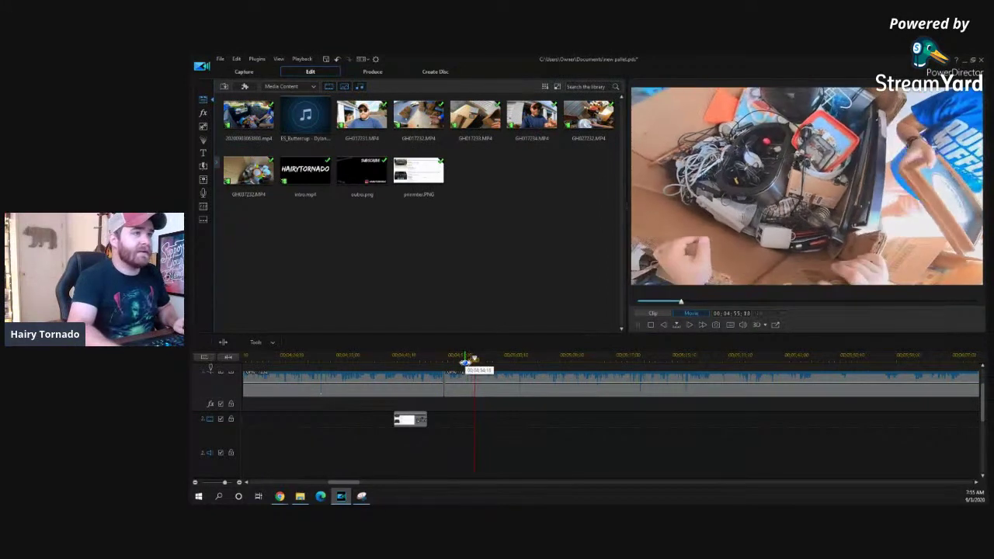
{"action": "key", "text": "space"}
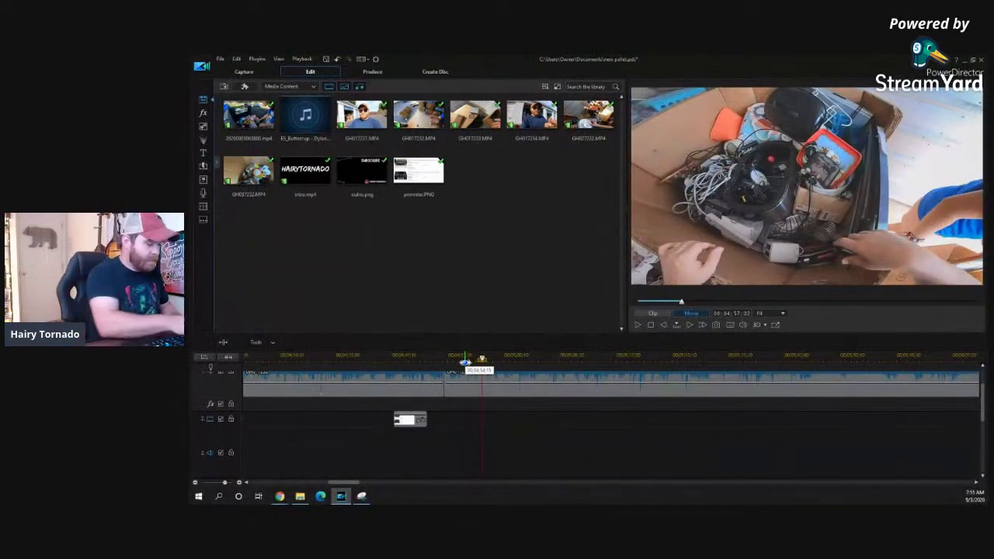
- Split the main clip at about 00:05:09 and delete the segment between 00:04:57:02 and that point, closing the gap
{"action": "left_click", "coordinate": [499, 360]}
{"action": "key", "text": "space"}
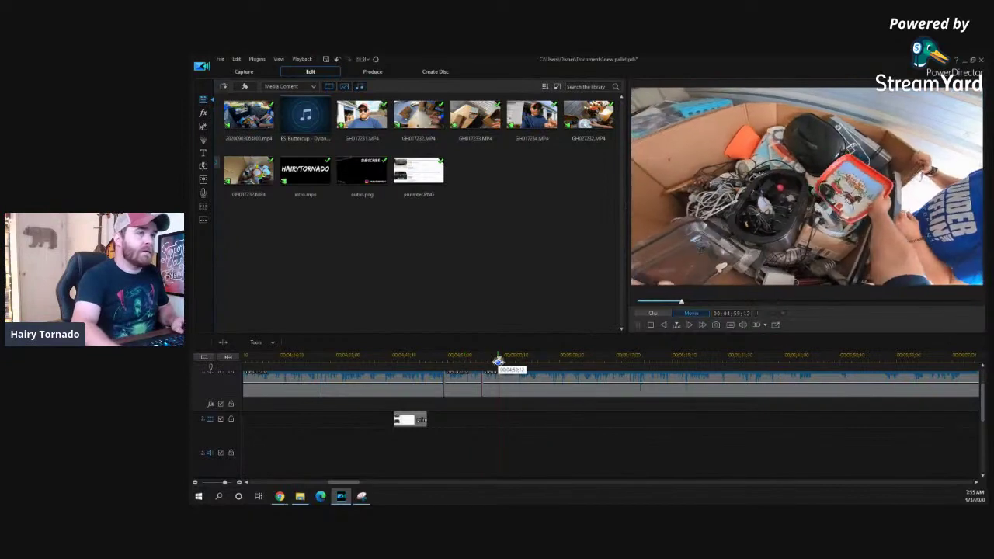
{"action": "key", "text": "space"}
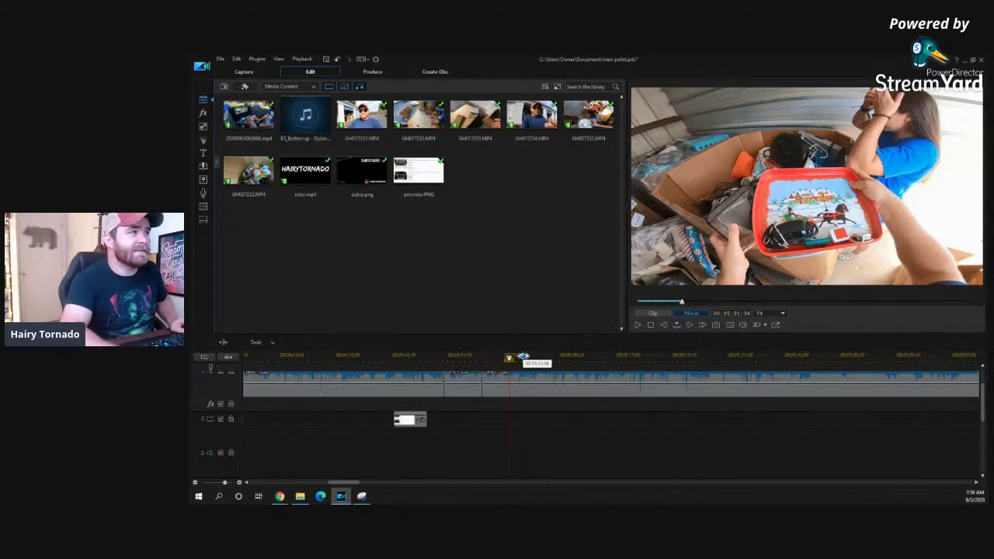
{"action": "key", "text": "space"}
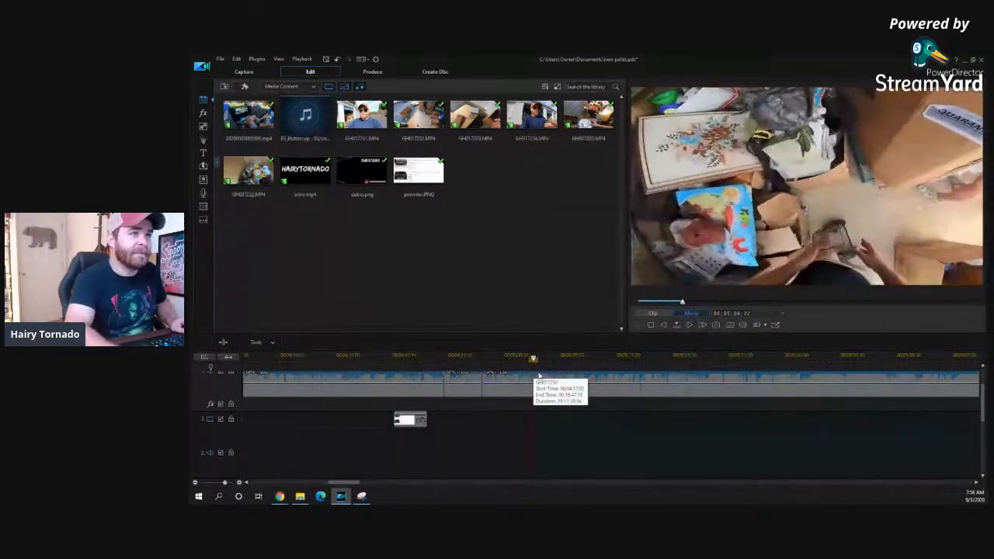
{"action": "left_click", "coordinate": [511, 356]}
{"action": "left_click_drag", "start_coordinate": [513, 358], "coordinate": [458, 361]}
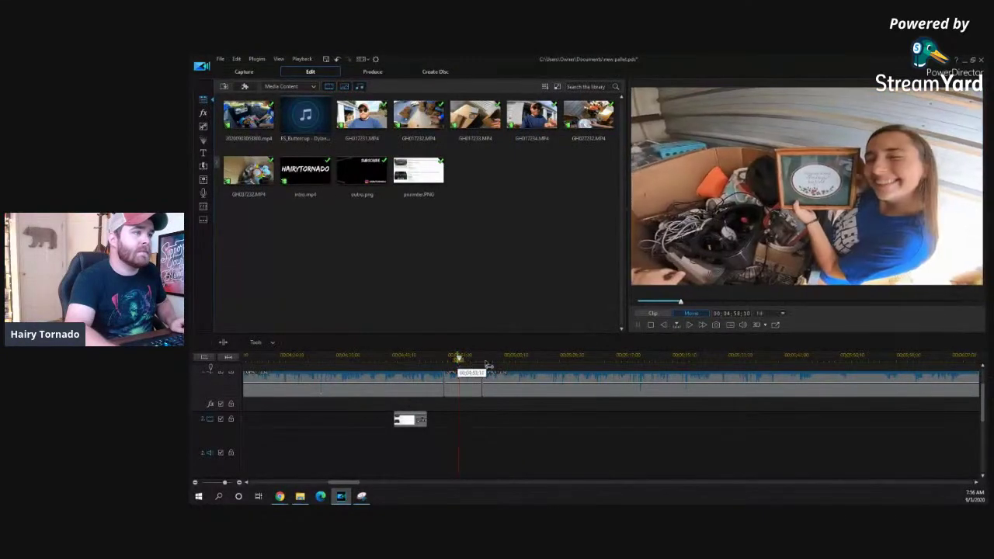
{"action": "left_click", "coordinate": [602, 359]}
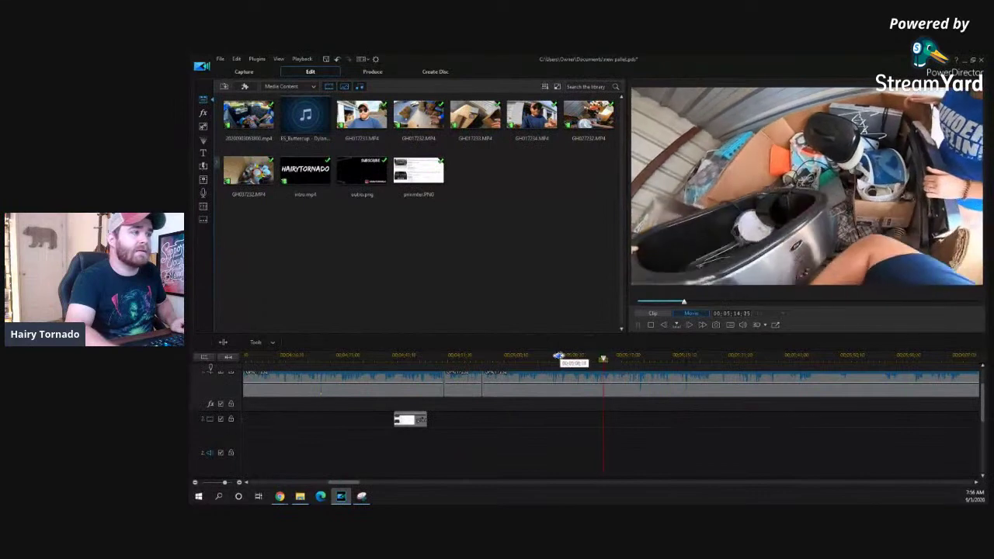
{"action": "left_click", "coordinate": [551, 358]}
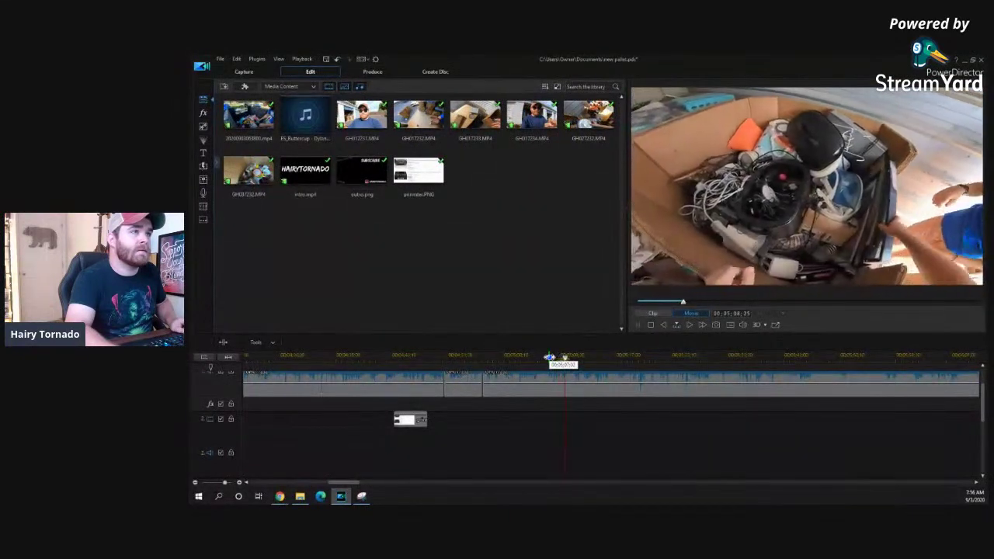
{"action": "key", "text": "space"}
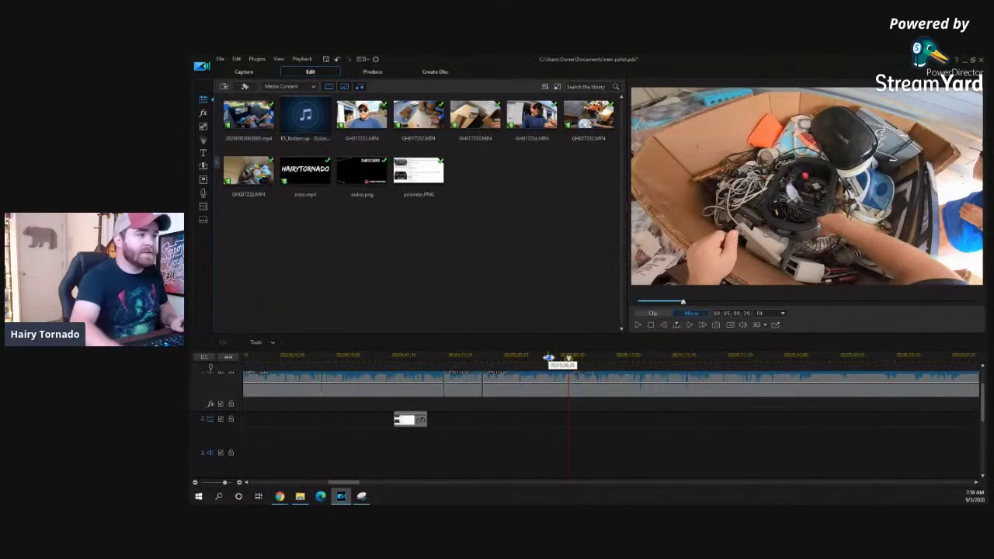
{"action": "left_click", "coordinate": [543, 381]}
{"action": "key", "text": "Delete"}
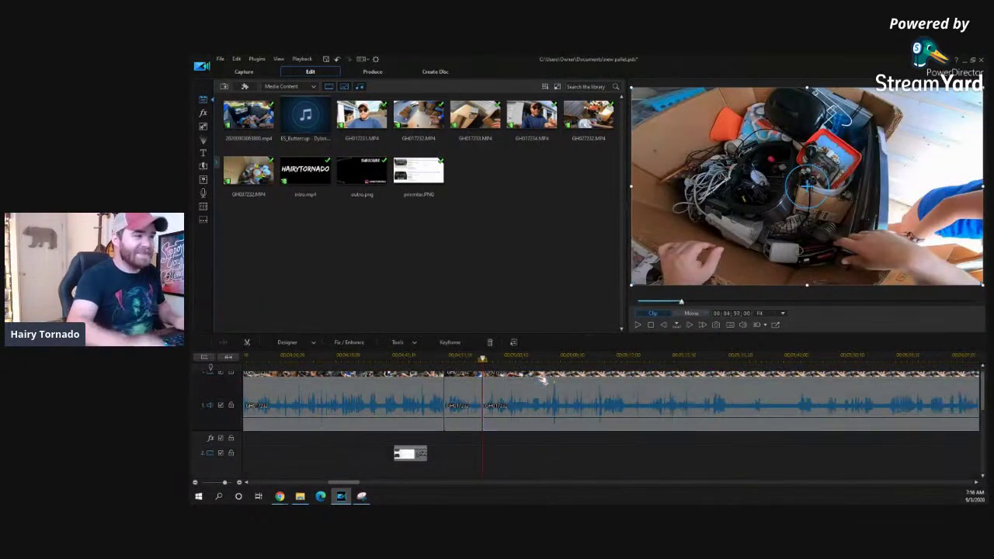
- Play across the cut at 00:04:57:02 and split the following clip at 00:05:18:08
{"action": "left_click", "coordinate": [477, 358]}
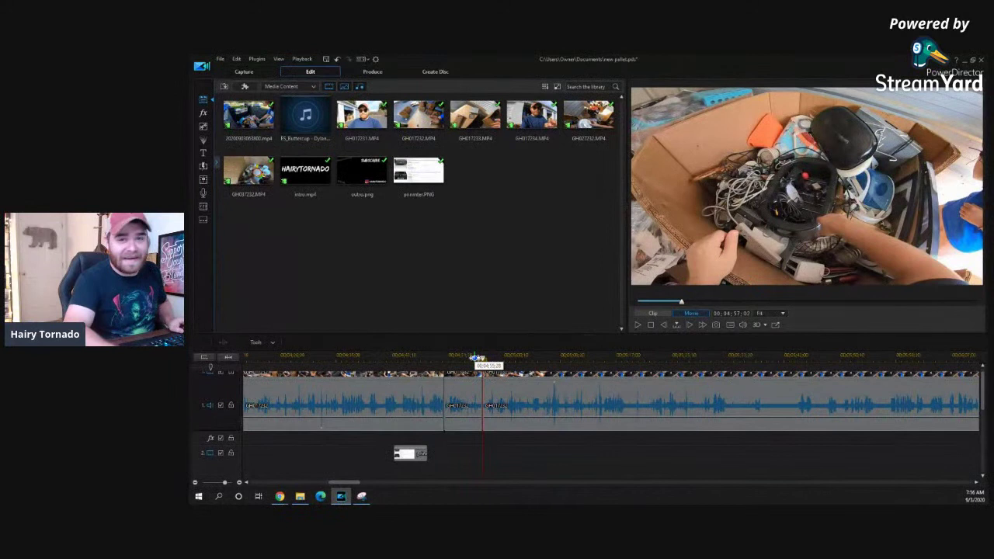
{"action": "left_click_drag", "start_coordinate": [477, 358], "coordinate": [474, 360]}
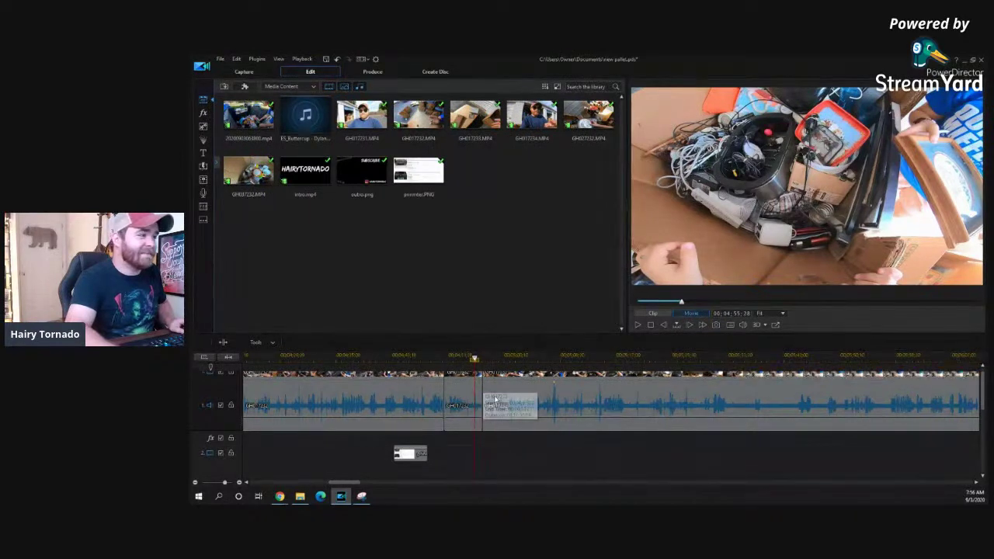
{"action": "key", "text": "space"}
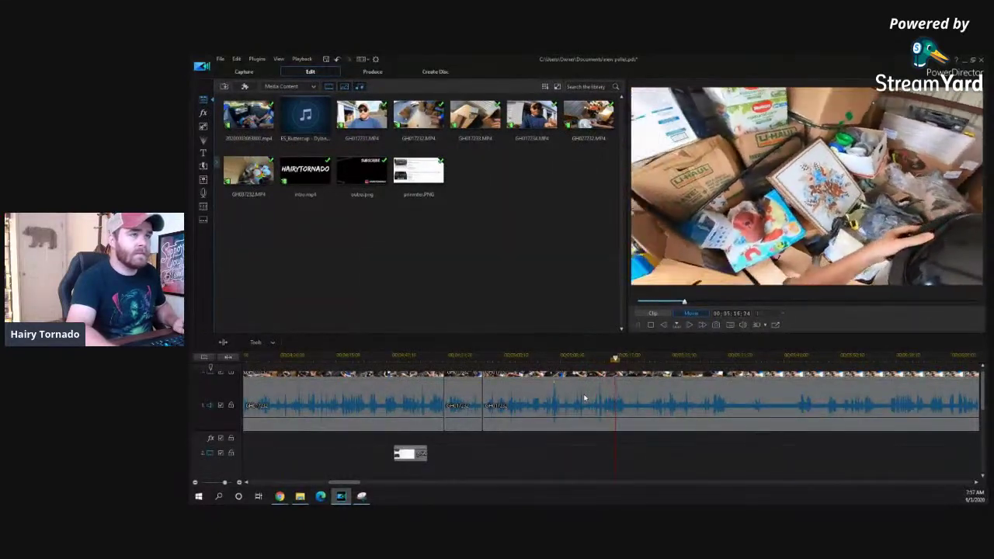
{"action": "key", "text": "space"}
{"action": "right_click", "coordinate": [584, 398]}
{"action": "left_click", "coordinate": [602, 402]}
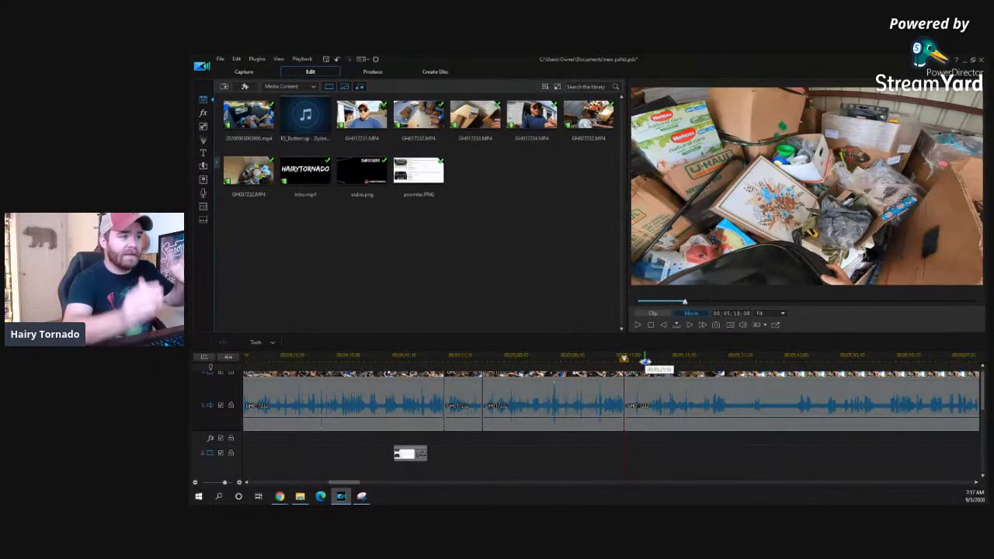
- Cut out the footage from 00:05:18:08 up to the shot of the open boxes and basket on the floor, closing the gap
{"action": "key", "text": "space"}
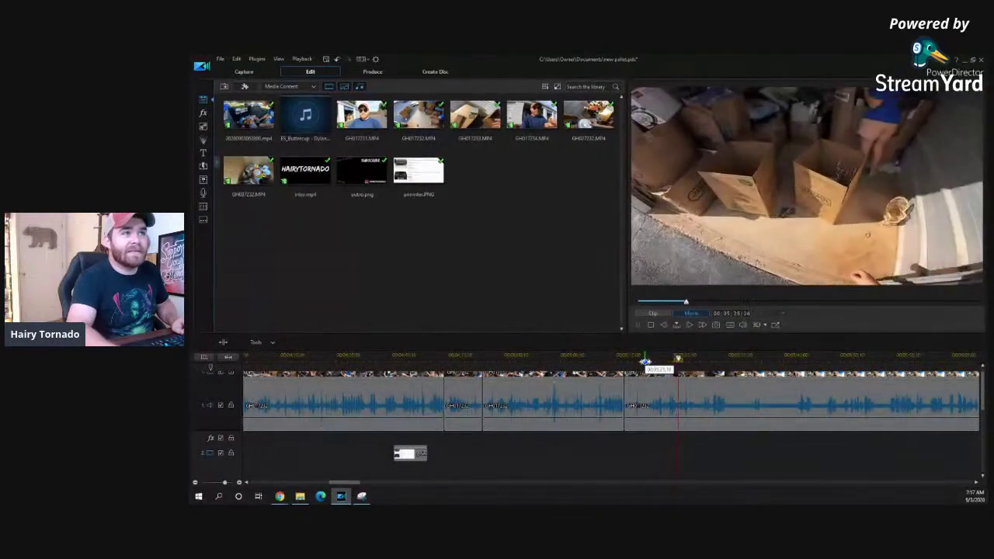
{"action": "left_click", "coordinate": [669, 360]}
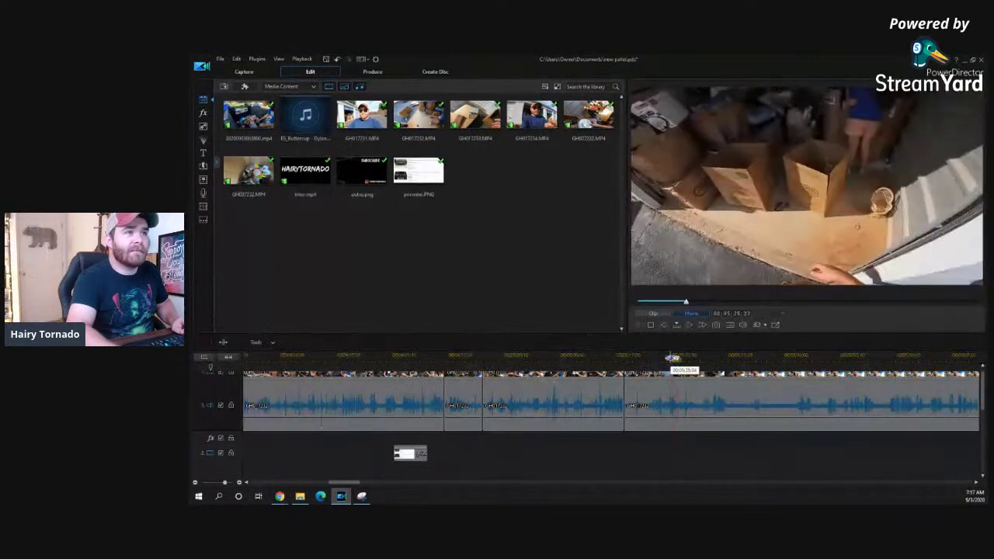
{"action": "left_click", "coordinate": [635, 406]}
{"action": "key", "text": "Delete"}
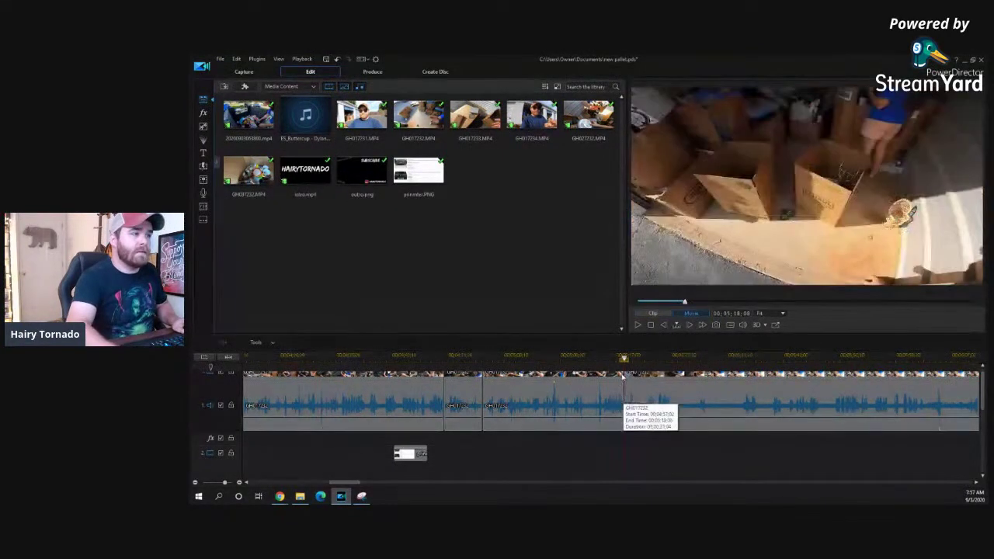
- Play the footage on from 00:05:18:08 and split the main clip at 00:05:25:17
{"action": "key", "text": "space"}
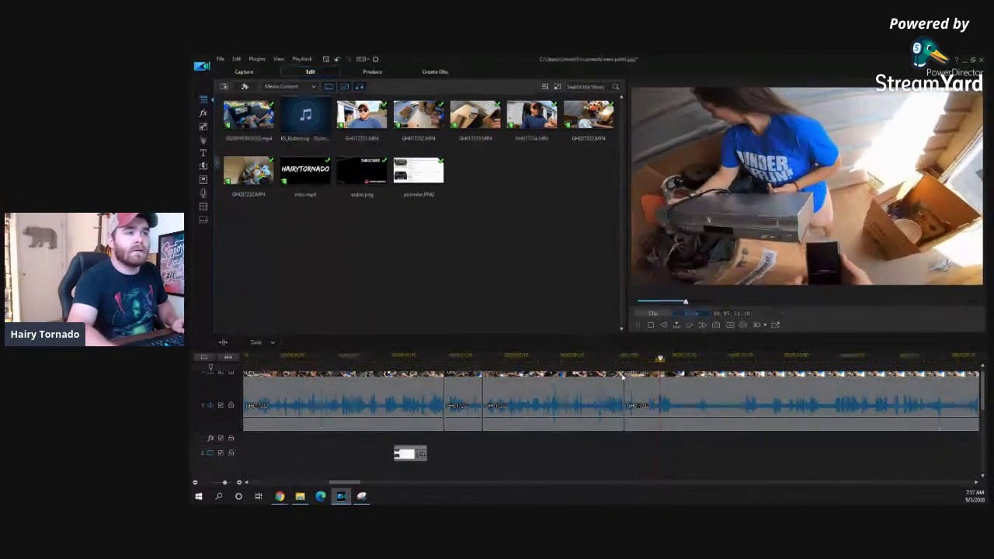
{"action": "key", "text": "space"}
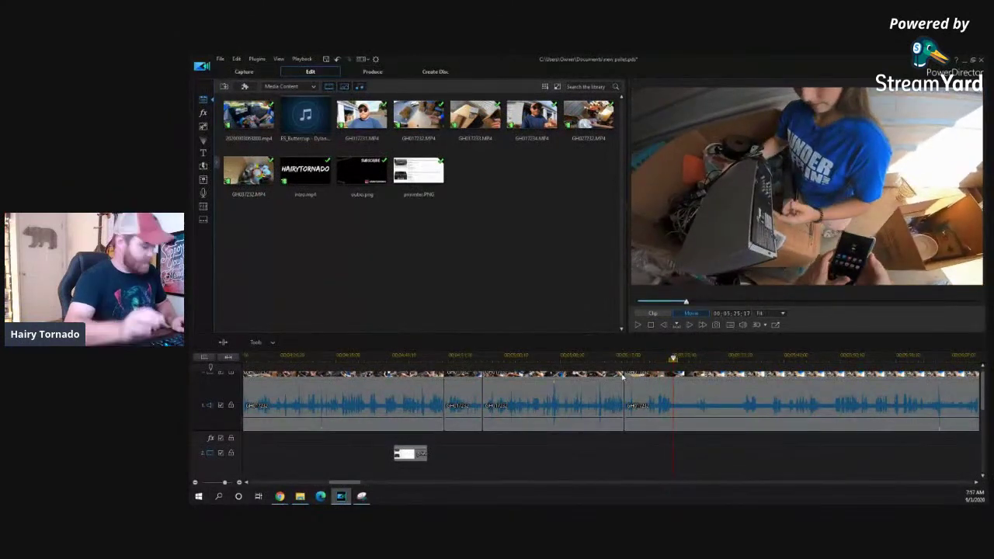
{"action": "key", "text": "space"}
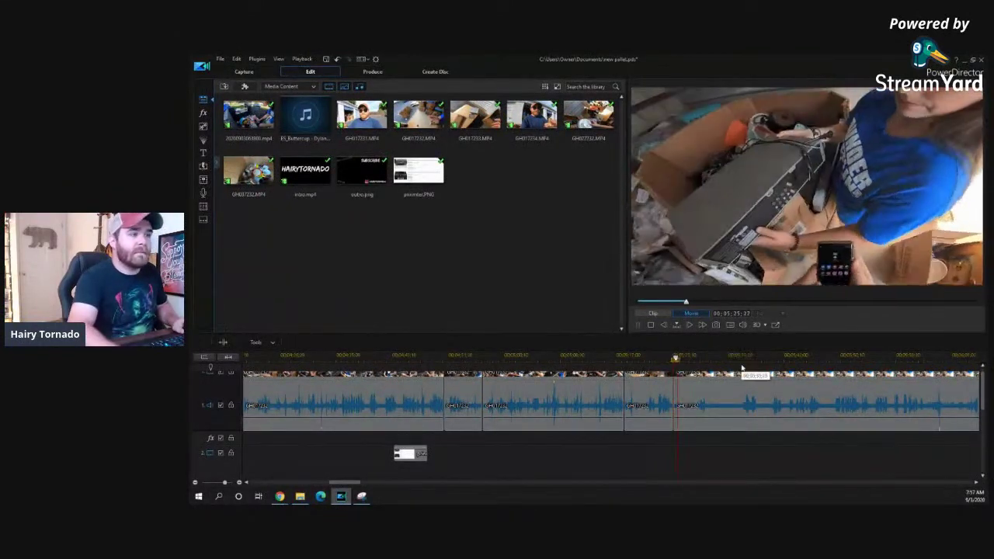
- Split the main clip at about 00:05:49 and delete the segment between 00:05:25:17 and that point, closing the gap
{"action": "left_click", "coordinate": [764, 356]}
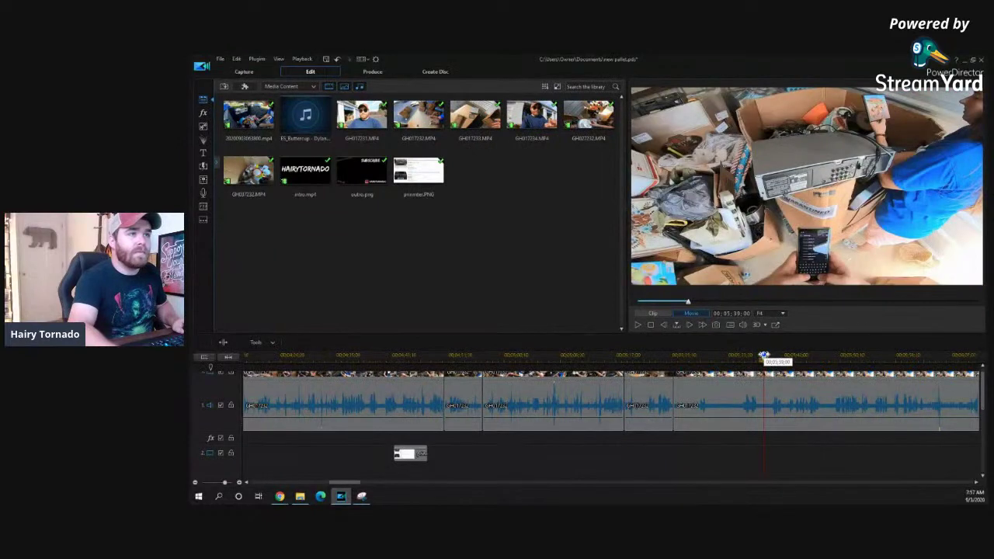
{"action": "left_click_drag", "start_coordinate": [765, 356], "coordinate": [830, 359]}
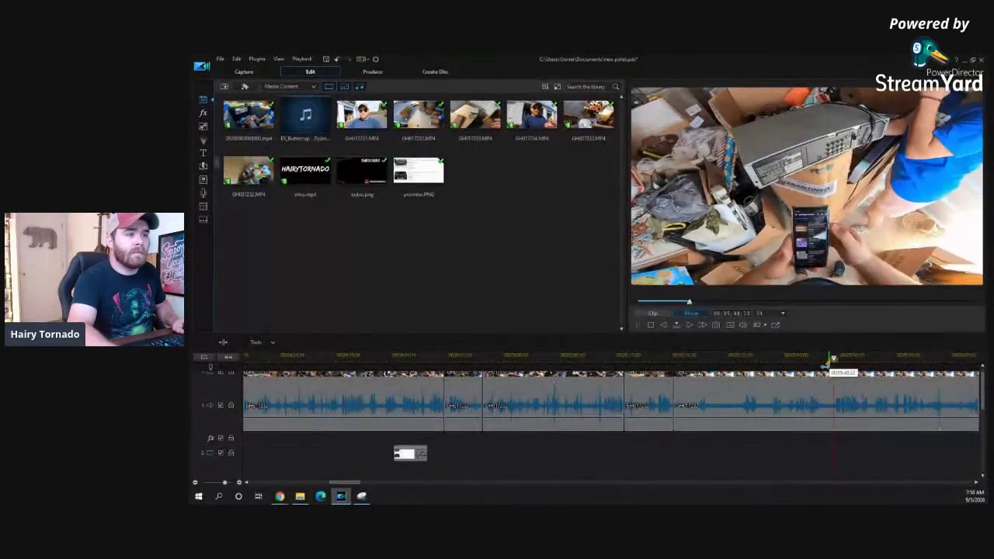
{"action": "key", "text": "ctrl+t"}
{"action": "left_click", "coordinate": [787, 415]}
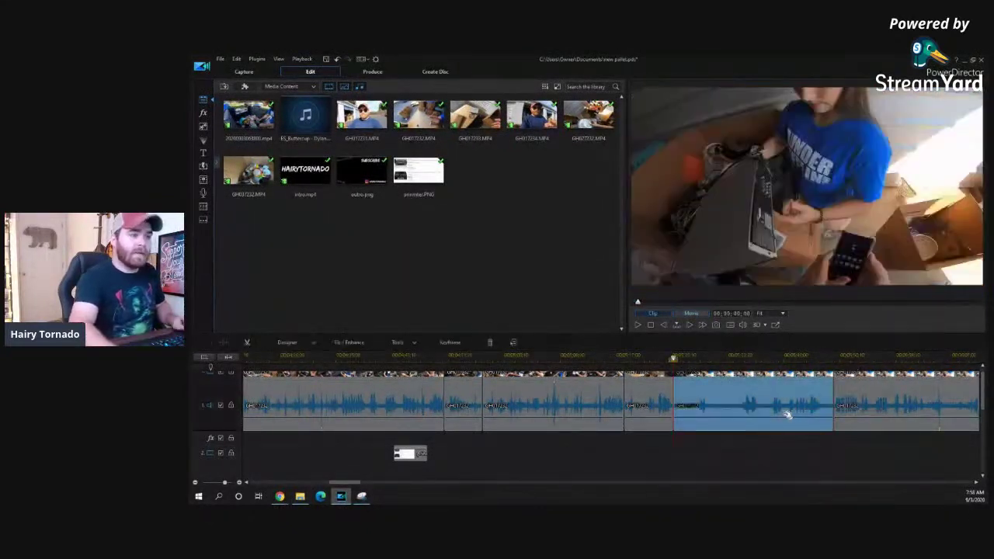
{"action": "key", "text": "Delete"}
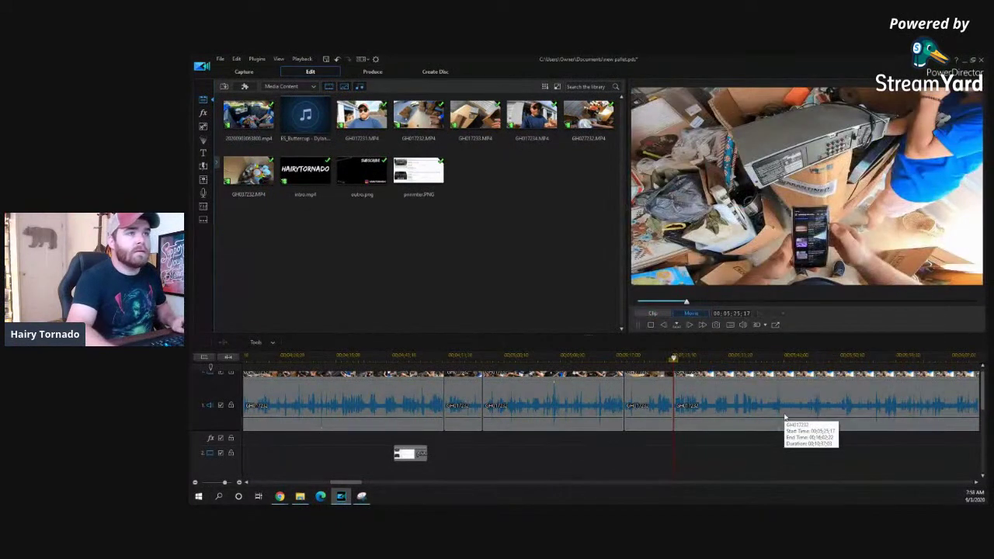
- Replay the footage across the cut at 00:05:25:17 to review the join and the device being shown
{"action": "key", "text": "space"}
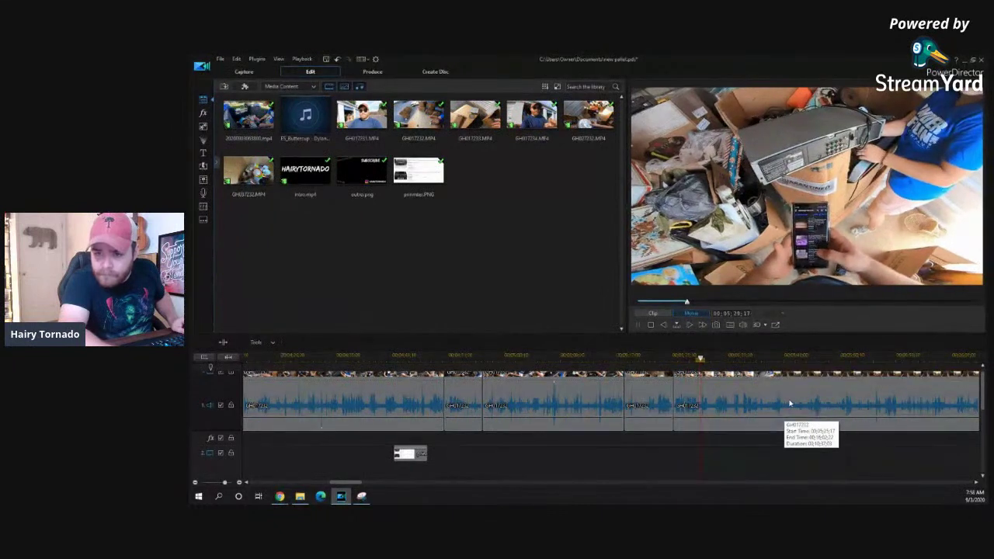
{"action": "key", "text": "space"}
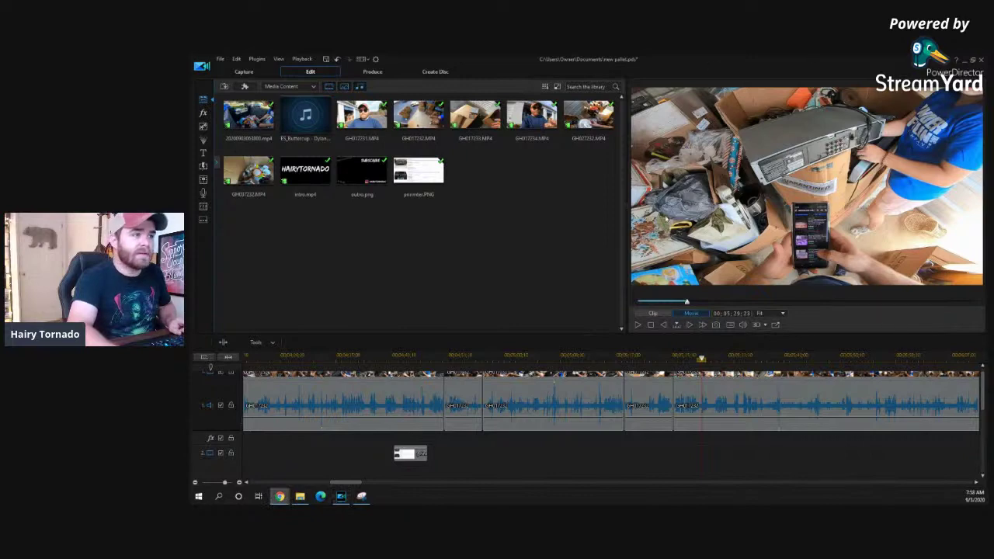
{"action": "left_click", "coordinate": [594, 357]}
{"action": "key", "text": "space"}
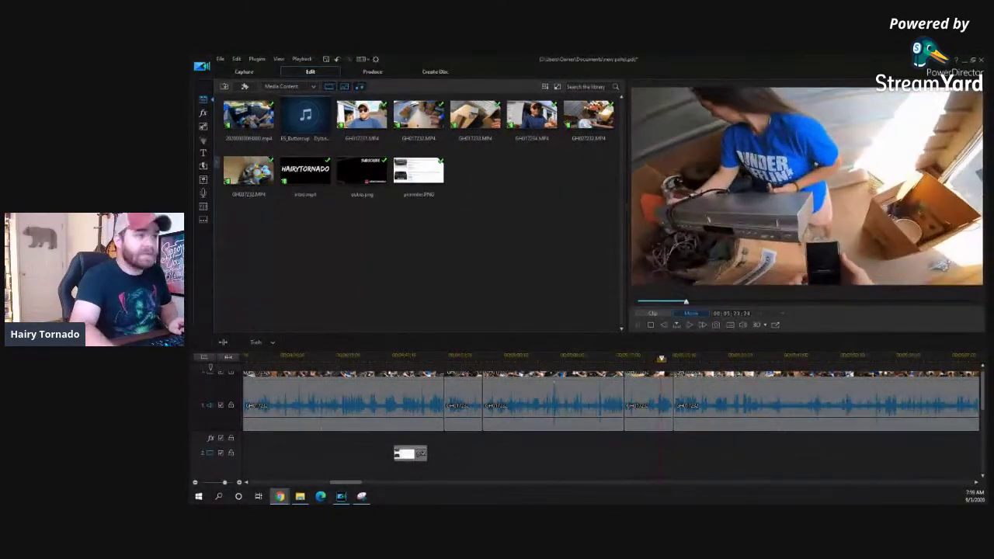
{"action": "left_click", "coordinate": [638, 325]}
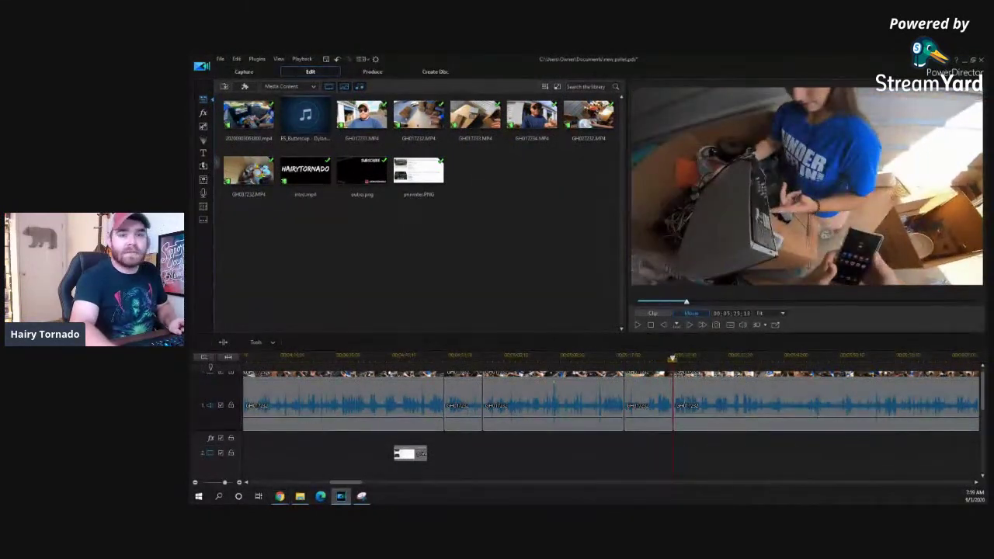
{"action": "key", "text": "alt+Tab"}
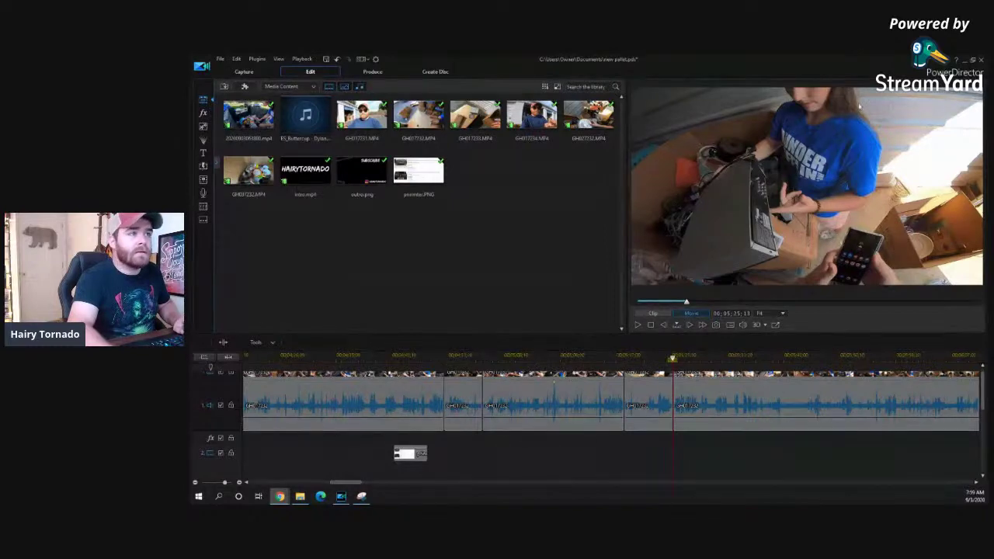
{"action": "left_click", "coordinate": [662, 356]}
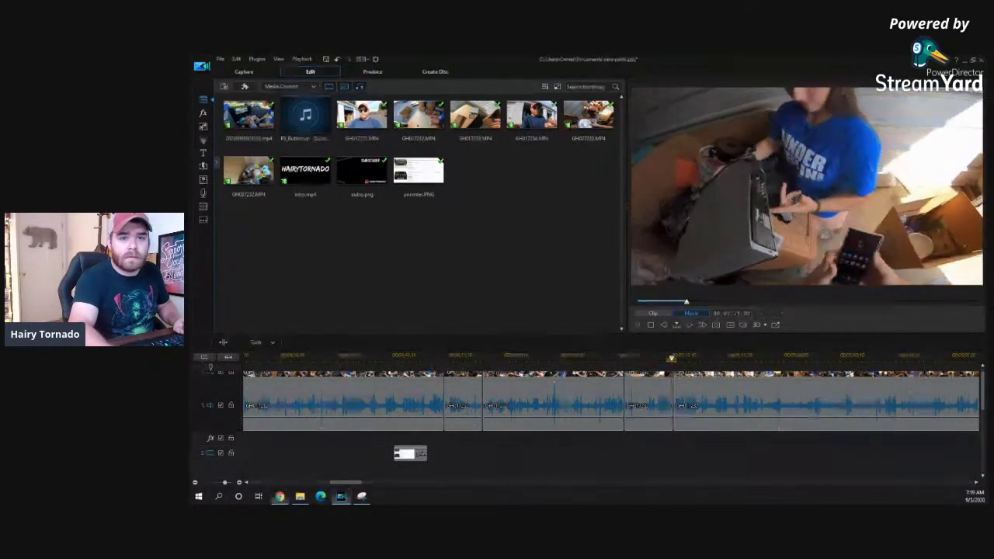
{"action": "key", "text": "alt+Tab"}
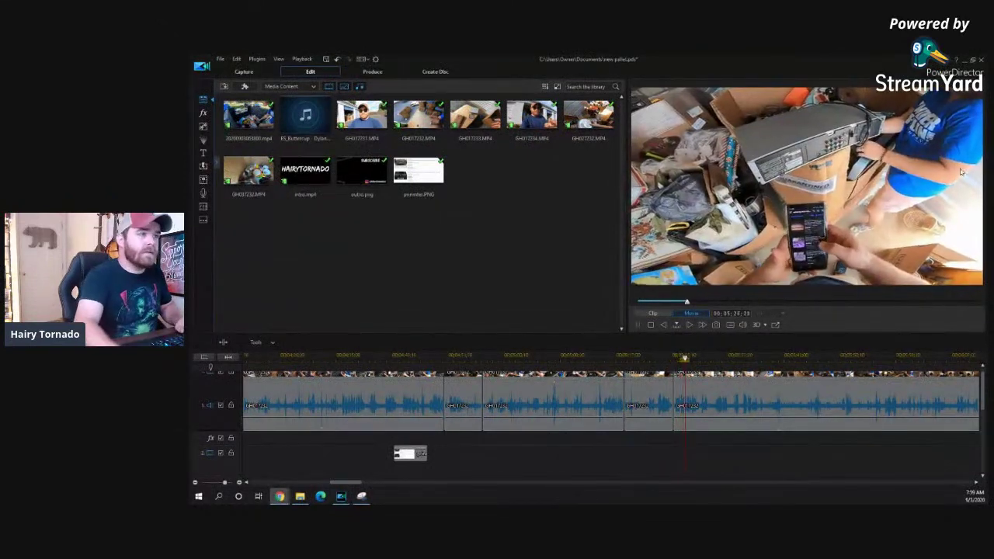
{"action": "left_click", "coordinate": [667, 355]}
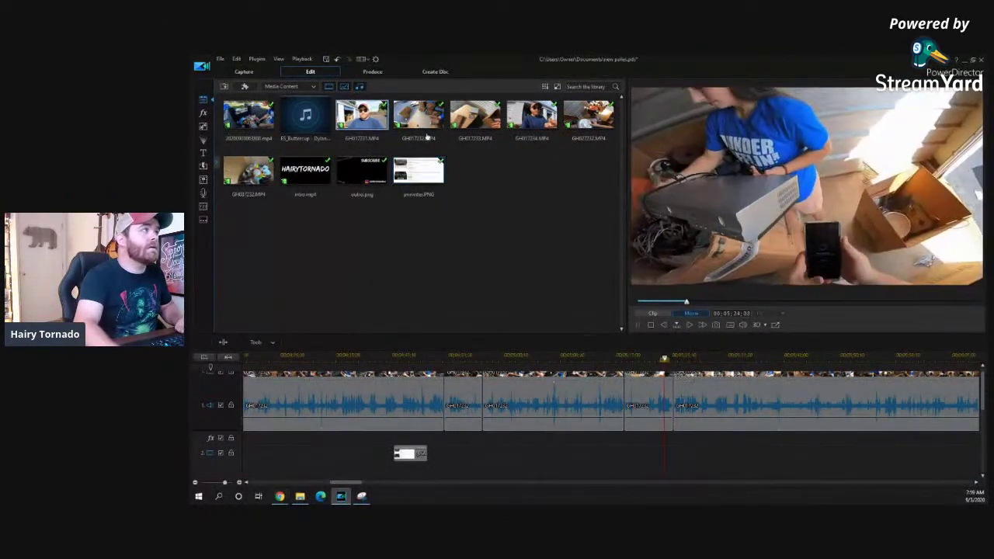
- Undo the last segment deletion, play through the restored segment and delete it again, closing the gap
{"action": "left_click", "coordinate": [339, 60]}
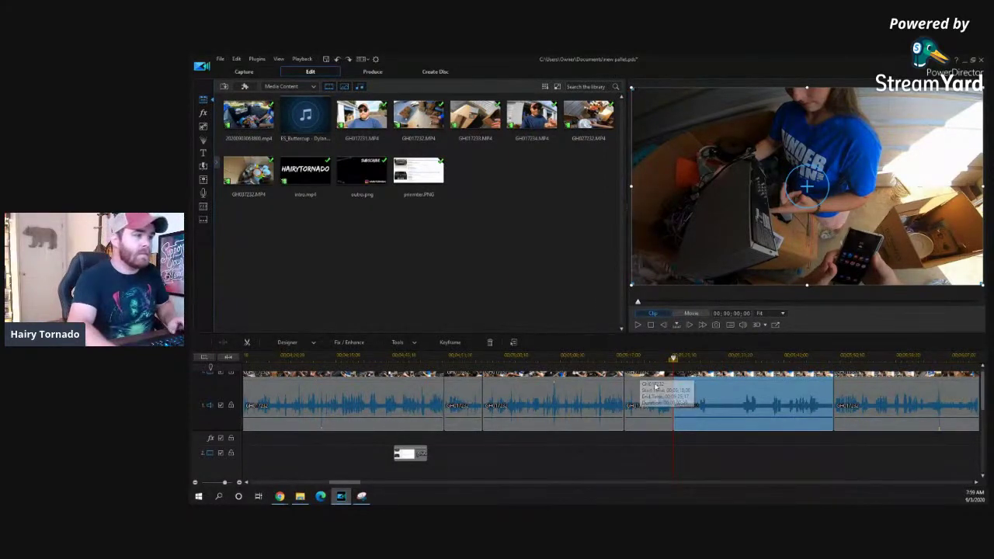
{"action": "key", "text": "space"}
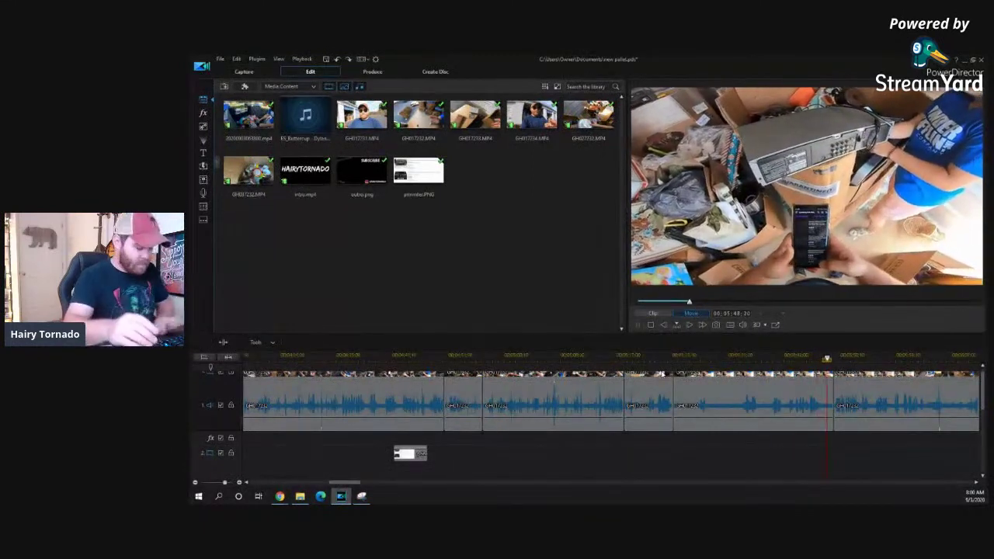
{"action": "left_click", "coordinate": [736, 395]}
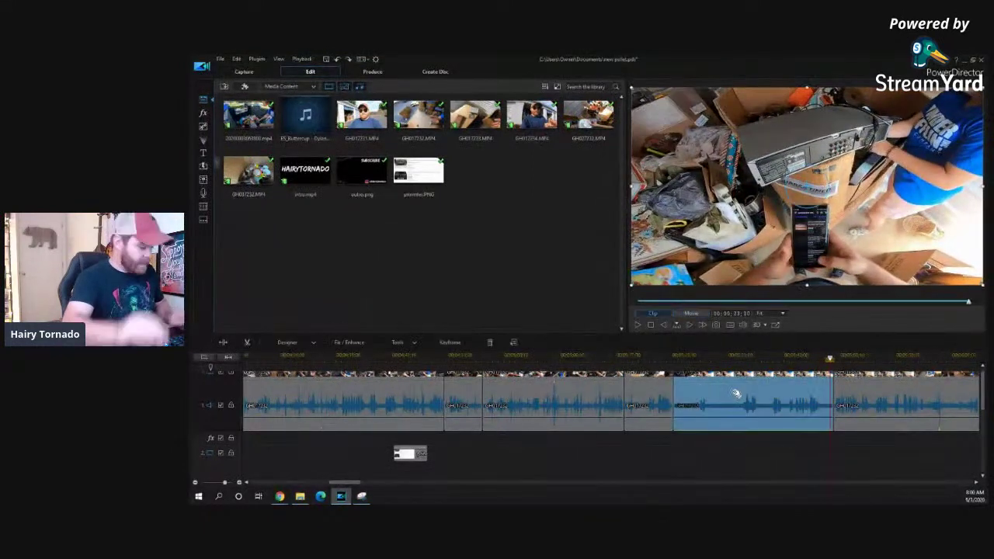
{"action": "left_click", "coordinate": [736, 395]}
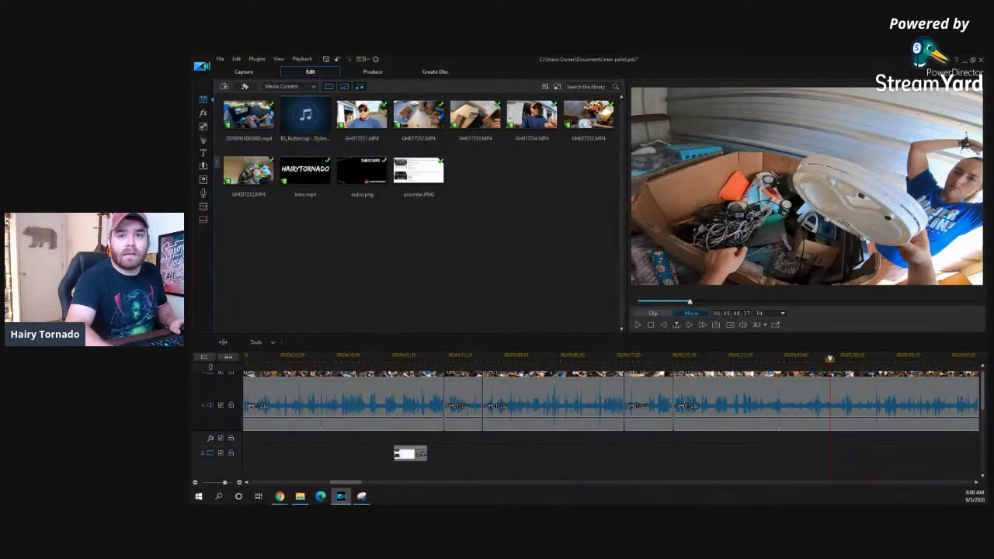
- Switch to eBay in Chrome and search the sold listings for "samsung dvd-v4600c"
{"action": "left_click", "coordinate": [280, 496]}
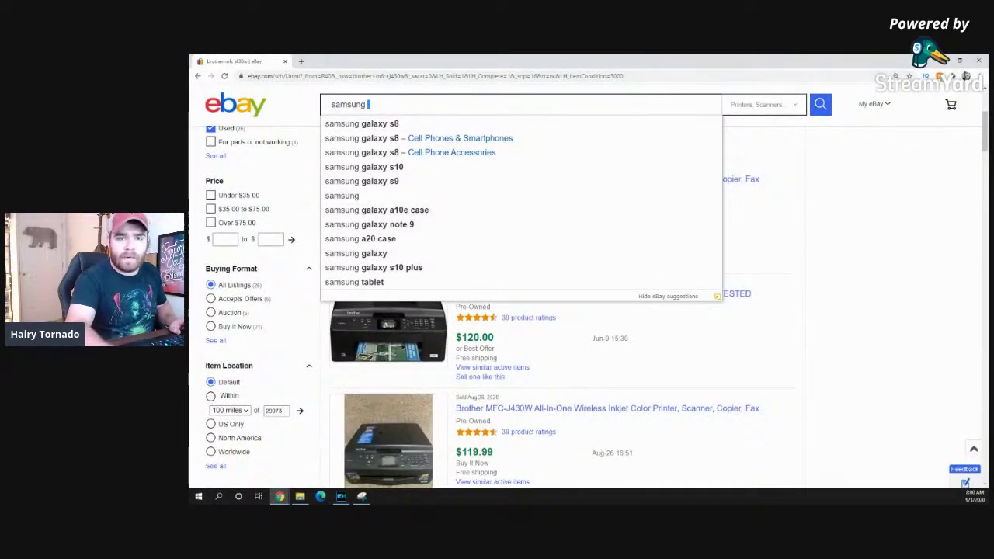
{"action": "left_click", "coordinate": [610, 87]}
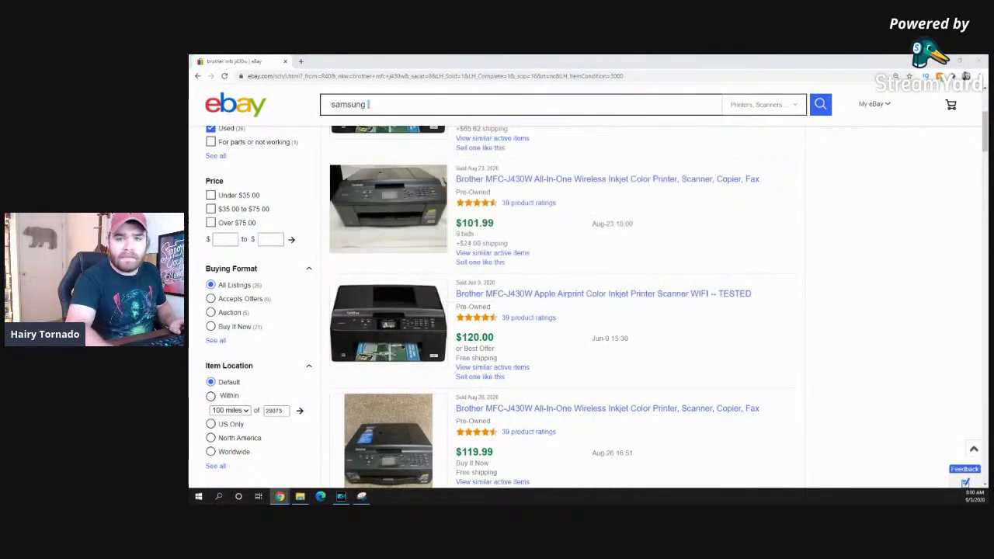
{"action": "left_click", "coordinate": [382, 107]}
{"action": "type", "text": "dvd"}
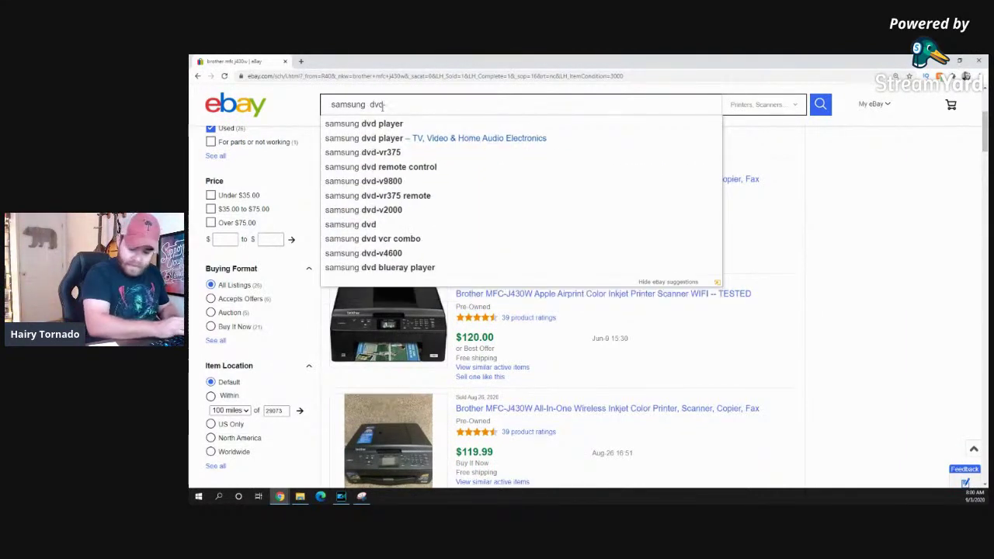
{"action": "type", "text": "-v4"}
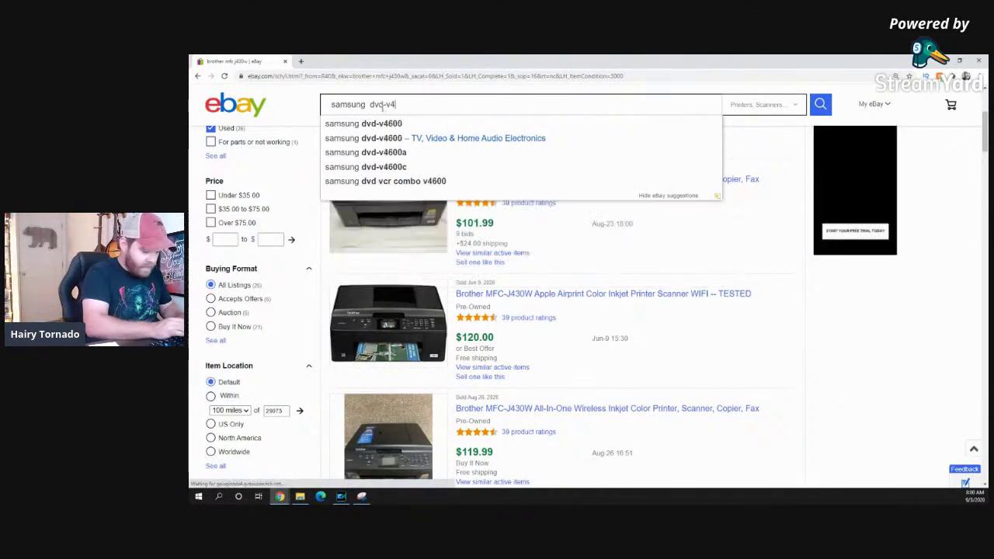
{"action": "type", "text": "600c"}
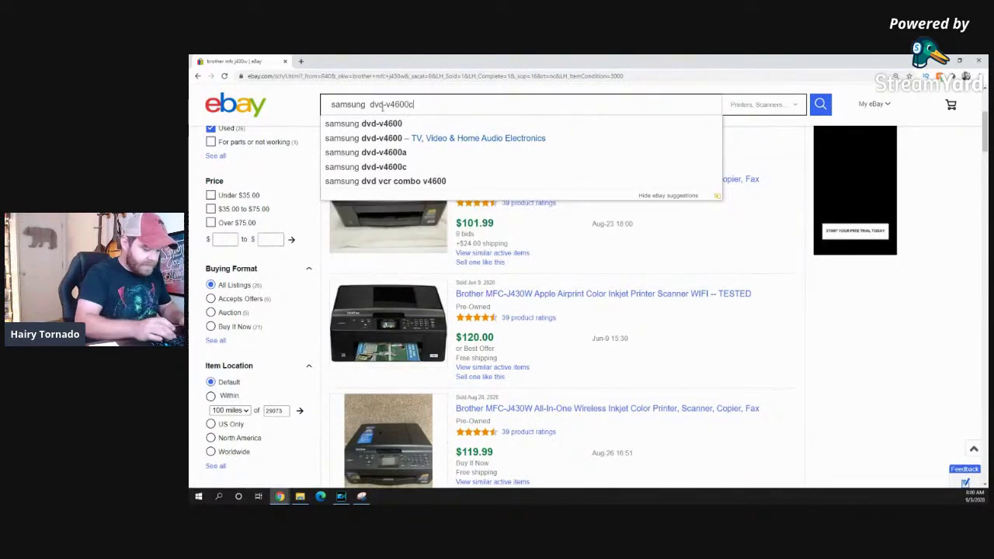
{"action": "key", "text": "Return"}
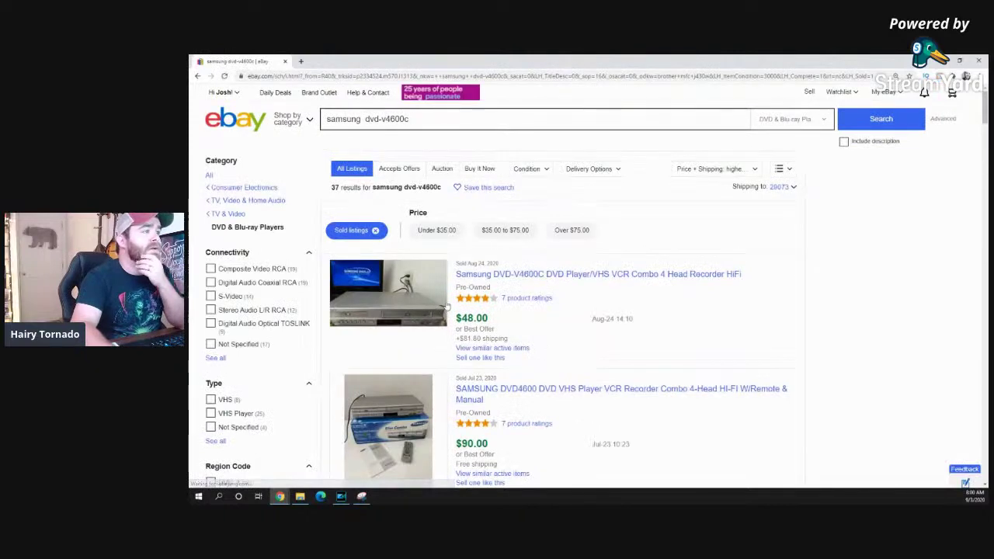
- Skim the sold Samsung player listings and sort them by Price + Shipping: highest first
{"action": "scroll", "coordinate": [285, 383], "scroll_direction": "down", "scroll_amount": 2}
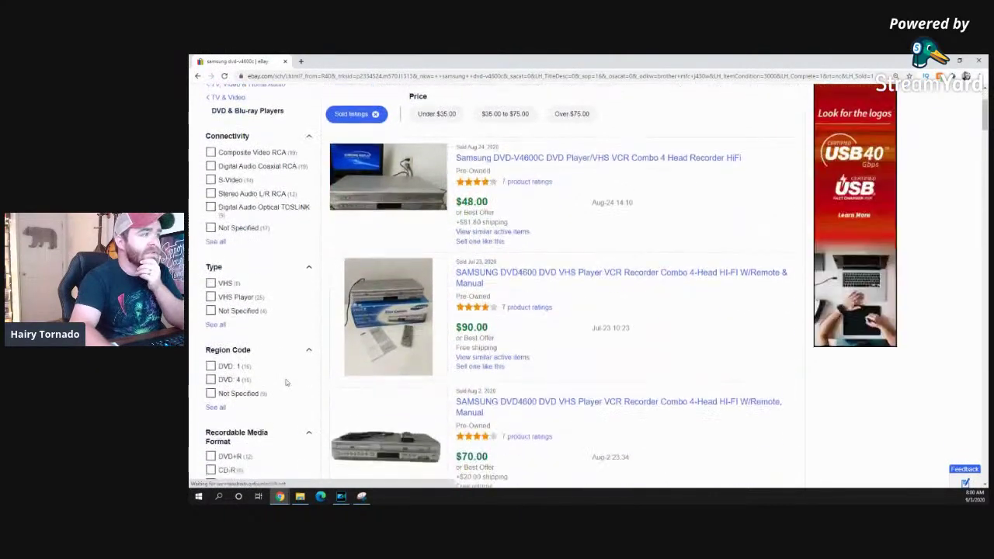
{"action": "scroll", "coordinate": [381, 340], "scroll_direction": "up", "scroll_amount": 1}
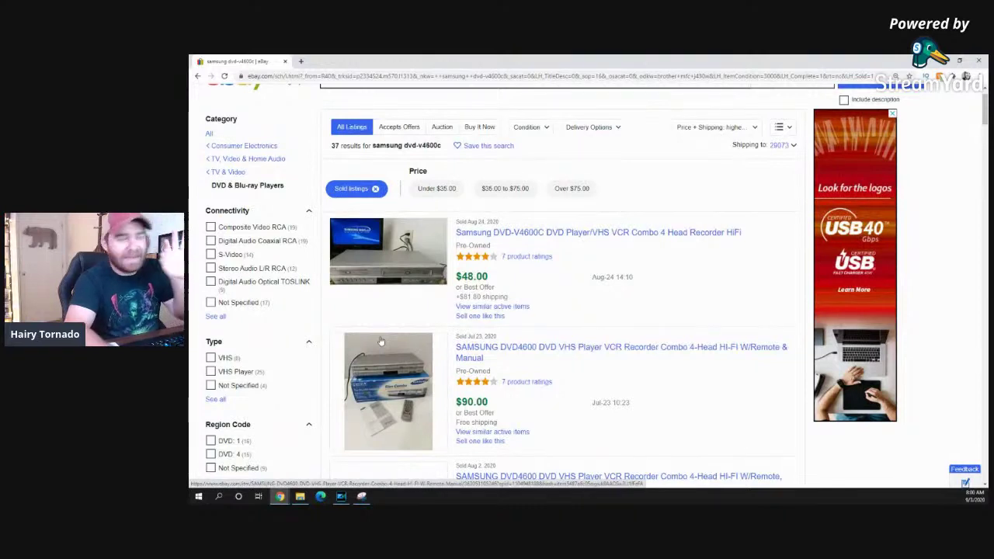
{"action": "left_click", "coordinate": [755, 129]}
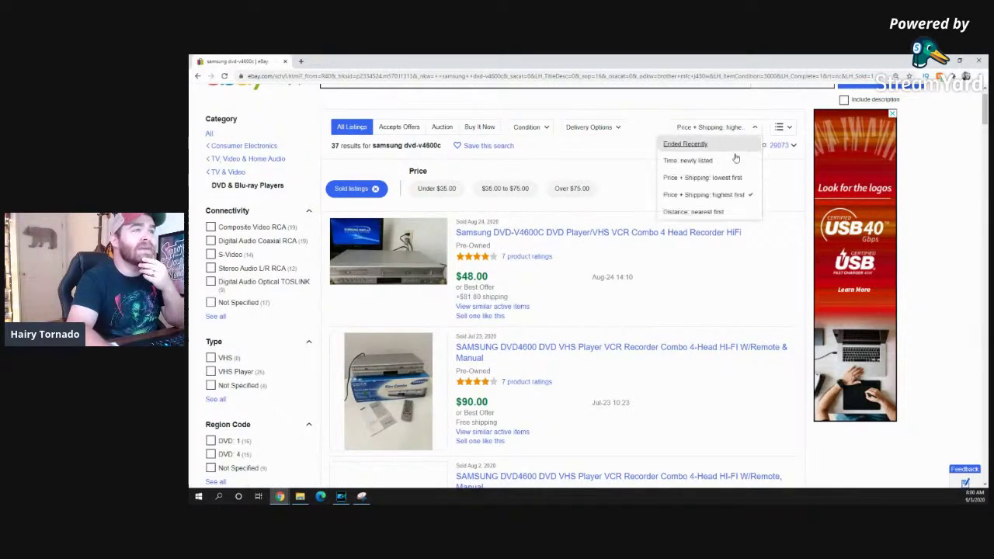
{"action": "left_click", "coordinate": [726, 194]}
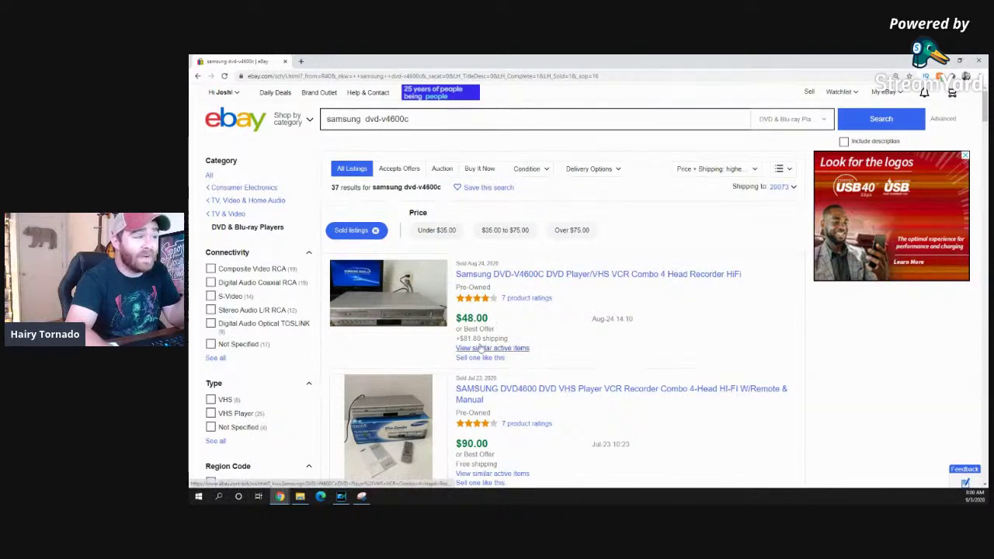
- Compare the sold prices and shipping costs of the highest-priced Samsung DVD/VCR combo listings
{"action": "scroll", "coordinate": [510, 334], "scroll_direction": "down", "scroll_amount": 1}
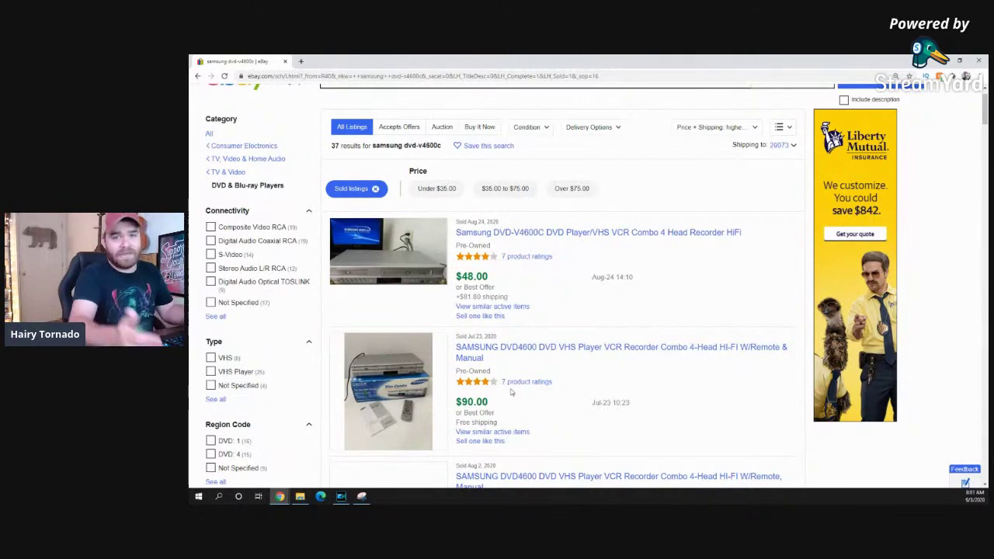
{"action": "scroll", "coordinate": [535, 334], "scroll_direction": "down", "scroll_amount": 1}
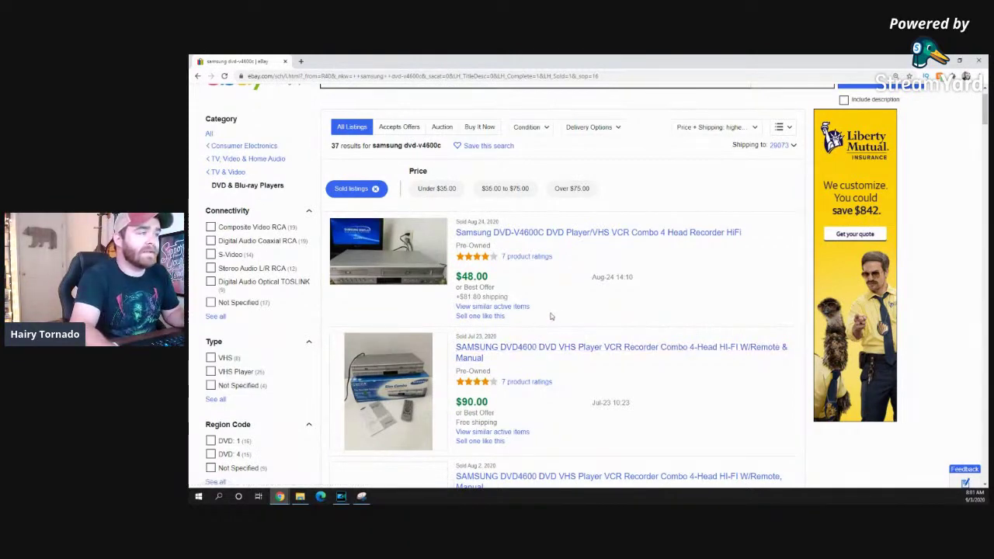
{"action": "scroll", "coordinate": [555, 311], "scroll_direction": "down", "scroll_amount": 2}
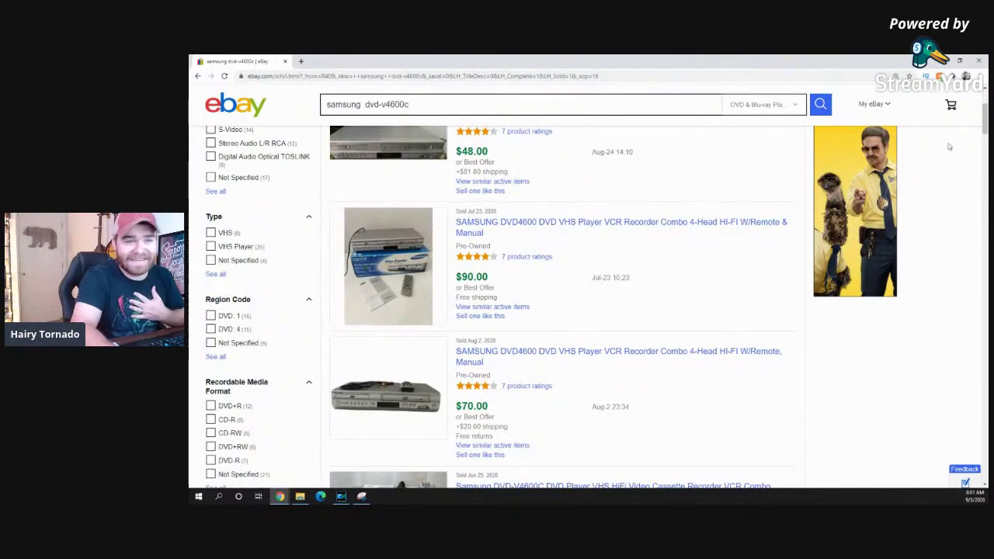
{"action": "scroll", "coordinate": [410, 321], "scroll_direction": "down", "scroll_amount": 2}
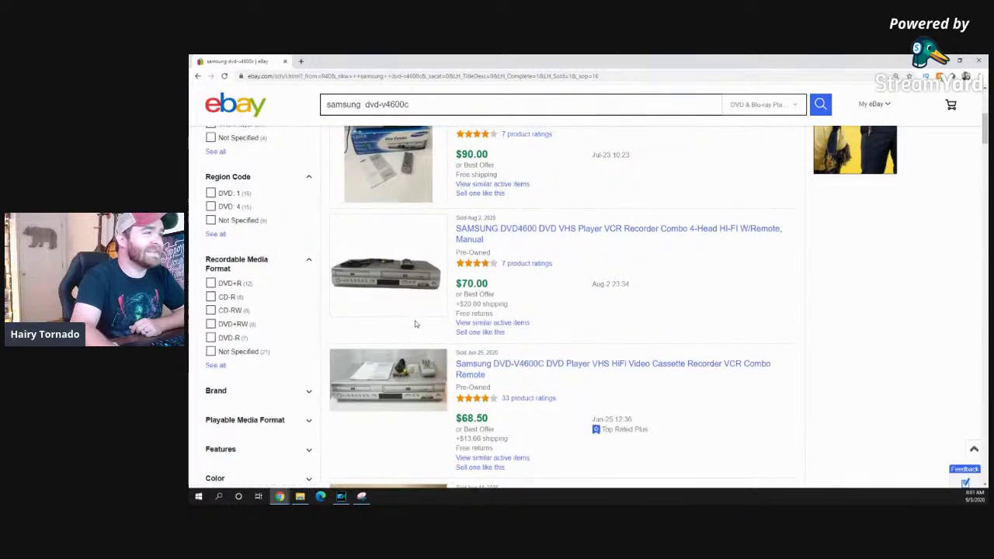
{"action": "scroll", "coordinate": [413, 323], "scroll_direction": "up", "scroll_amount": 3}
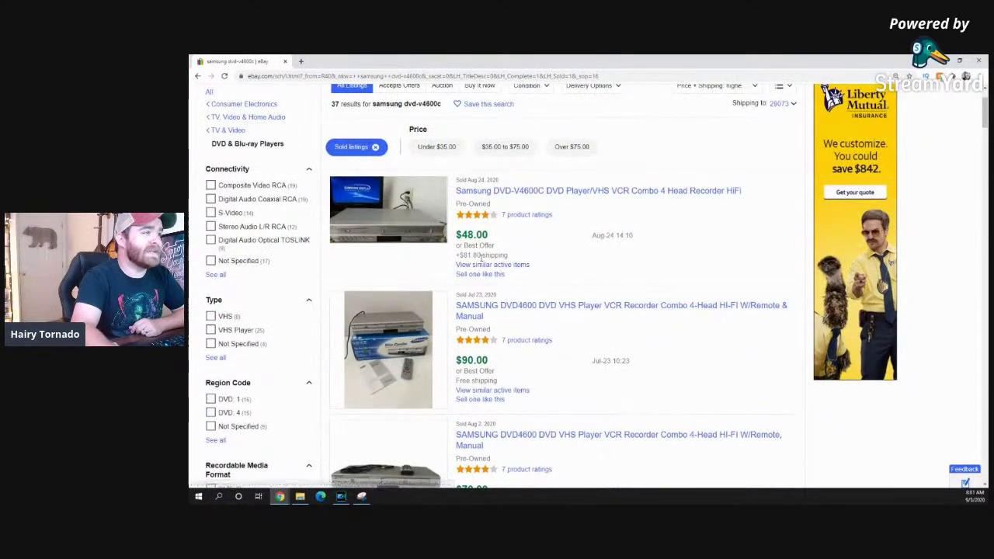
{"action": "scroll", "coordinate": [452, 260], "scroll_direction": "down", "scroll_amount": 2}
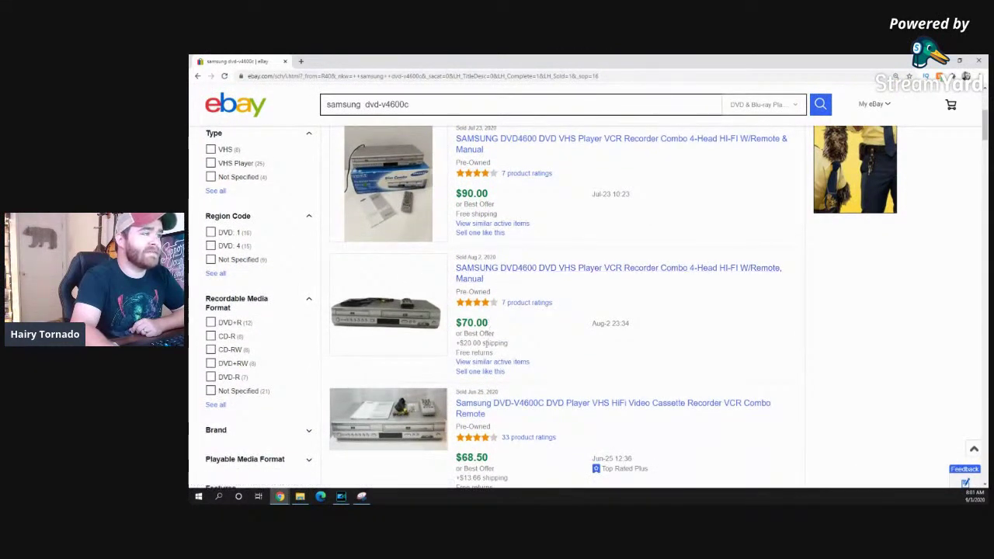
- Capture a screen snip of the $68.50 and $60.00 Samsung DVD-V4600C sold listings with the Snipping Tool
{"action": "scroll", "coordinate": [410, 347], "scroll_direction": "down", "scroll_amount": 2}
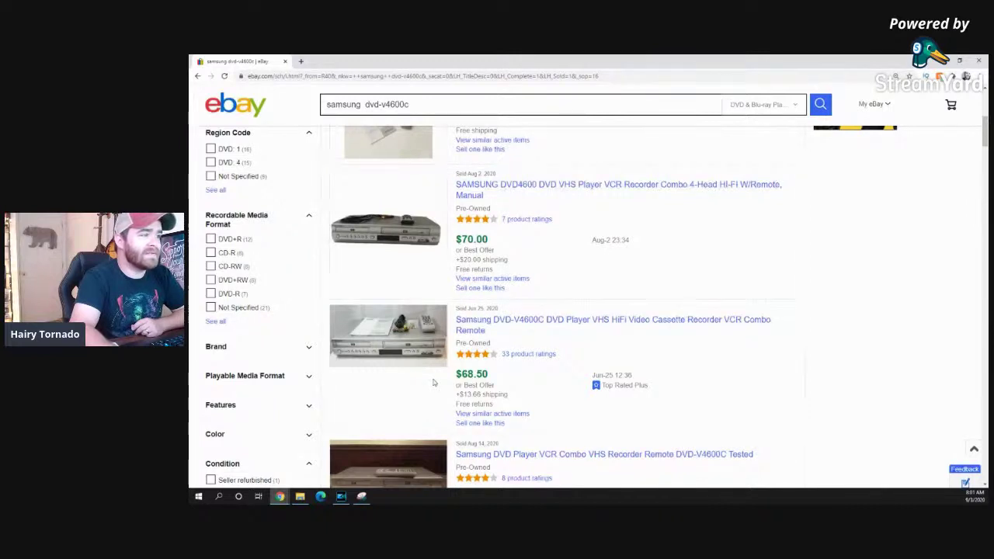
{"action": "scroll", "coordinate": [433, 382], "scroll_direction": "down", "scroll_amount": 2}
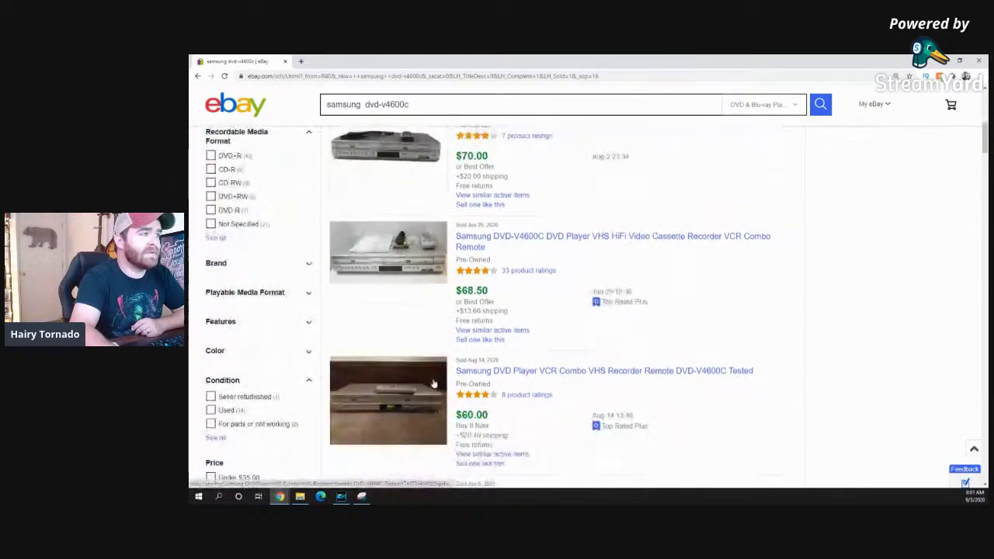
{"action": "scroll", "coordinate": [434, 382], "scroll_direction": "up", "scroll_amount": 6}
{"action": "scroll", "coordinate": [433, 382], "scroll_direction": "down", "scroll_amount": 4}
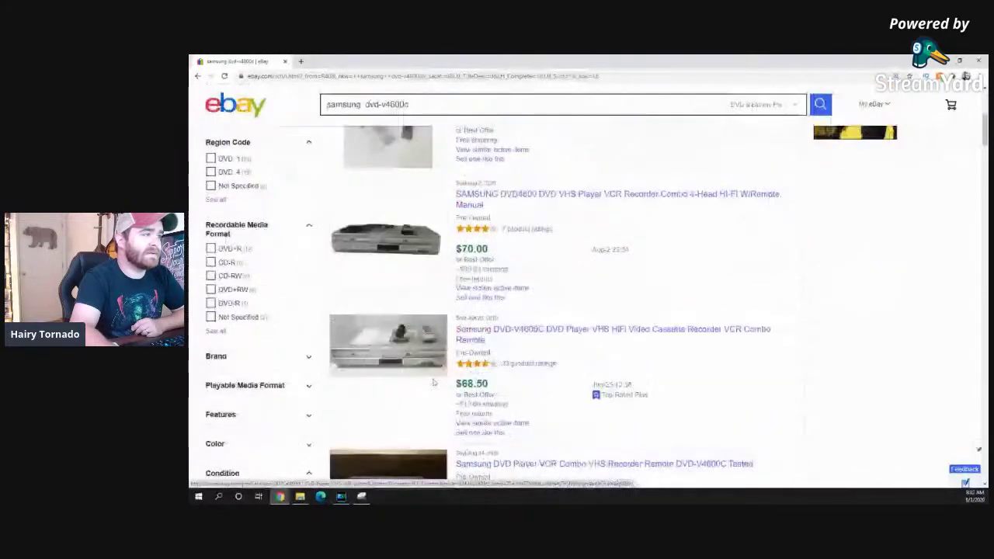
{"action": "scroll", "coordinate": [433, 382], "scroll_direction": "down", "scroll_amount": 1}
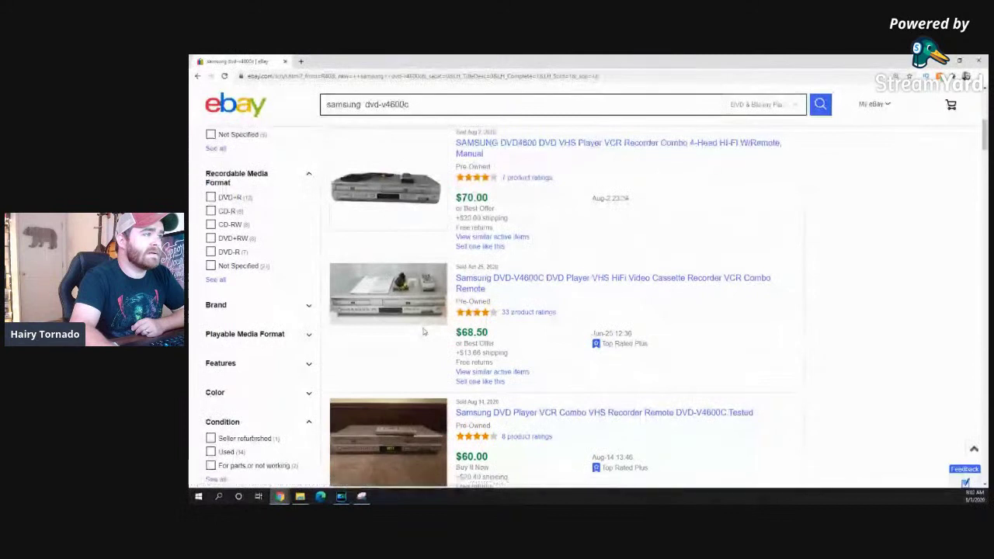
{"action": "scroll", "coordinate": [423, 331], "scroll_direction": "down", "scroll_amount": 1}
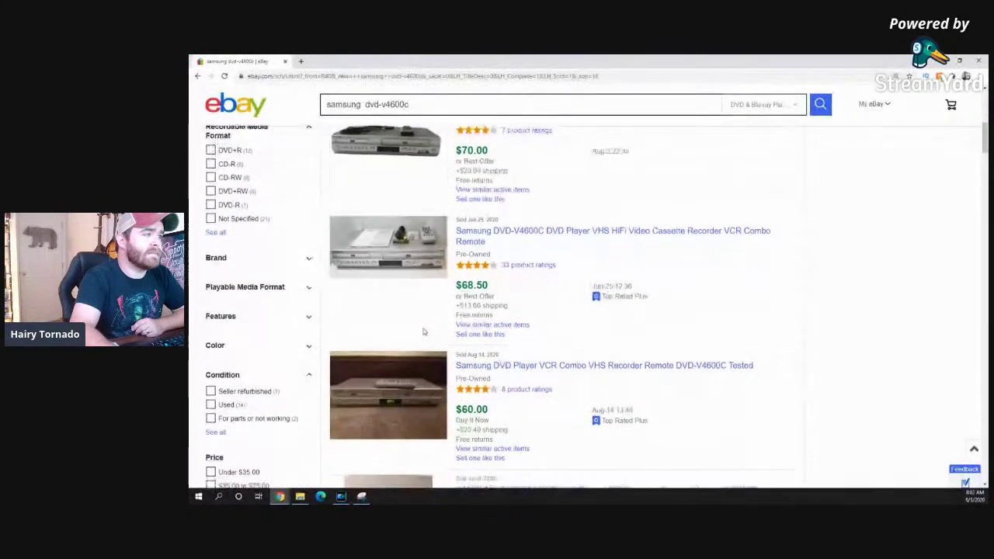
{"action": "scroll", "coordinate": [423, 331], "scroll_direction": "down", "scroll_amount": 1}
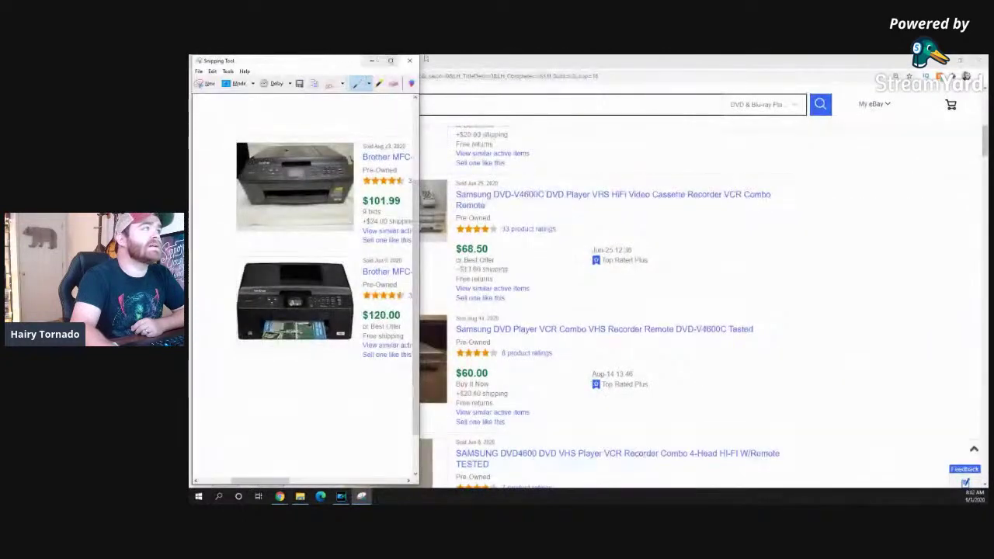
{"action": "left_click_drag", "start_coordinate": [392, 60], "coordinate": [823, 208]}
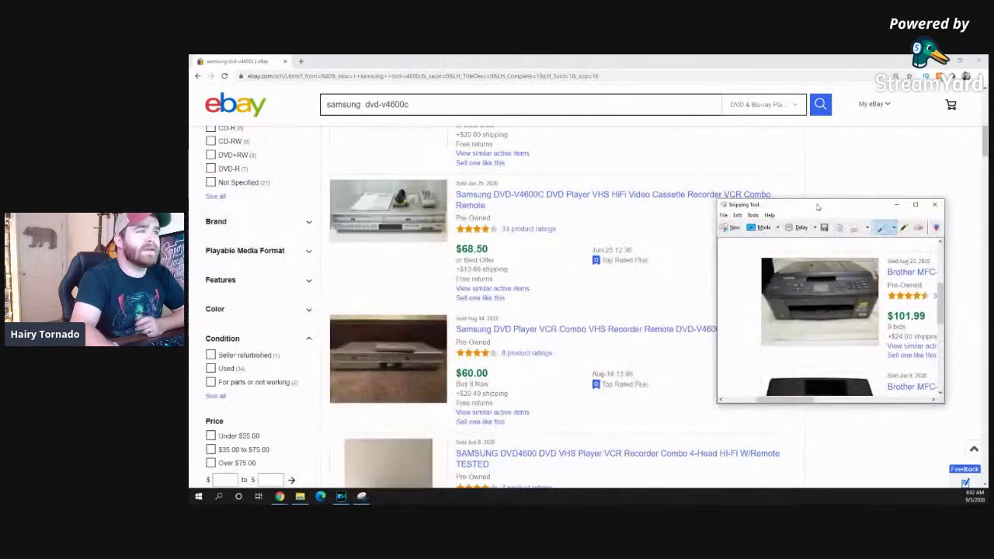
{"action": "left_click", "coordinate": [730, 227]}
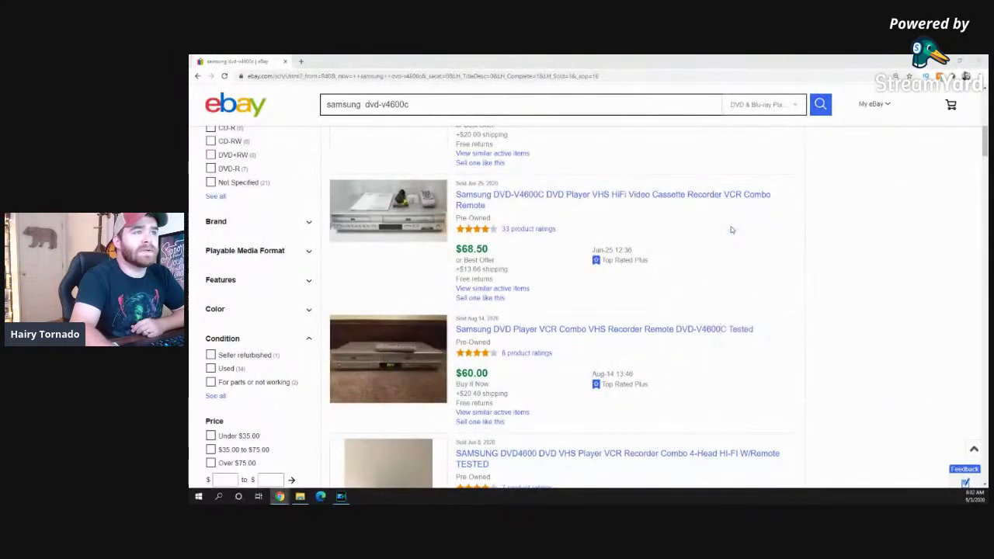
{"action": "left_click_drag", "start_coordinate": [324, 173], "coordinate": [782, 431]}
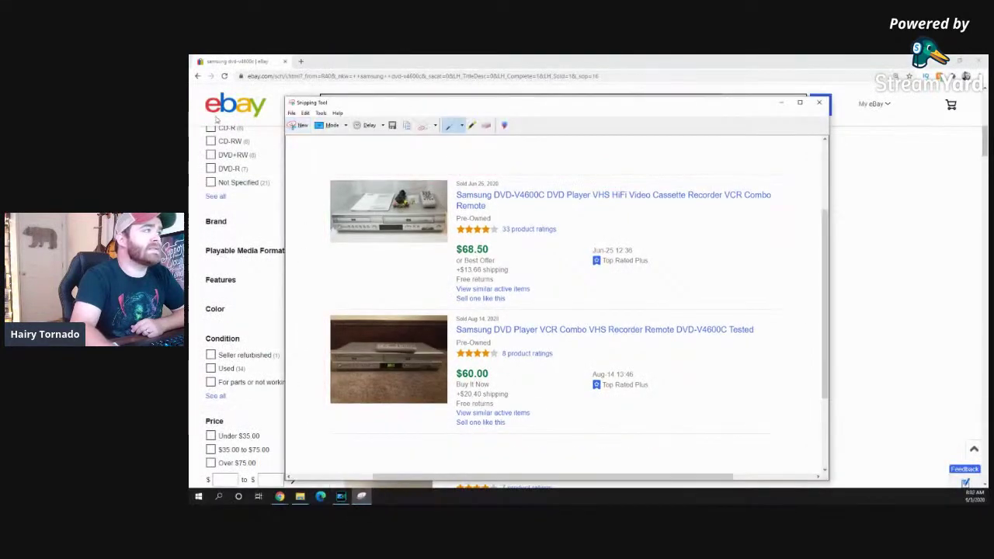
- Save the snip as "vcr" in the Pictures folder and minimize the Snipping Tool
{"action": "left_click", "coordinate": [292, 113]}
{"action": "left_click", "coordinate": [308, 134]}
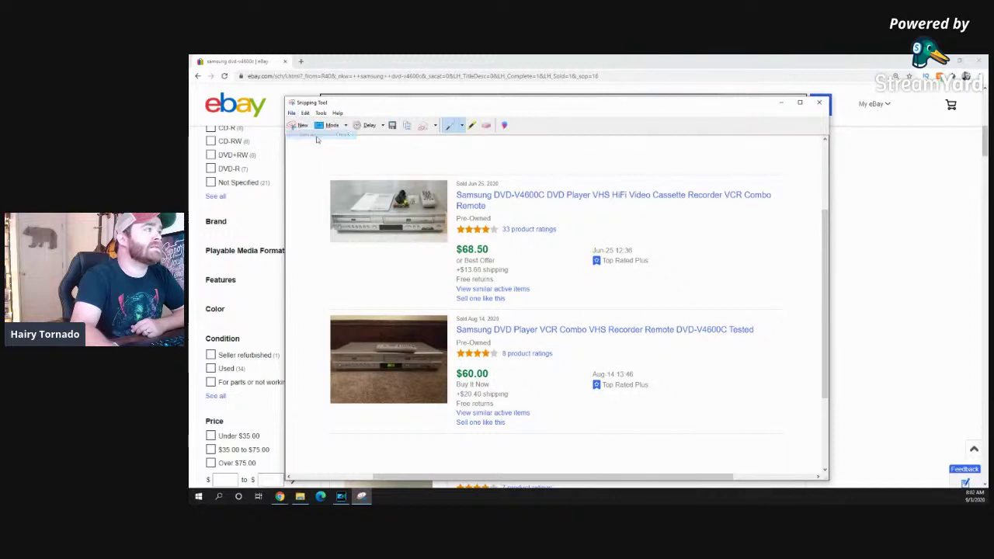
{"action": "key", "text": "BackSpace"}
{"action": "type", "text": "vcr"}
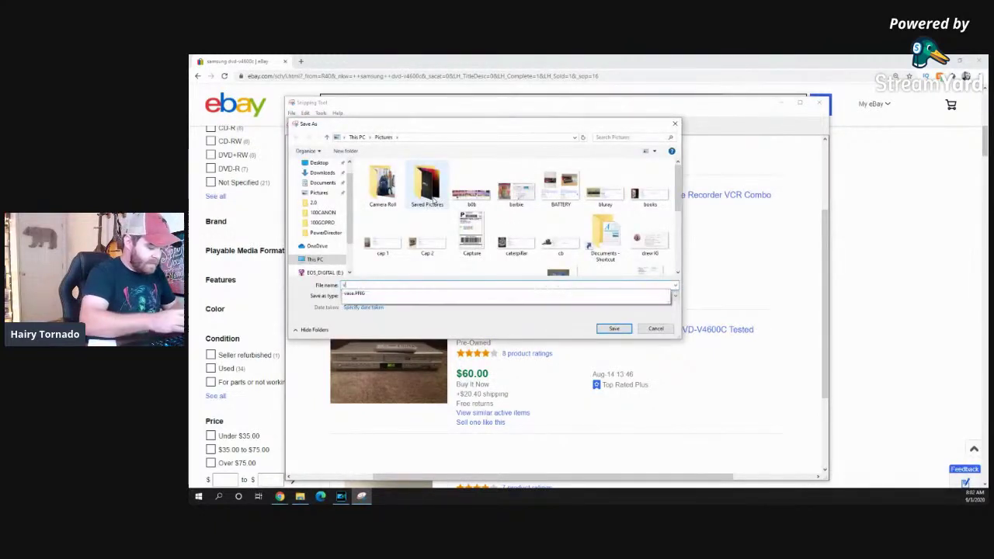
{"action": "left_click", "coordinate": [615, 330]}
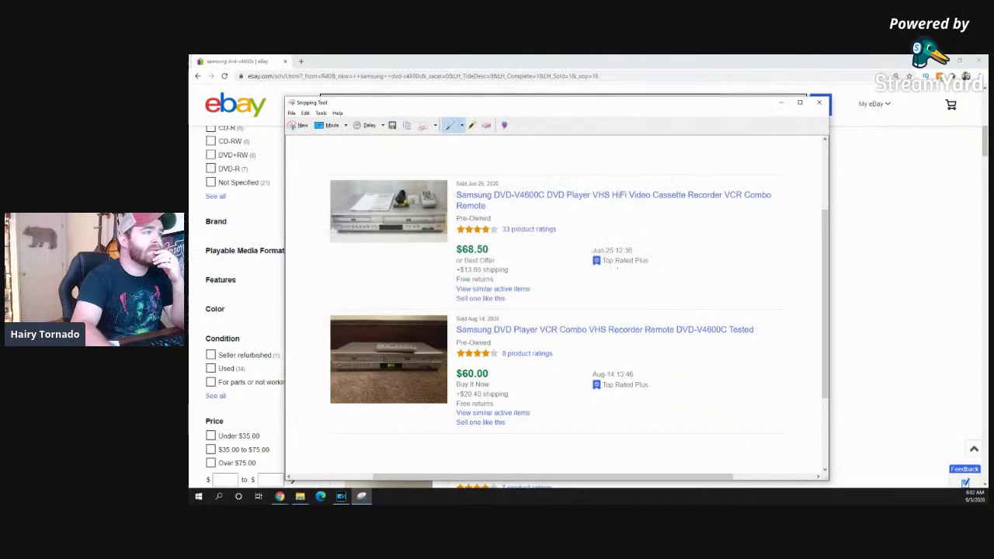
{"action": "left_click", "coordinate": [781, 103]}
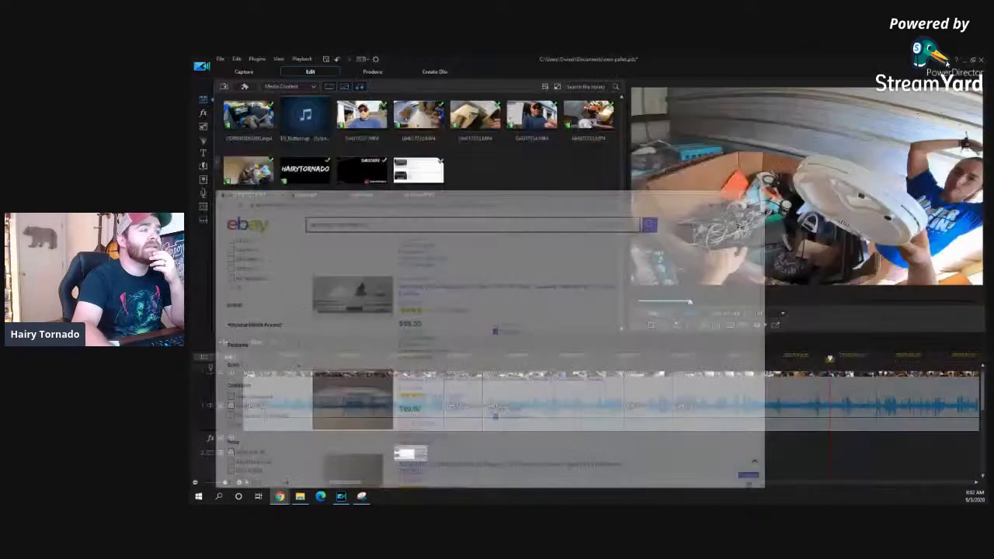
- Switch back to PowerDirector and import the vcr image from the Pictures folder into the media library
{"action": "left_click", "coordinate": [949, 61]}
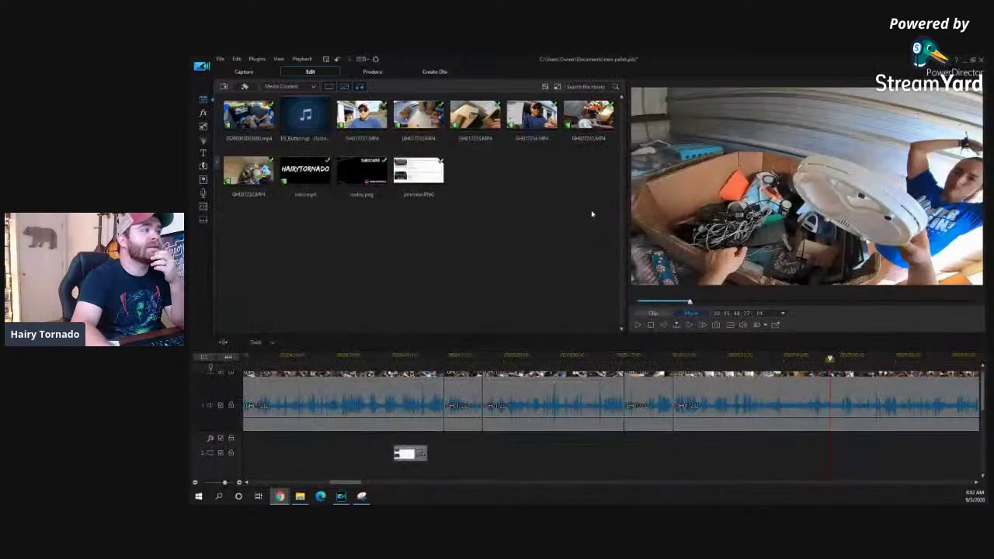
{"action": "left_click", "coordinate": [221, 59]}
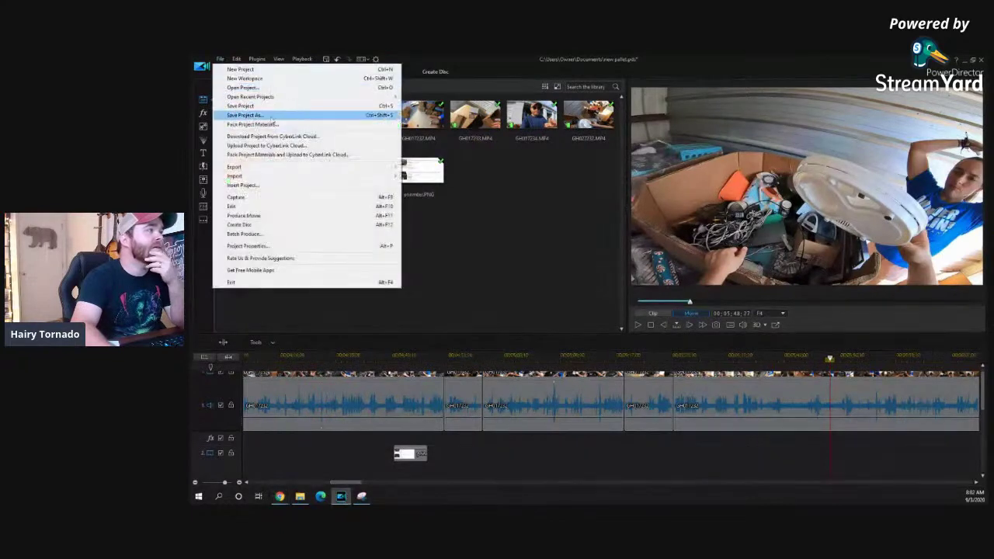
{"action": "mouse_move", "coordinate": [252, 176]}
{"action": "left_click", "coordinate": [423, 172]}
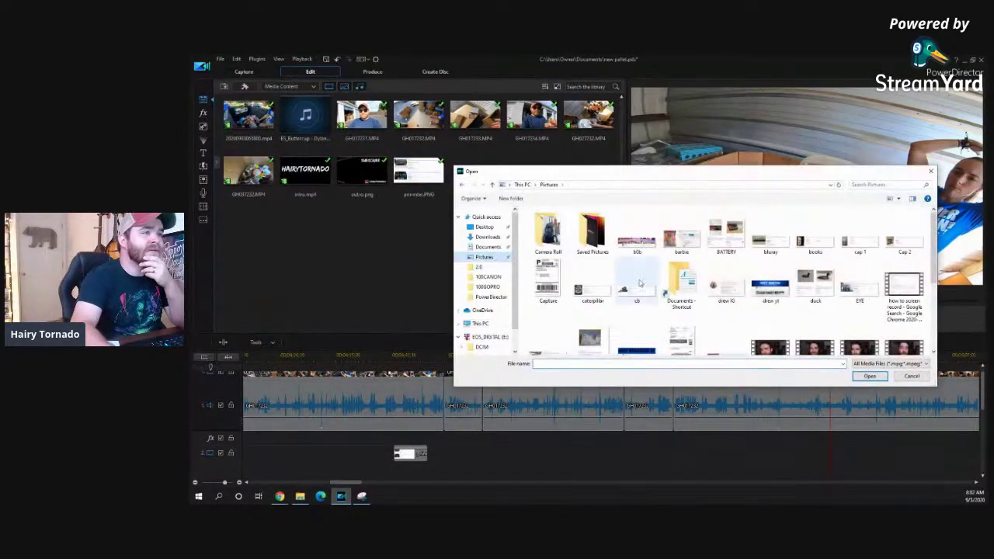
{"action": "scroll", "coordinate": [718, 287], "scroll_direction": "down", "scroll_amount": 1}
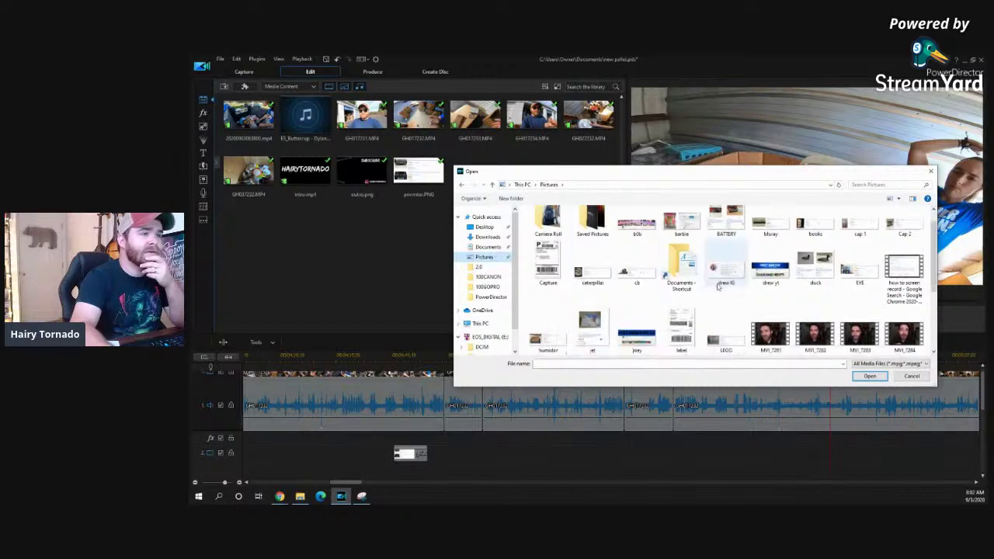
{"action": "scroll", "coordinate": [723, 287], "scroll_direction": "down", "scroll_amount": 2}
{"action": "left_click", "coordinate": [643, 335]}
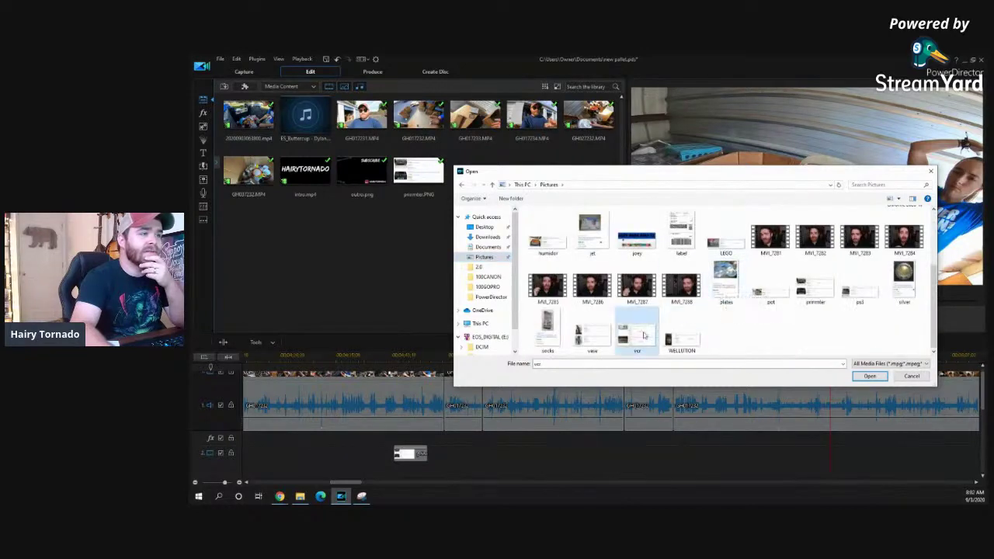
{"action": "left_click", "coordinate": [870, 377]}
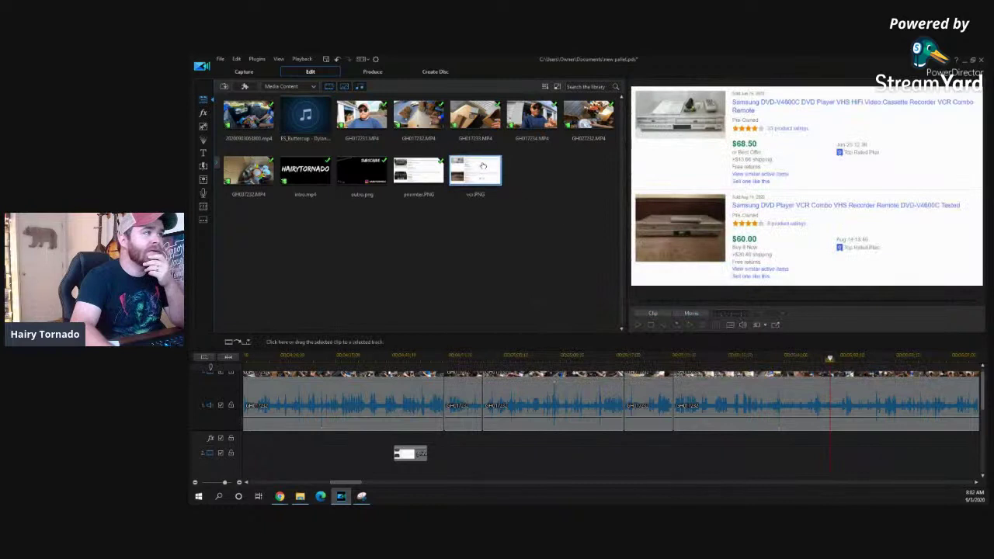
- Place the vcr image on the second video track at the playhead, shrink it and move it to the upper-left area of the frame
{"action": "left_click_drag", "start_coordinate": [483, 167], "coordinate": [832, 457]}
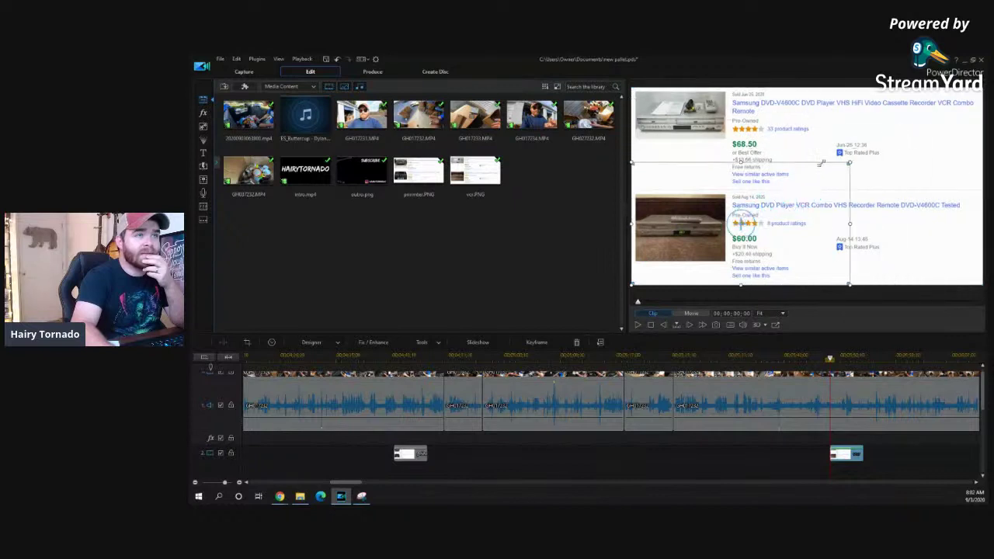
{"action": "left_click_drag", "start_coordinate": [982, 88], "coordinate": [835, 171]}
{"action": "left_click_drag", "start_coordinate": [767, 206], "coordinate": [778, 126]}
- Find the footage where the VCR is looked up on the phone and move the vcr overlay back to just after that cut
{"action": "left_click", "coordinate": [815, 357]}
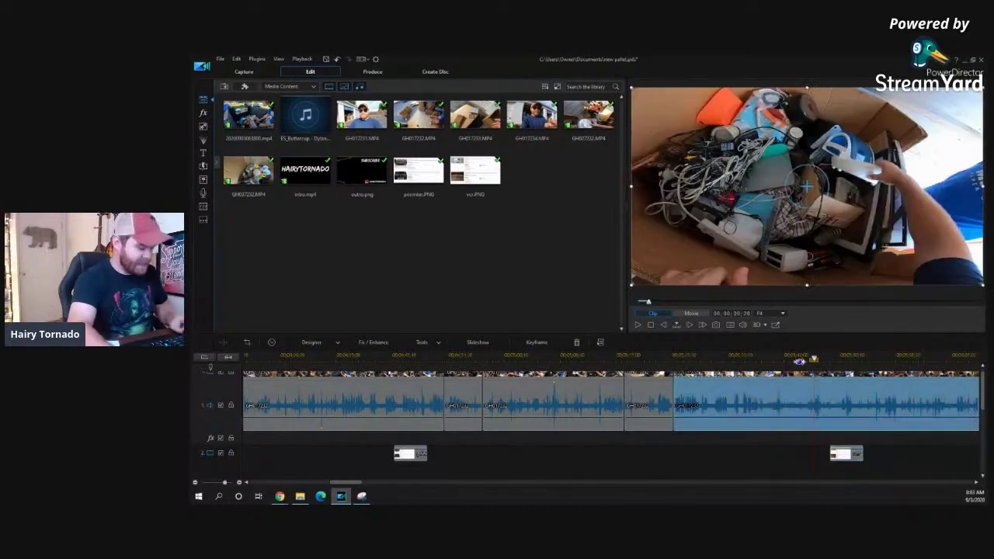
{"action": "key", "text": "space"}
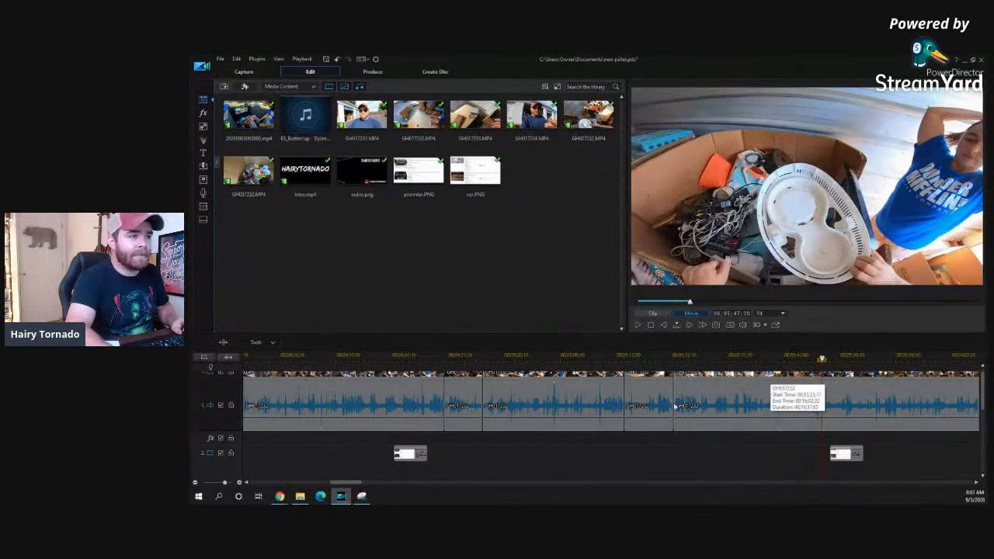
{"action": "left_click", "coordinate": [599, 357]}
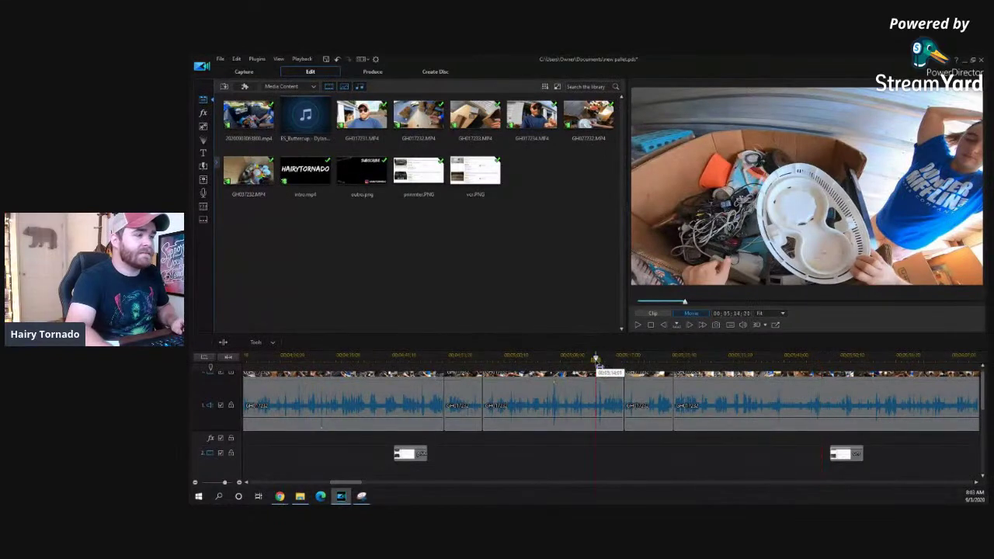
{"action": "left_click", "coordinate": [648, 358]}
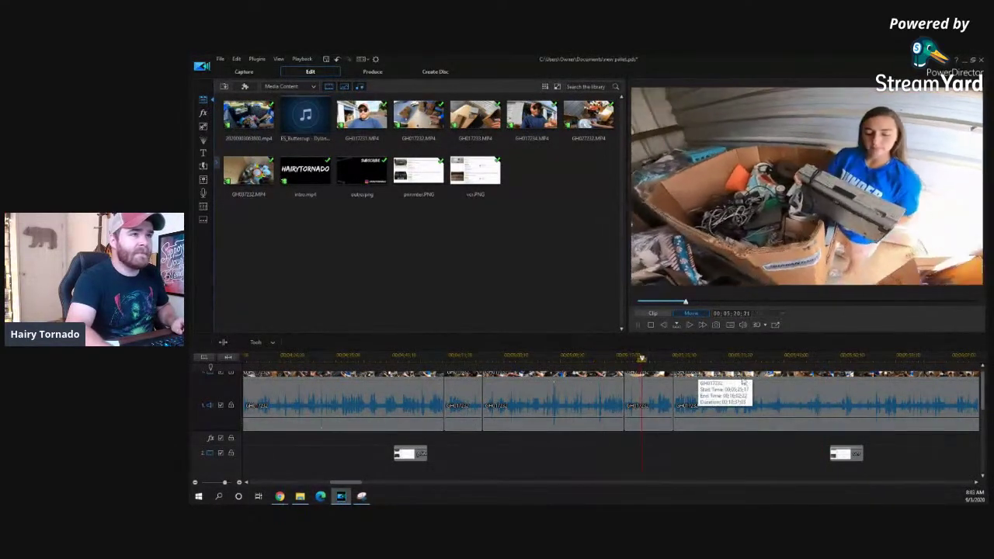
{"action": "left_click", "coordinate": [676, 357]}
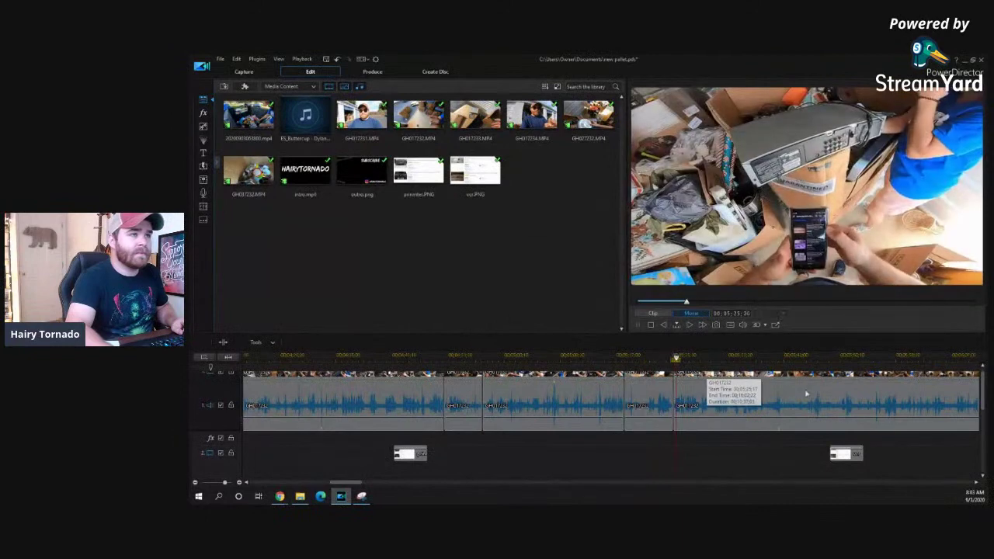
{"action": "left_click", "coordinate": [847, 455]}
{"action": "left_click_drag", "start_coordinate": [852, 456], "coordinate": [702, 455]}
- Play through the phone lookup footage and extend the vcr overlay's duration to about 8 seconds
{"action": "left_click", "coordinate": [666, 356]}
{"action": "key", "text": "space"}
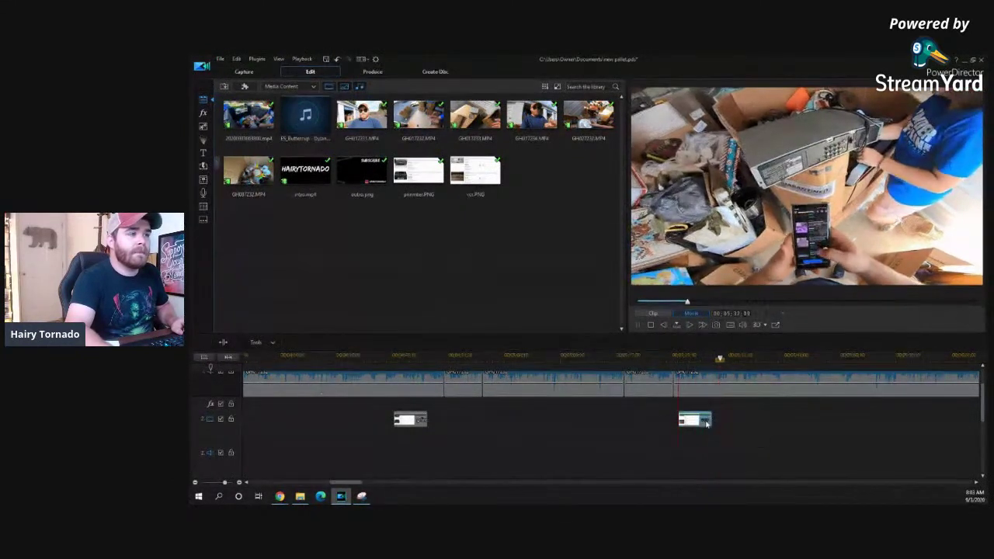
{"action": "left_click", "coordinate": [707, 419]}
{"action": "left_click_drag", "start_coordinate": [713, 419], "coordinate": [733, 420]}
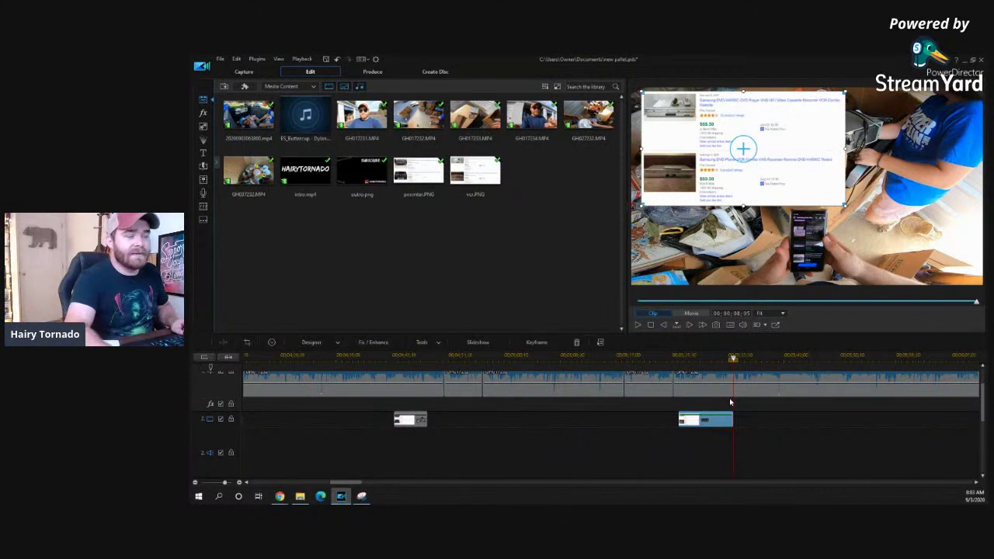
- Play past the end of the vcr overlay and split the main clip at 00:05:39:12, where the VCR is being packed away
{"action": "left_click", "coordinate": [707, 361]}
{"action": "key", "text": "space"}
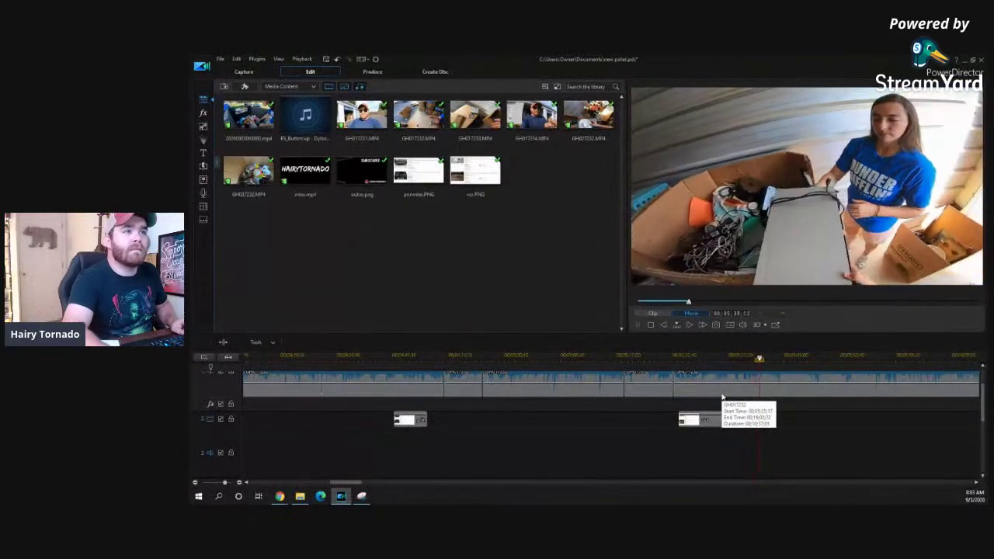
{"action": "key", "text": "space"}
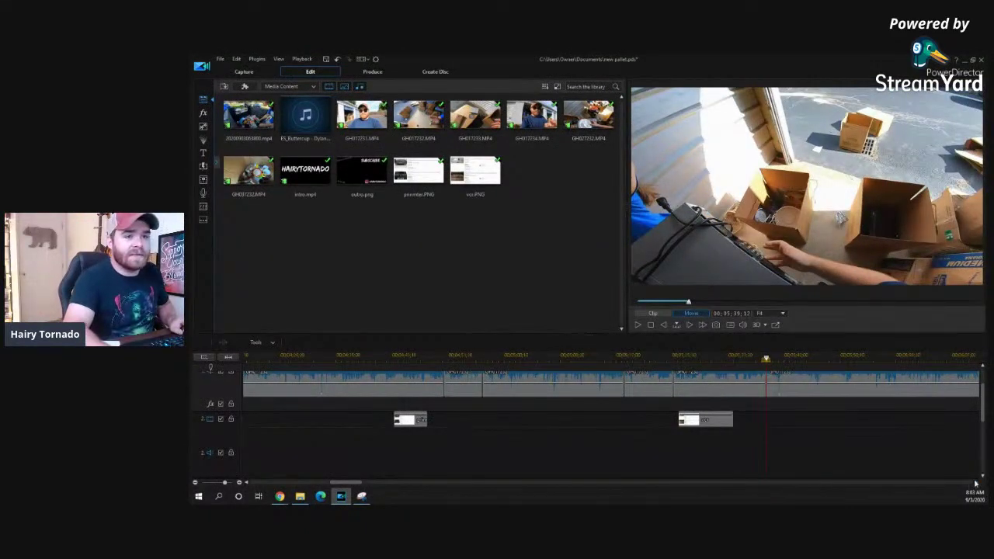
- Split the main clip at about 00:05:58, where the small box is lifted out of the pallet, and delete the VCR-packing segment before it
{"action": "left_click", "coordinate": [976, 483]}
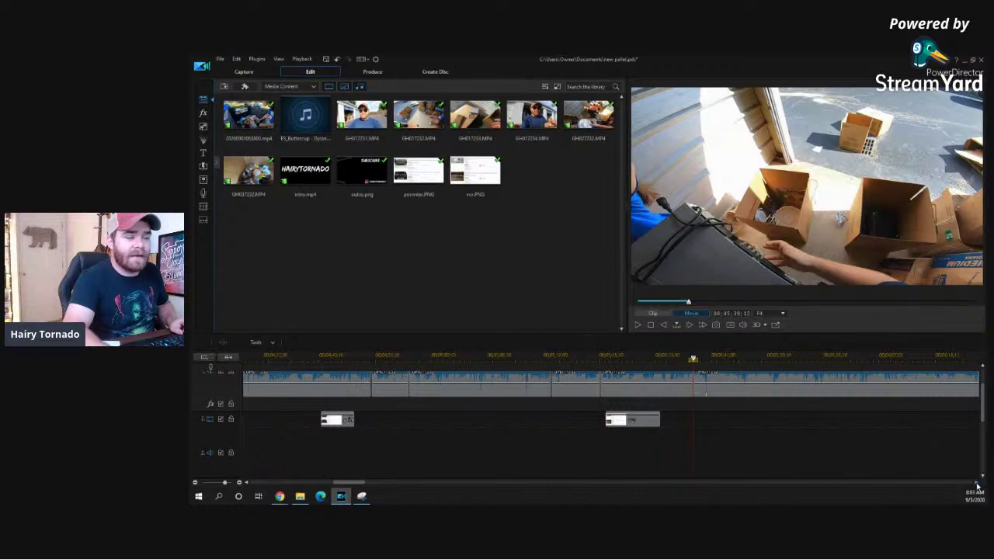
{"action": "left_click", "coordinate": [976, 483]}
{"action": "left_click", "coordinate": [976, 483]}
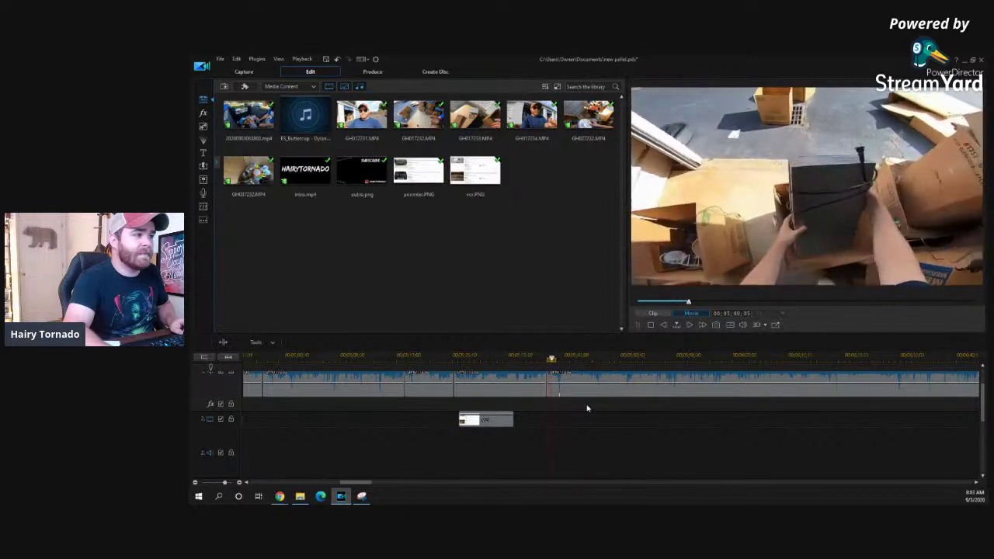
{"action": "left_click_drag", "start_coordinate": [362, 487], "coordinate": [372, 487]}
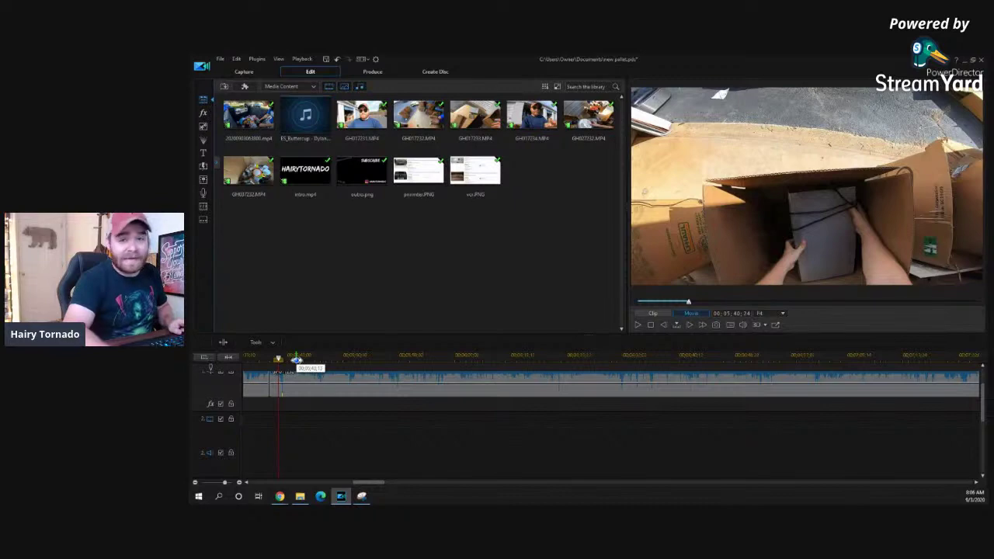
{"action": "key", "text": "space"}
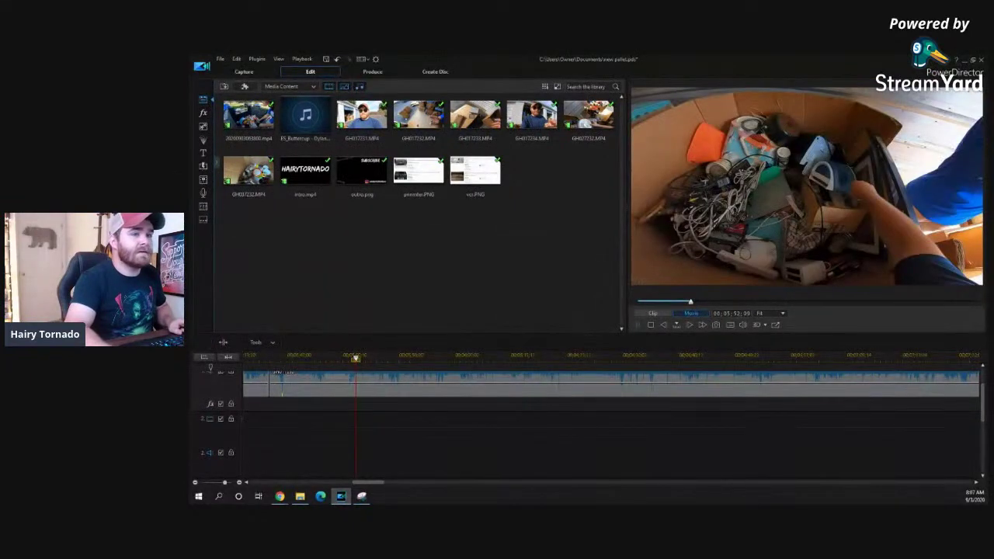
{"action": "left_click", "coordinate": [406, 356]}
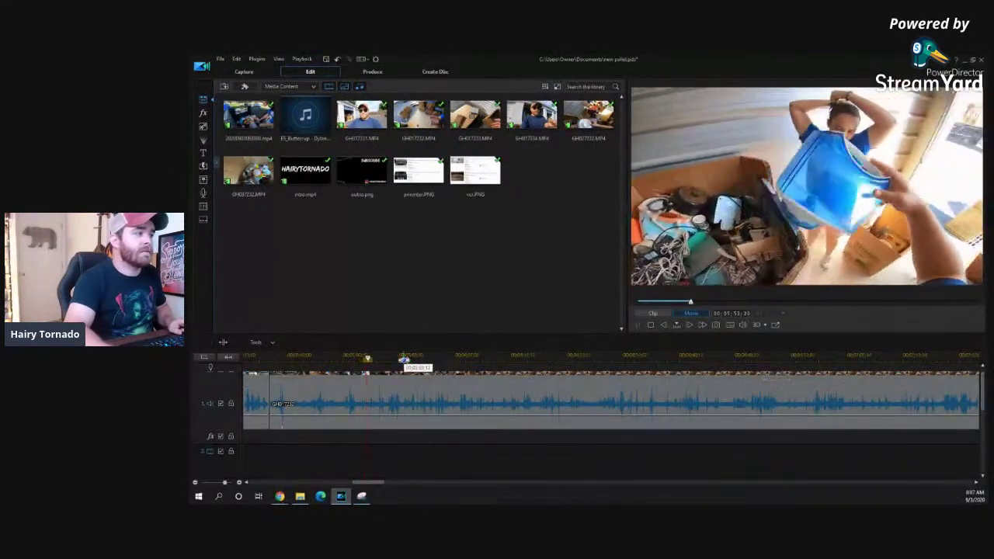
{"action": "left_click", "coordinate": [380, 358]}
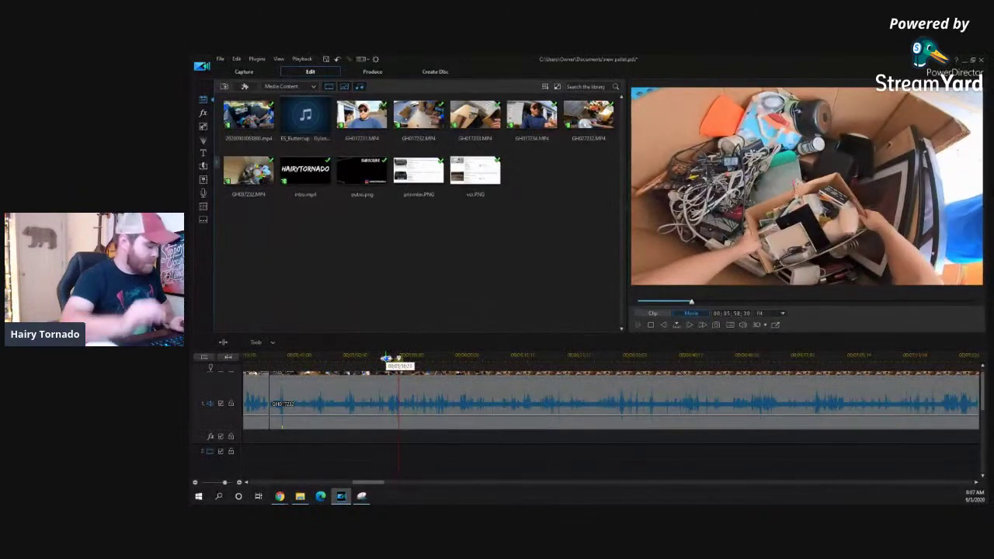
{"action": "key", "text": "ctrl+t"}
{"action": "left_click", "coordinate": [339, 384]}
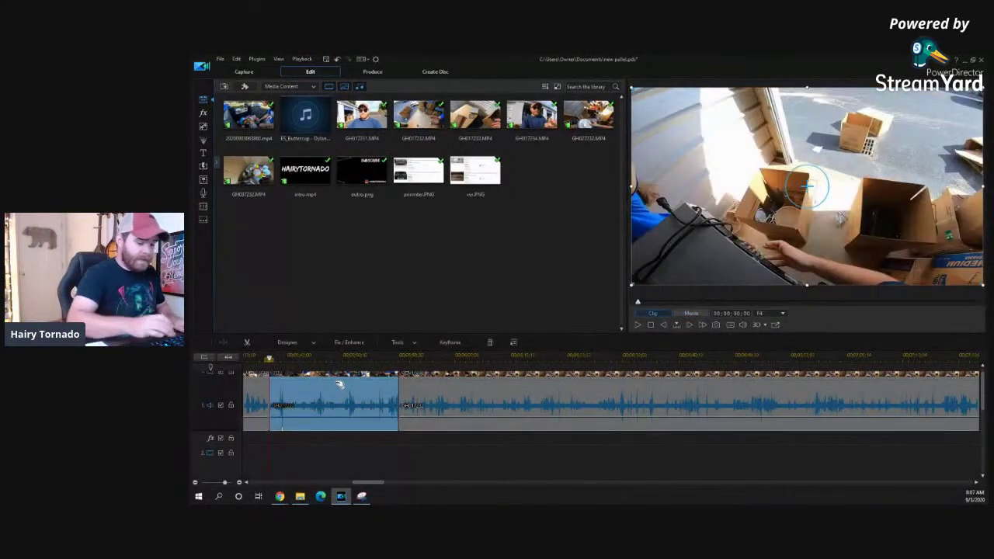
{"action": "key", "text": "Delete"}
- Review the footage of the small box being unpacked, from the new cut up to about 00:07:00
{"action": "key", "text": "space"}
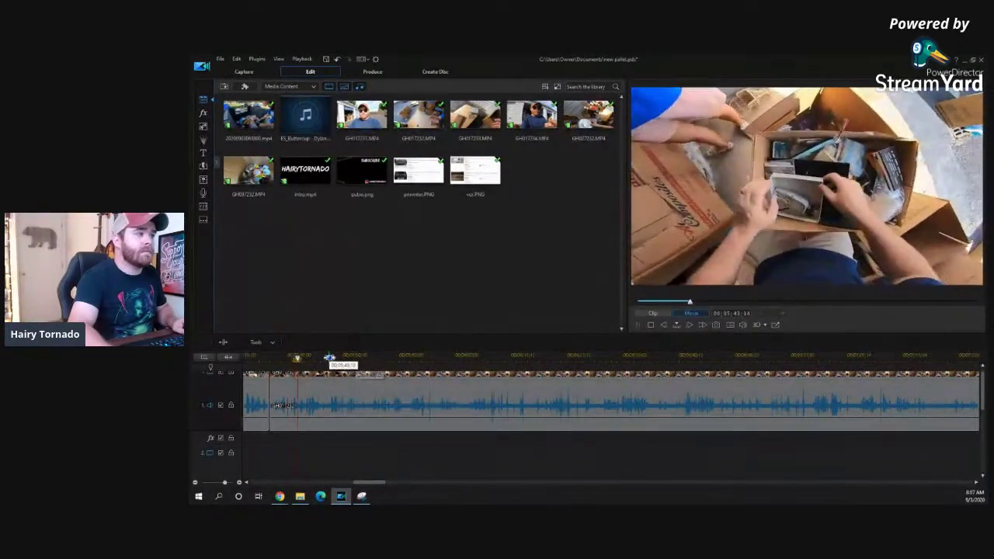
{"action": "left_click", "coordinate": [333, 357]}
{"action": "left_click", "coordinate": [348, 357]}
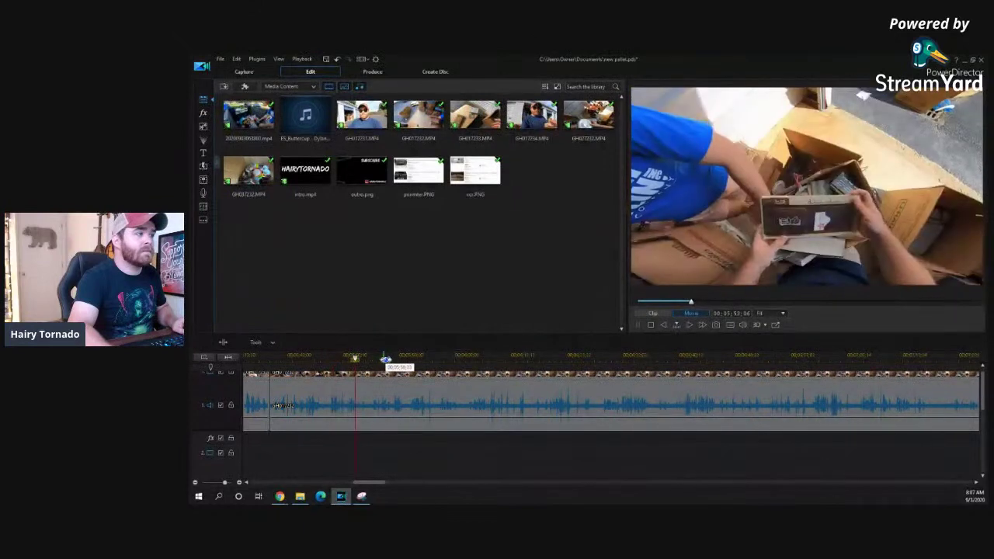
{"action": "left_click", "coordinate": [423, 357]}
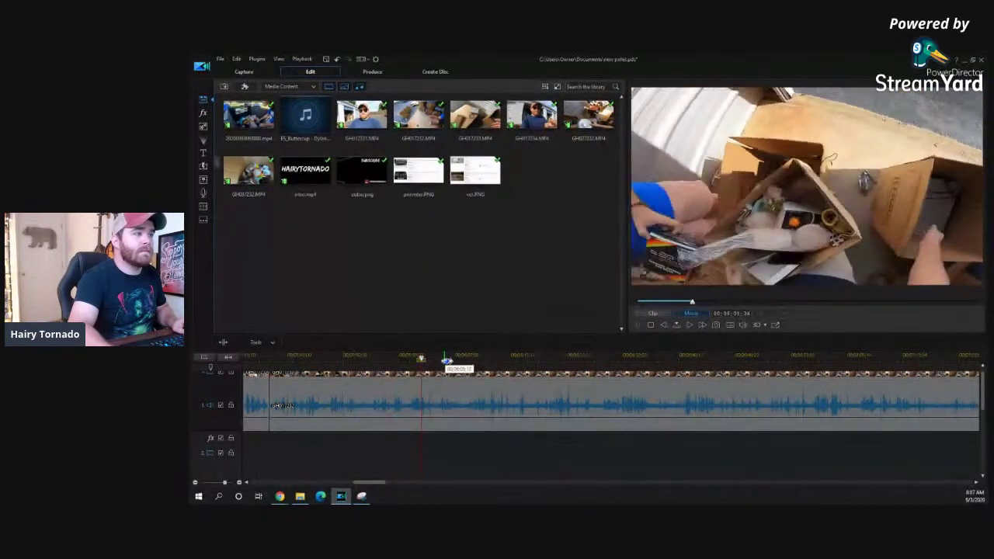
{"action": "left_click_drag", "start_coordinate": [448, 359], "coordinate": [510, 359]}
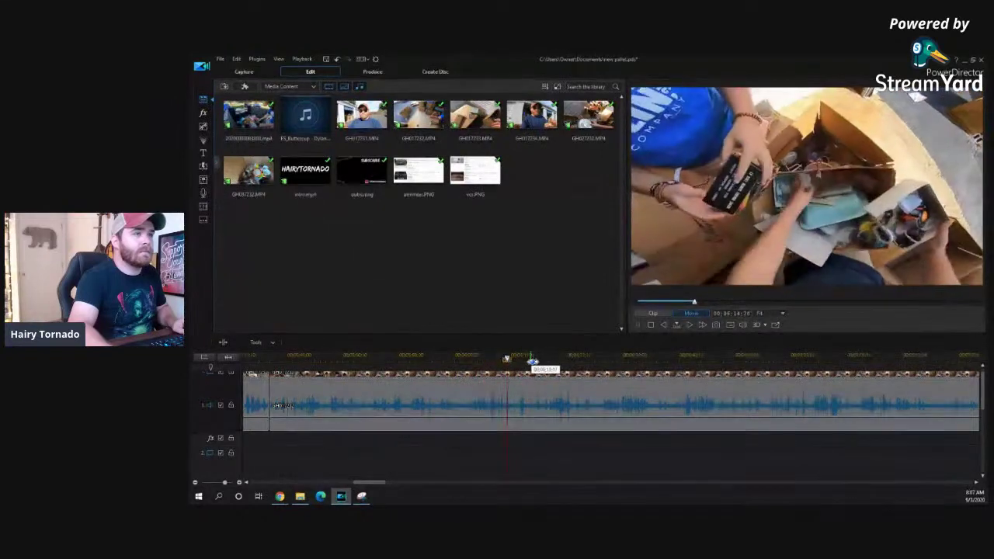
{"action": "left_click", "coordinate": [546, 360]}
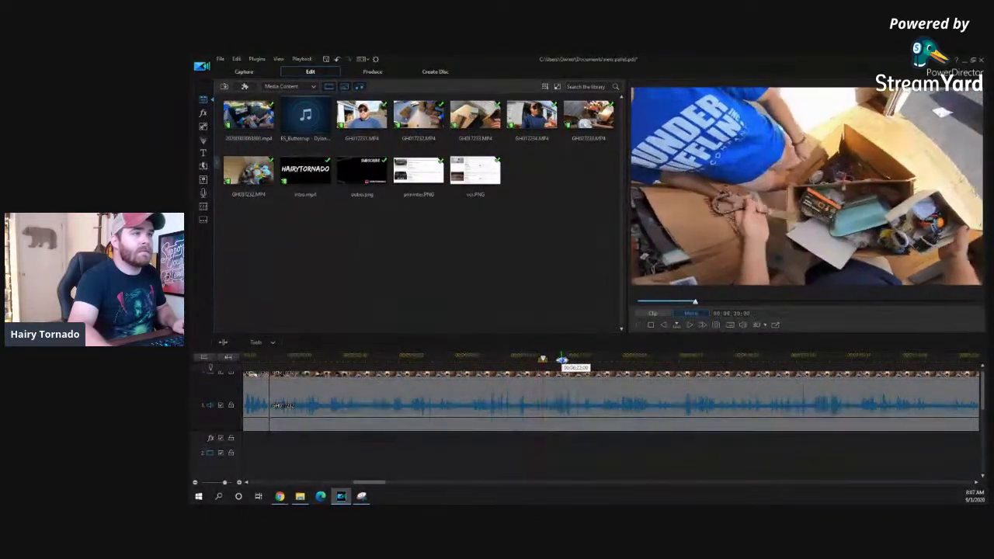
{"action": "left_click", "coordinate": [528, 359]}
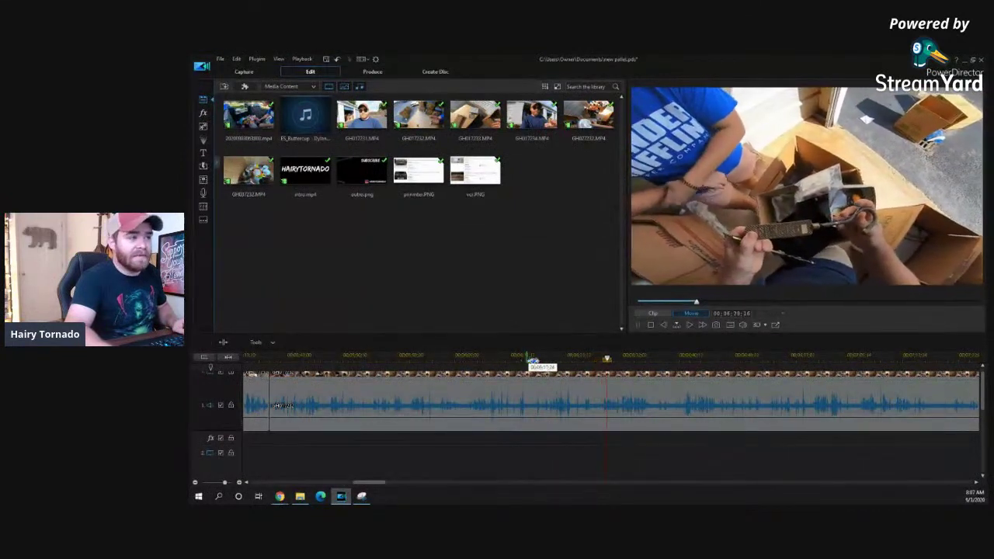
{"action": "left_click", "coordinate": [643, 356]}
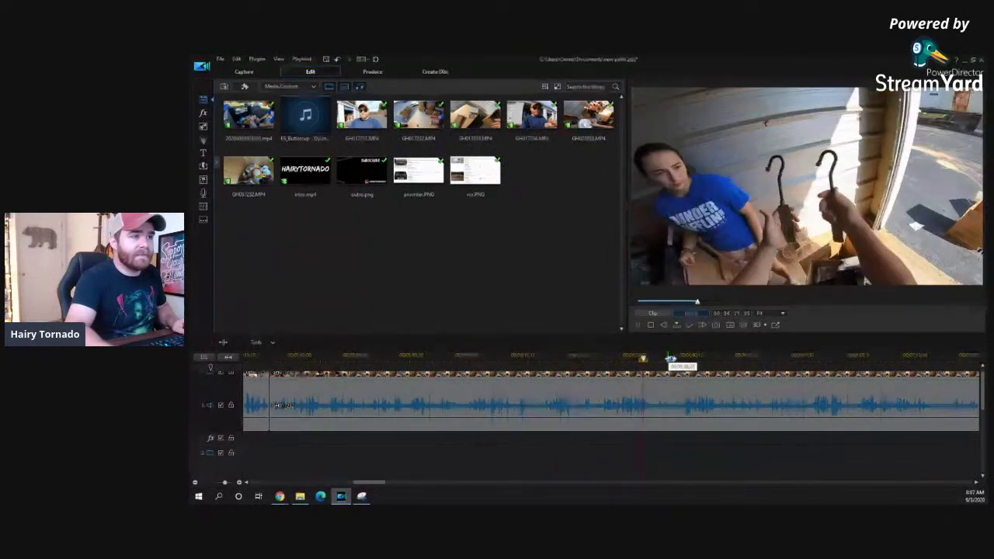
{"action": "left_click", "coordinate": [688, 357]}
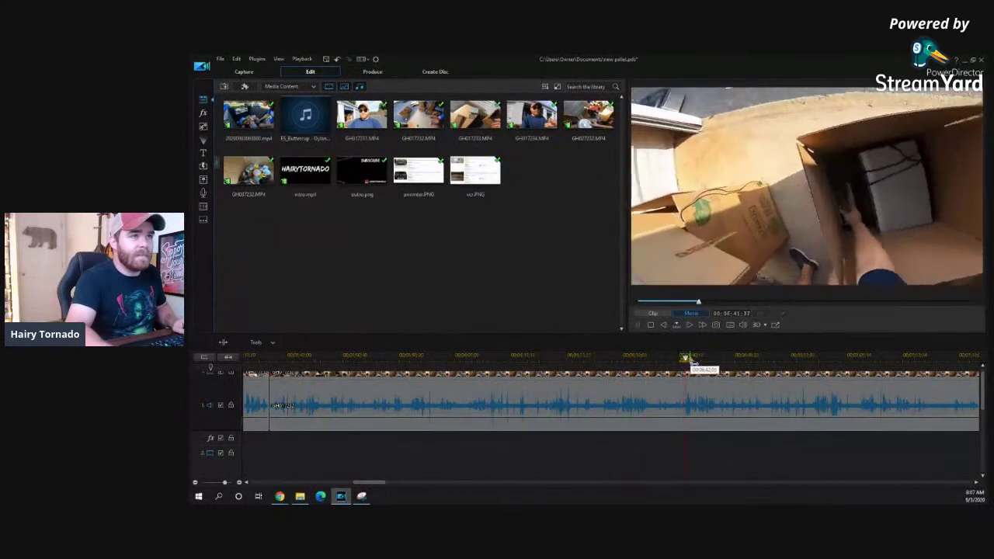
{"action": "left_click", "coordinate": [692, 358]}
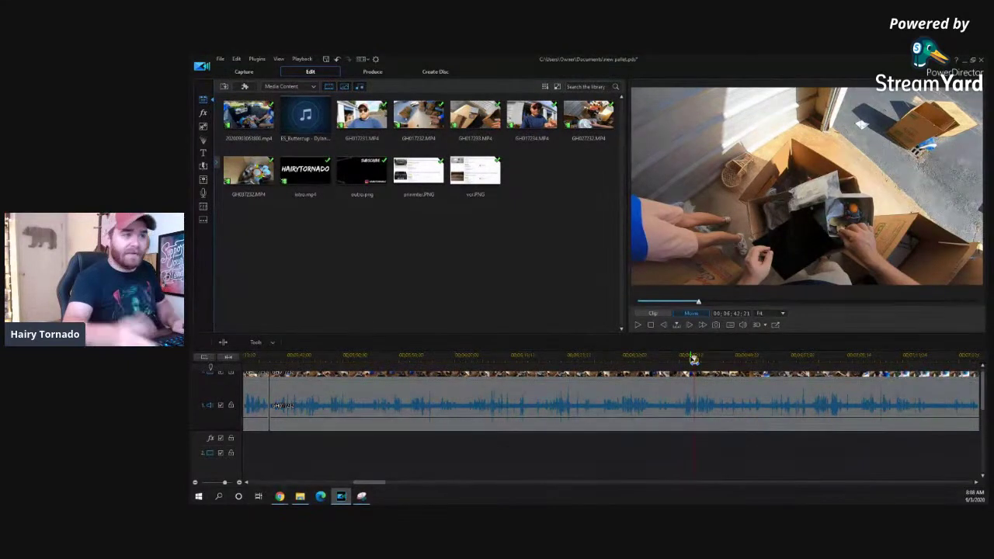
{"action": "key", "text": "space"}
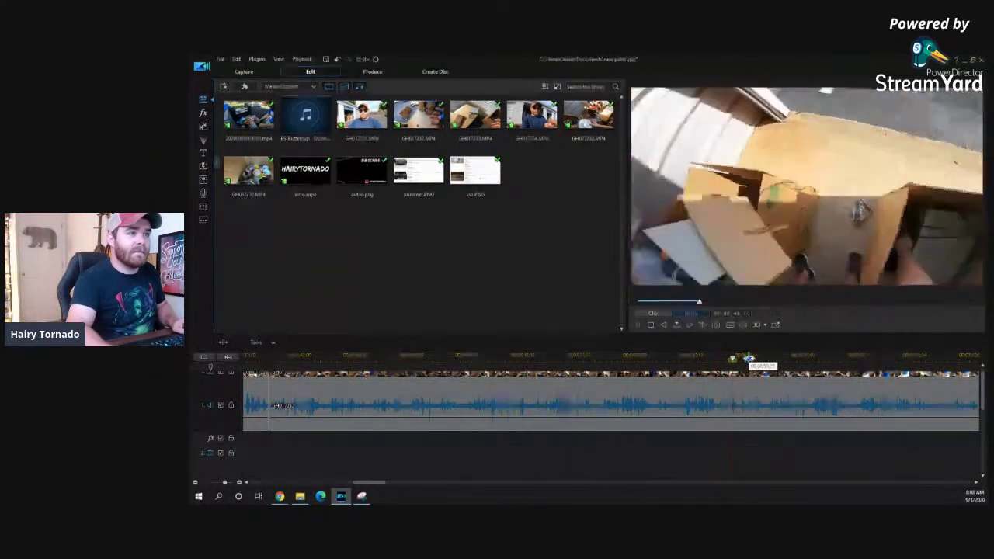
{"action": "left_click_drag", "start_coordinate": [746, 358], "coordinate": [812, 358]}
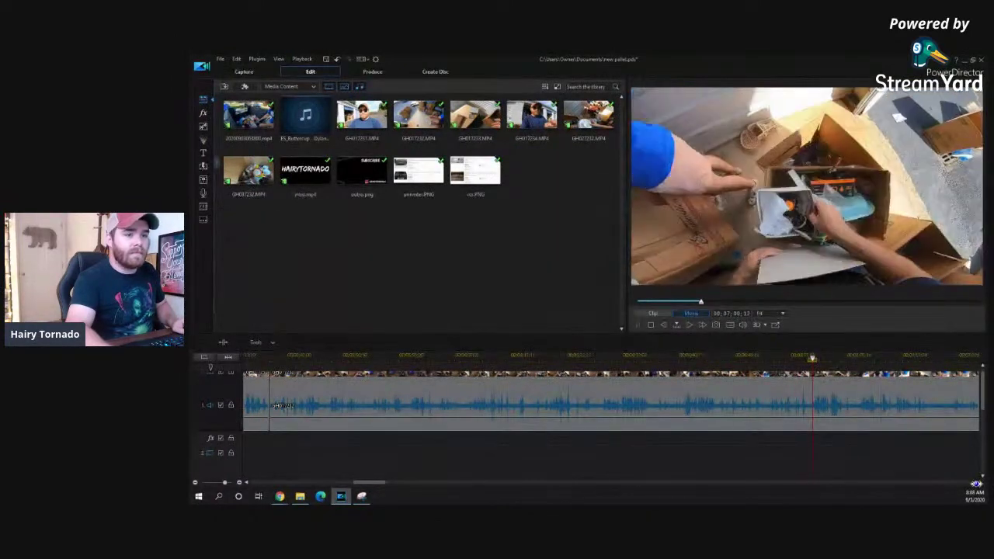
- Play to the end of the small-box unpacking and split the main clip at 00:07:04:12, back at the pallet box
{"action": "left_click", "coordinate": [978, 483]}
{"action": "left_click", "coordinate": [977, 483]}
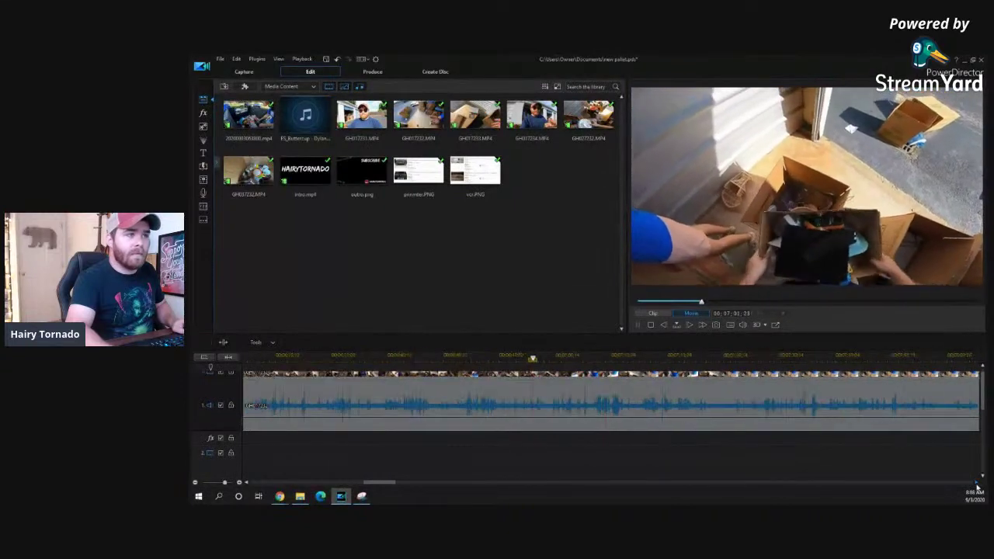
{"action": "key", "text": "space"}
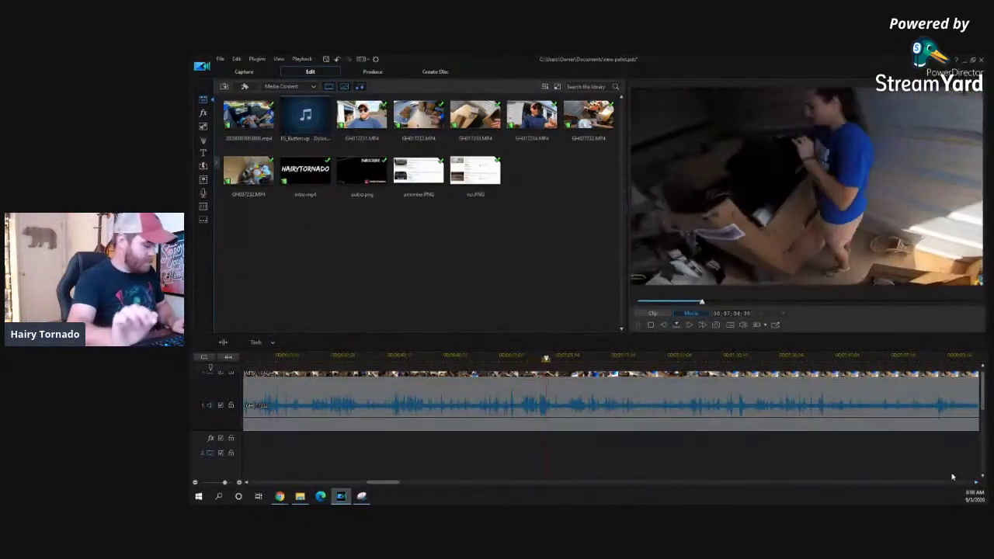
{"action": "key", "text": "ctrl+t"}
{"action": "key", "text": "space"}
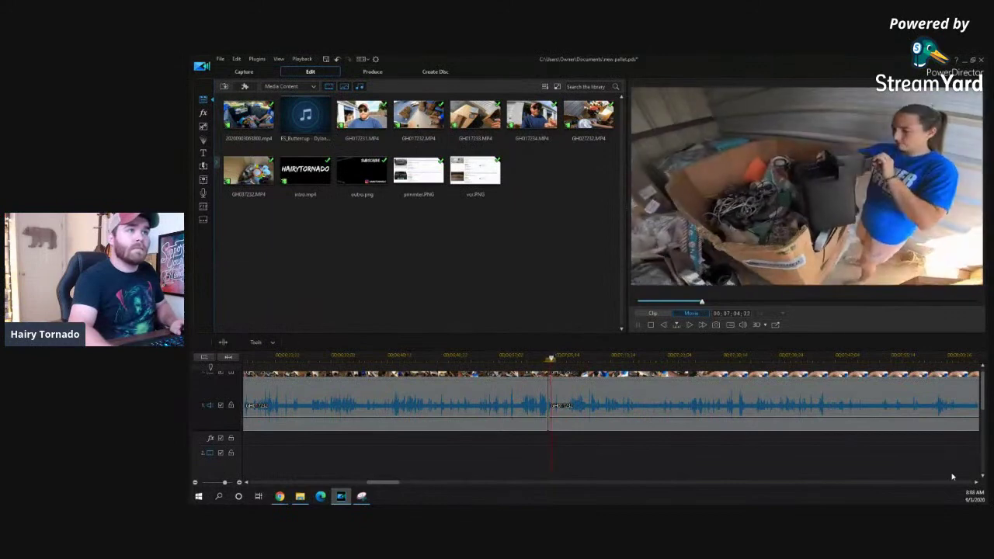
- Split the main clip at 00:07:25:09, where the framed picture is in the pallet box, and delete the segment from 00:07:04:12 to there
{"action": "left_click", "coordinate": [633, 359]}
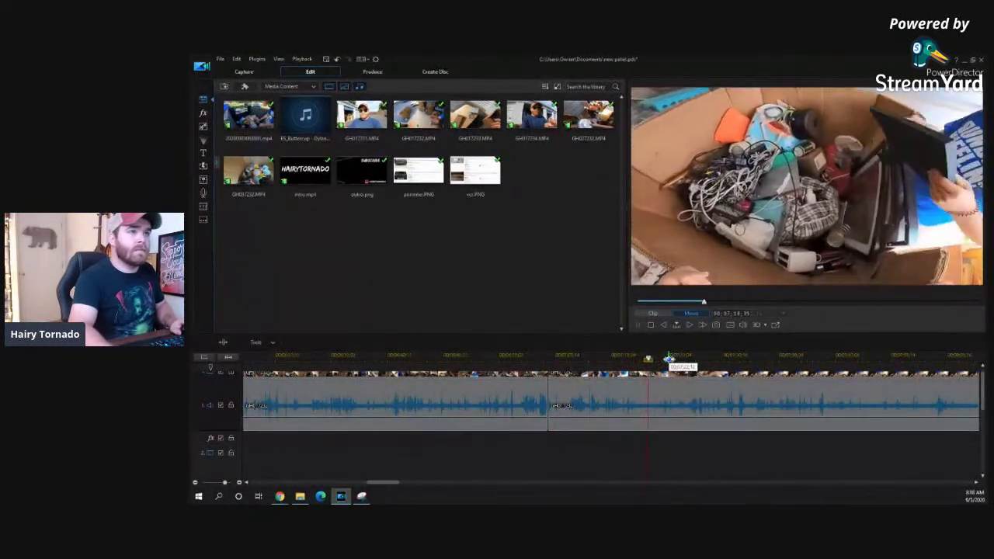
{"action": "left_click", "coordinate": [670, 359]}
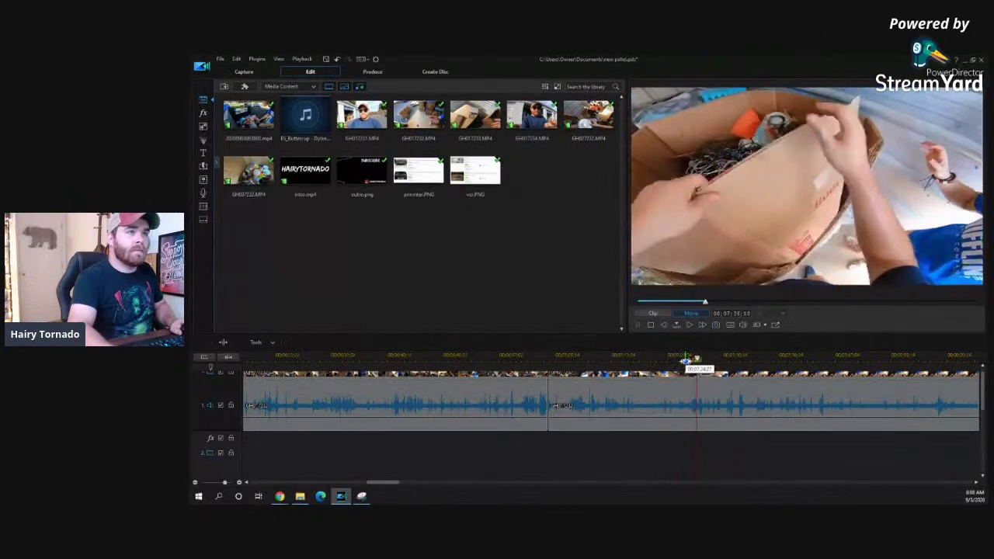
{"action": "left_click", "coordinate": [675, 358]}
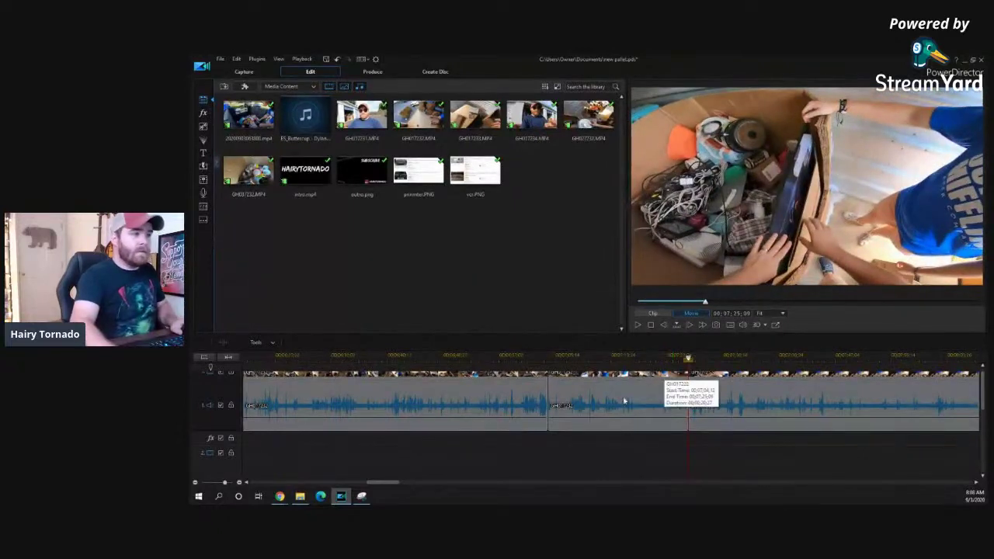
{"action": "left_click", "coordinate": [607, 416]}
{"action": "left_click", "coordinate": [608, 418]}
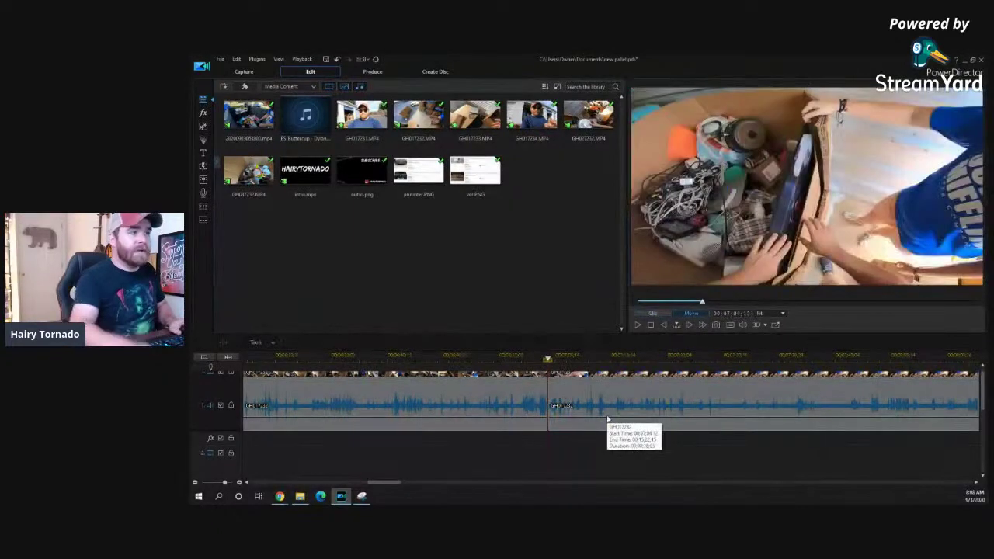
- Play through the dancer painting footage and split the main clip at 00:07:24:28, as the painting is being put away
{"action": "key", "text": "space"}
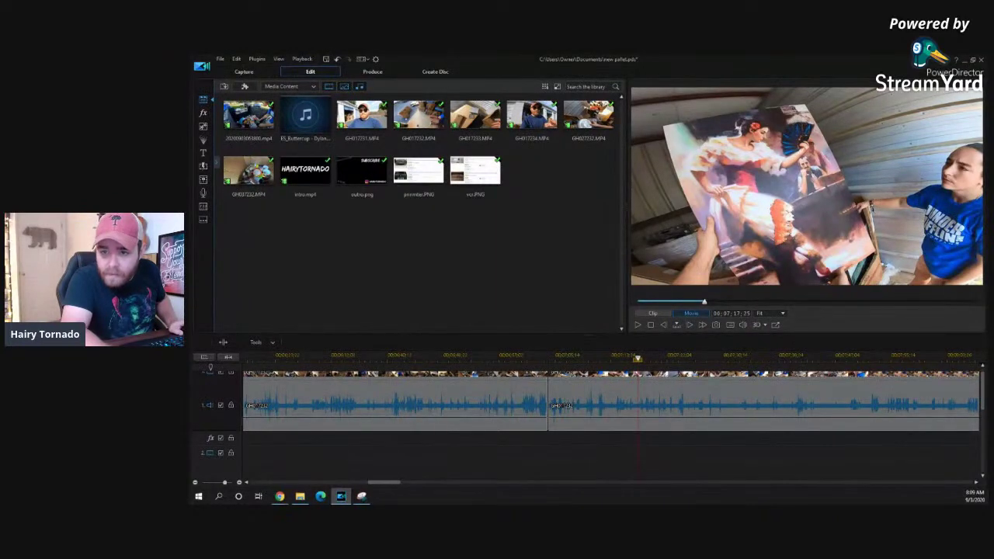
{"action": "key", "text": "space"}
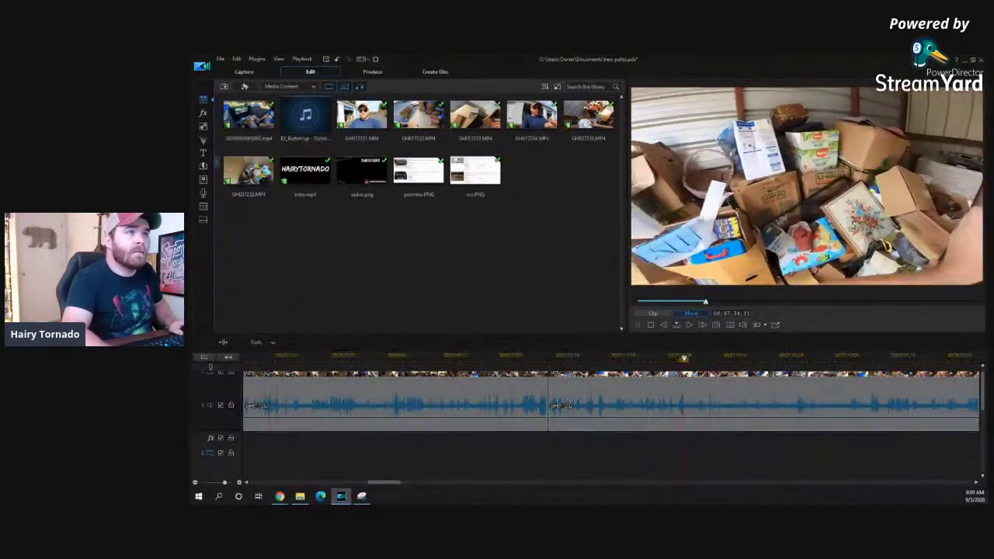
{"action": "key", "text": "space"}
{"action": "key", "text": "ctrl+t"}
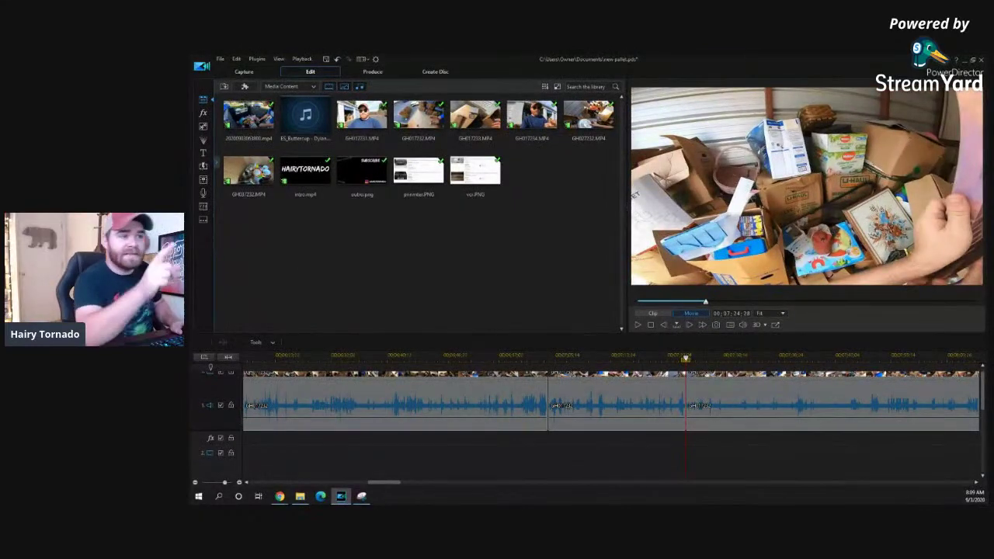
- Split the main clip at about 00:07:32, where the framed print is lifted out, delete the segment before it and play across the cut
{"action": "key", "text": "space"}
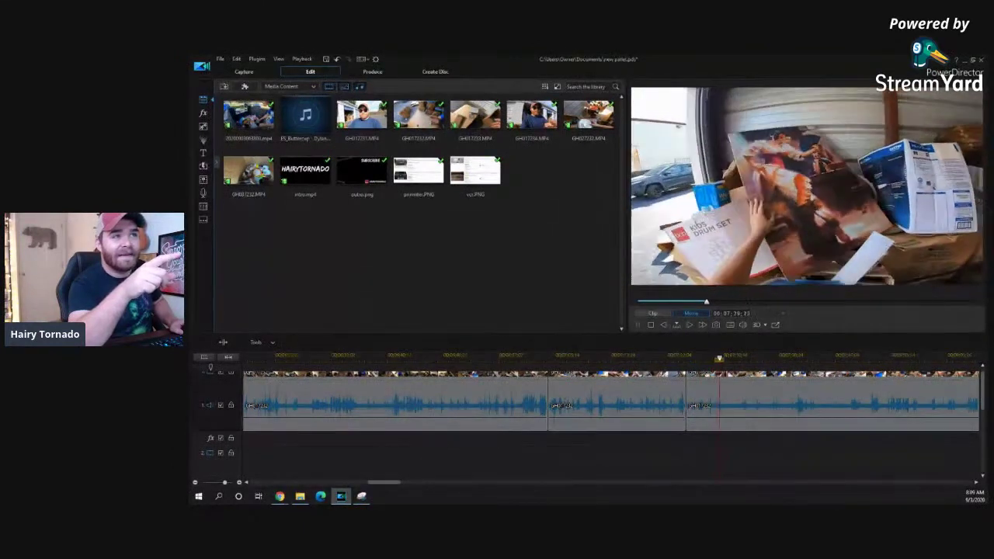
{"action": "key", "text": "space"}
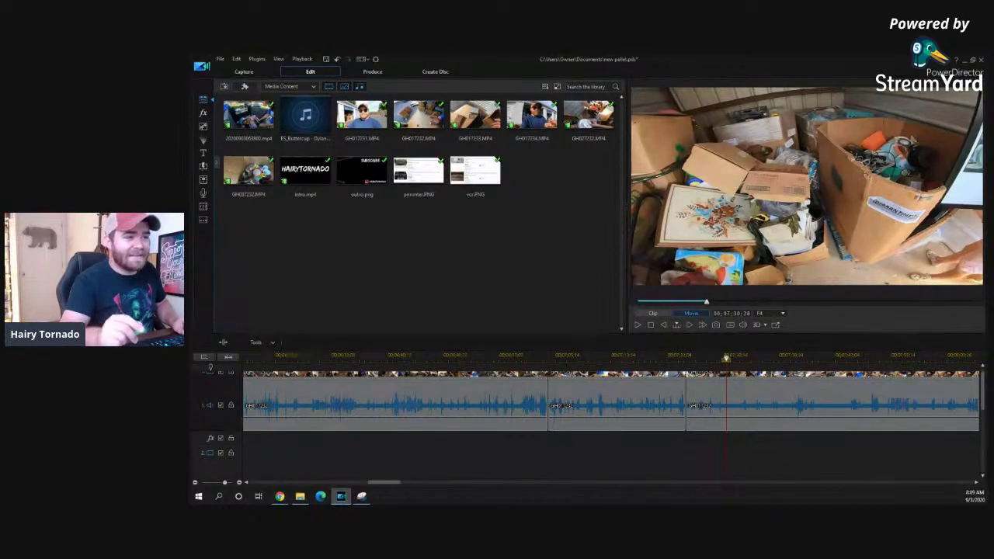
{"action": "key", "text": "space"}
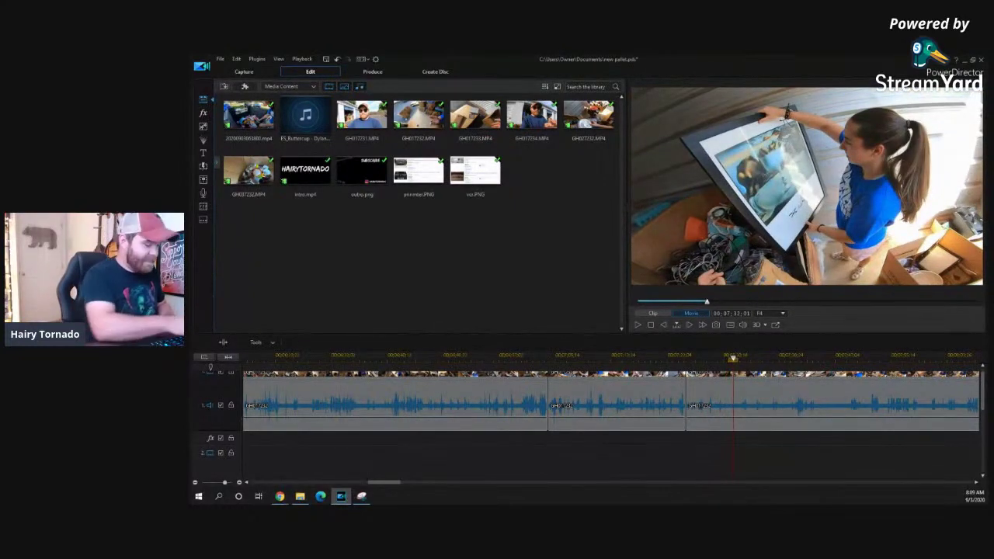
{"action": "key", "text": "ctrl+t"}
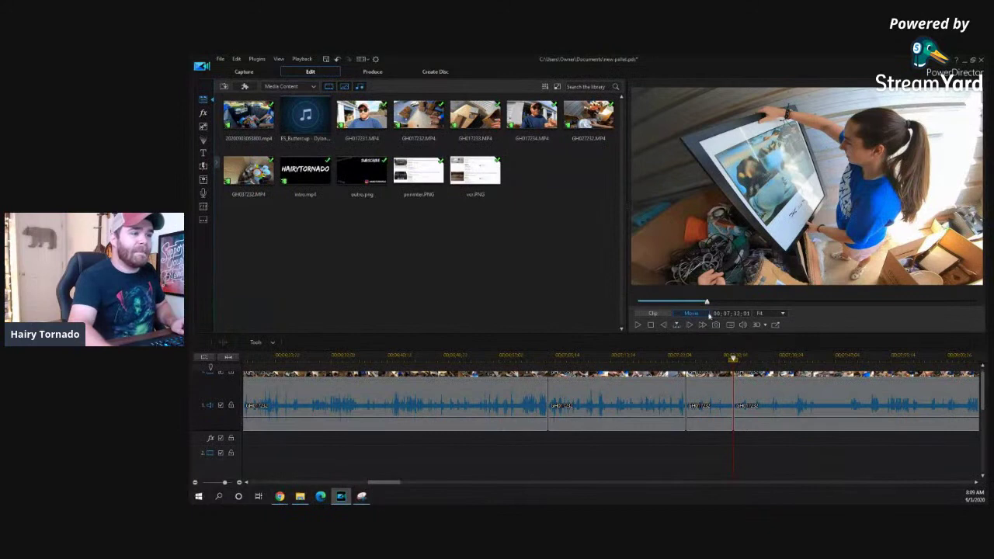
{"action": "left_click", "coordinate": [711, 400]}
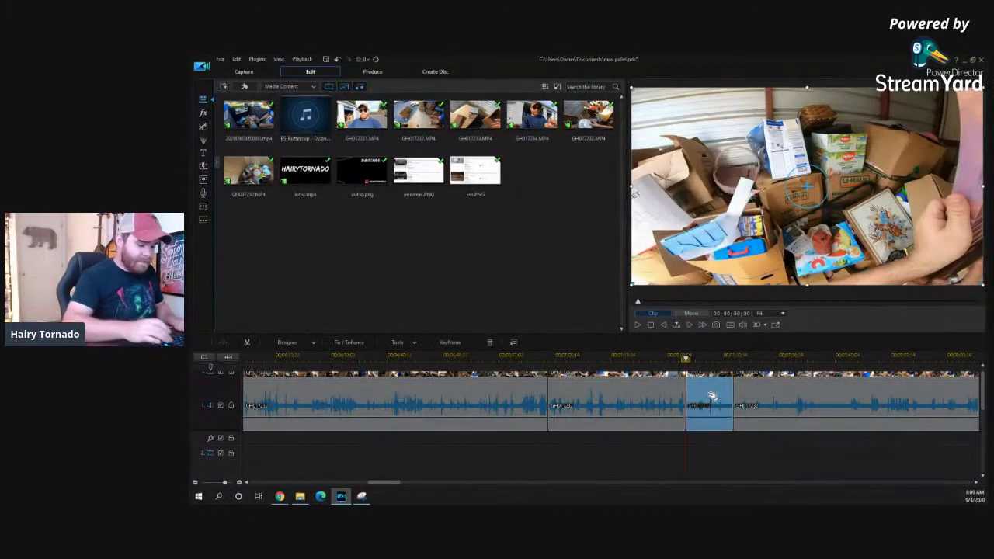
{"action": "key", "text": "Delete"}
{"action": "key", "text": "space"}
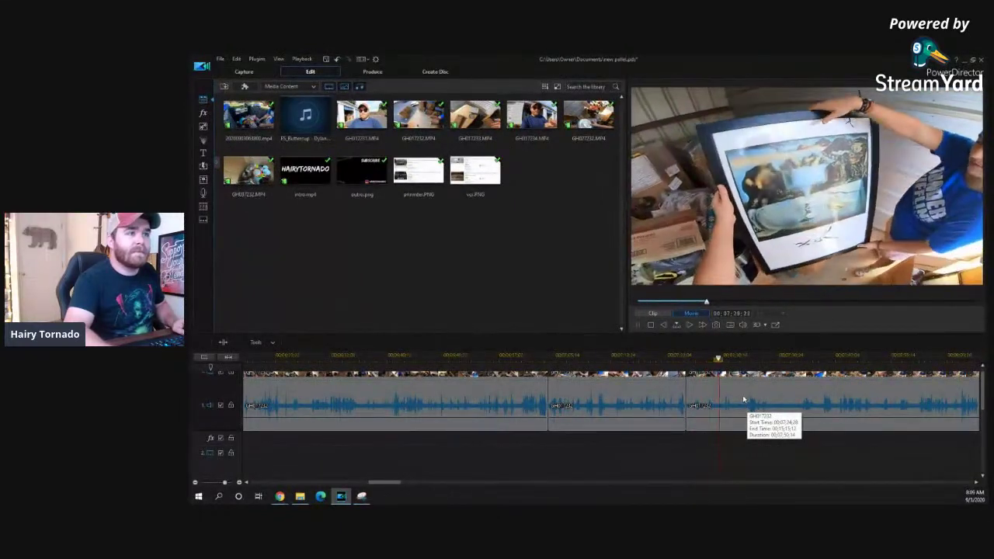
{"action": "key", "text": "space"}
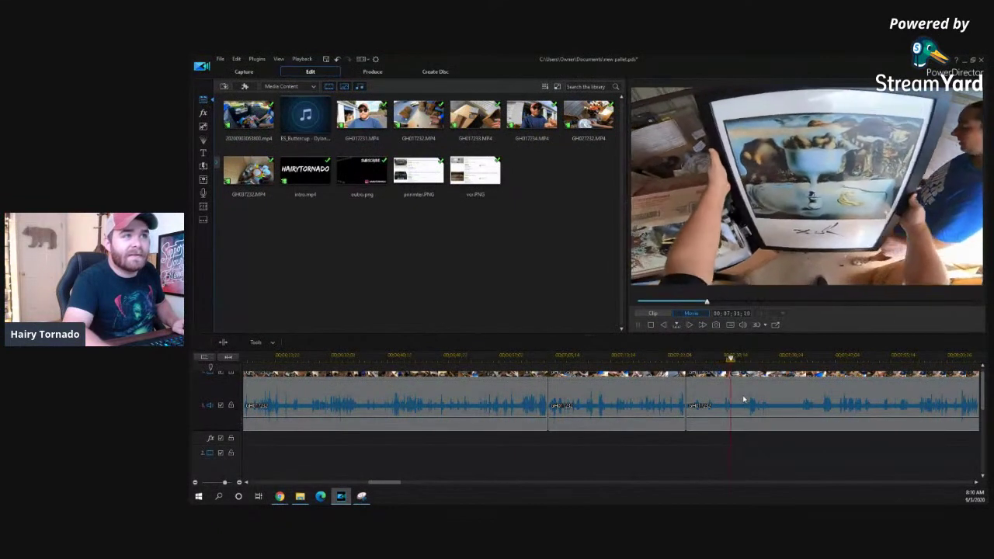
- Split the main clip at 00:07:32:08 and again a few seconds on, where the next framed print appears, and delete the segment between
{"action": "key", "text": "ctrl+t"}
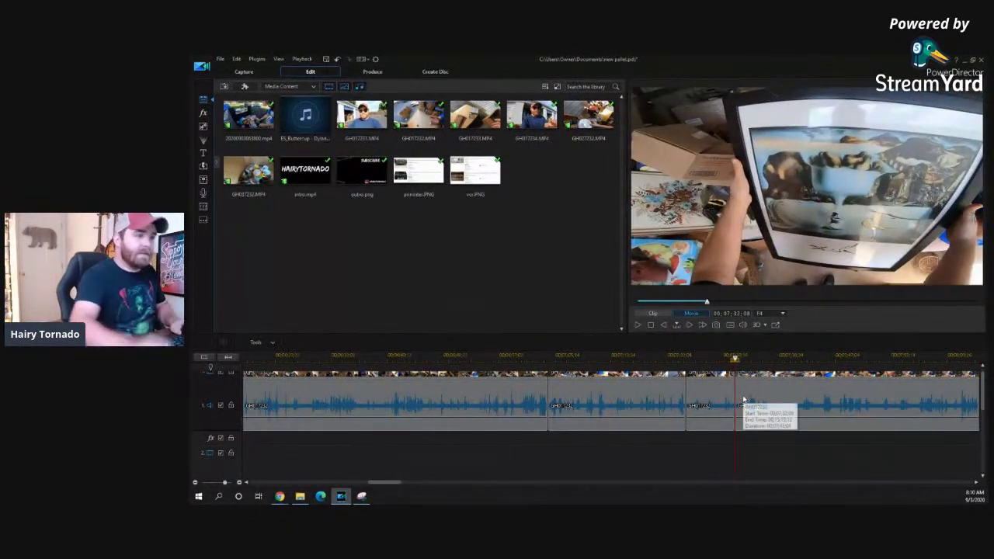
{"action": "left_click_drag", "start_coordinate": [773, 359], "coordinate": [766, 359]}
{"action": "left_click", "coordinate": [754, 406]}
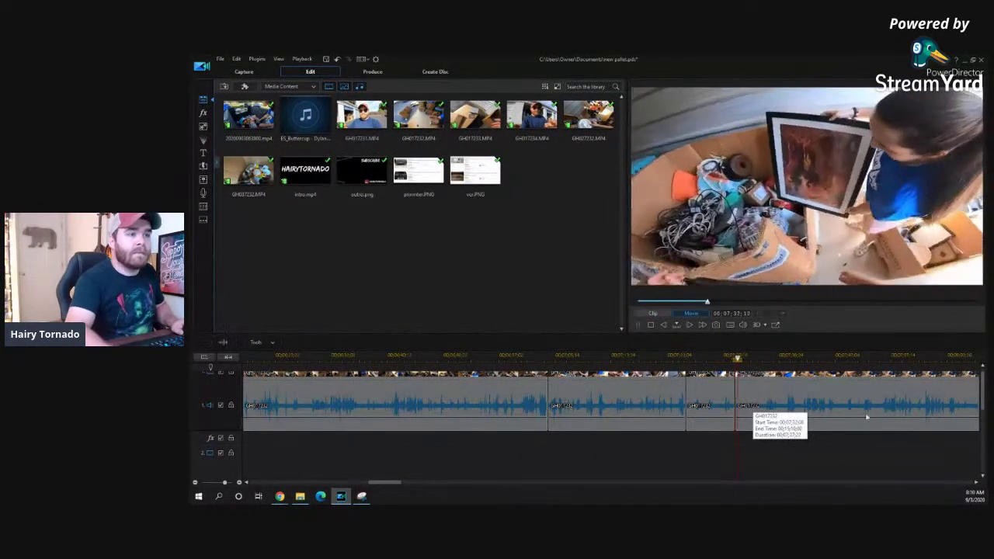
{"action": "key", "text": "Delete"}
{"action": "left_click", "coordinate": [977, 482]}
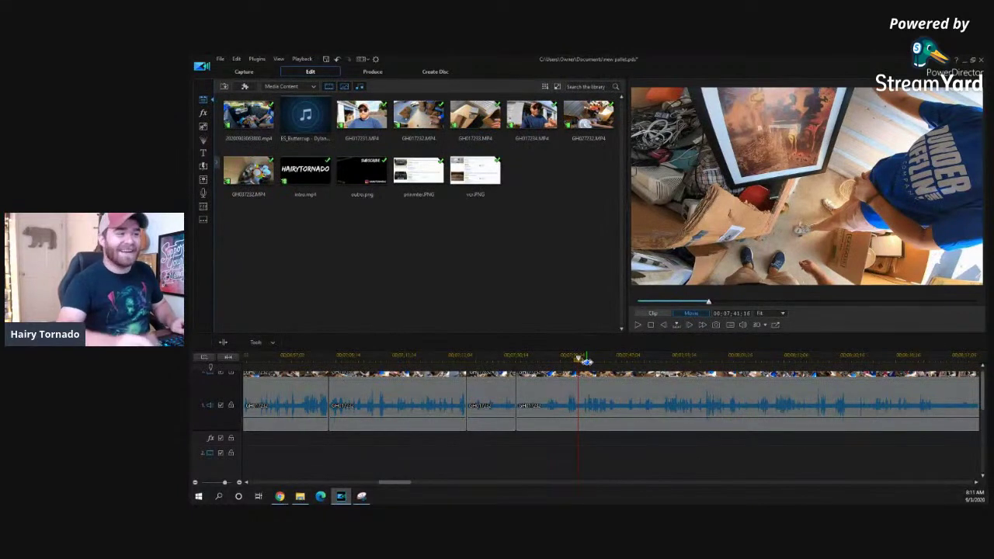
- Play through the second framed print footage and split the main clip at 00:07:52:27, as the print is taken from the pallet box
{"action": "key", "text": "space"}
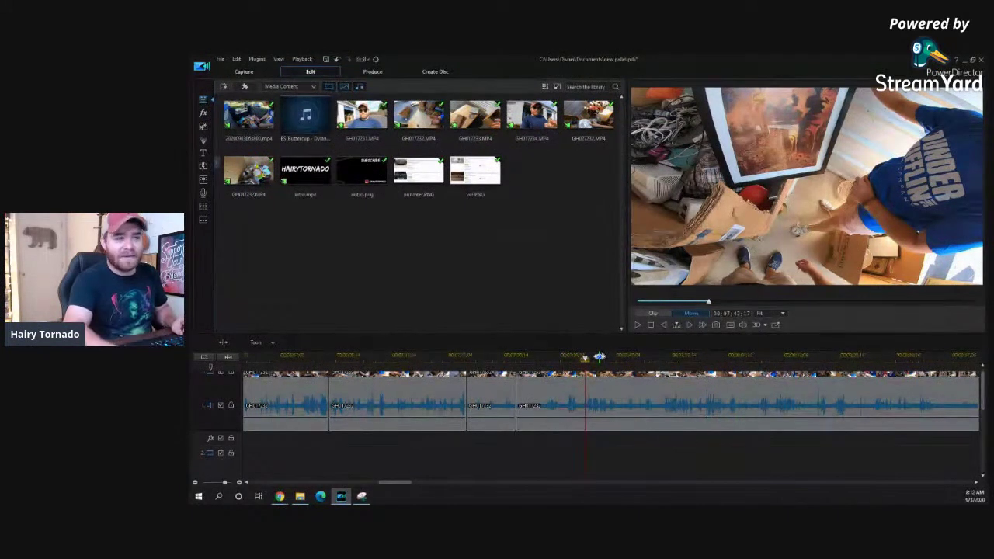
{"action": "left_click_drag", "start_coordinate": [600, 356], "coordinate": [561, 356]}
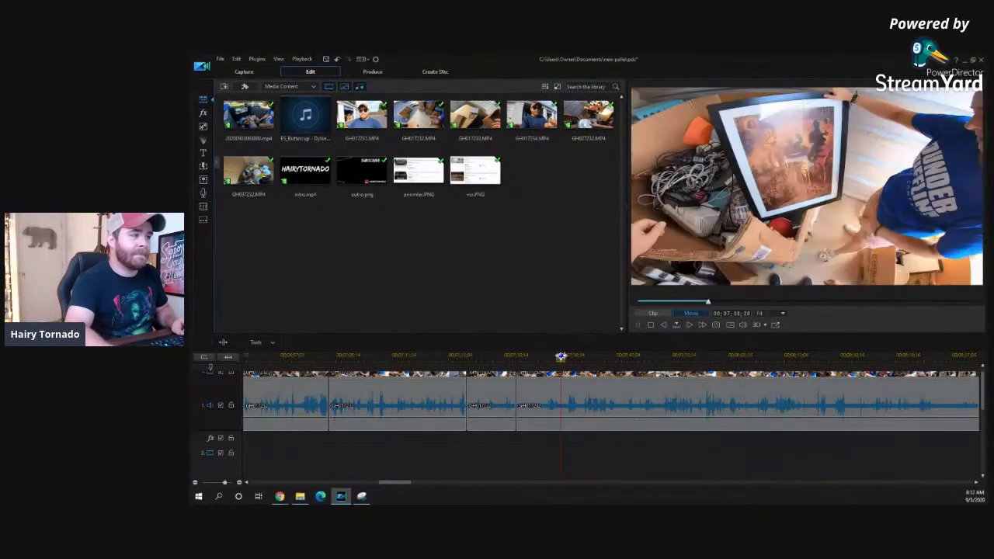
{"action": "key", "text": "space"}
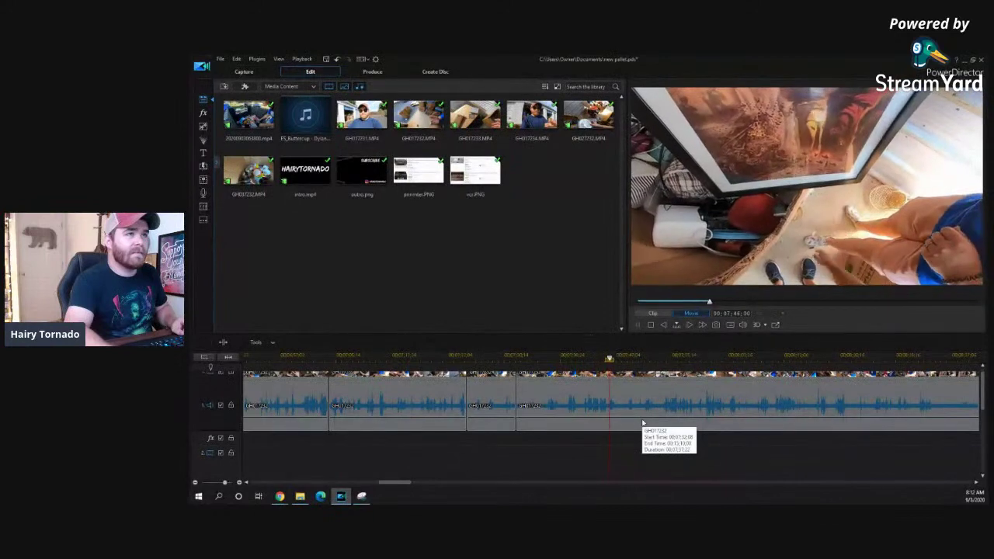
{"action": "key", "text": "space"}
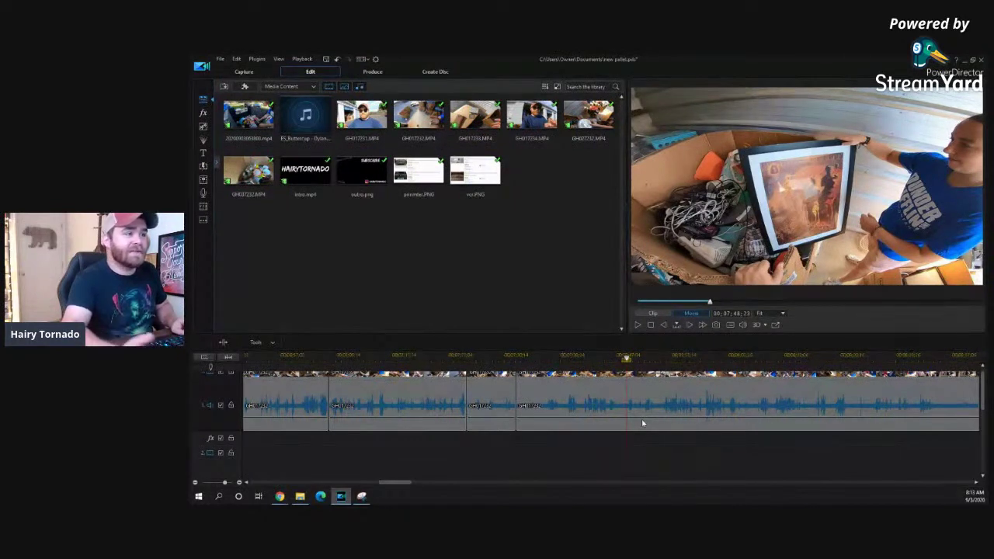
{"action": "key", "text": "space"}
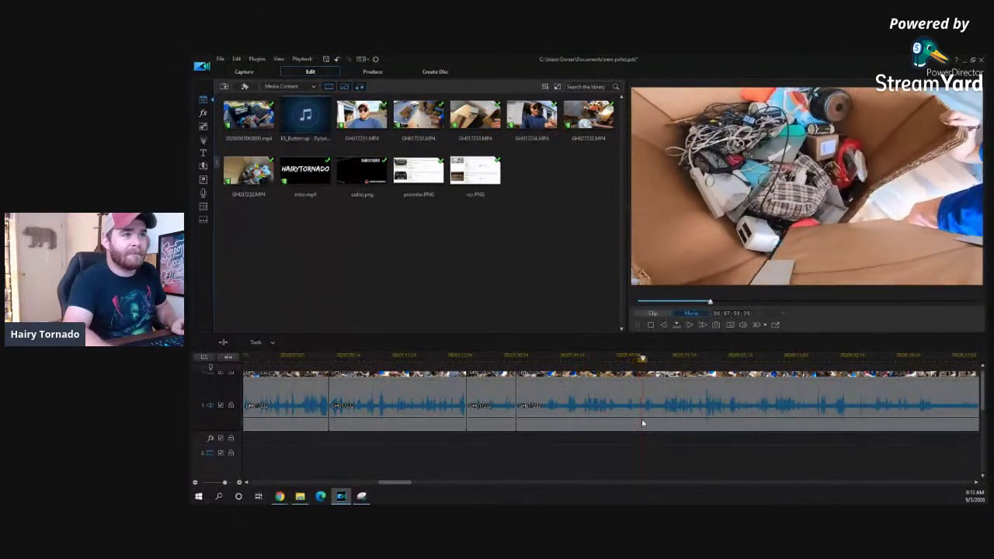
{"action": "key", "text": "space"}
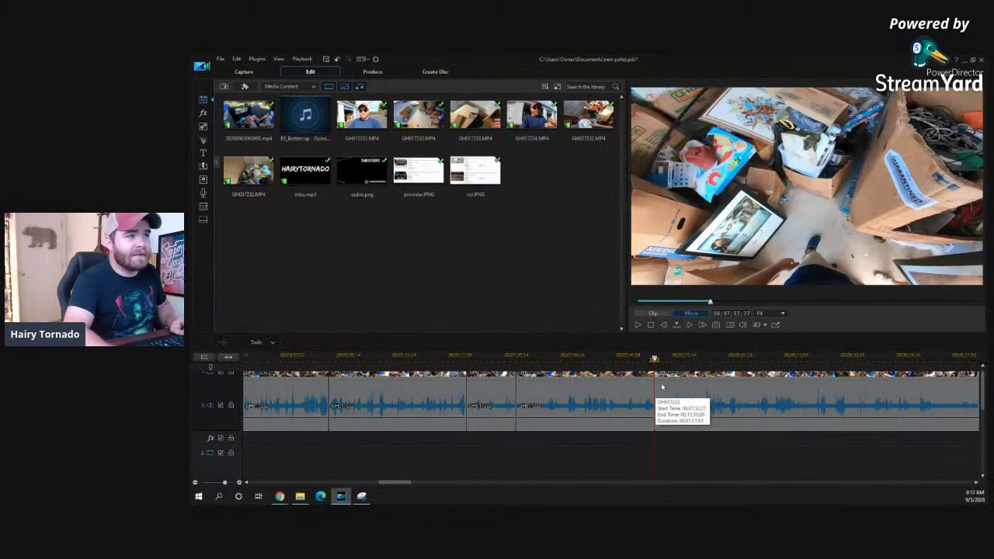
{"action": "key", "text": "space"}
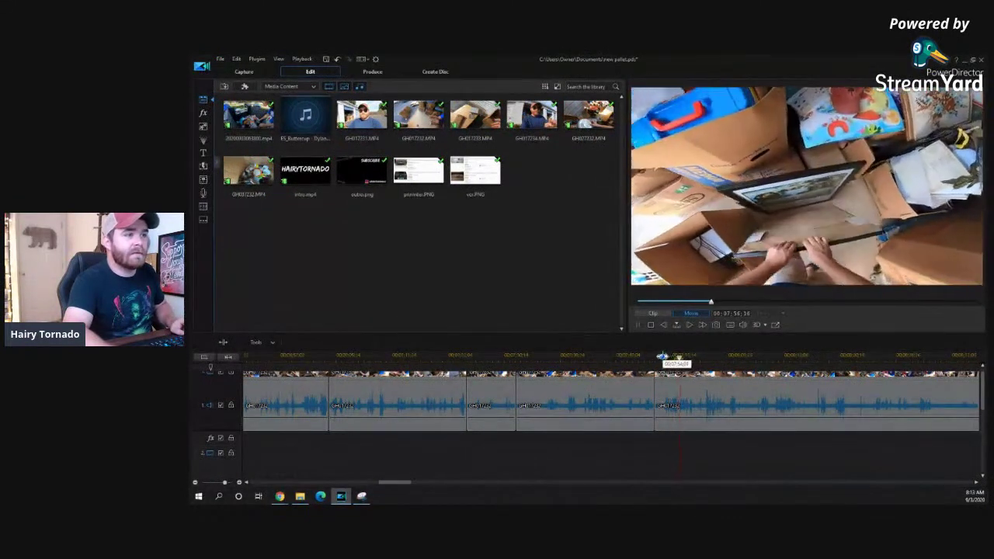
{"action": "left_click", "coordinate": [659, 361]}
{"action": "key", "text": "space"}
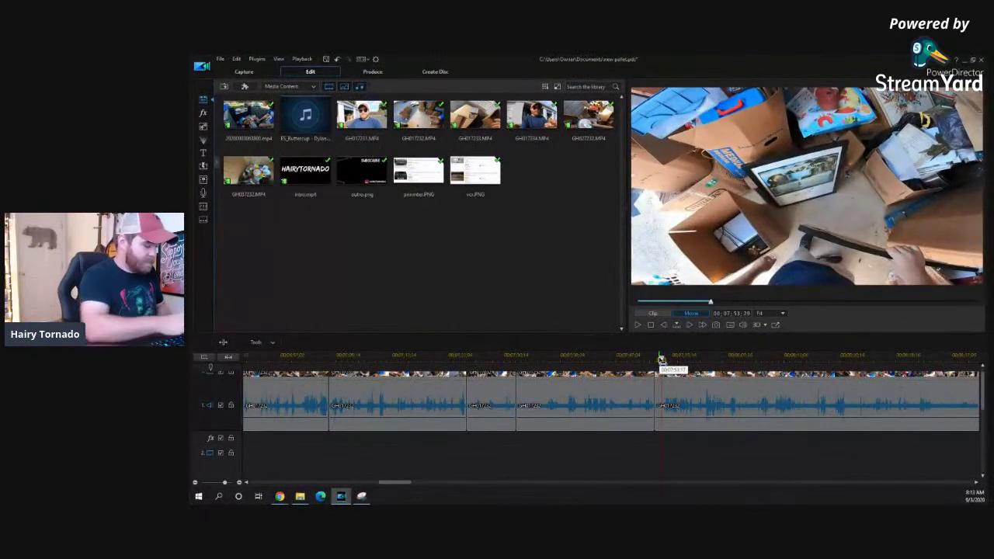
{"action": "left_click", "coordinate": [656, 392]}
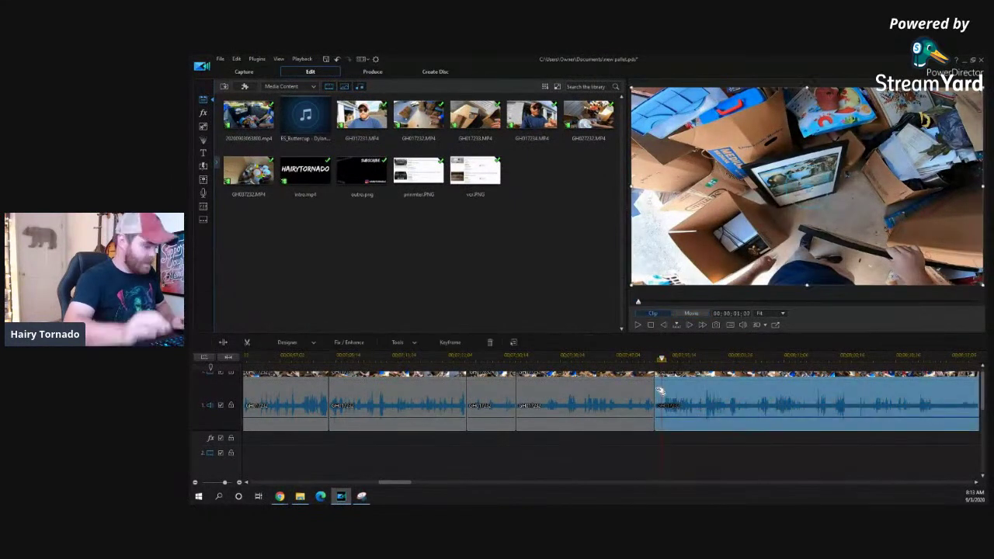
{"action": "key", "text": "Delete"}
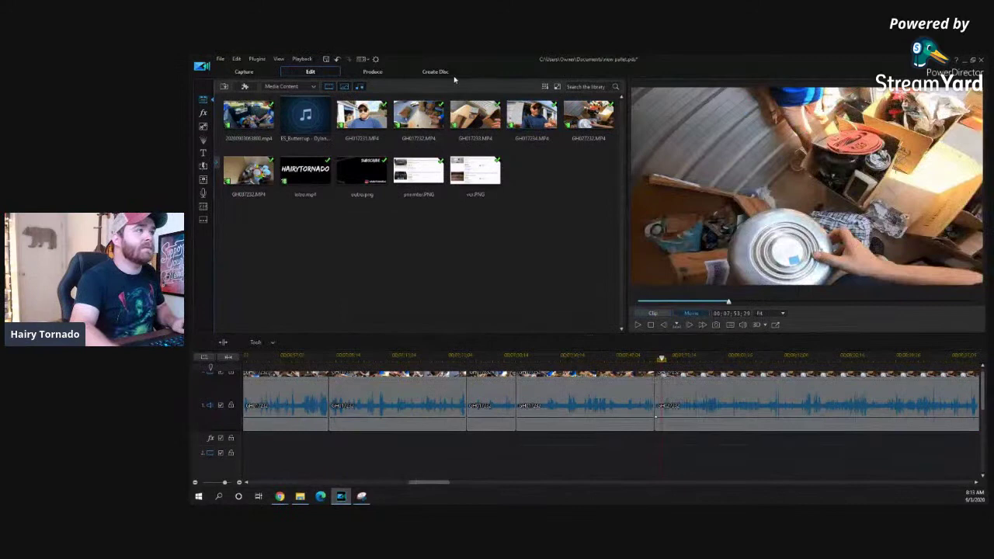
{"action": "left_click", "coordinate": [337, 59]}
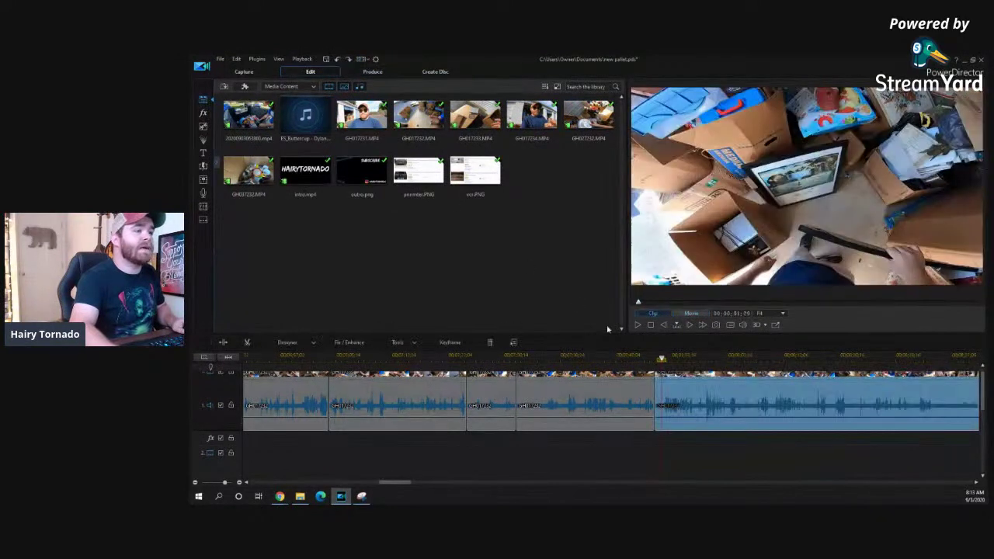
- Review the footage around the 00:07:52:27 cut and split the main clip at 00:07:58:00, where the framed print is set against the boxes
{"action": "left_click", "coordinate": [648, 359]}
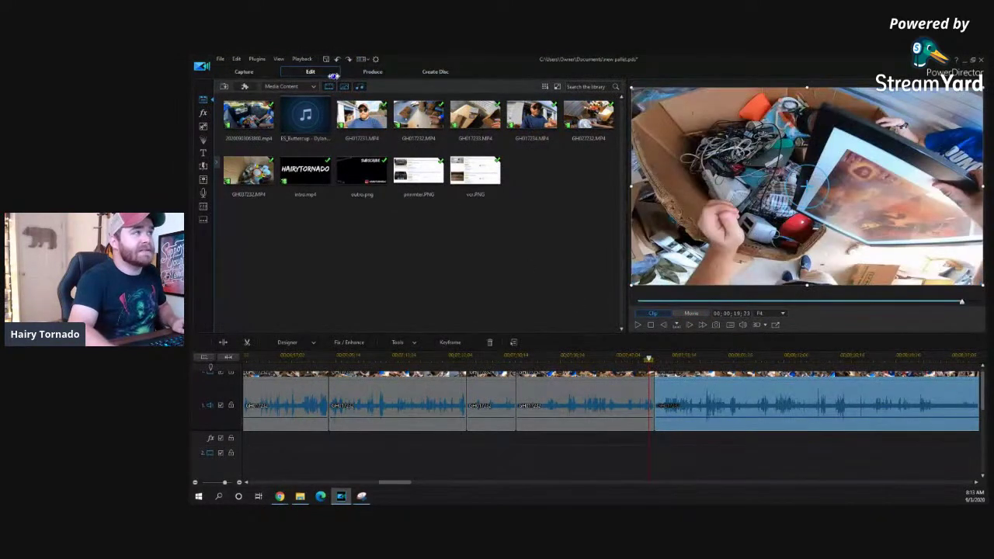
{"action": "left_click", "coordinate": [587, 396]}
{"action": "left_click", "coordinate": [654, 359]}
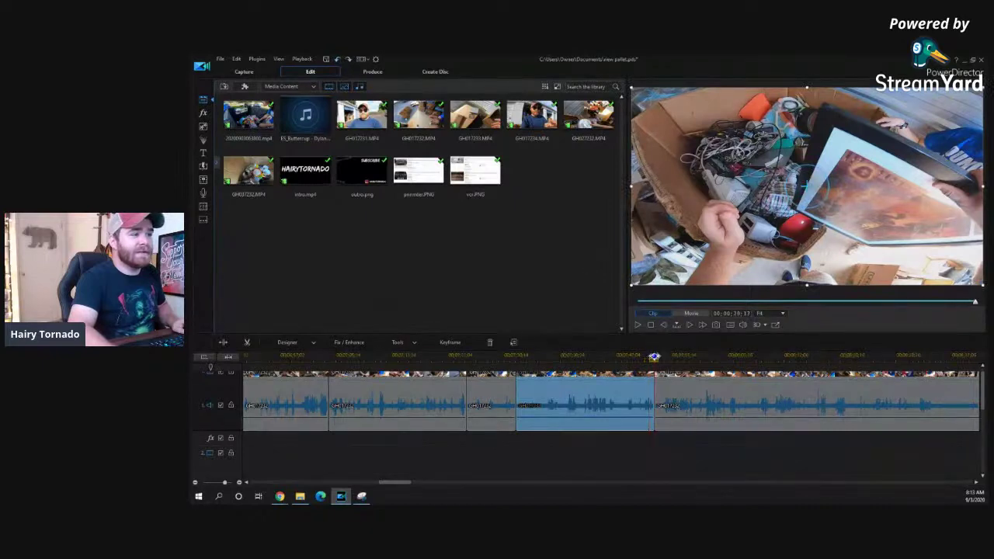
{"action": "key", "text": "space"}
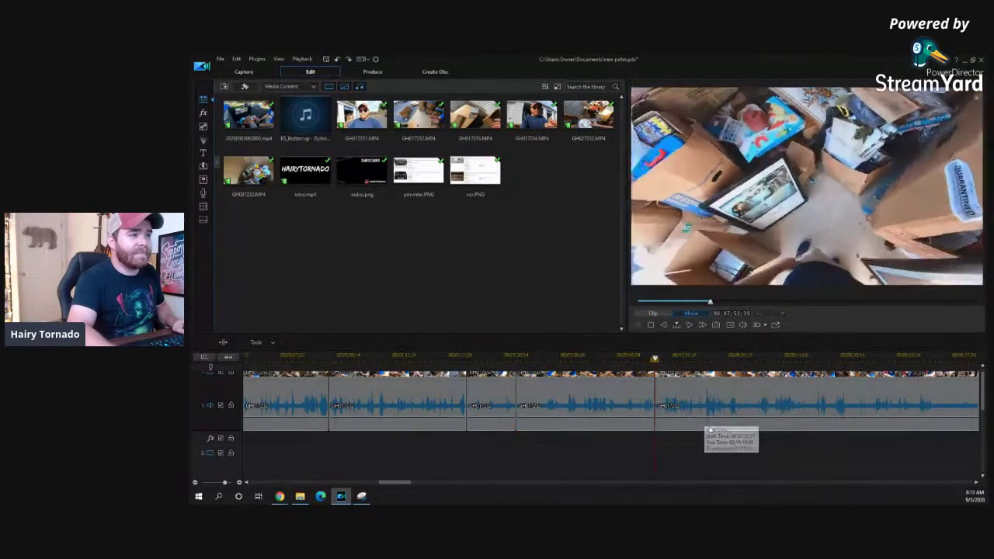
{"action": "left_click", "coordinate": [722, 357]}
{"action": "left_click", "coordinate": [701, 359]}
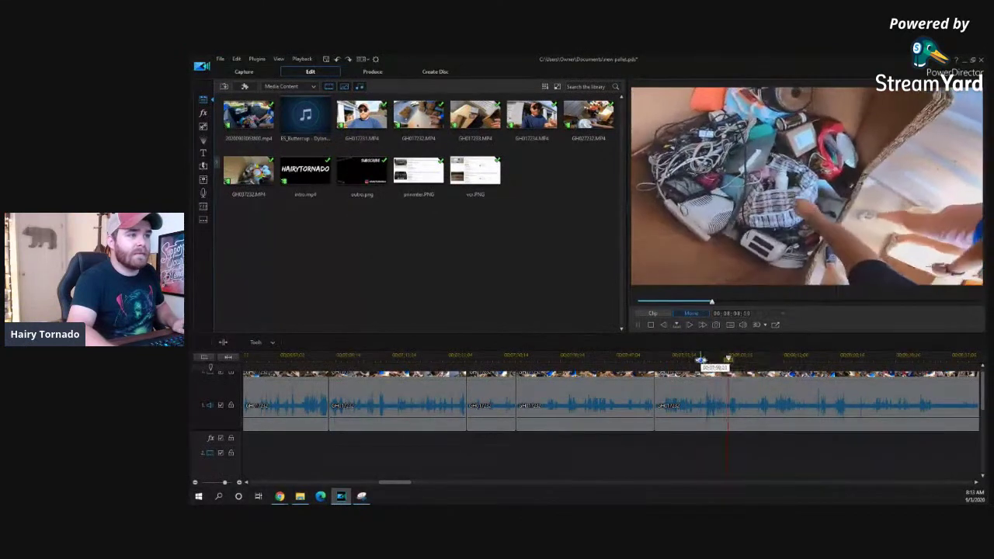
{"action": "left_click", "coordinate": [681, 358]}
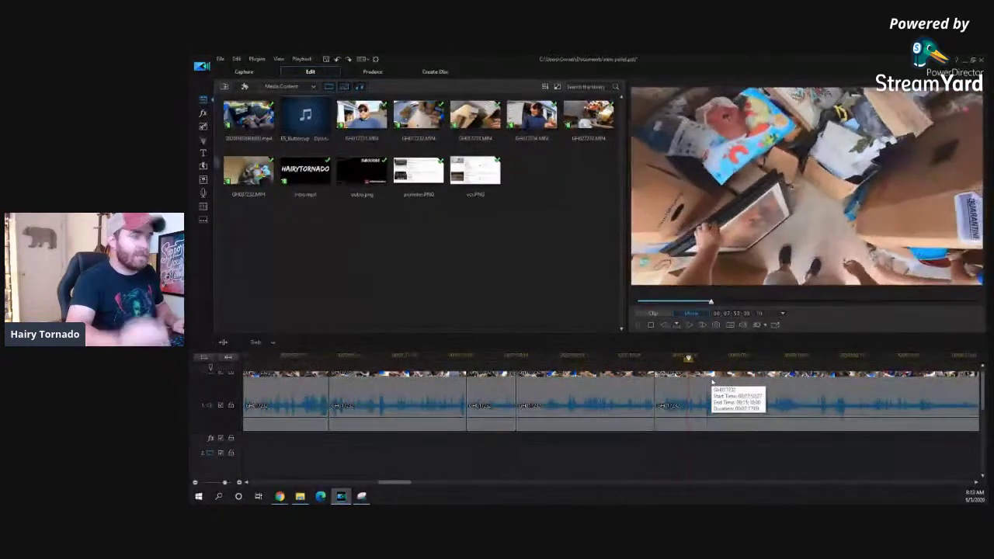
{"action": "key", "text": "space"}
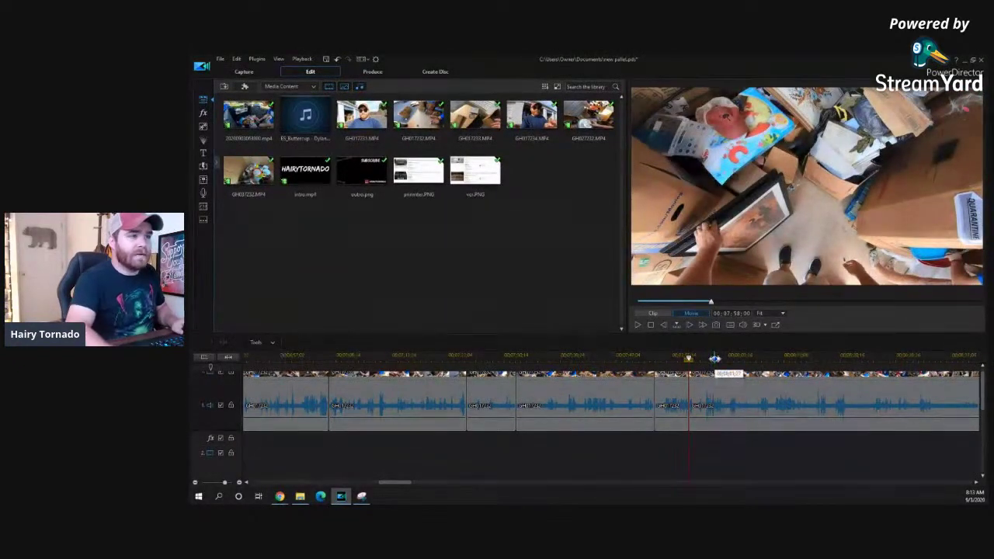
- Split the main clip at 00:08:05:23, back at the pallet box, and delete the segment from 00:07:58:00 to there
{"action": "left_click", "coordinate": [716, 359]}
{"action": "left_click_drag", "start_coordinate": [716, 359], "coordinate": [740, 358]}
{"action": "key", "text": "space"}
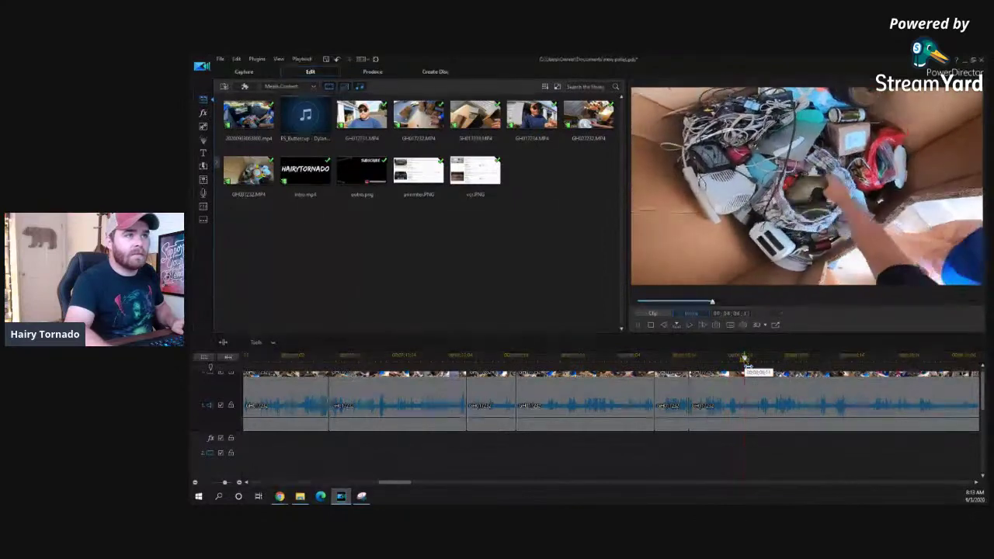
{"action": "left_click", "coordinate": [738, 360]}
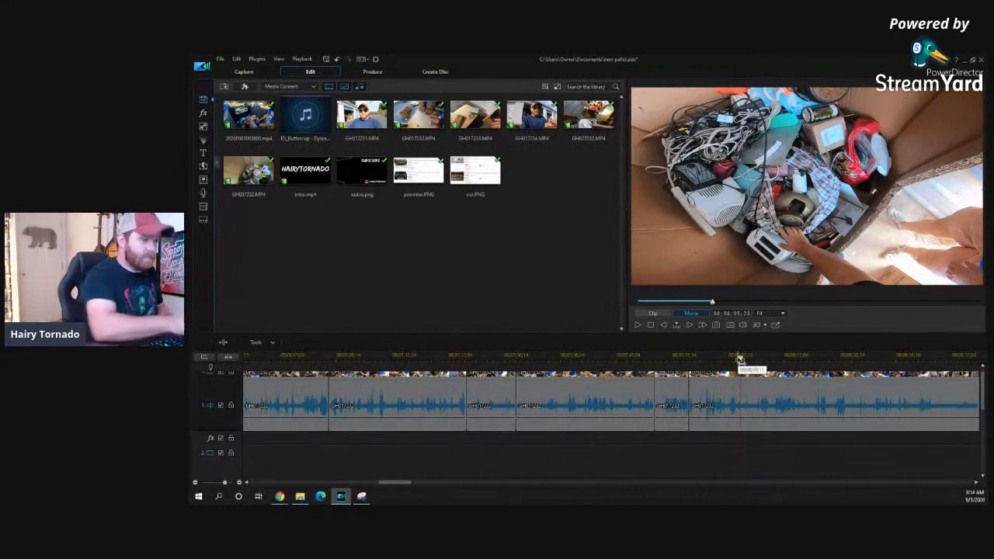
{"action": "key", "text": "ctrl+t"}
{"action": "left_click", "coordinate": [717, 389]}
{"action": "key", "text": "Delete"}
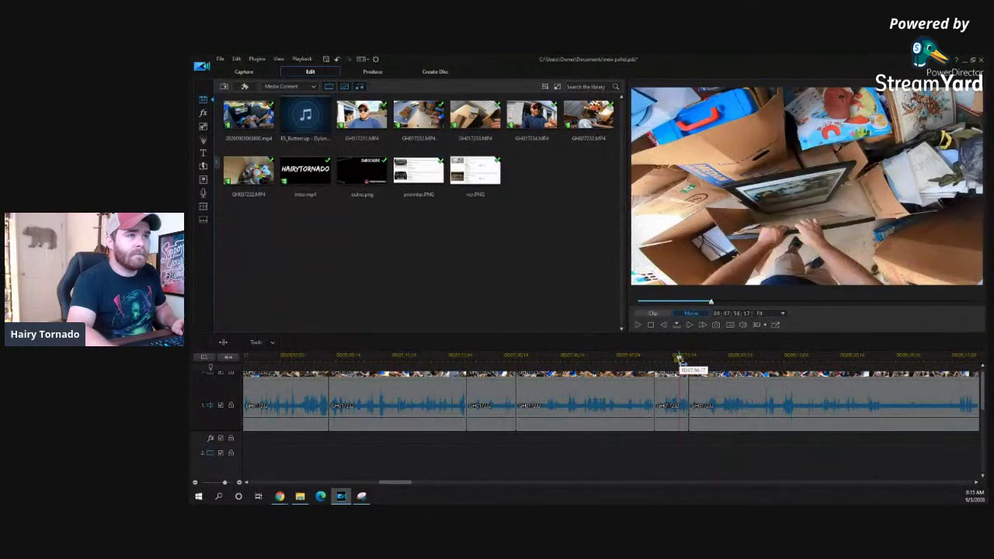
- Split the main clip at about 00:08:07 and at 00:08:13:20, where the red bag is handled, and delete the segment between
{"action": "left_click", "coordinate": [761, 357]}
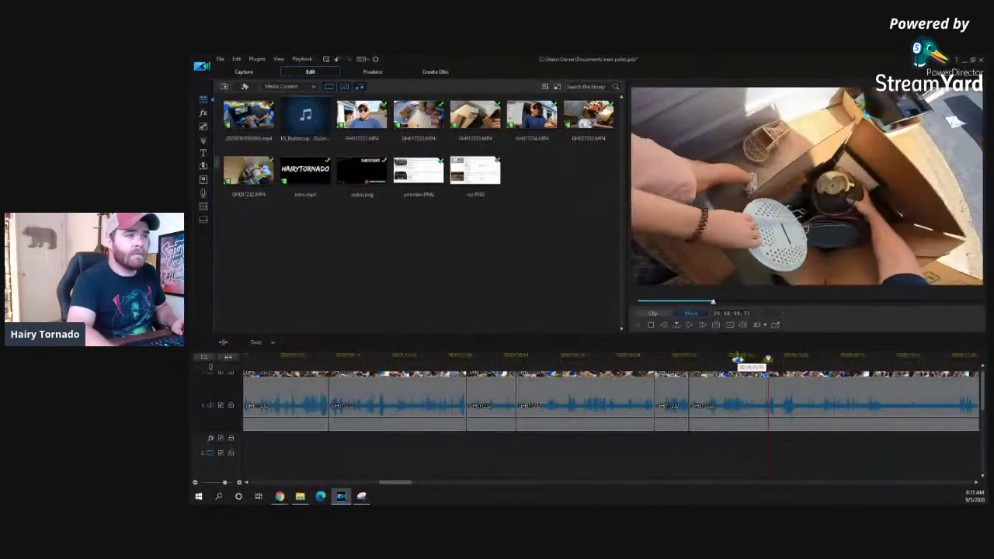
{"action": "left_click", "coordinate": [739, 357]}
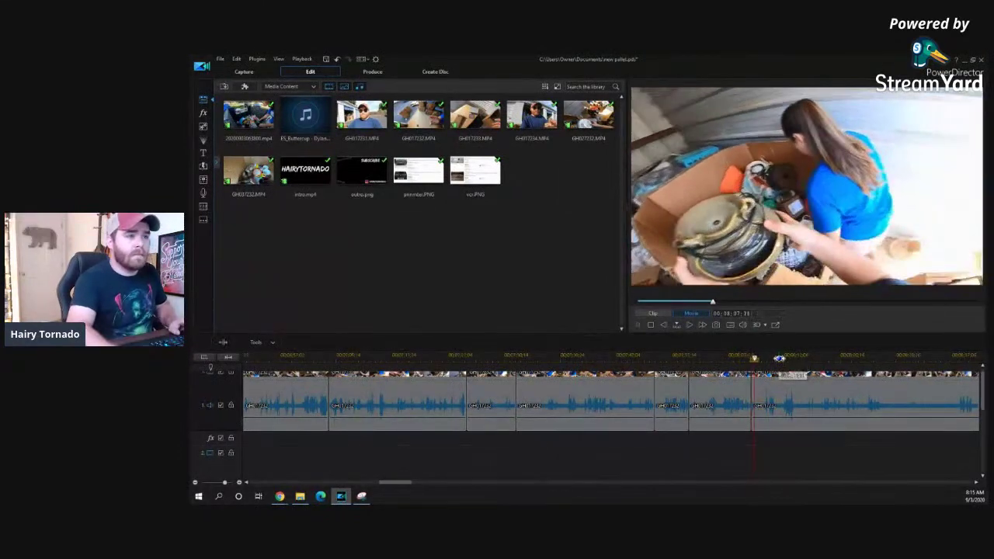
{"action": "left_click", "coordinate": [778, 358]}
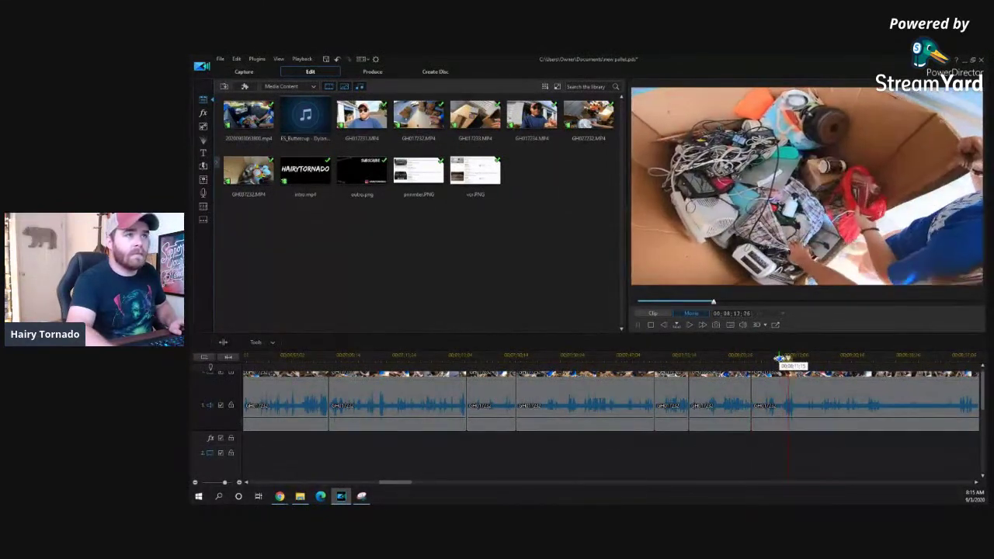
{"action": "key", "text": "space"}
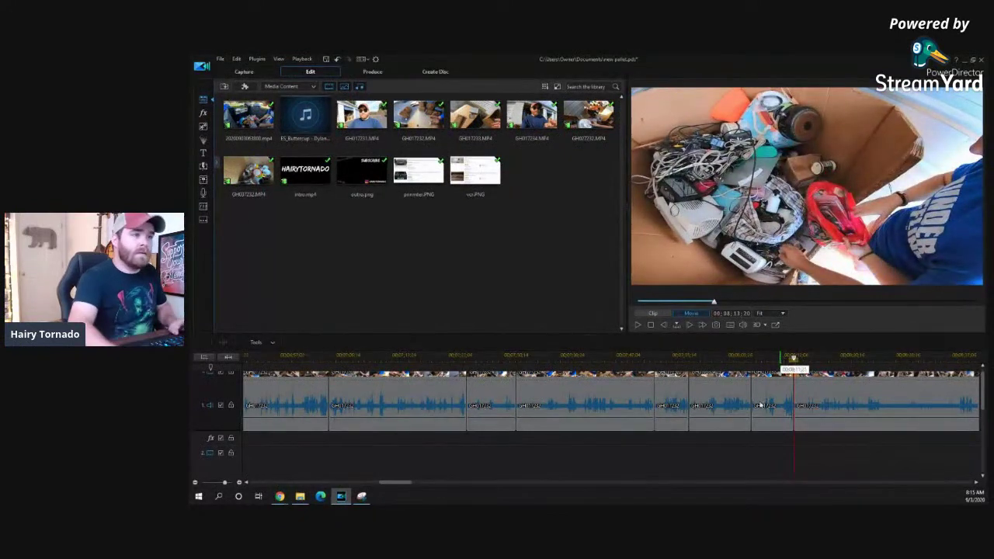
{"action": "left_click", "coordinate": [761, 403]}
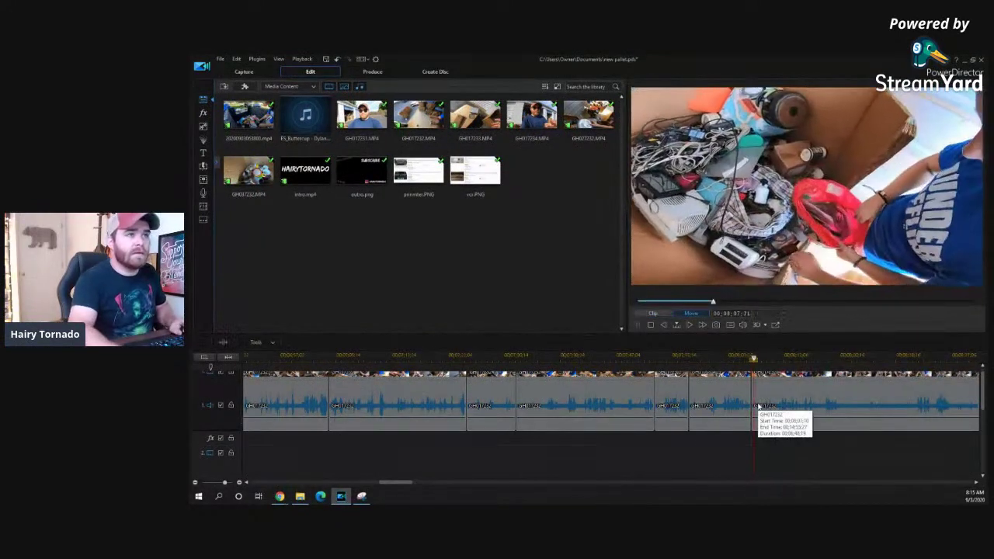
- Scan the footage from the red bag to the white toaster and split the main clip at 00:08:52:19, after the toaster is boxed
{"action": "left_click", "coordinate": [780, 358]}
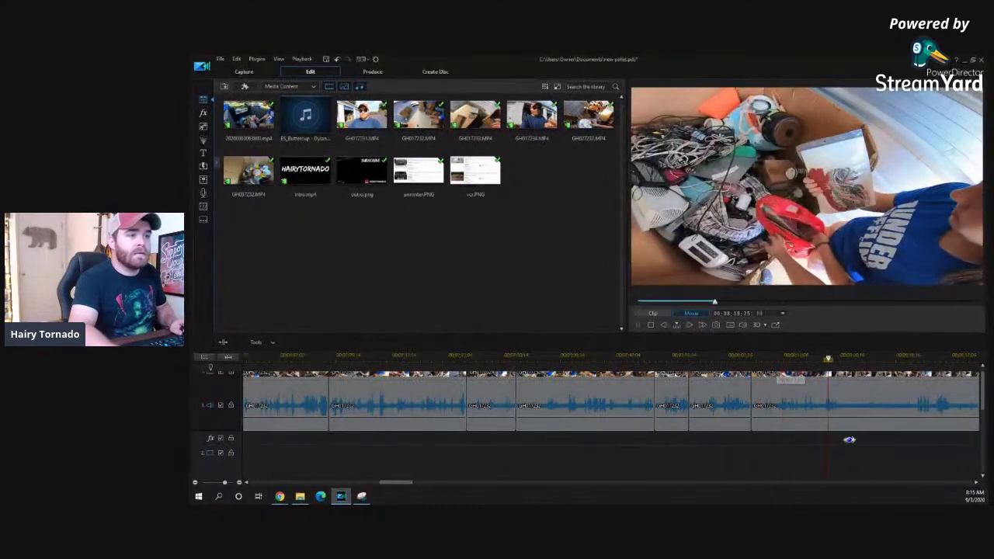
{"action": "left_click", "coordinate": [976, 482]}
{"action": "left_click", "coordinate": [976, 482]}
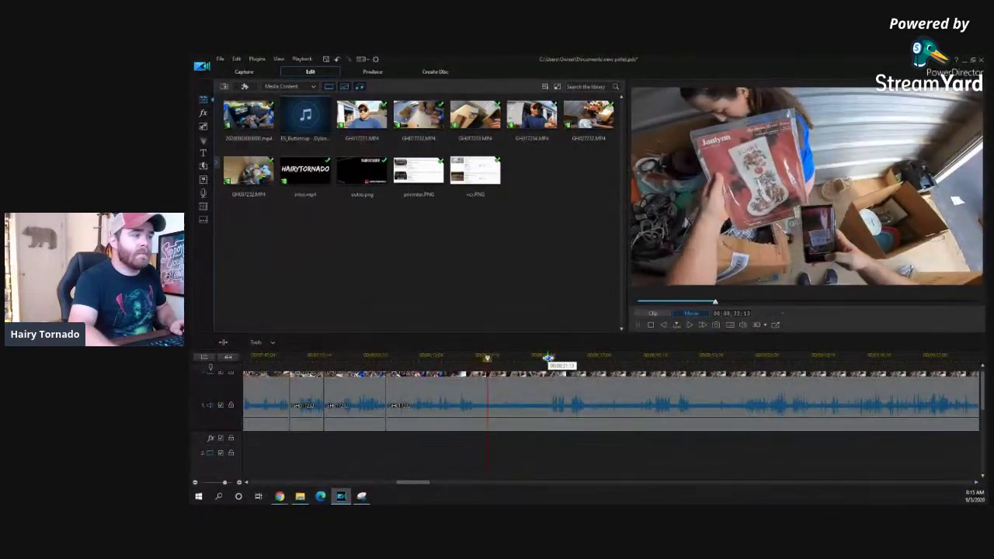
{"action": "left_click", "coordinate": [547, 359]}
{"action": "left_click", "coordinate": [592, 359]}
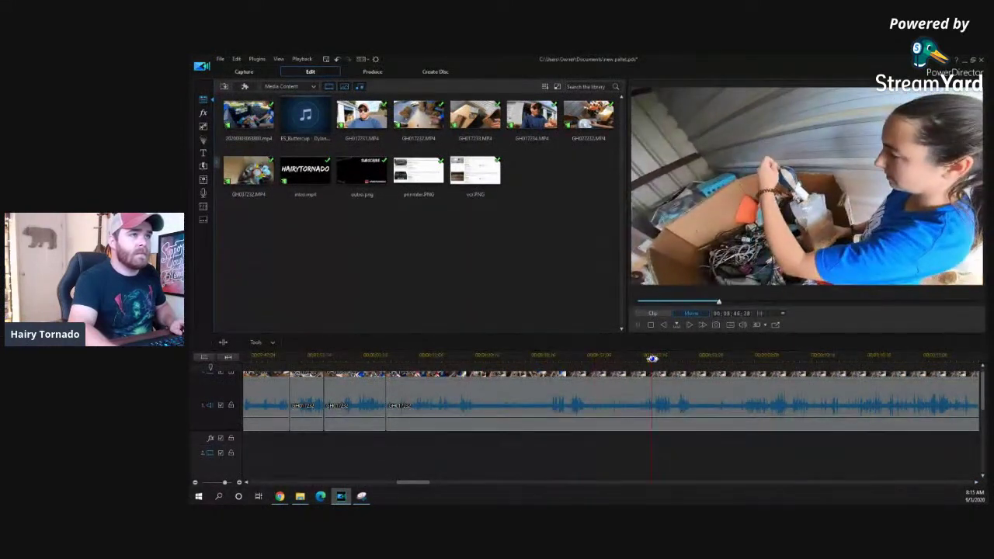
{"action": "left_click", "coordinate": [653, 359]}
{"action": "left_click", "coordinate": [603, 359]}
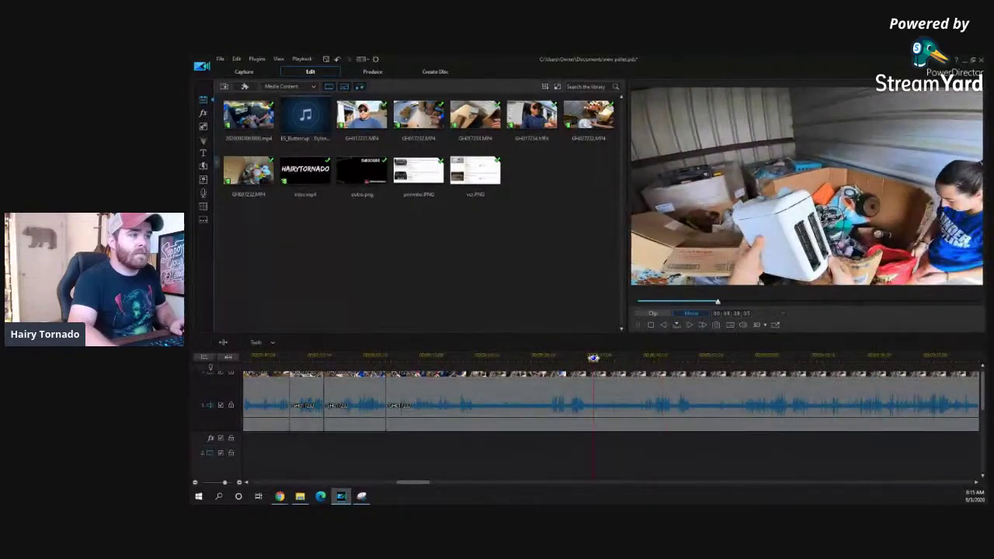
{"action": "left_click", "coordinate": [642, 358]}
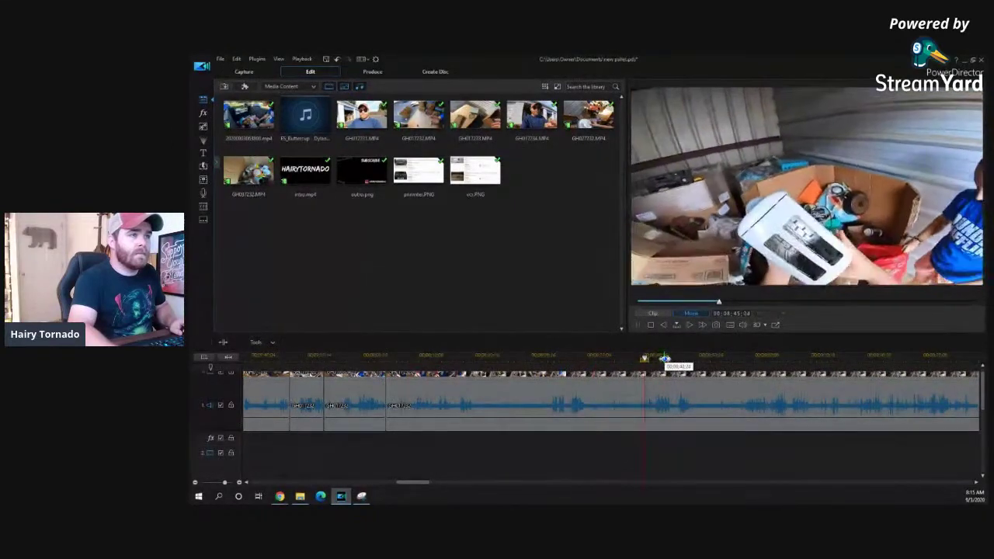
{"action": "left_click", "coordinate": [694, 359]}
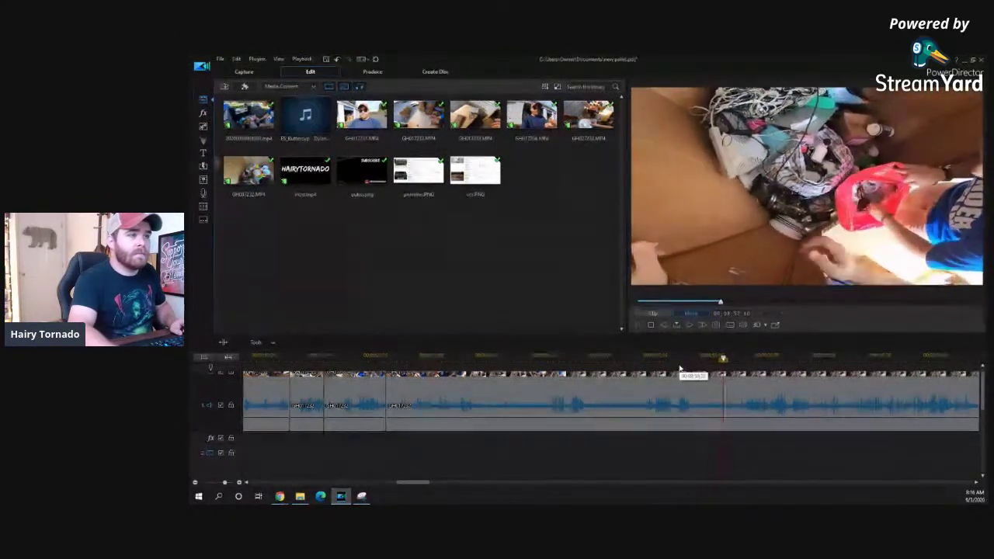
{"action": "left_click", "coordinate": [678, 358]}
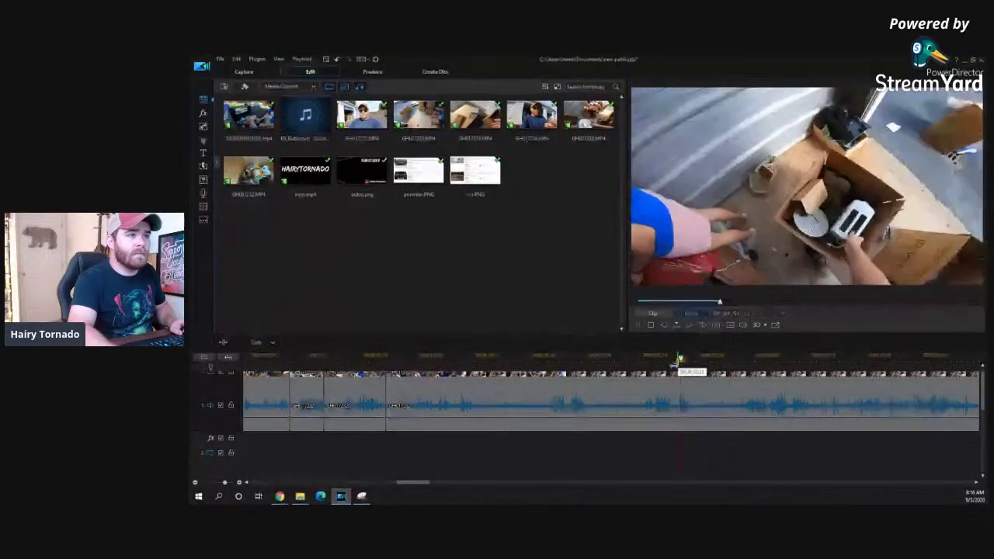
{"action": "key", "text": "space"}
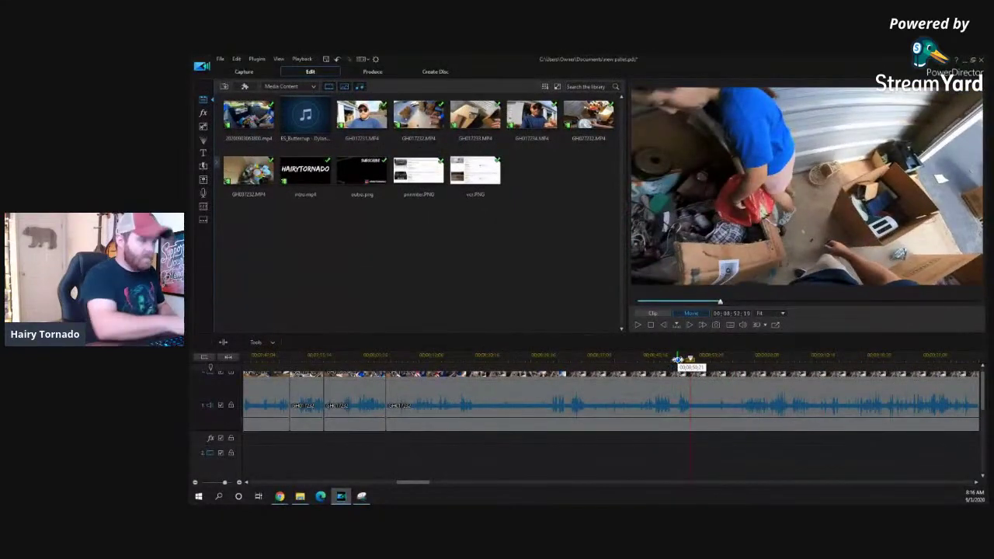
{"action": "key", "text": "ctrl+t"}
- Split the main clip at about 00:09:03, where cables are pulled from the pallet box, and delete the segment from 00:08:52:19 to there
{"action": "left_click", "coordinate": [757, 356]}
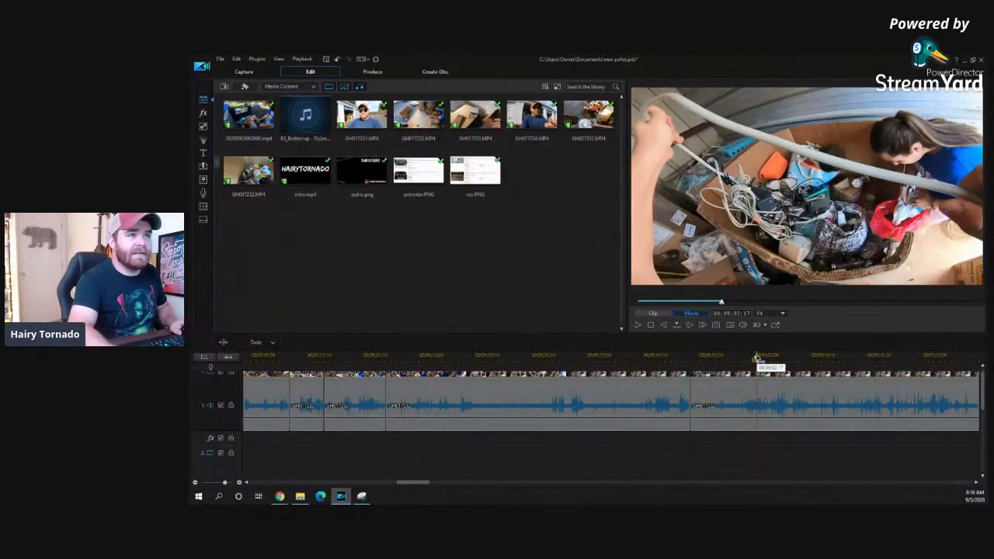
{"action": "key", "text": "space"}
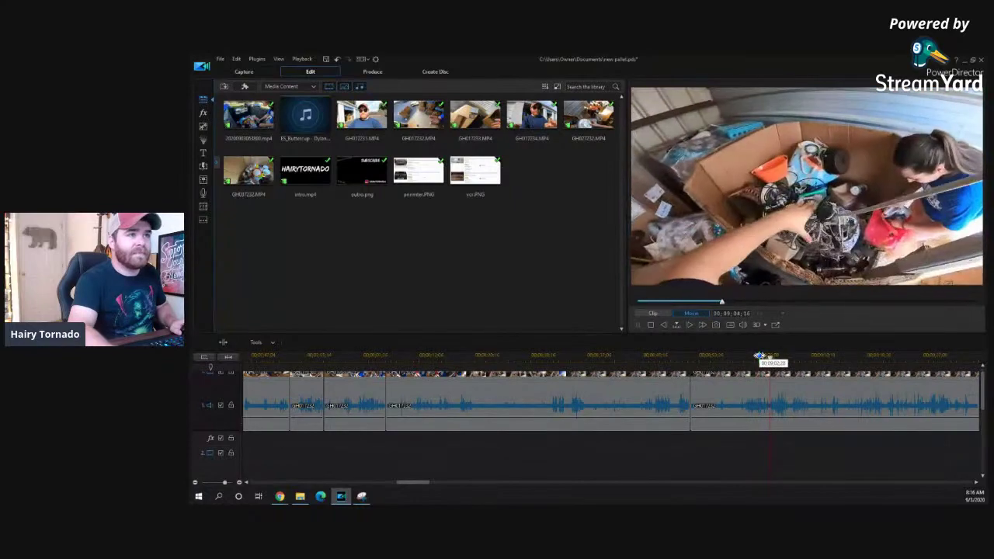
{"action": "left_click", "coordinate": [759, 356]}
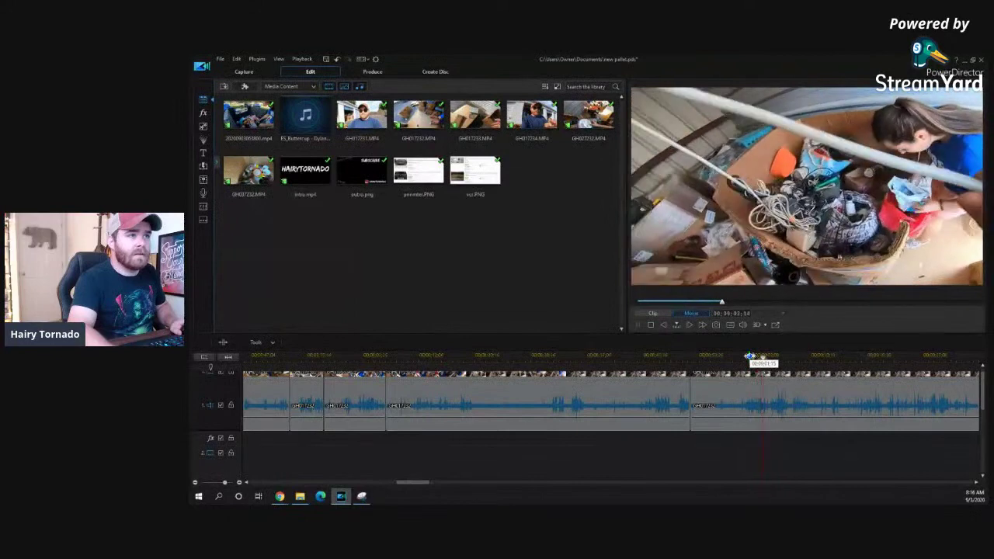
{"action": "key", "text": "ctrl+t"}
{"action": "left_click", "coordinate": [736, 405]}
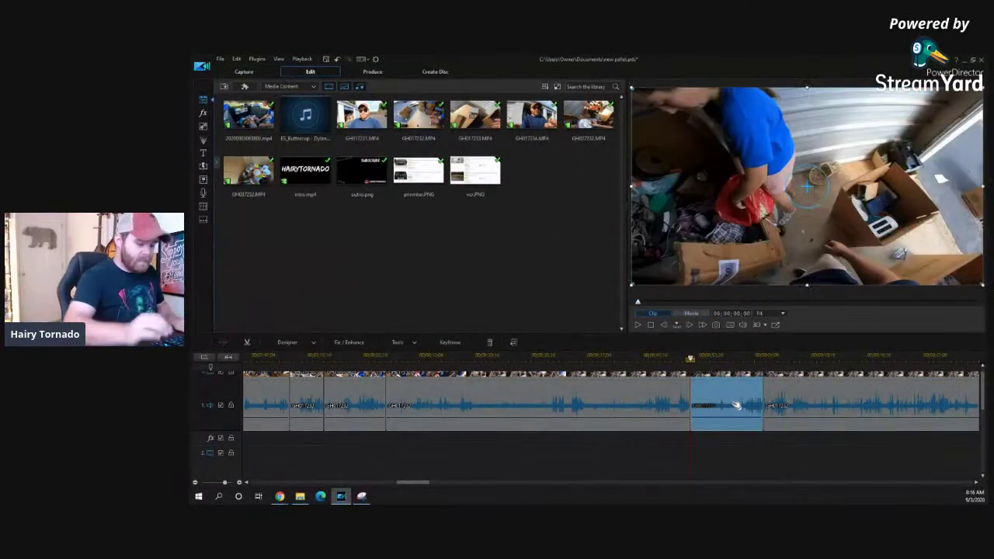
{"action": "key", "text": "Delete"}
- Review the cable footage after the 00:08:52:19 cut and split the main clip at 00:08:58:18
{"action": "key", "text": "space"}
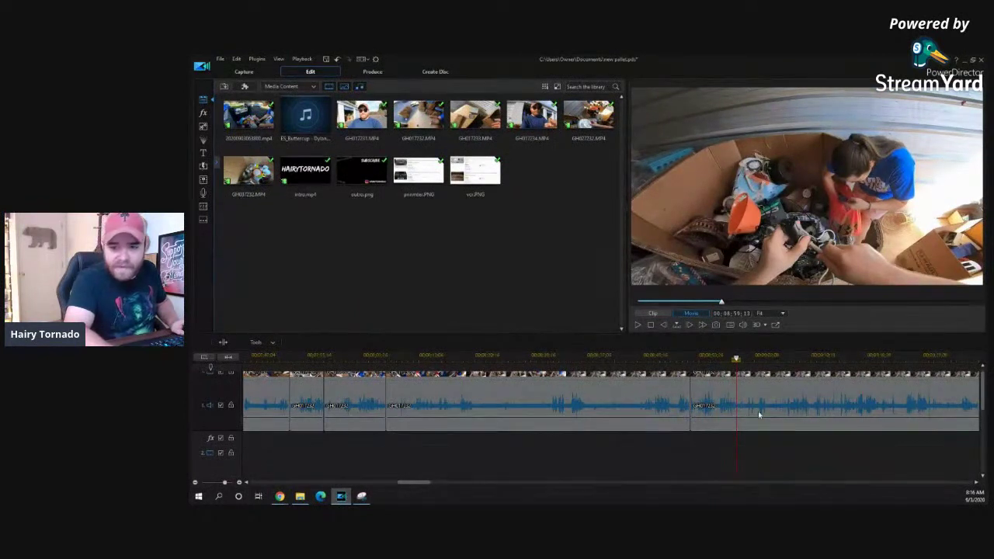
{"action": "left_click", "coordinate": [724, 359]}
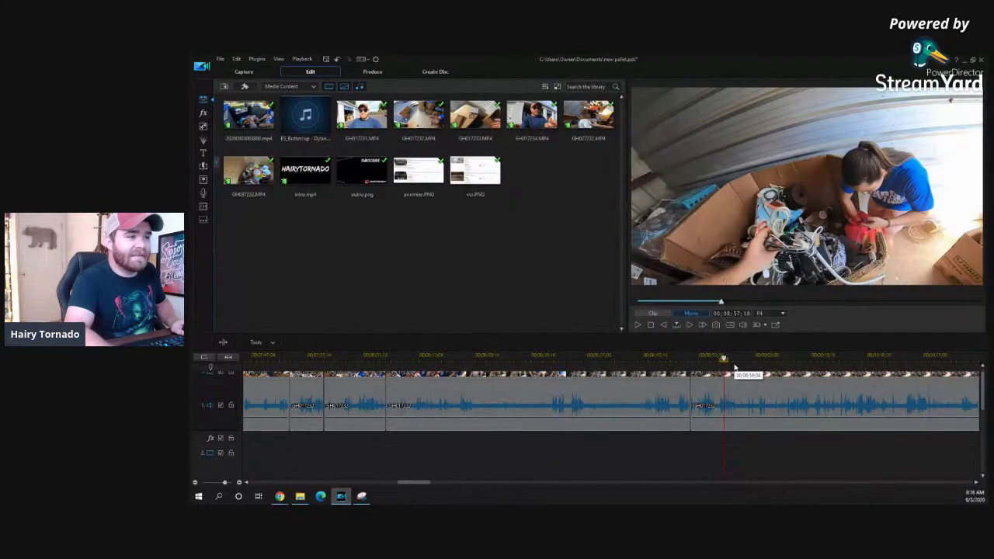
{"action": "key", "text": "space"}
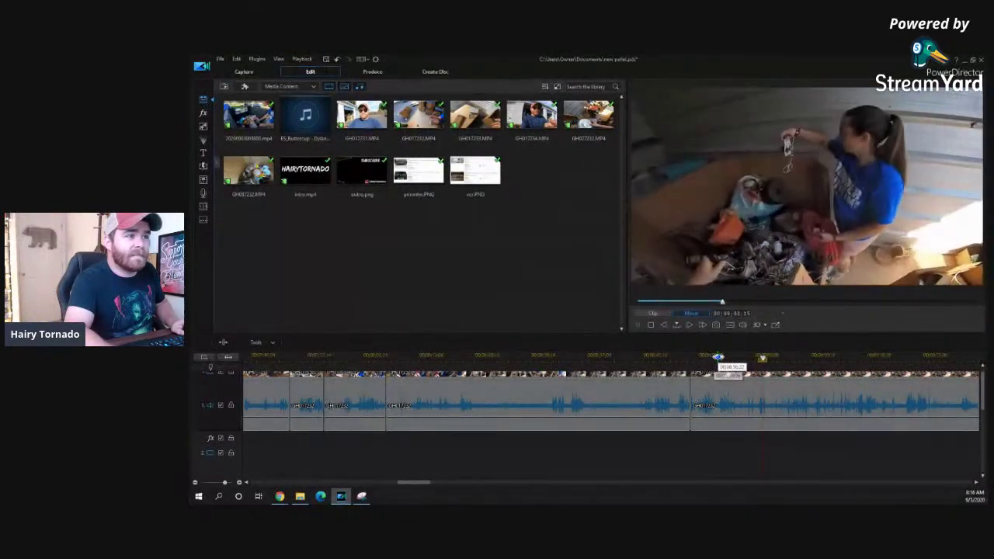
{"action": "left_click", "coordinate": [717, 357]}
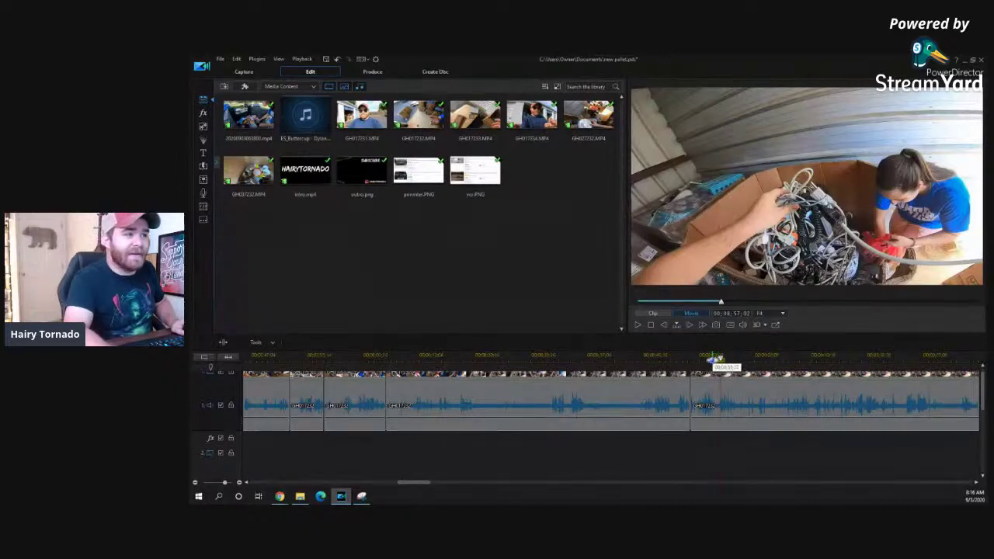
{"action": "key", "text": "space"}
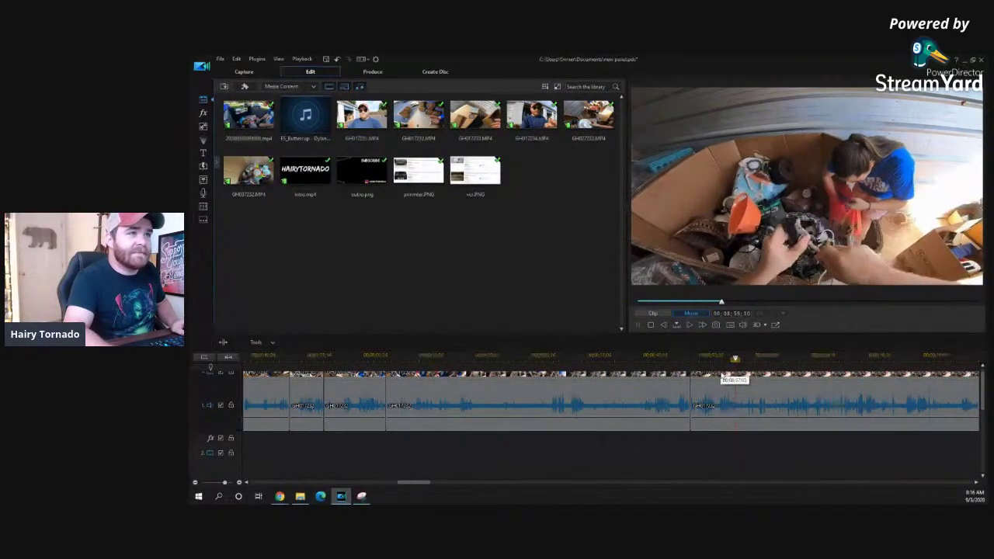
{"action": "left_click", "coordinate": [719, 359]}
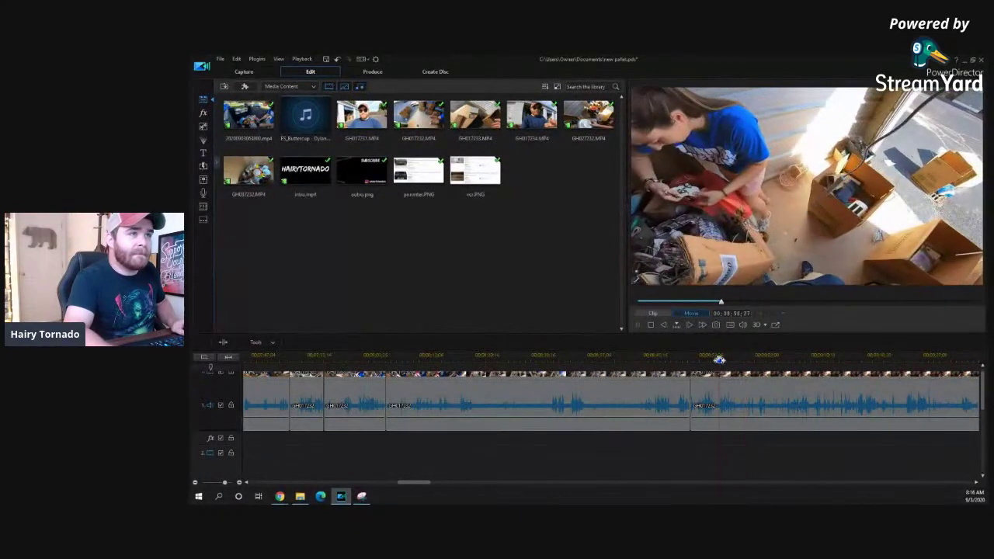
{"action": "key", "text": "space"}
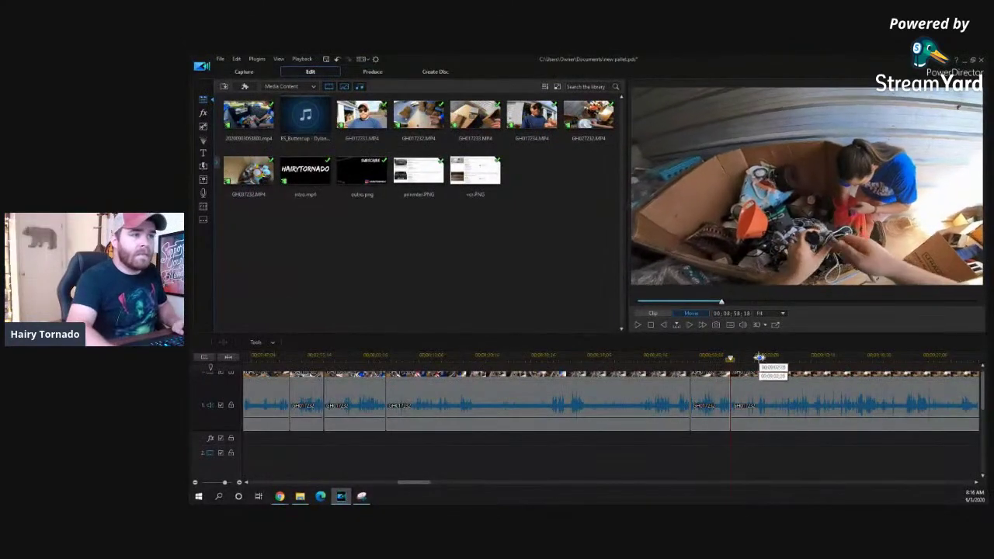
- Split the main clip at about 00:09:14, where the tangled cables are held over the boxes, and delete the segment from 00:08:58:18 to there
{"action": "left_click_drag", "start_coordinate": [754, 358], "coordinate": [828, 359]}
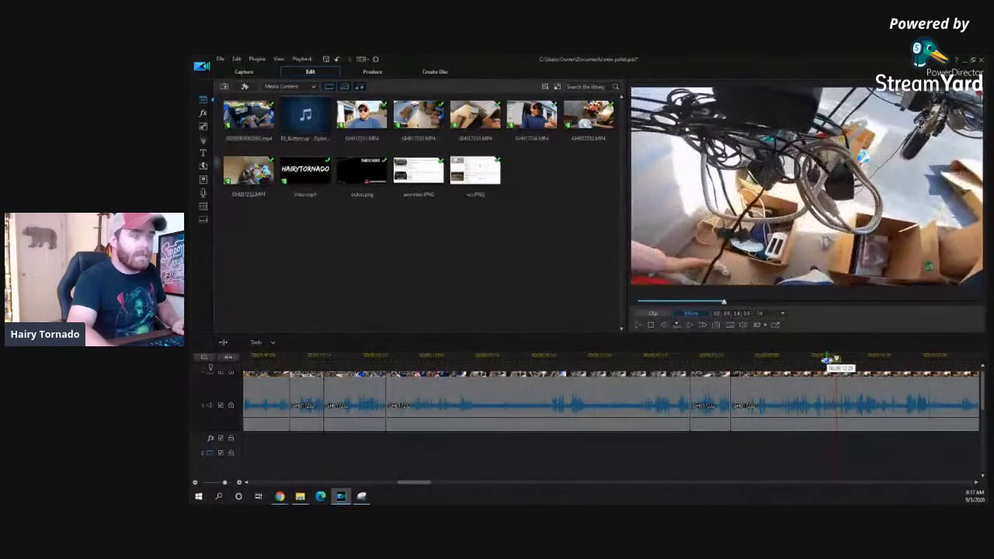
{"action": "left_click", "coordinate": [782, 417]}
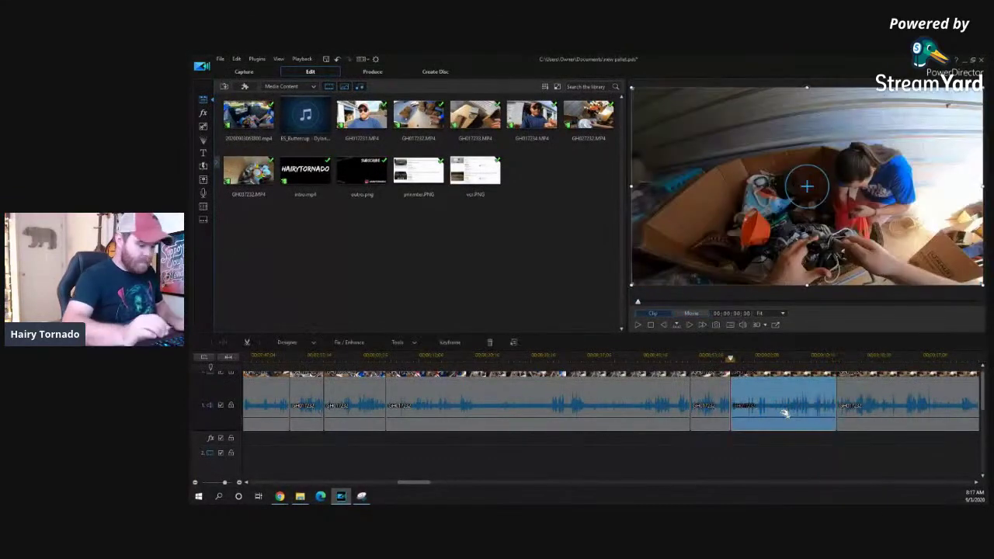
{"action": "left_click", "coordinate": [781, 414]}
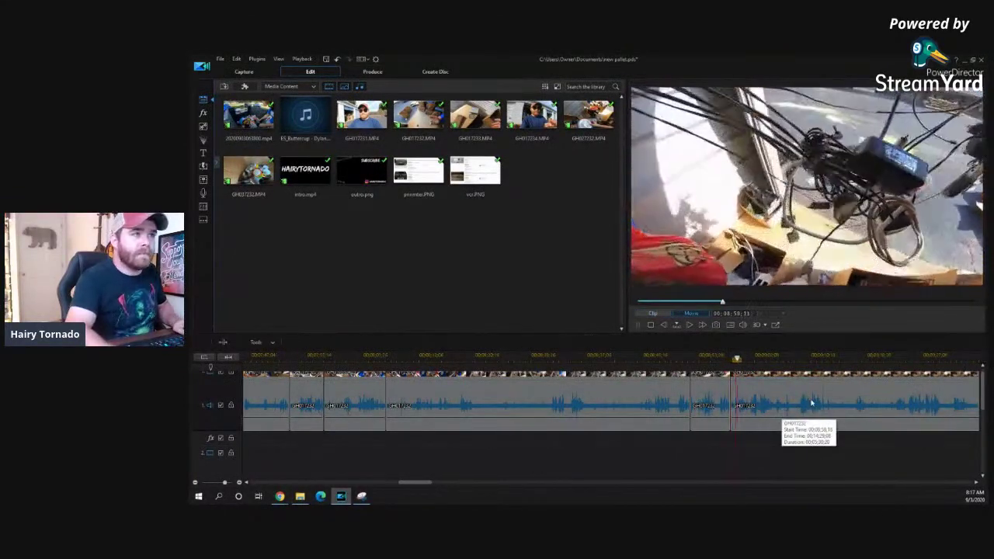
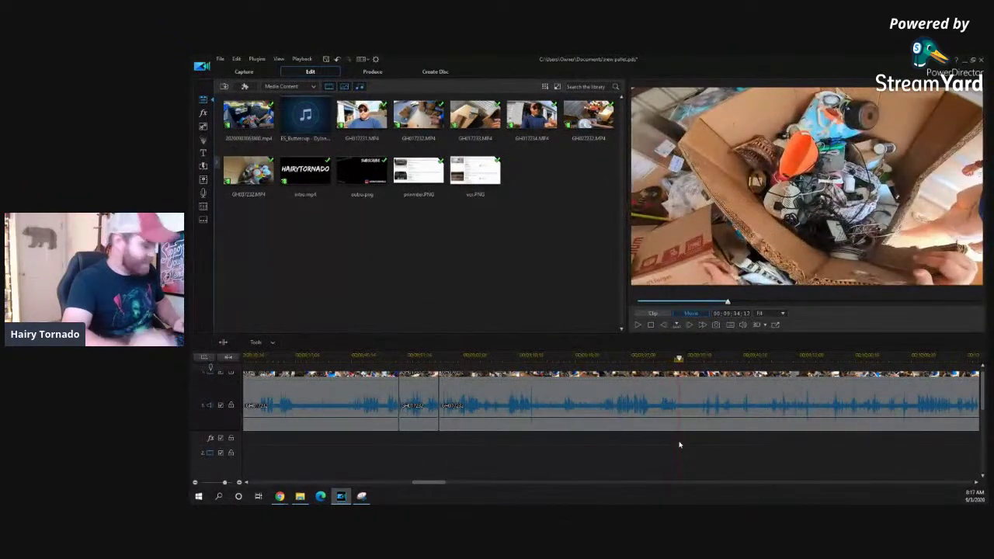
- Split the main clip at 00:09:34:12 and at about 00:09:58, both at the pallet box, and select the segment between for deletion
{"action": "key", "text": "ctrl+t"}
{"action": "left_click", "coordinate": [706, 359]}
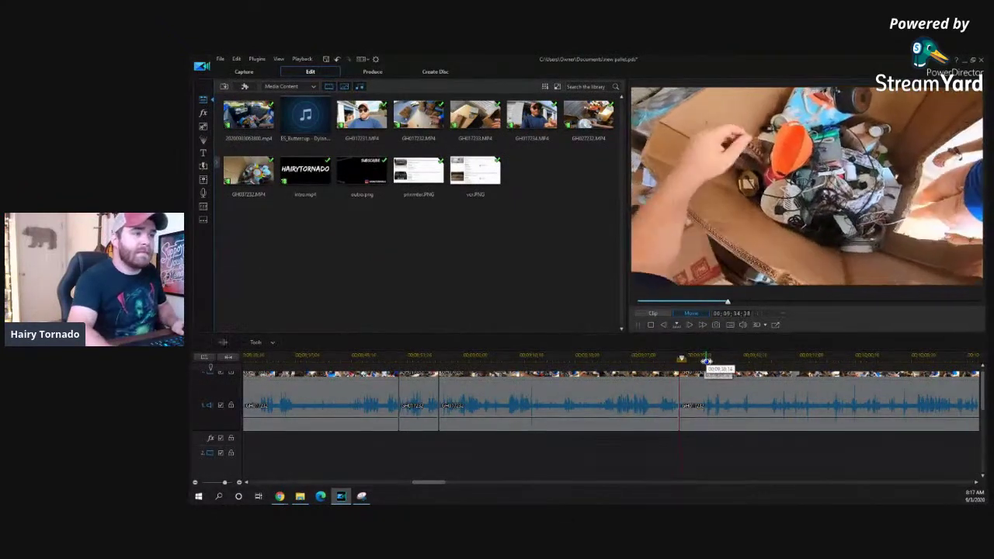
{"action": "left_click_drag", "start_coordinate": [706, 360], "coordinate": [757, 359]}
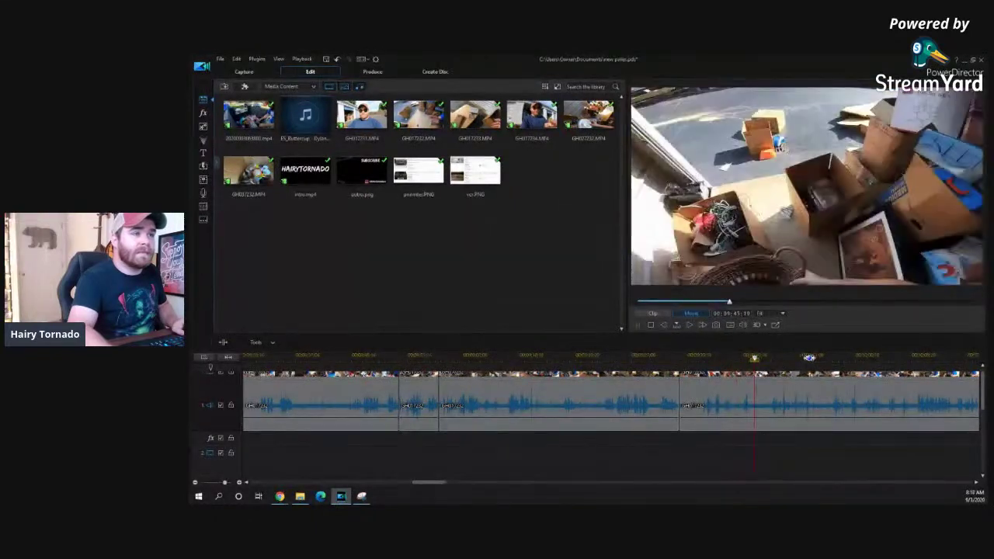
{"action": "left_click", "coordinate": [848, 359]}
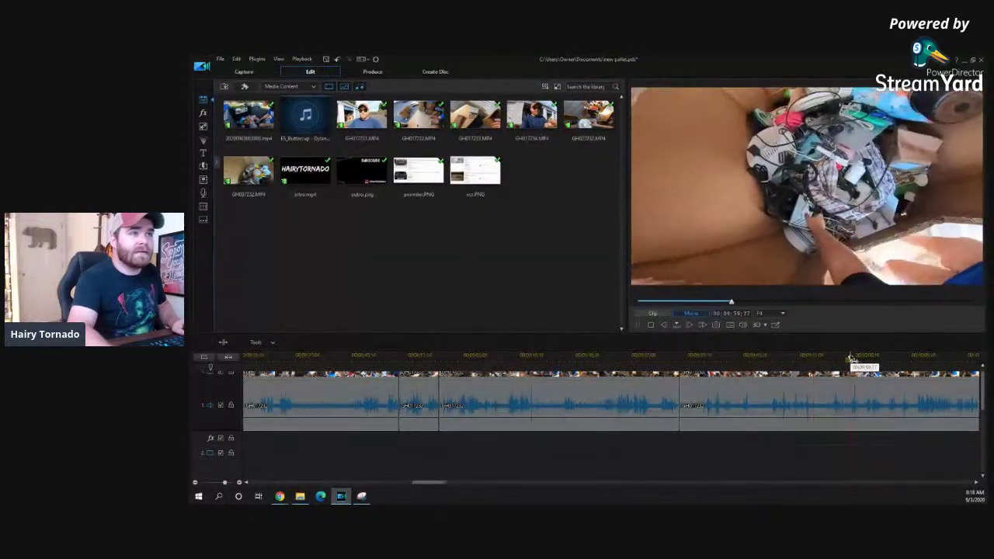
{"action": "mouse_move", "coordinate": [853, 359]}
{"action": "left_mouse_down"}
{"action": "mouse_move", "coordinate": [861, 358]}
{"action": "mouse_move", "coordinate": [838, 359]}
{"action": "left_mouse_up"}
{"action": "key", "text": "space"}
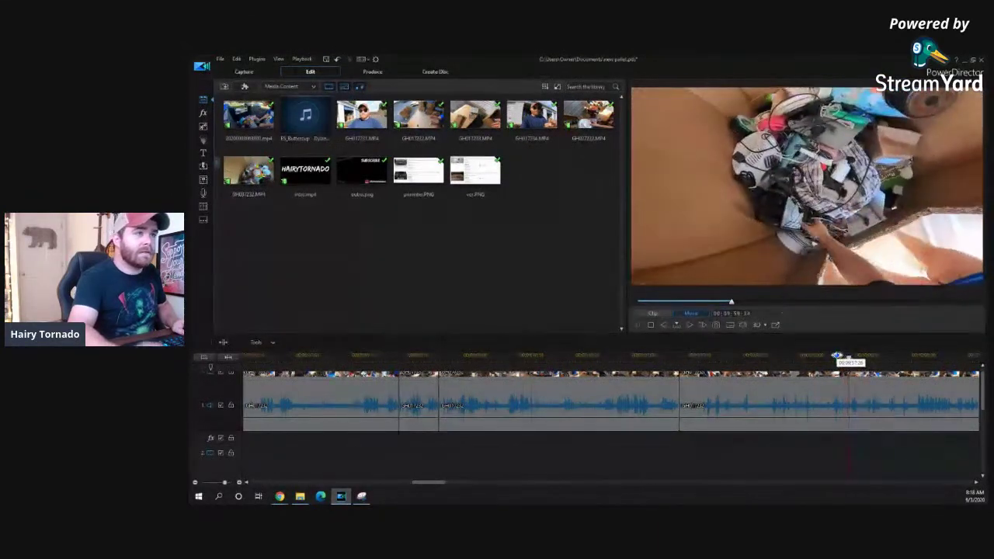
{"action": "left_click", "coordinate": [799, 396]}
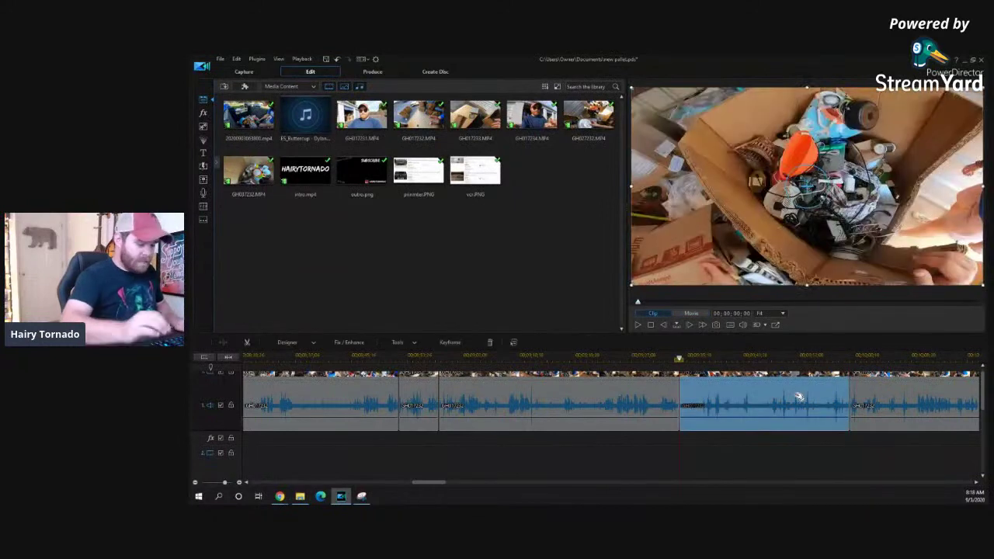
- Review the footage after the 00:09:34:12 cut and split the main clip at 00:10:05:21, where an item is put in the open box
{"action": "key", "text": "space"}
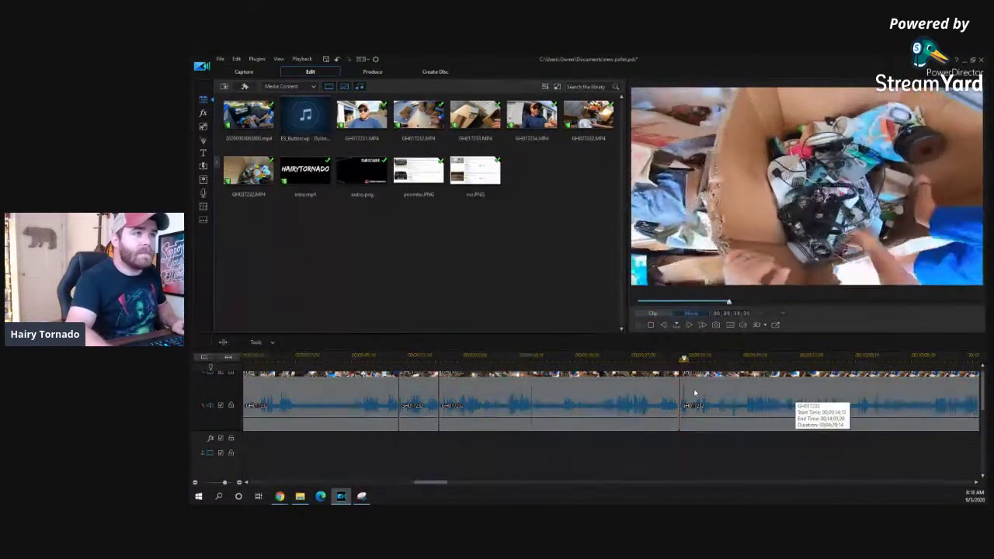
{"action": "left_click", "coordinate": [734, 359]}
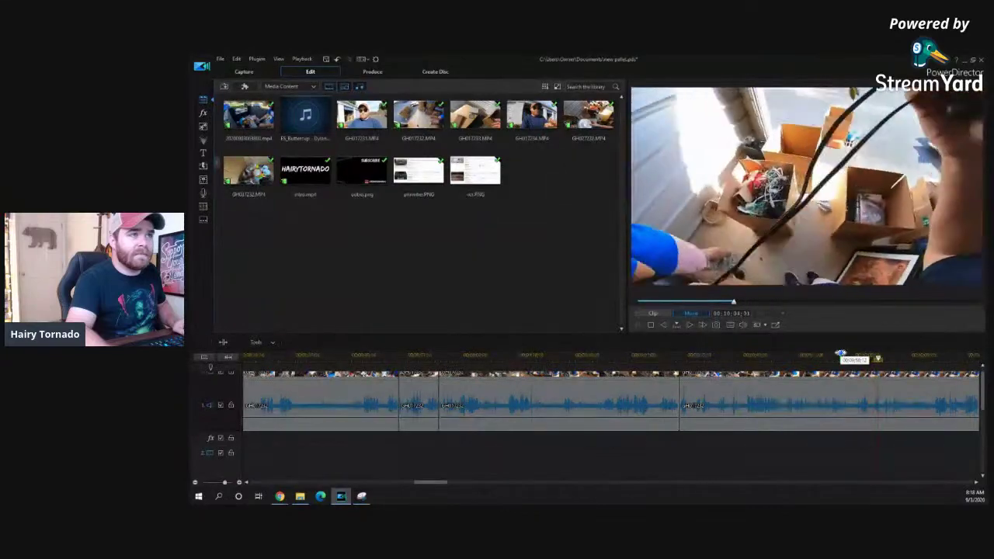
{"action": "key", "text": "ctrl+t"}
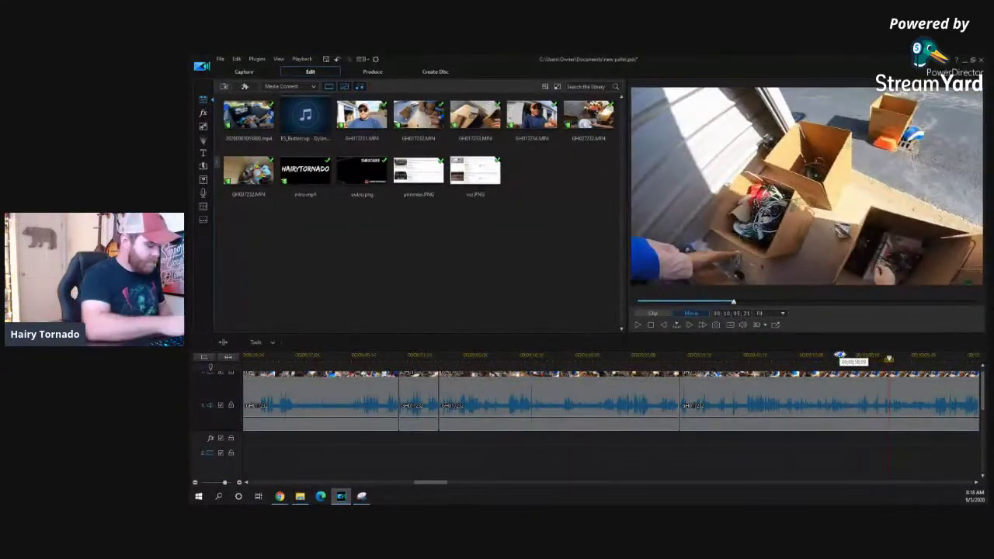
- Play through the footage from 00:10:05:21 to 00:10:27:15, where the small box's contents are examined and checked on the phone
{"action": "key", "text": "space"}
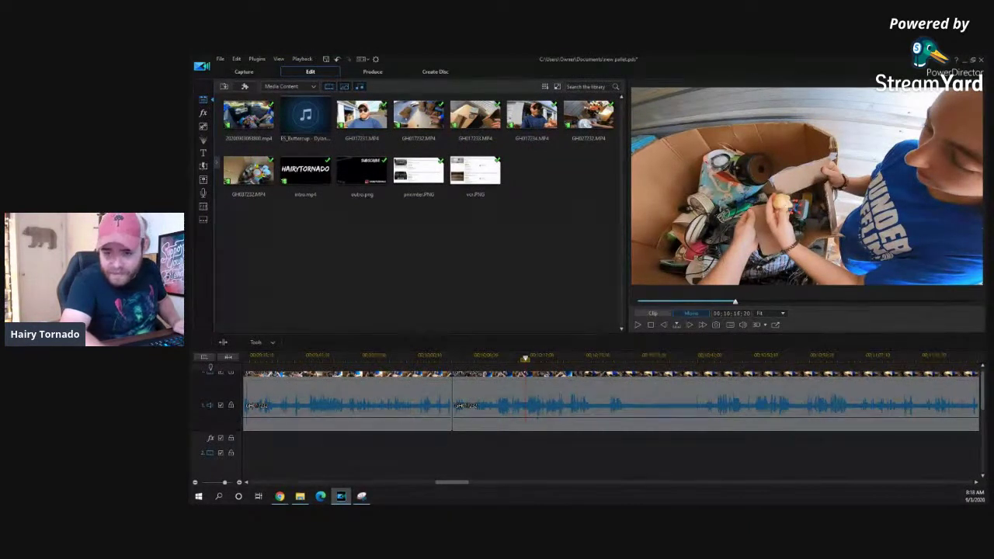
{"action": "key", "text": "space"}
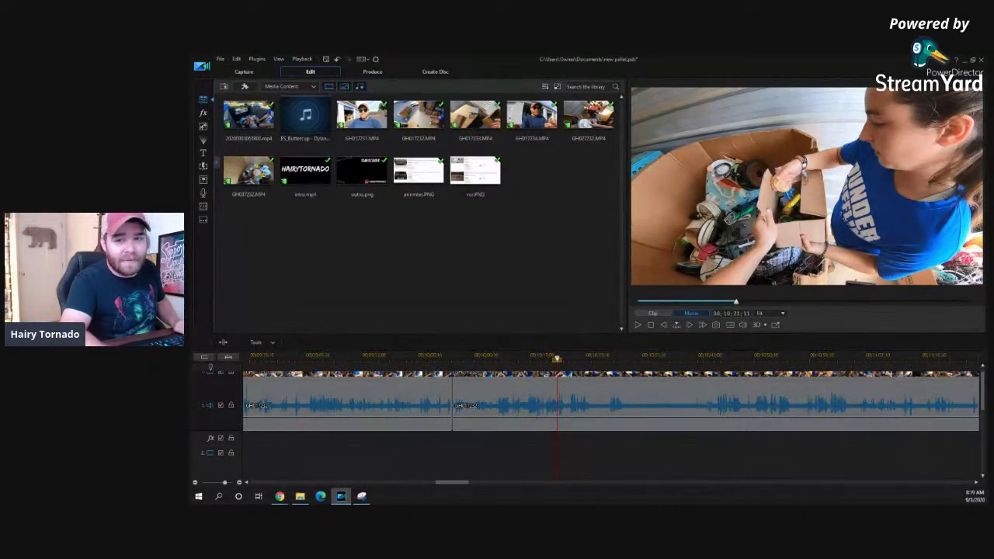
{"action": "key", "text": "space"}
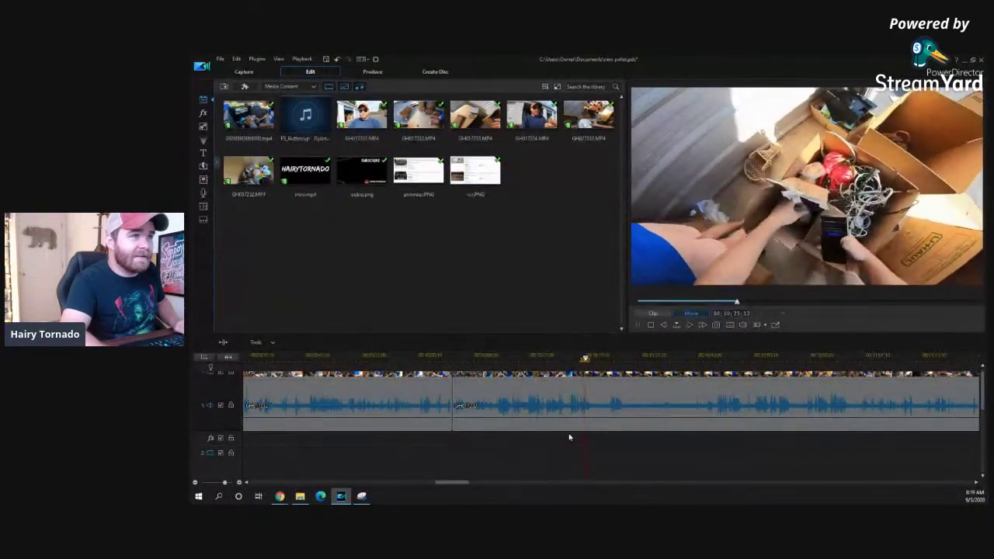
{"action": "key", "text": "space"}
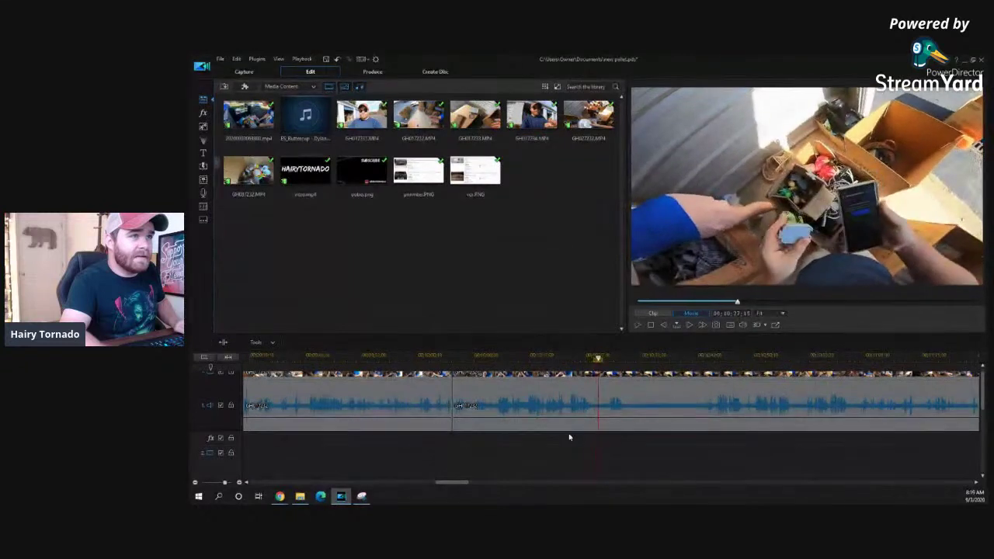
- Split the main clip at 00:10:27:15 and at about 00:10:45, around the phone check, and delete the segment between
{"action": "left_click", "coordinate": [710, 358]}
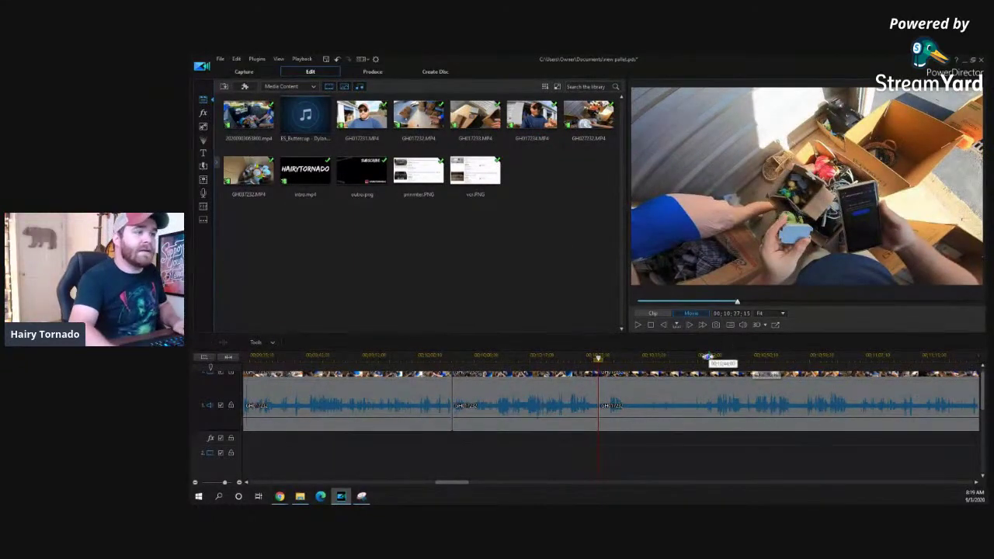
{"action": "key", "text": "space"}
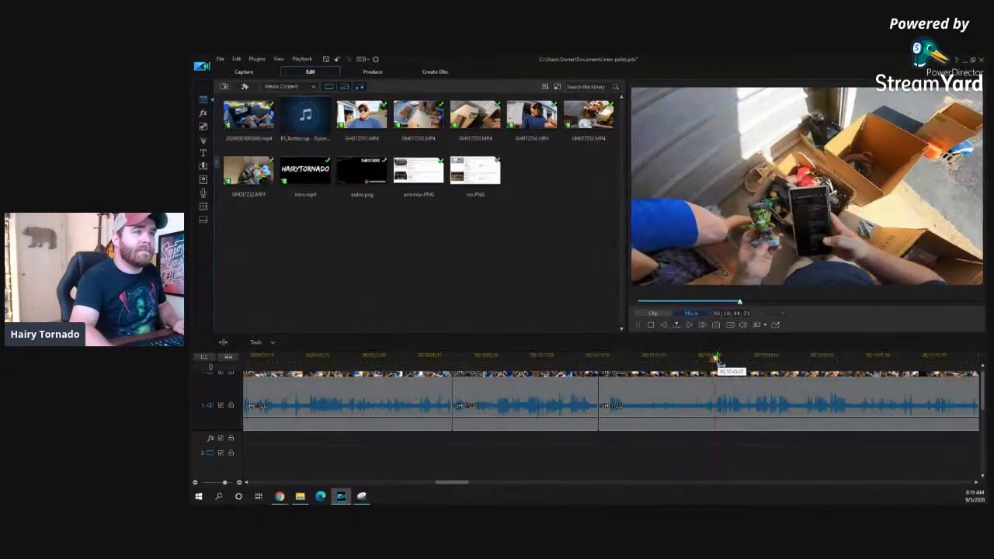
{"action": "left_click", "coordinate": [712, 359]}
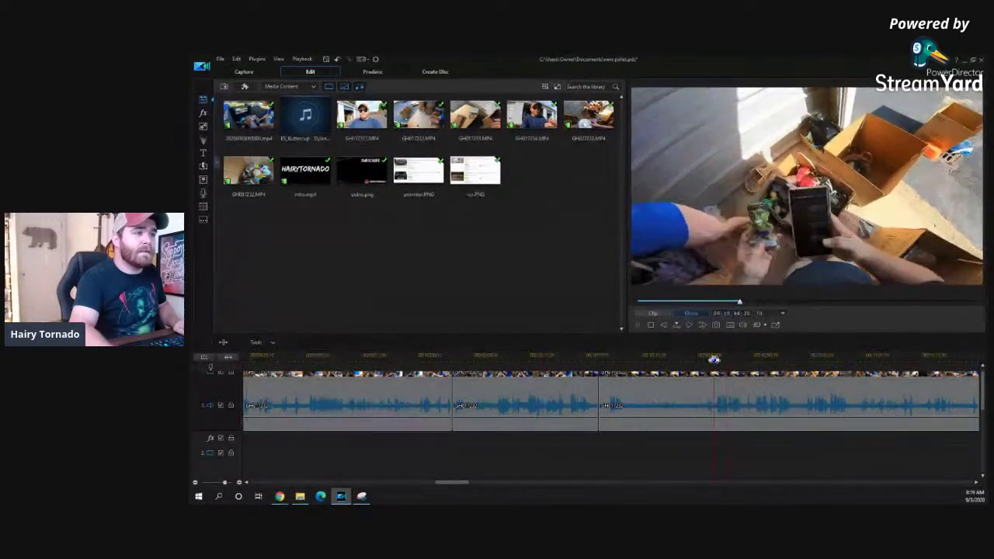
{"action": "left_click", "coordinate": [683, 404]}
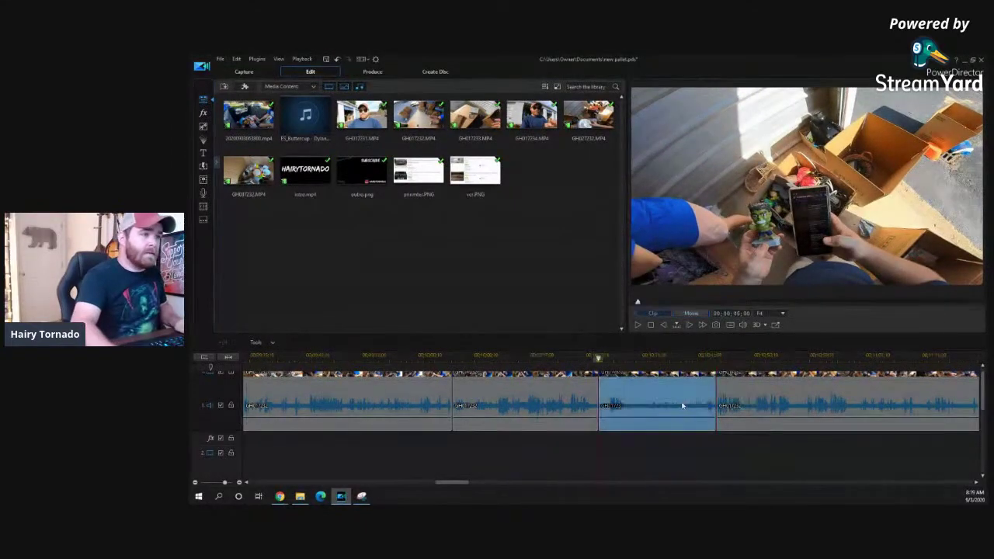
- Play the footage after the cut and split the main clip at 00:10:47:05, where the dark pot is held over the pallet box
{"action": "key", "text": "space"}
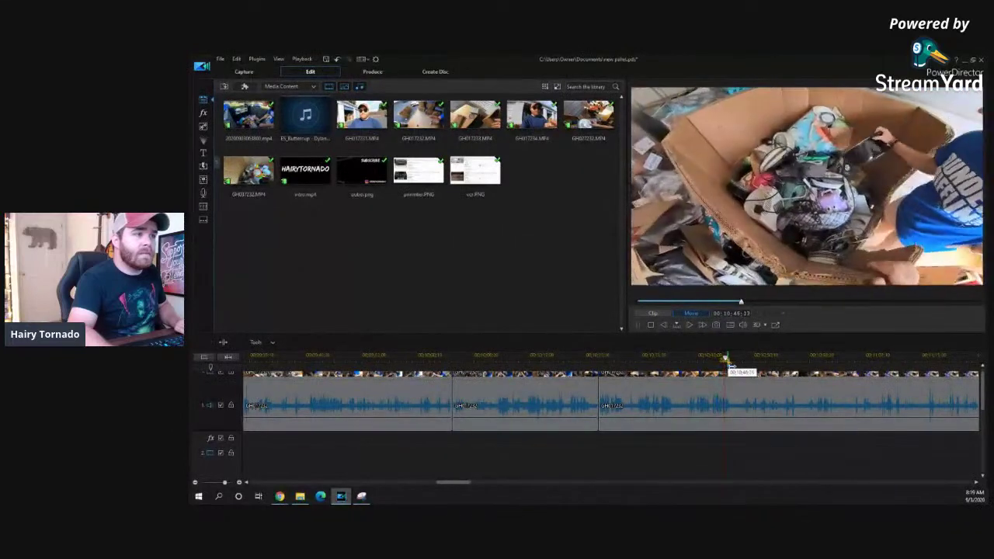
{"action": "key", "text": "space"}
{"action": "key", "text": "ctrl+t"}
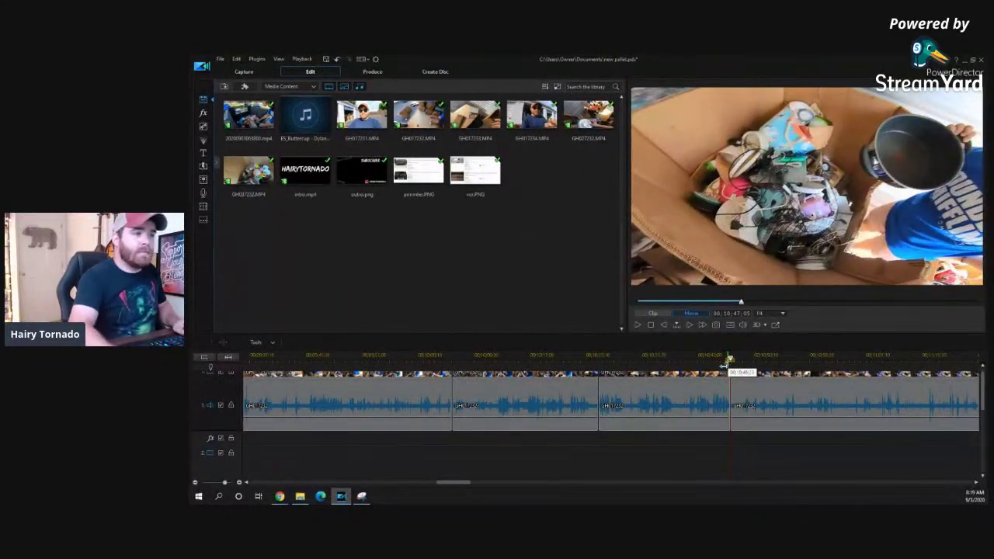
- Review the following footage, split the main clip at 00:11:18:22, and delete the segment from 00:10:47:05 to there
{"action": "left_click", "coordinate": [749, 357]}
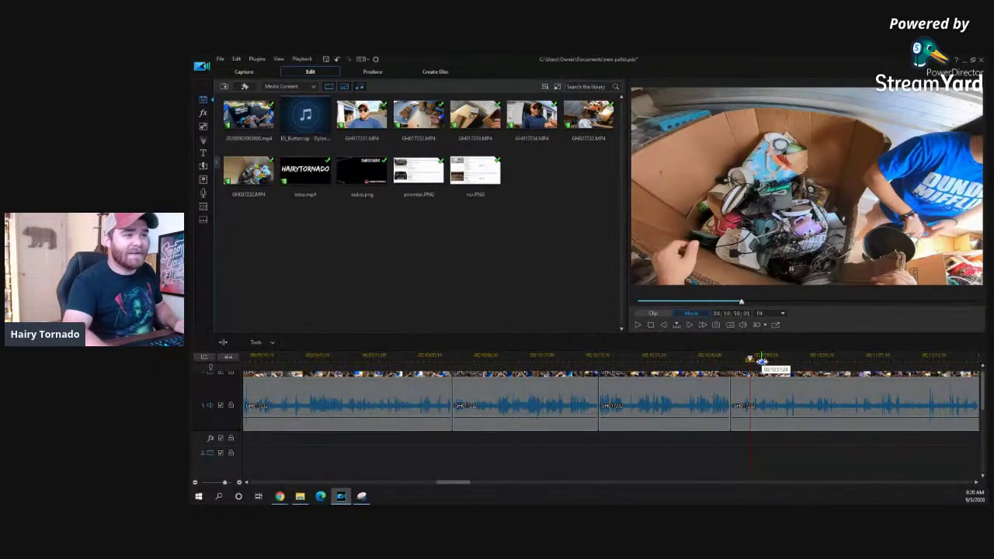
{"action": "key", "text": "space"}
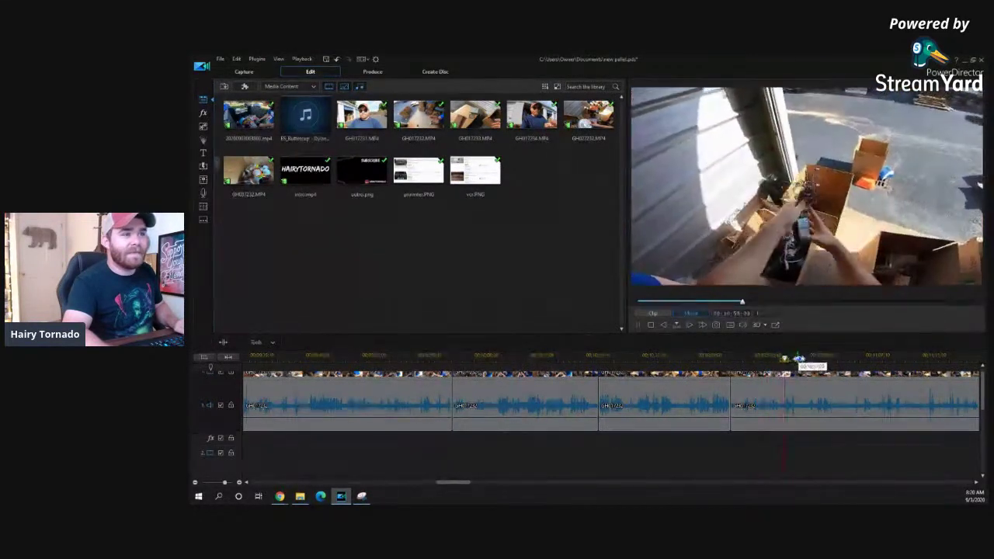
{"action": "left_click", "coordinate": [817, 358]}
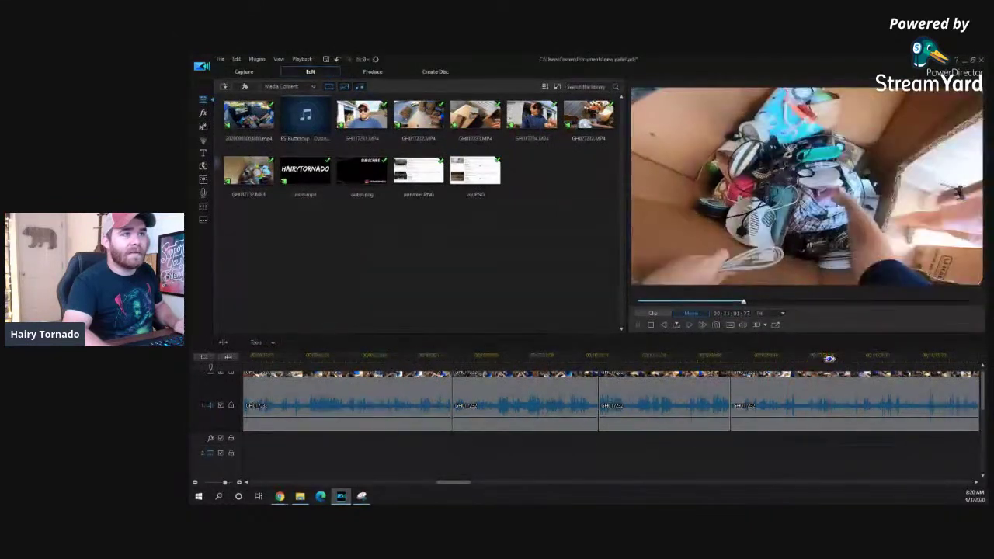
{"action": "left_click", "coordinate": [977, 482]}
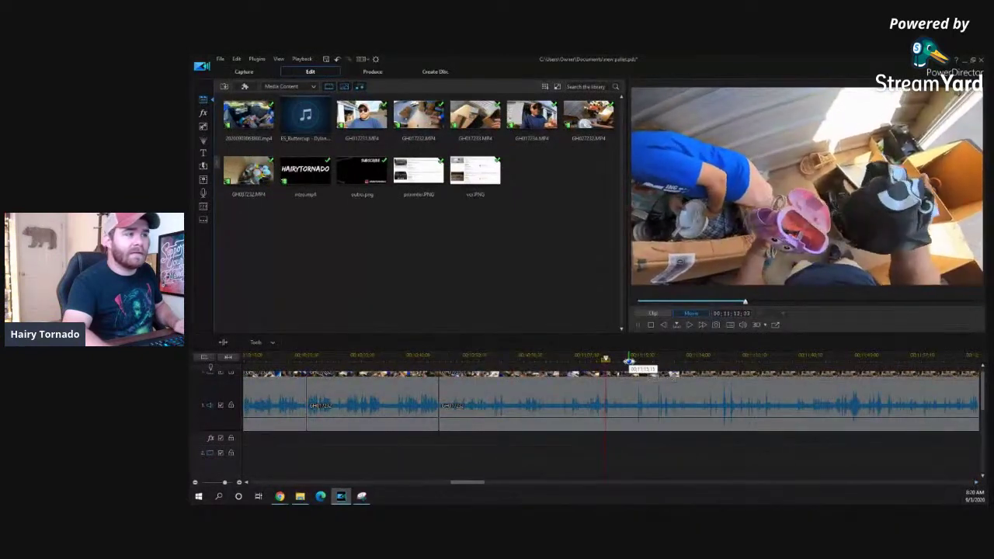
{"action": "left_click", "coordinate": [686, 357]}
{"action": "left_click", "coordinate": [664, 355]}
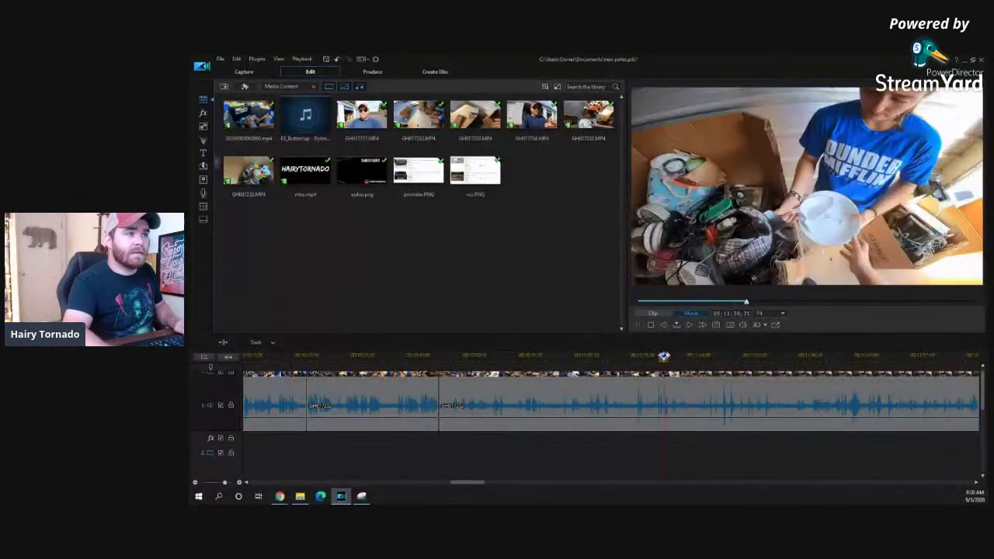
{"action": "left_click", "coordinate": [643, 357]}
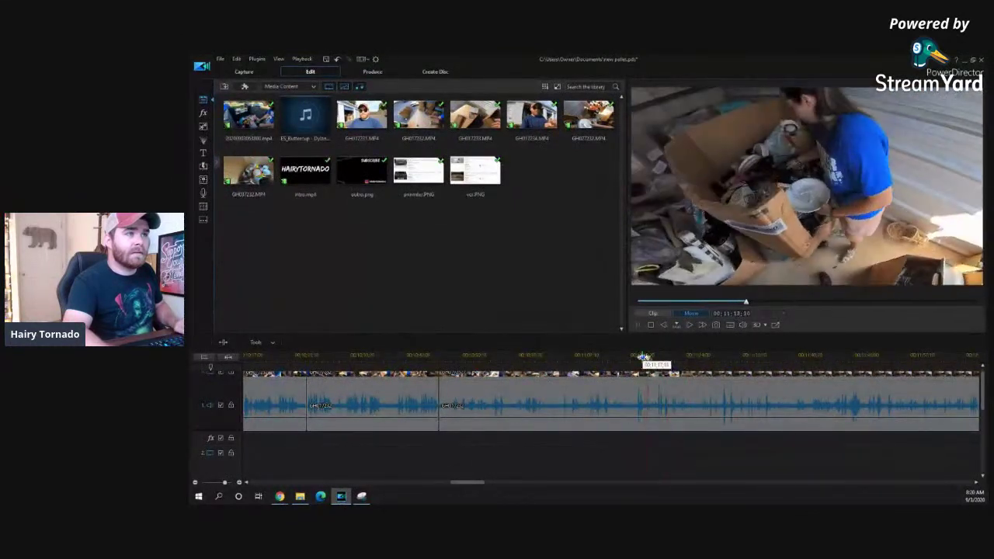
{"action": "key", "text": "ctrl+t"}
{"action": "left_click", "coordinate": [560, 394]}
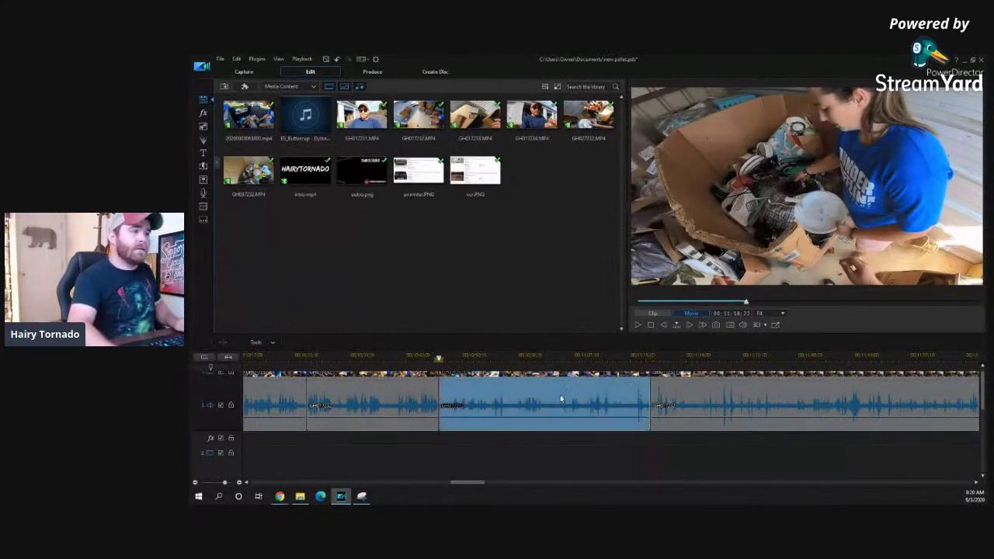
{"action": "key", "text": "Delete"}
- Play through the new cut and split the main clip at about 00:11:05, where the woman reaches into the pallet box
{"action": "left_click", "coordinate": [433, 357]}
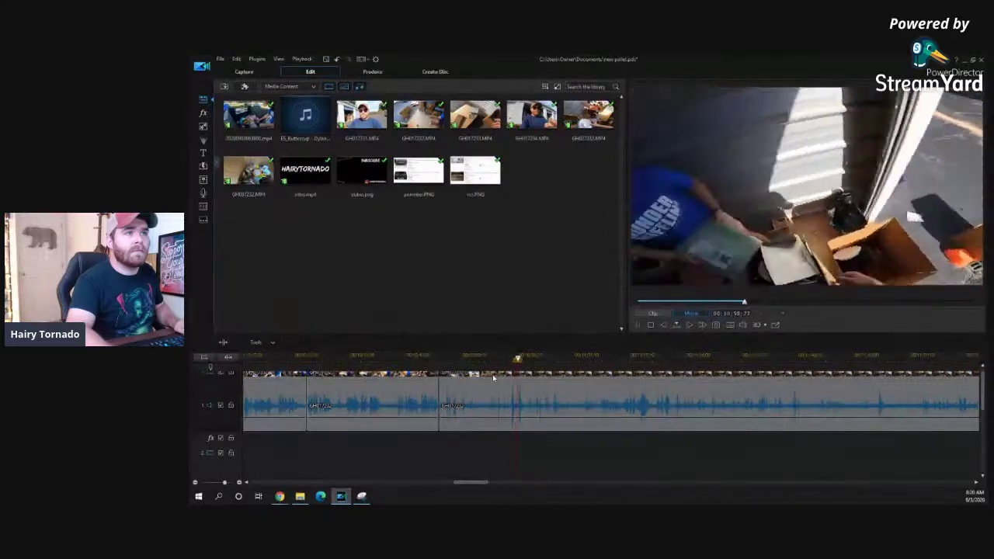
{"action": "key", "text": "space"}
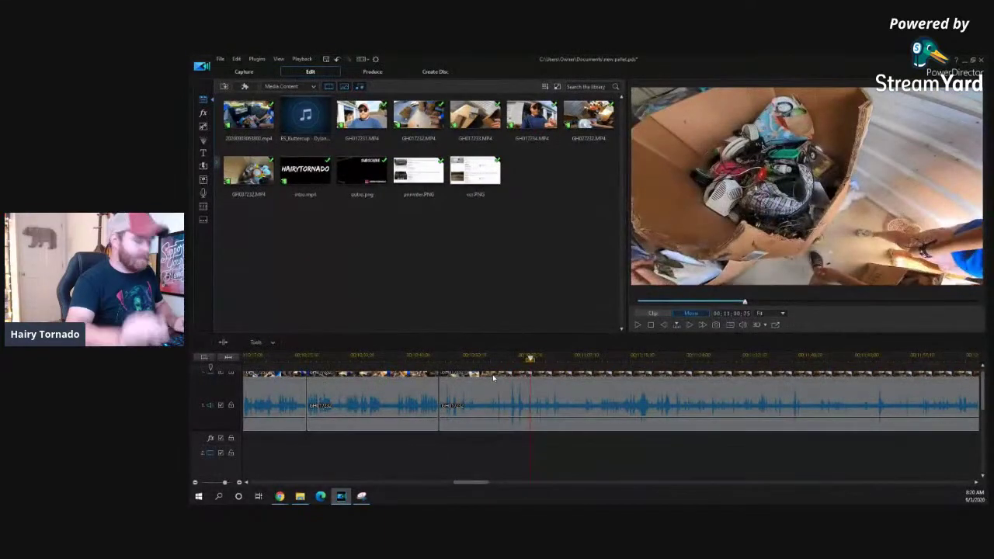
{"action": "key", "text": "space"}
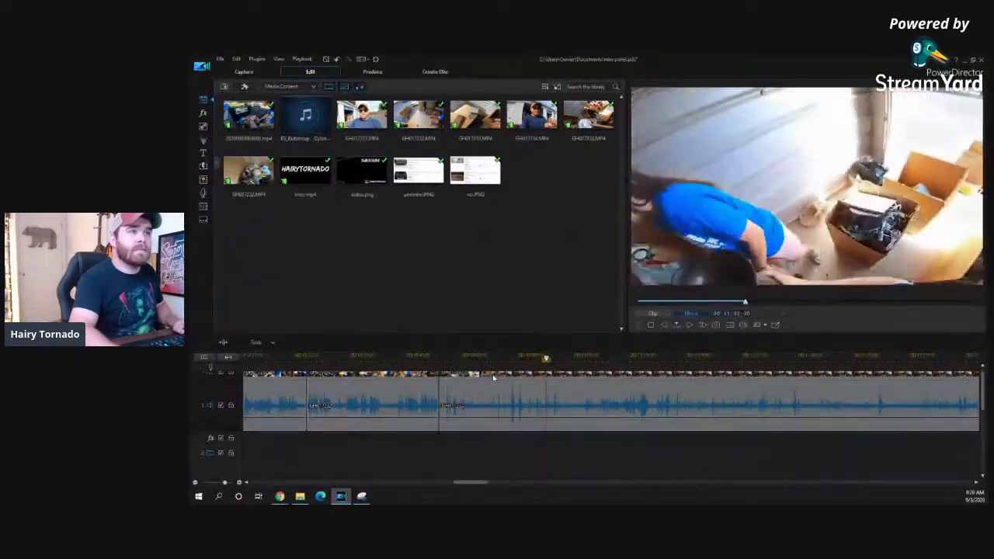
{"action": "key", "text": "space"}
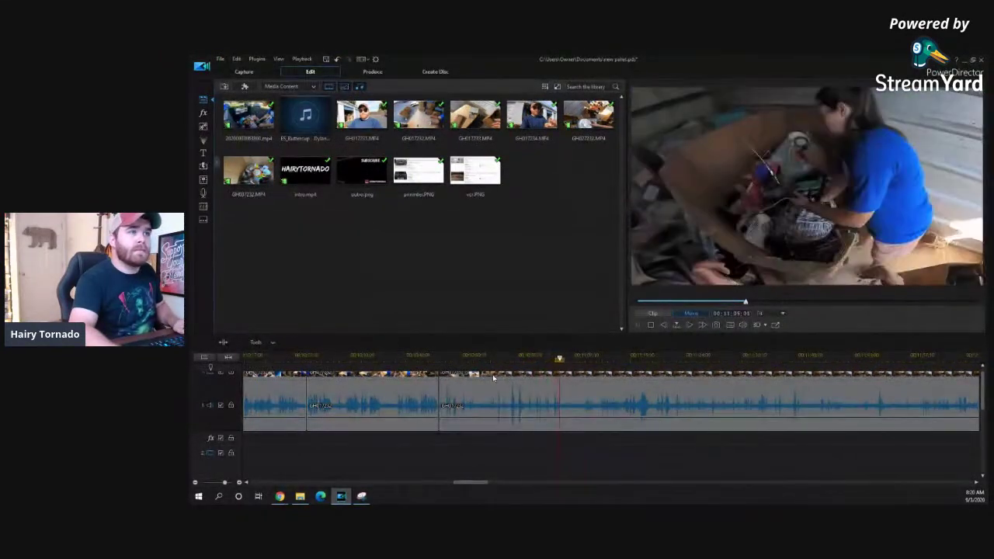
{"action": "key", "text": "ctrl+t"}
- Split the main clip at about 00:11:17, where the plaid bag is held in the pallet box, and delete the segment from about 00:11:05
{"action": "left_click", "coordinate": [589, 359]}
{"action": "left_click_drag", "start_coordinate": [589, 358], "coordinate": [714, 362]}
{"action": "left_click", "coordinate": [665, 359]}
{"action": "left_click_drag", "start_coordinate": [666, 360], "coordinate": [638, 360]}
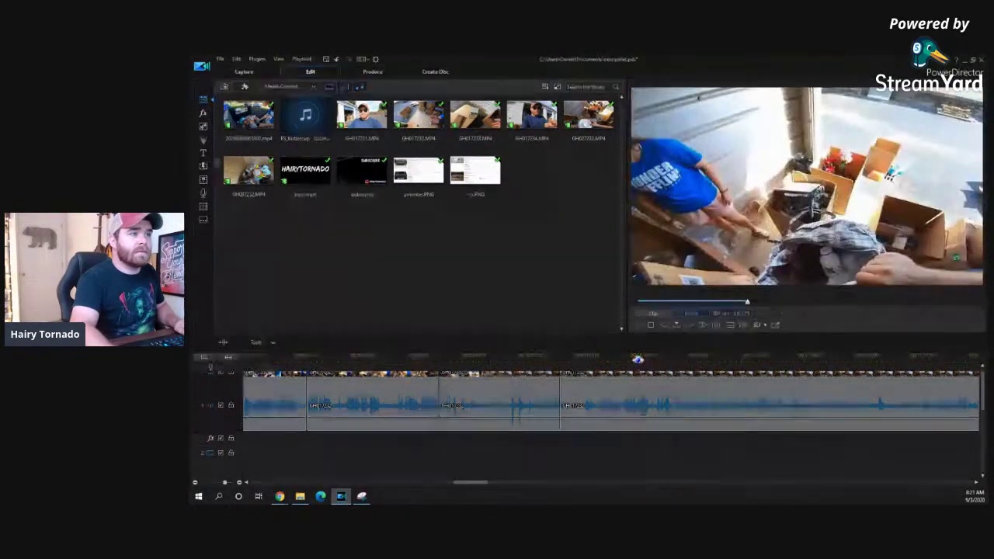
{"action": "key", "text": "ctrl+t"}
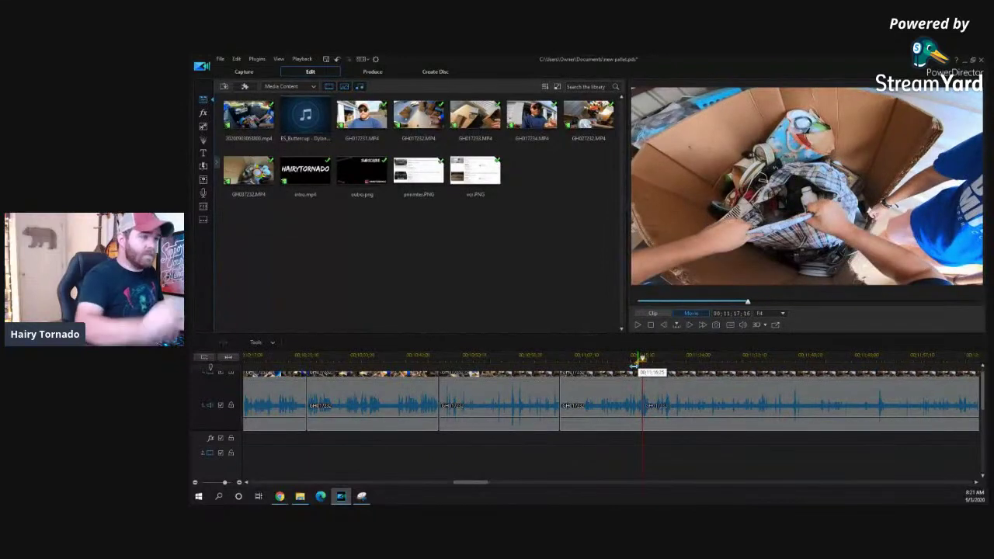
{"action": "left_click", "coordinate": [611, 396]}
{"action": "key", "text": "Delete"}
- Review the plaid bag footage and split the main clip at 00:11:16:13, where the greenery inside the bag is handled
{"action": "left_click", "coordinate": [552, 357]}
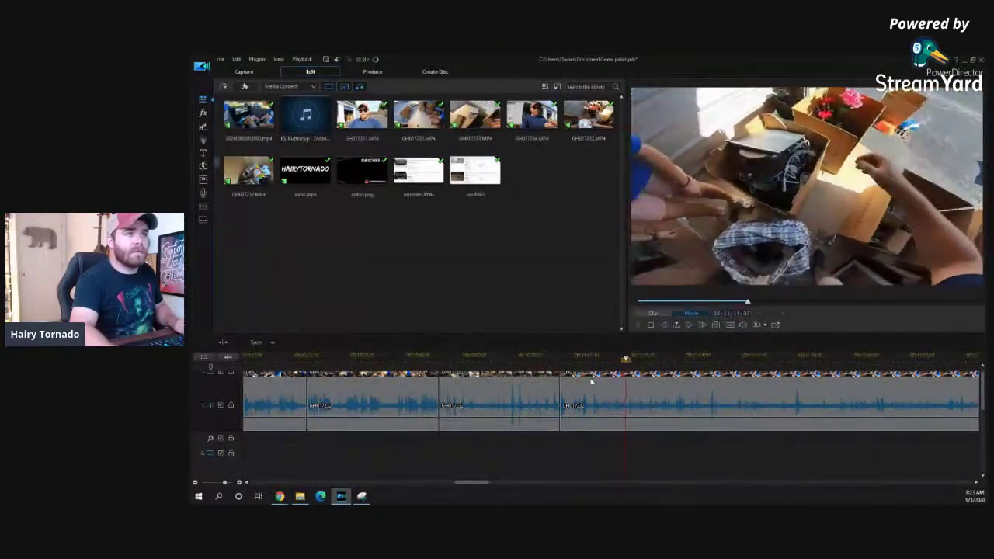
{"action": "key", "text": "space"}
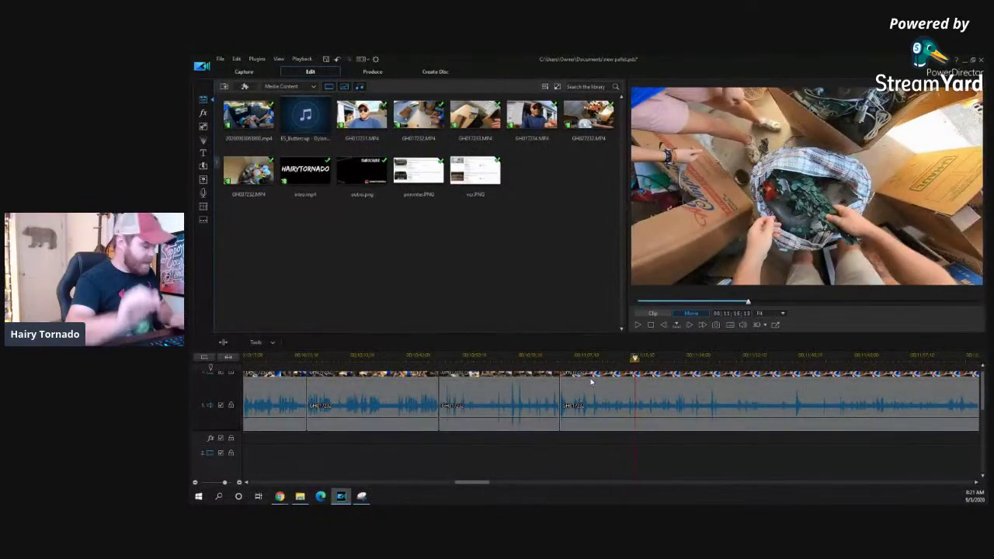
{"action": "left_click", "coordinate": [590, 380]}
{"action": "key", "text": "ctrl+t"}
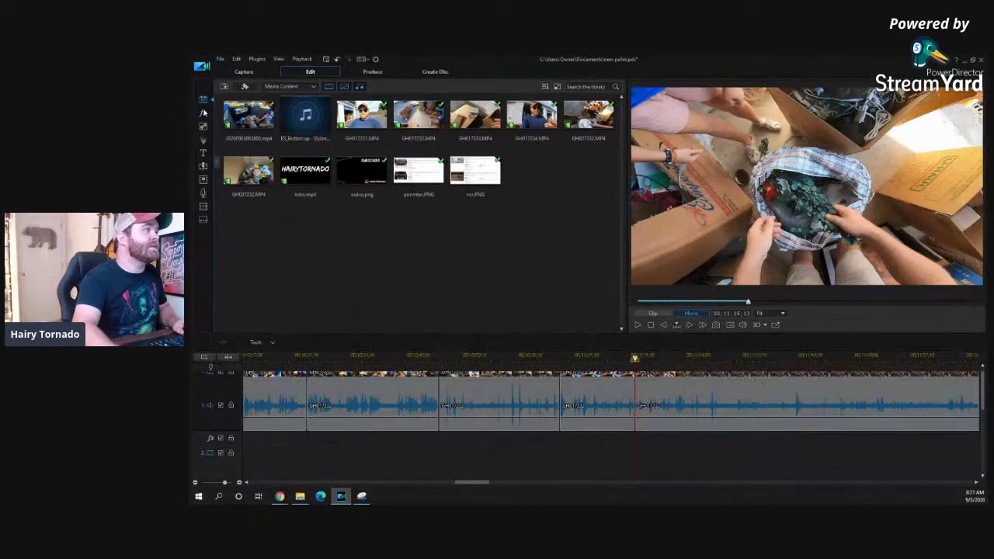
- Insert the black 0,0,0 color board into the main track at the 00:11:16:13 split, moving all following clips
{"action": "left_click", "coordinate": [315, 86]}
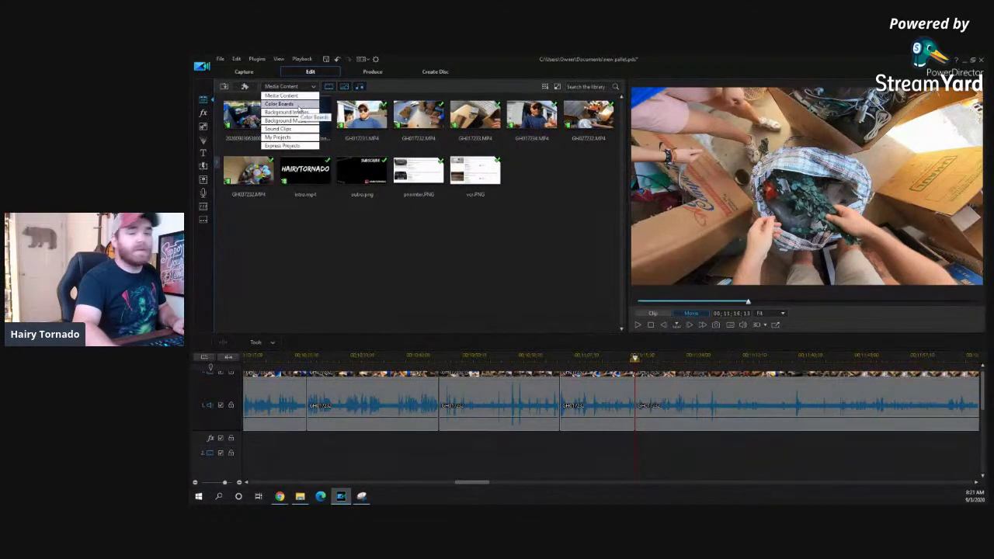
{"action": "left_click", "coordinate": [299, 108]}
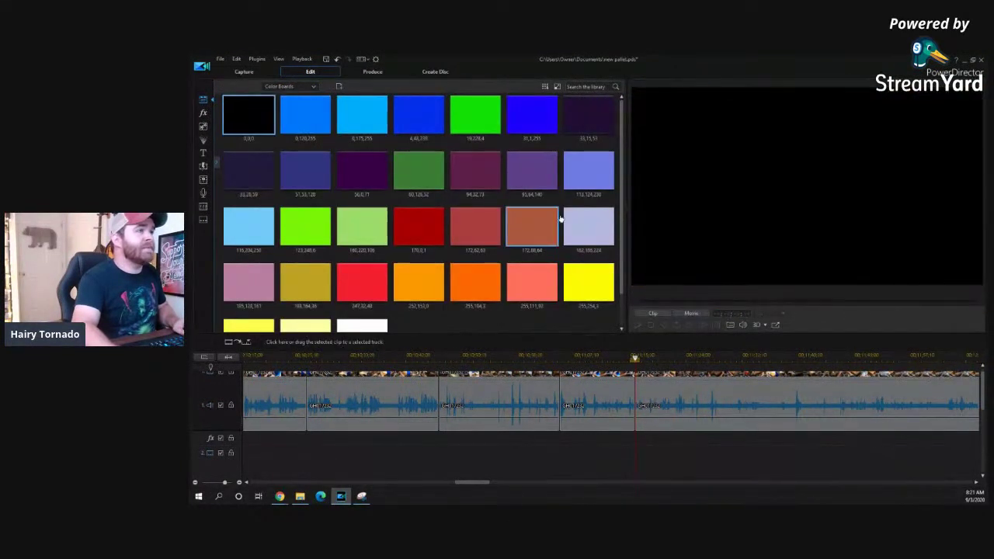
{"action": "left_click_drag", "start_coordinate": [262, 111], "coordinate": [636, 461]}
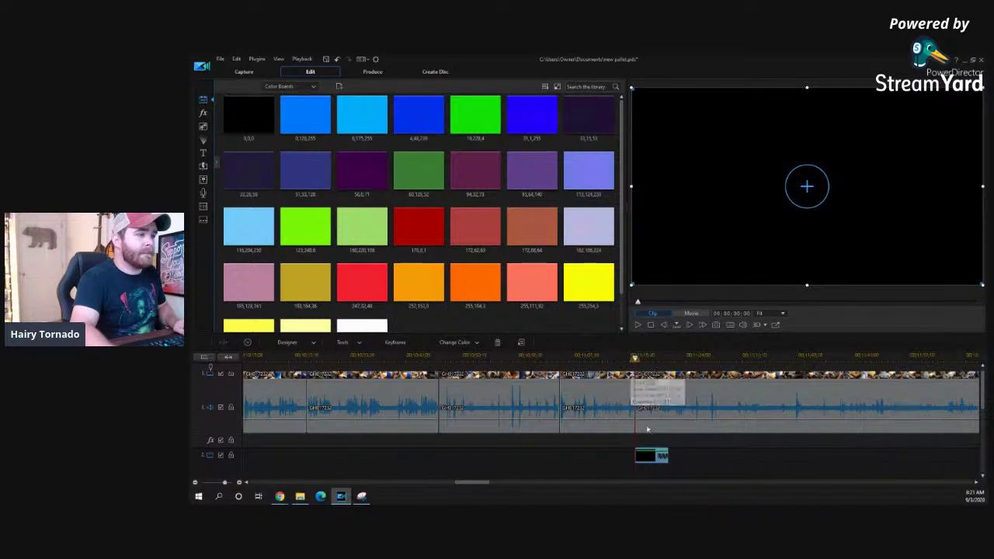
{"action": "left_click_drag", "start_coordinate": [647, 455], "coordinate": [643, 382]}
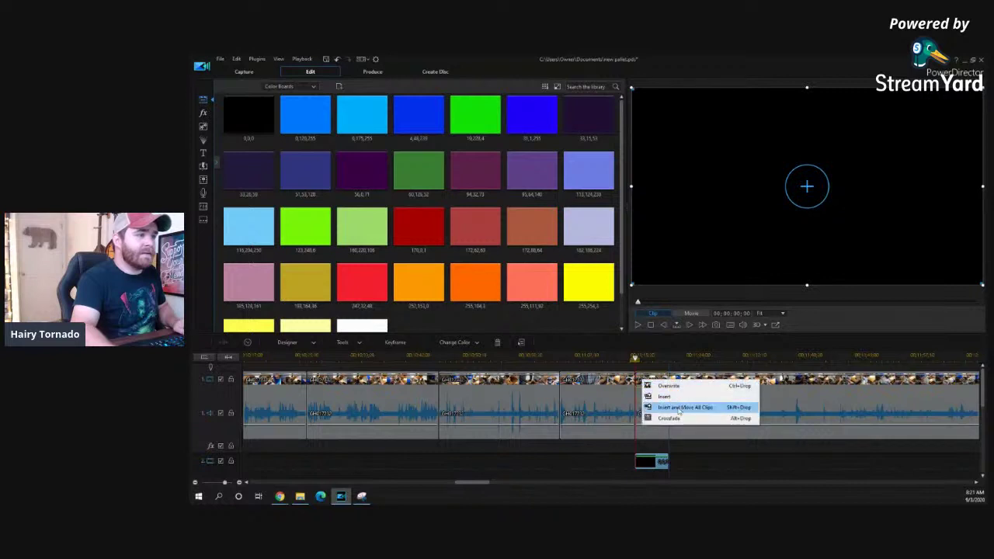
{"action": "left_click", "coordinate": [680, 407]}
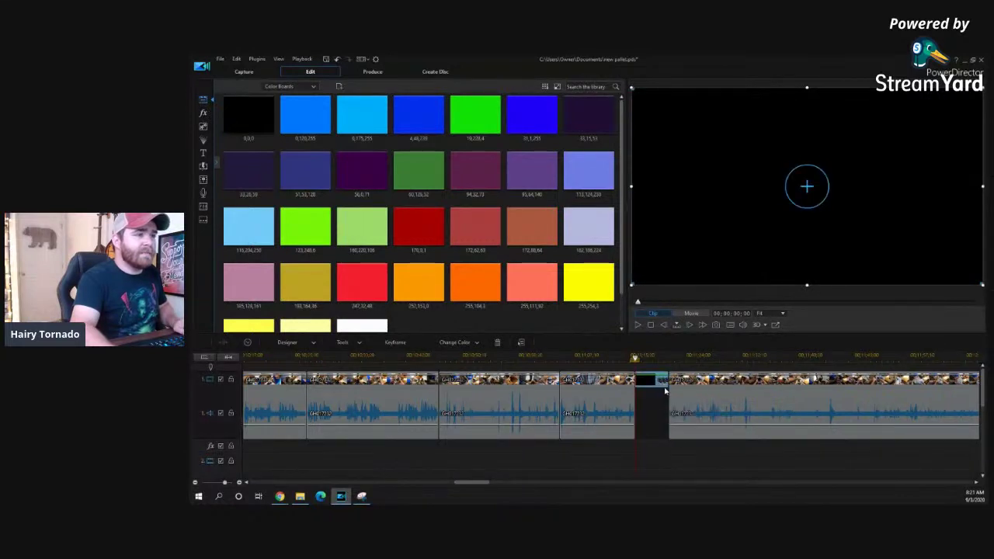
- Extend the black color board on the main track to about 29 seconds, pushing the following footage along
{"action": "left_click", "coordinate": [613, 357]}
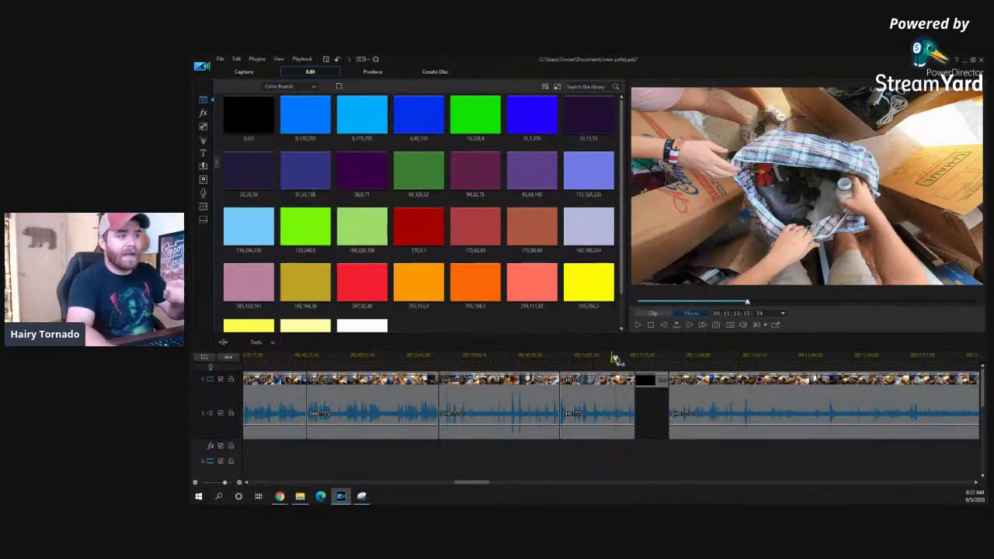
{"action": "left_click", "coordinate": [663, 381]}
{"action": "left_click_drag", "start_coordinate": [688, 383], "coordinate": [732, 379]}
{"action": "left_click", "coordinate": [769, 396]}
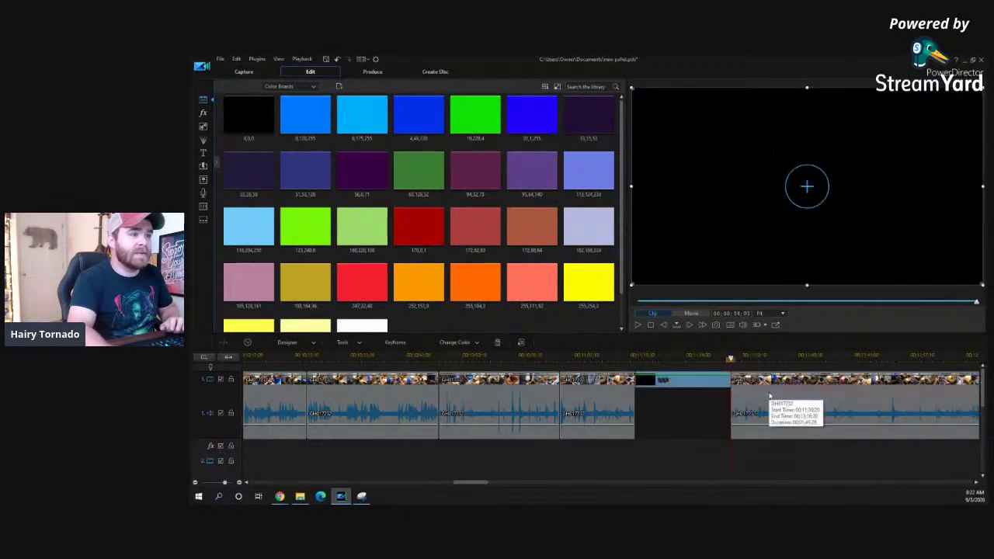
{"action": "left_click_drag", "start_coordinate": [731, 380], "coordinate": [834, 380]}
{"action": "left_click", "coordinate": [866, 393]}
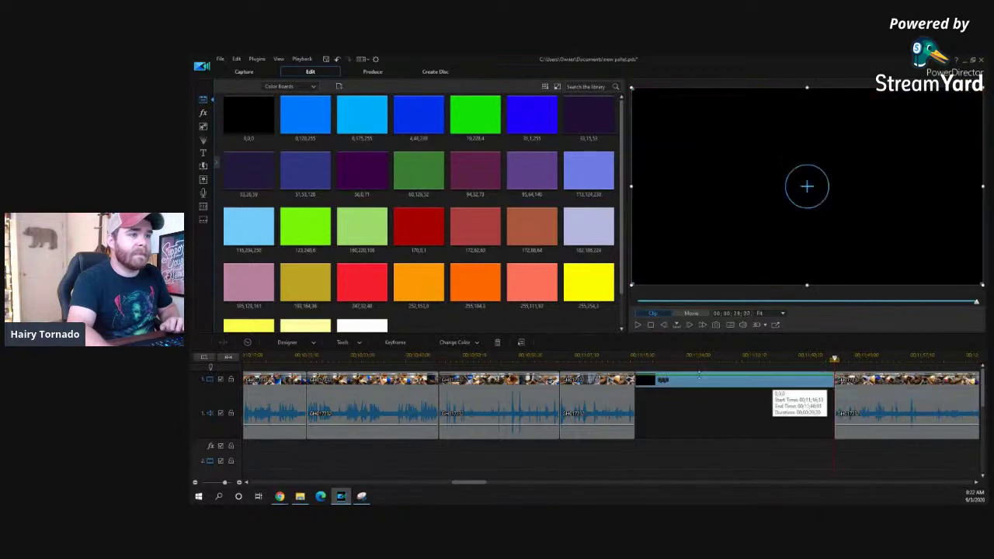
- Record a microphone voice-over of about 20 seconds at level 75 from the start of the black color board, and return to the media library
{"action": "left_click", "coordinate": [633, 355]}
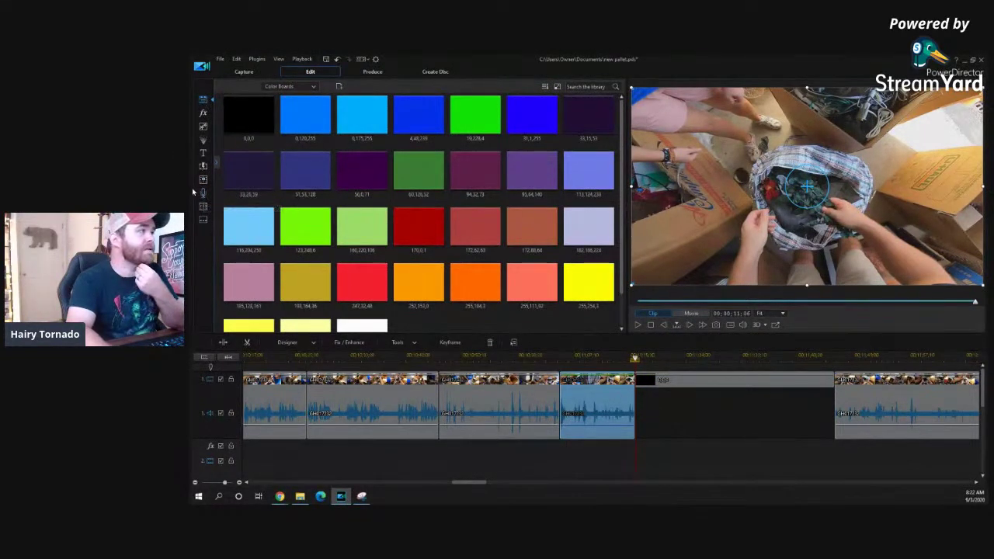
{"action": "key", "text": "F10"}
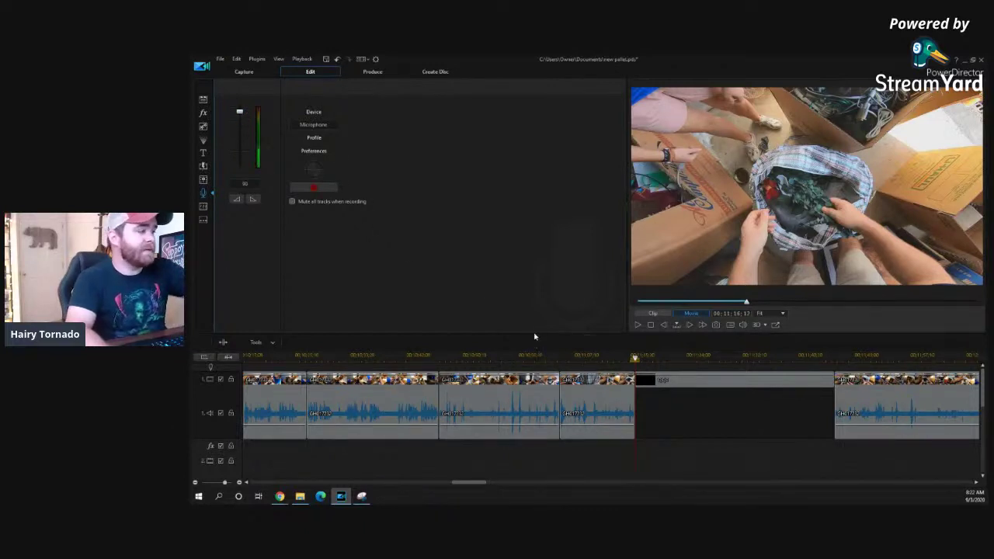
{"action": "left_click", "coordinate": [314, 188]}
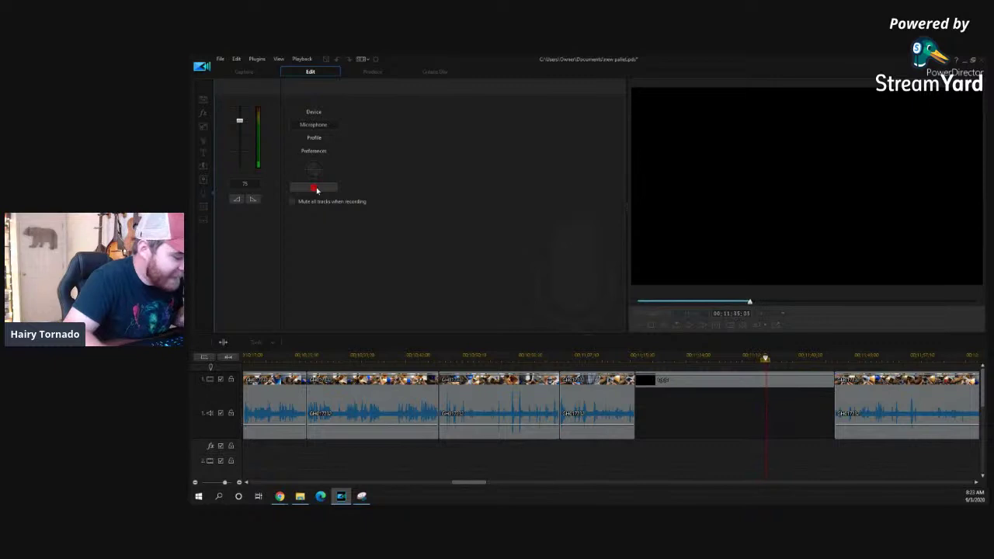
{"action": "left_click", "coordinate": [314, 188]}
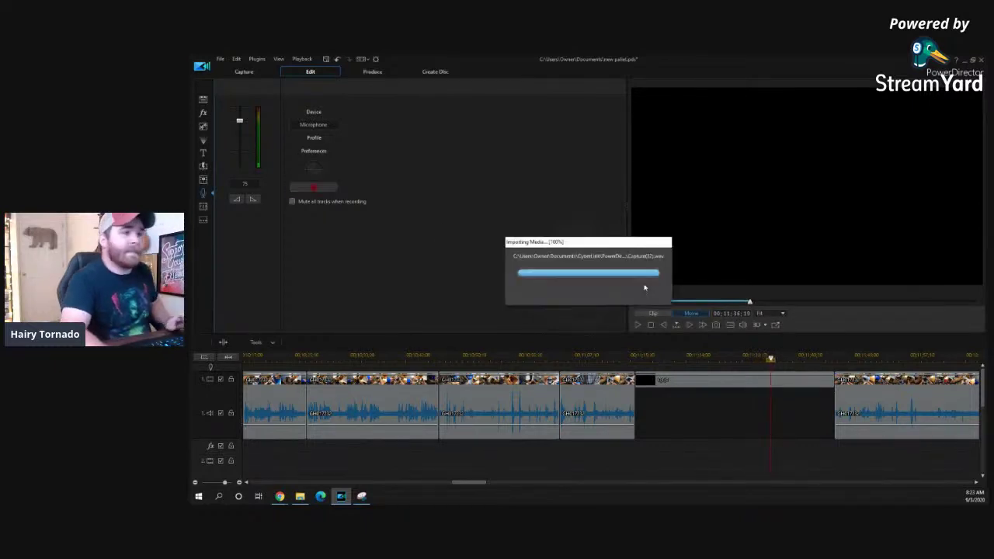
{"action": "left_click", "coordinate": [204, 101]}
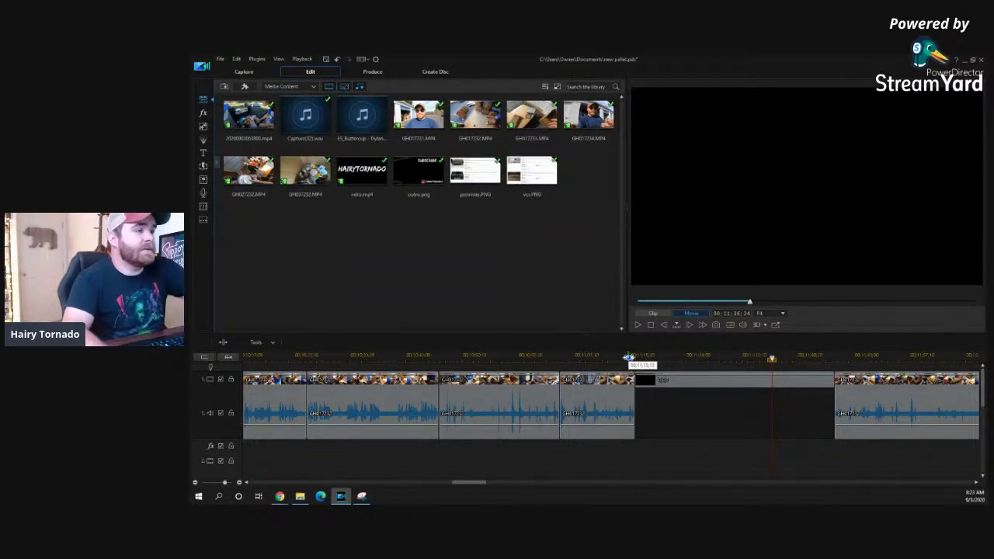
- Play the transition into the black color board and slightly lower the volume of the recorded voice-over beneath it
{"action": "left_click", "coordinate": [629, 358]}
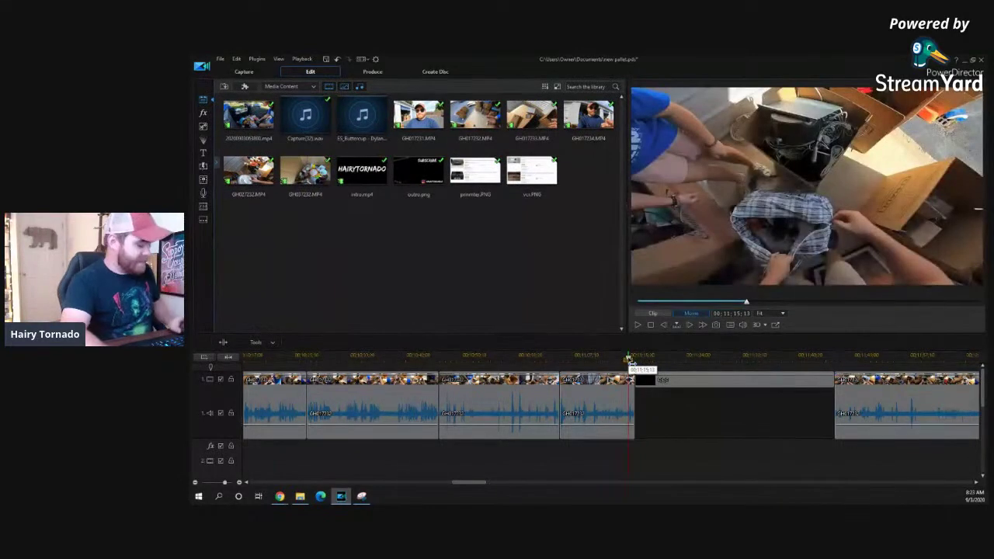
{"action": "key", "text": "space"}
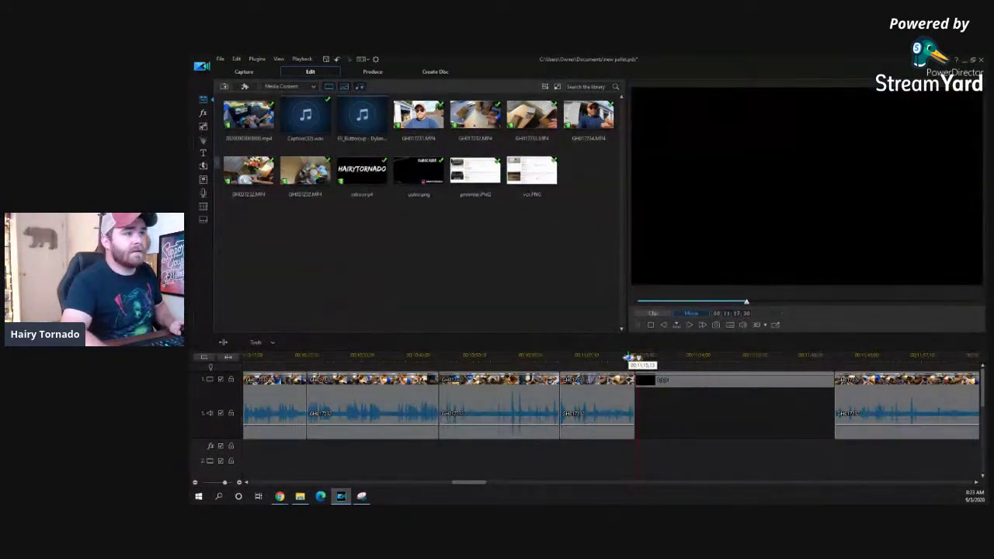
{"action": "scroll", "coordinate": [681, 459], "scroll_direction": "down", "scroll_amount": 3}
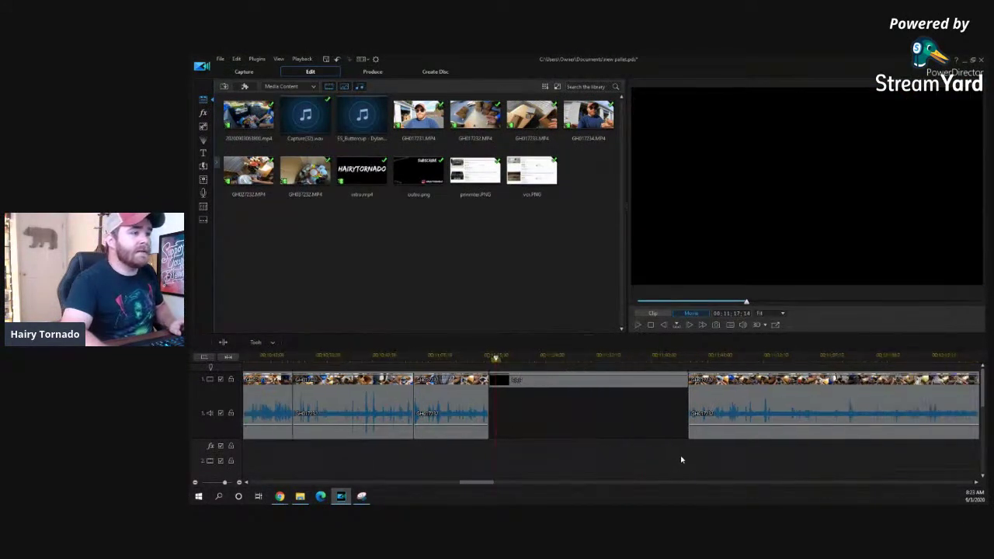
{"action": "left_click_drag", "start_coordinate": [983, 392], "coordinate": [982, 454]}
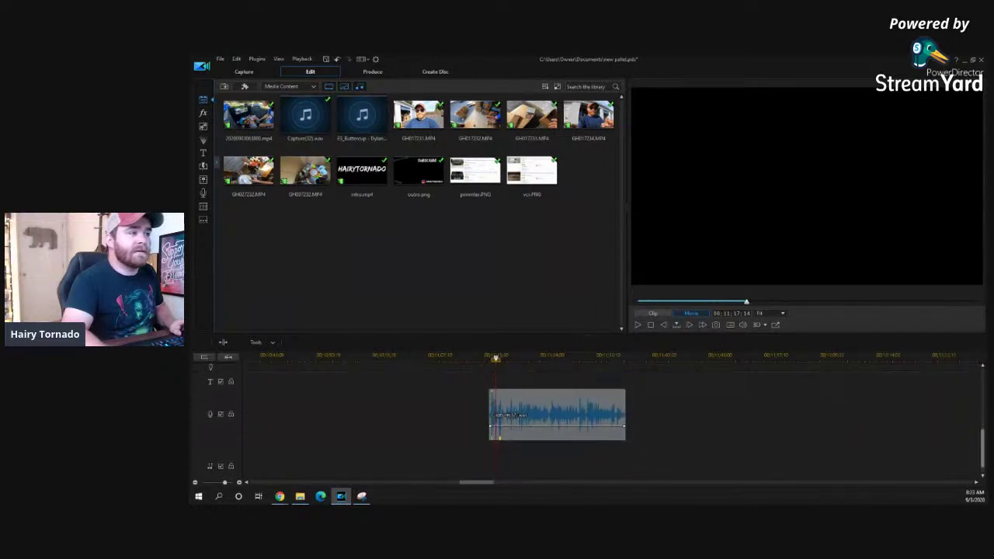
{"action": "left_click", "coordinate": [525, 427]}
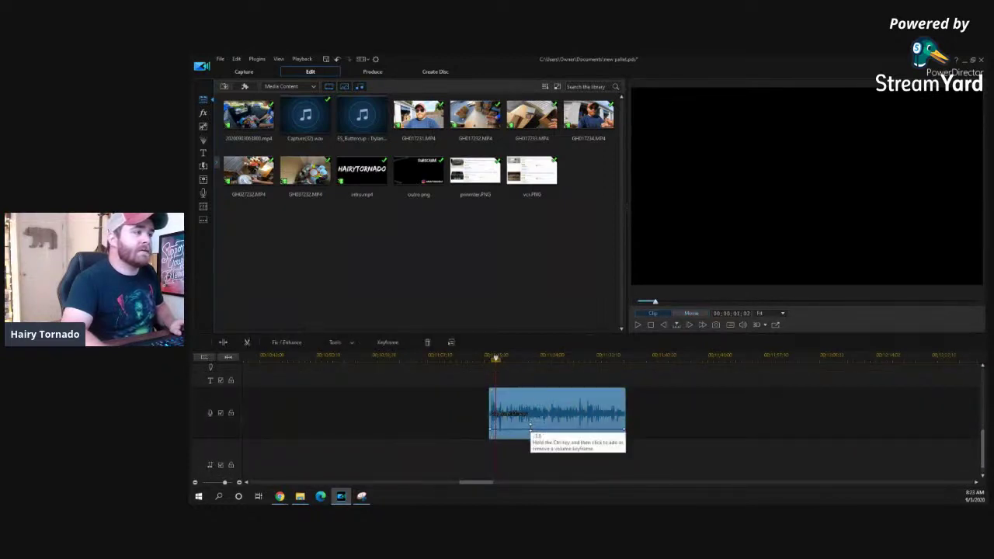
- Play back the voice-over, trim its end, and shorten the black color board to end with it at 00:11:36:08, pulling the following footage along
{"action": "left_click", "coordinate": [476, 358]}
{"action": "key", "text": "space"}
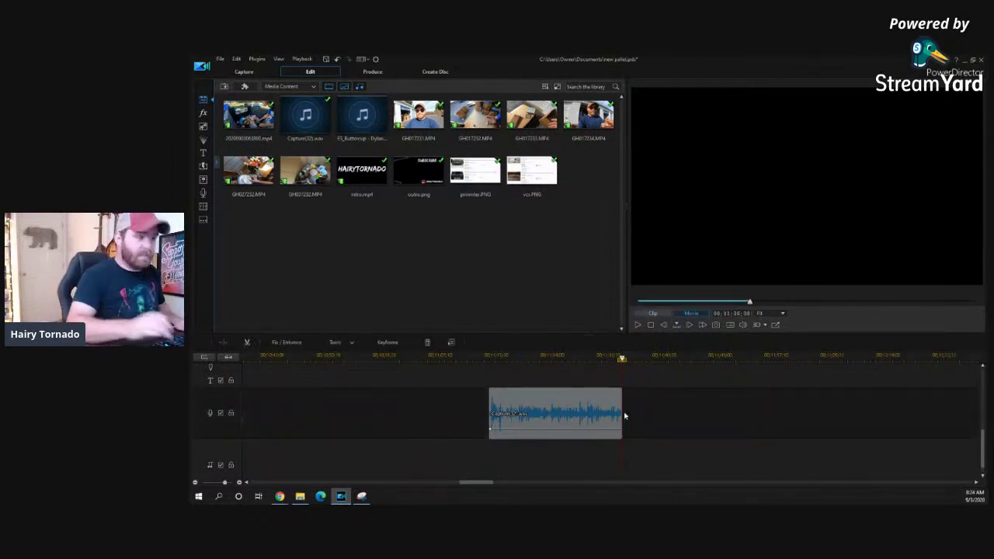
{"action": "left_click_drag", "start_coordinate": [979, 437], "coordinate": [958, 367]}
{"action": "left_click_drag", "start_coordinate": [666, 393], "coordinate": [662, 386]}
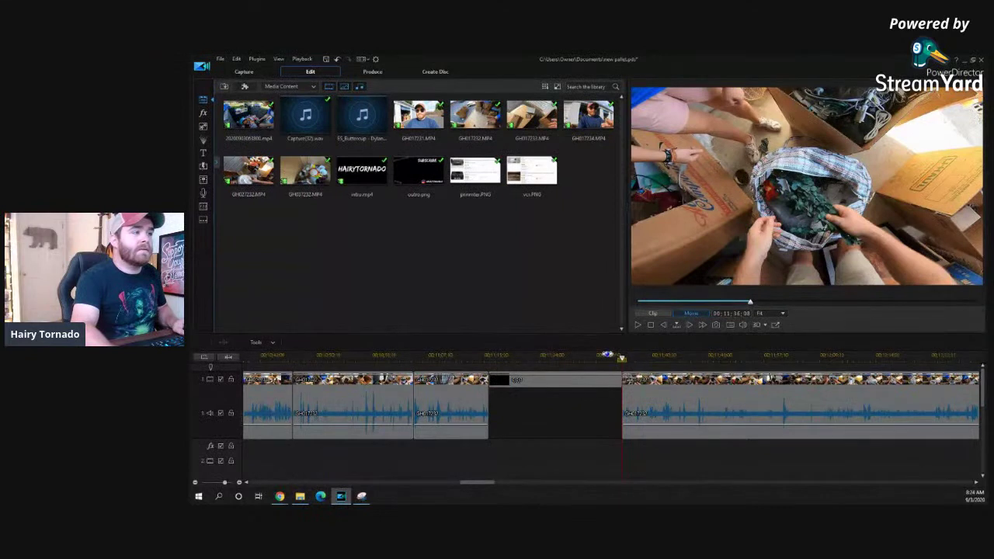
- Delete the entire footage clip directly after the black color board and close the gap with the following clips
{"action": "scroll", "coordinate": [481, 364], "scroll_direction": "down", "scroll_amount": 3}
{"action": "left_click_drag", "start_coordinate": [466, 482], "coordinate": [490, 483]}
{"action": "left_click", "coordinate": [661, 358]}
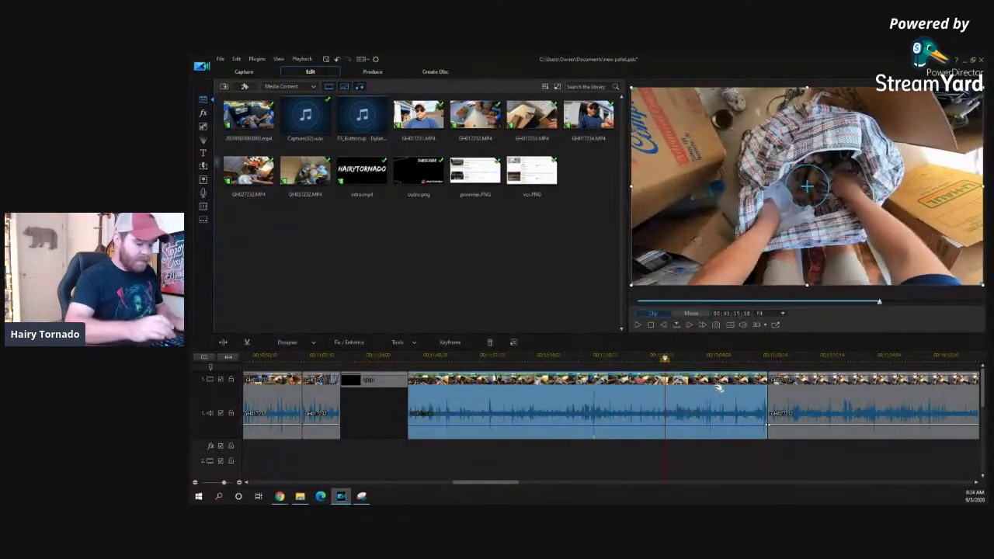
{"action": "key", "text": "Delete"}
- Skim the footage following the black color board up to about 00:13:03 for sections worth keeping
{"action": "left_click", "coordinate": [564, 358]}
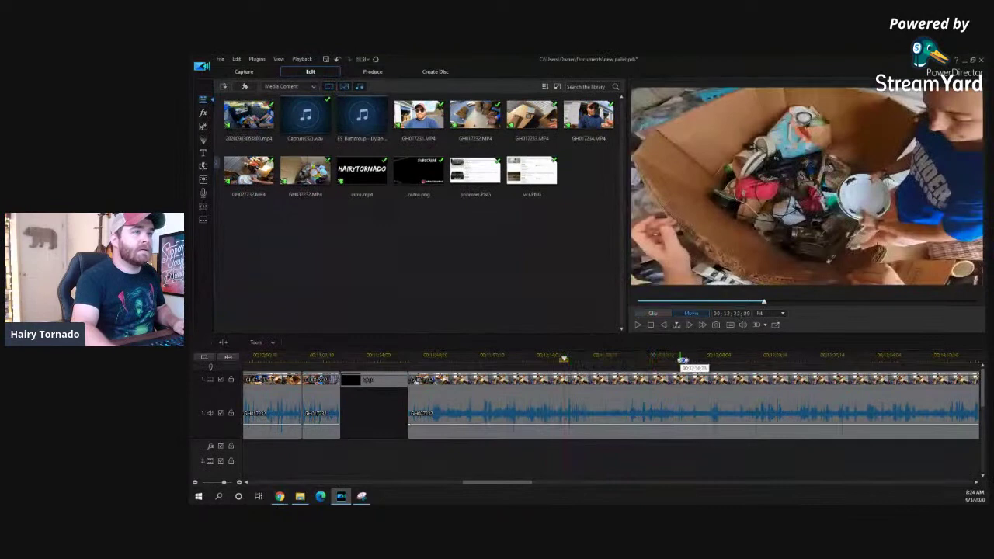
{"action": "left_click", "coordinate": [416, 358]}
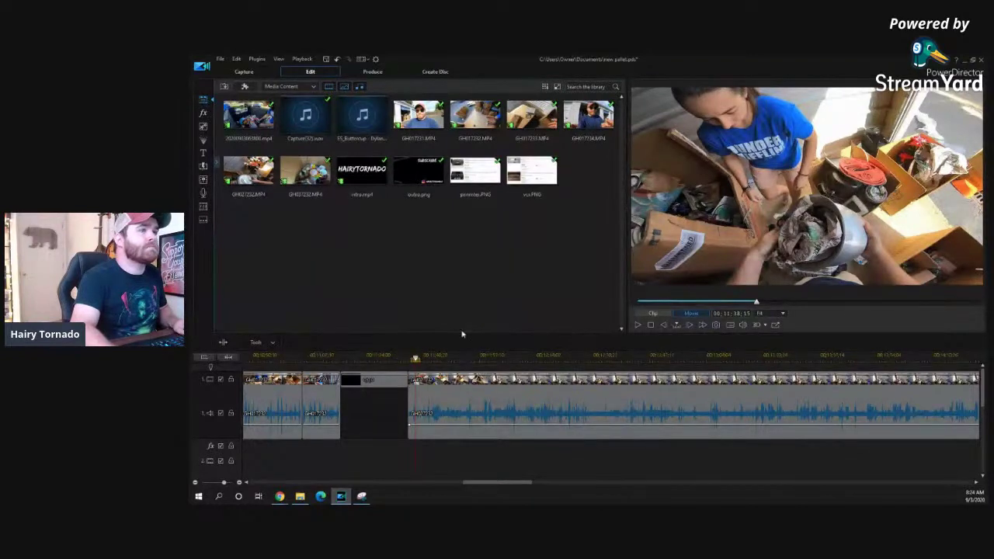
{"action": "left_click", "coordinate": [494, 358]}
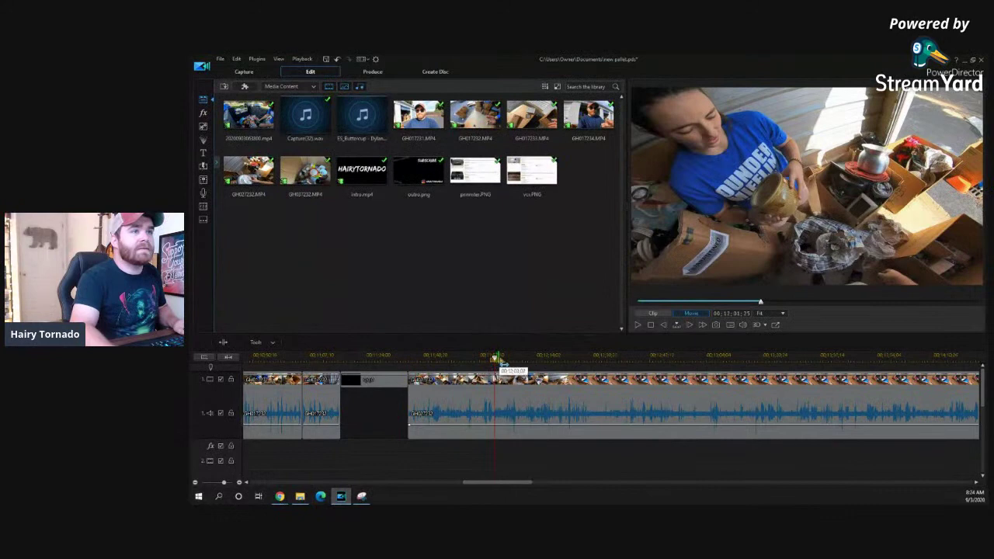
{"action": "left_click", "coordinate": [560, 358]}
{"action": "left_click", "coordinate": [615, 357]}
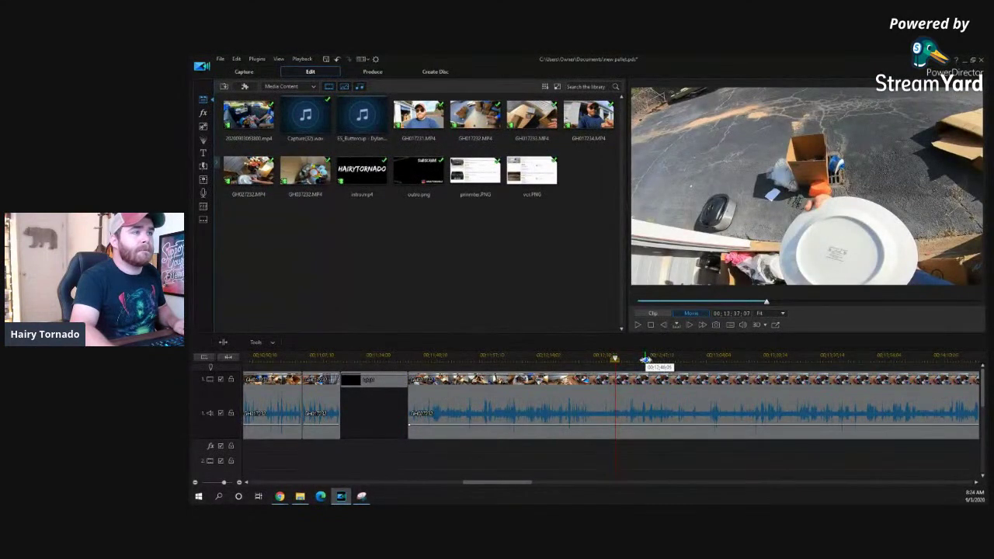
{"action": "left_click", "coordinate": [636, 358]}
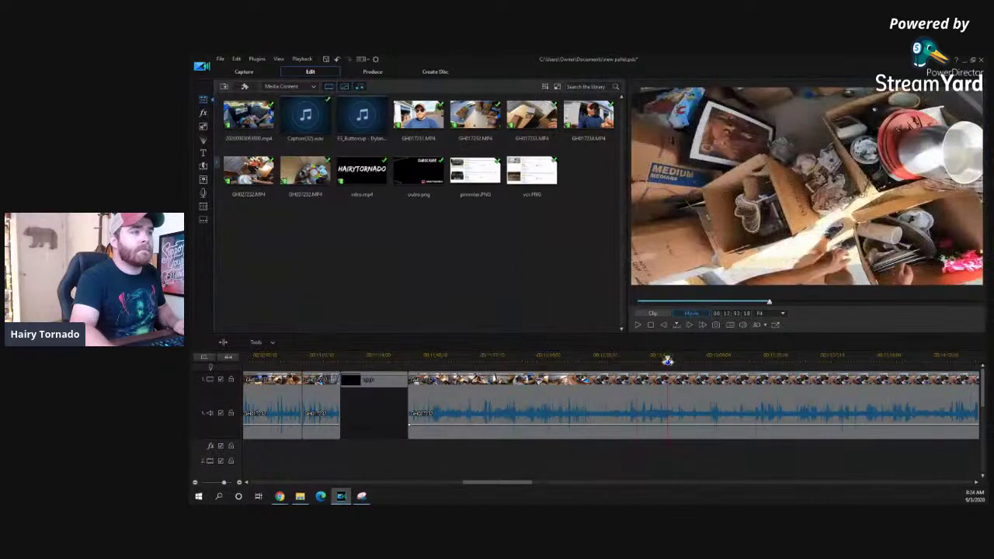
{"action": "left_click", "coordinate": [666, 359]}
{"action": "left_click", "coordinate": [703, 359]}
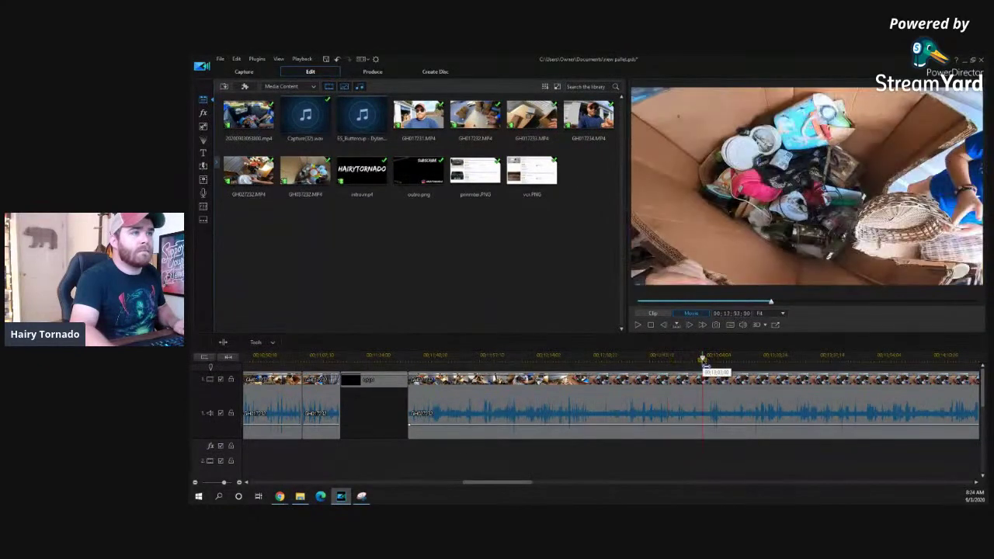
- Play the footage from the box of plates at about 00:12:38 to the books at about 00:13:06
{"action": "left_click", "coordinate": [619, 359]}
{"action": "key", "text": "space"}
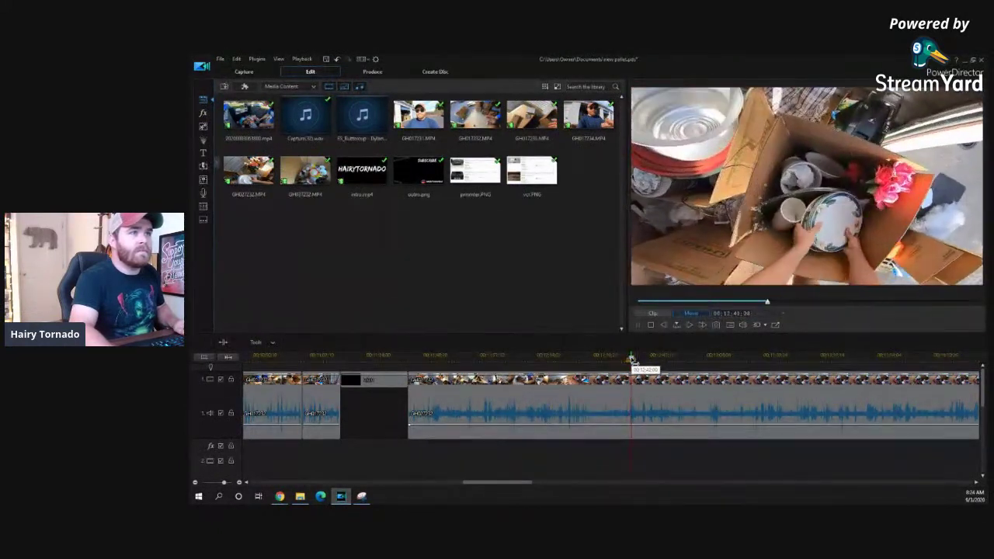
{"action": "left_click_drag", "start_coordinate": [641, 358], "coordinate": [663, 357]}
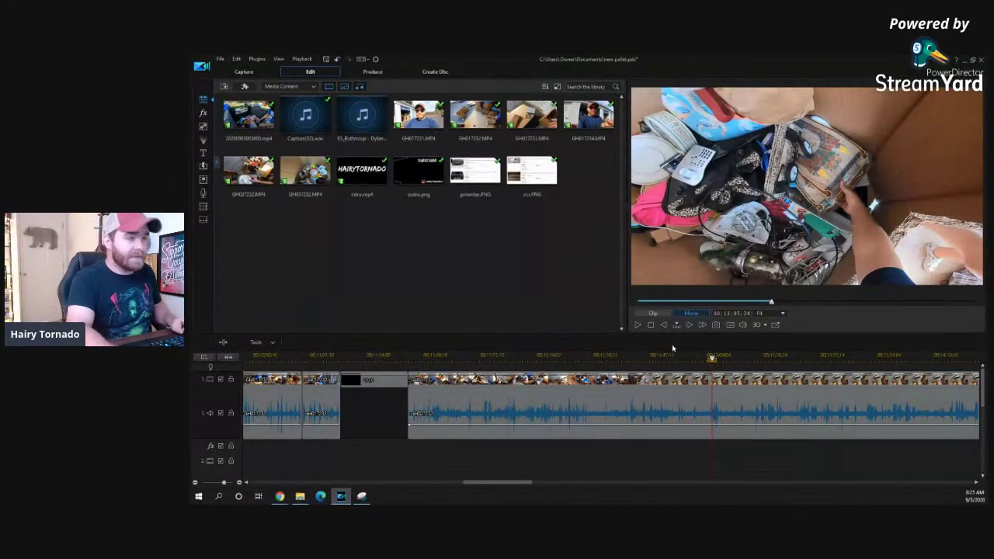
{"action": "key", "text": "space"}
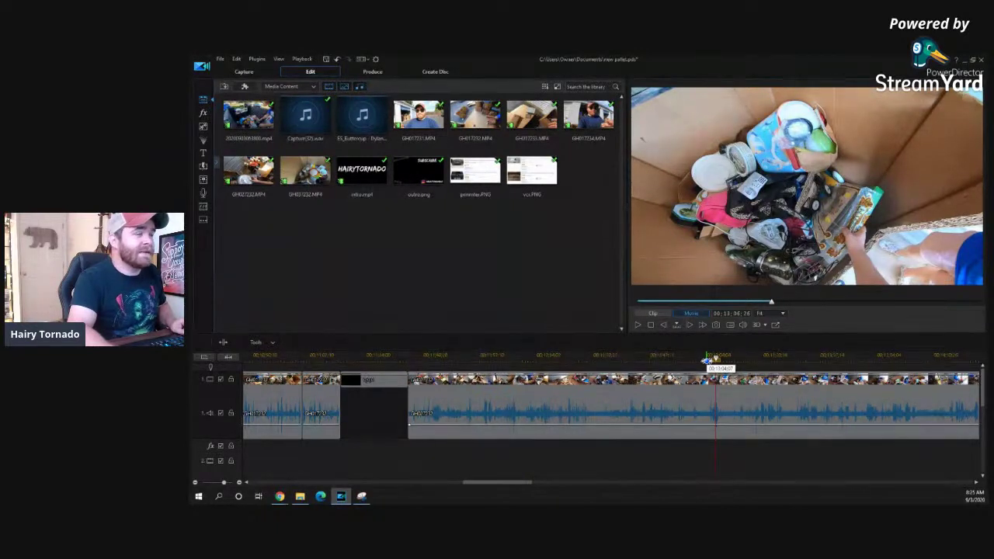
{"action": "left_click", "coordinate": [708, 359]}
{"action": "key", "text": "space"}
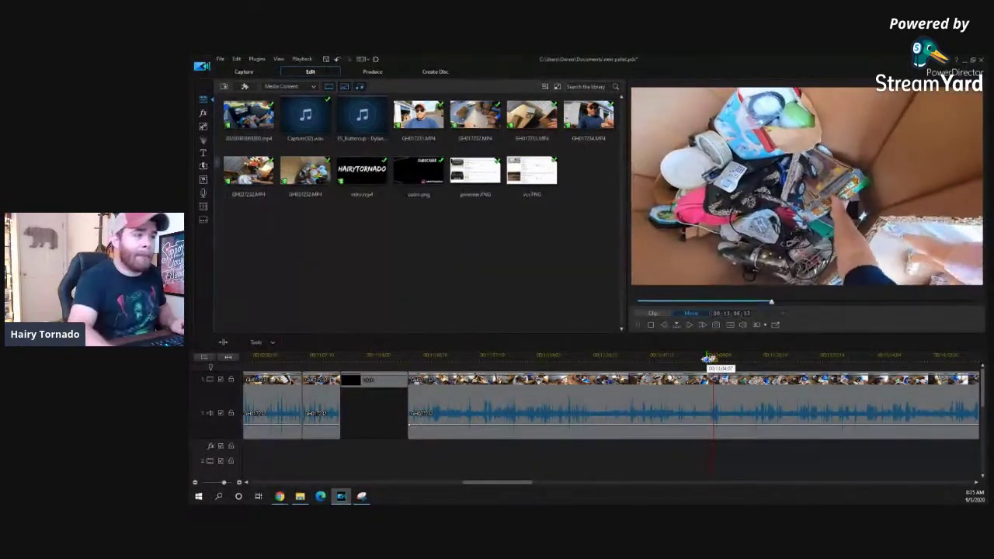
- Split the footage at 00:12:55:02 and delete the part between the black color board and that split
{"action": "left_click", "coordinate": [551, 357]}
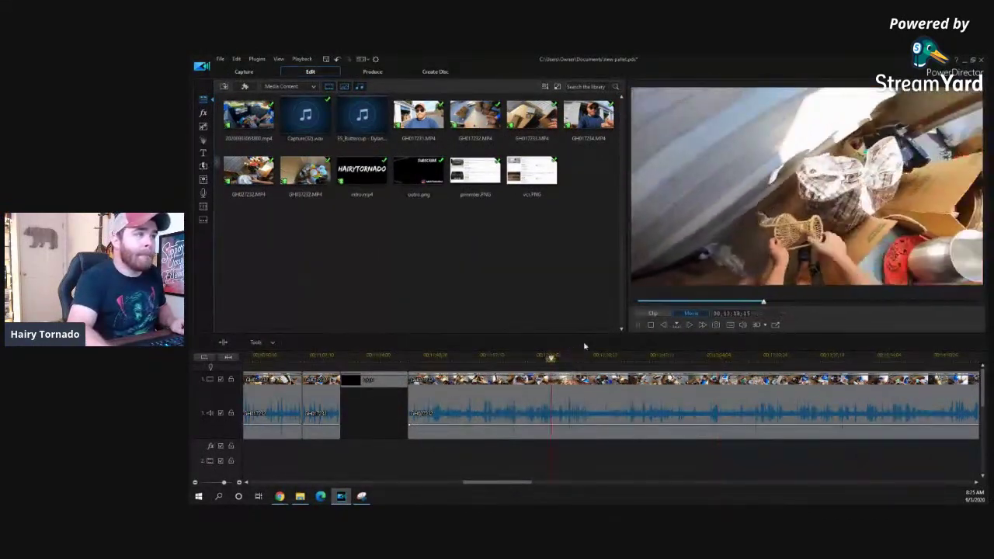
{"action": "left_click", "coordinate": [416, 357]}
{"action": "mouse_move", "coordinate": [416, 358]}
{"action": "left_mouse_down"}
{"action": "mouse_move", "coordinate": [690, 360]}
{"action": "mouse_move", "coordinate": [657, 359]}
{"action": "left_mouse_up"}
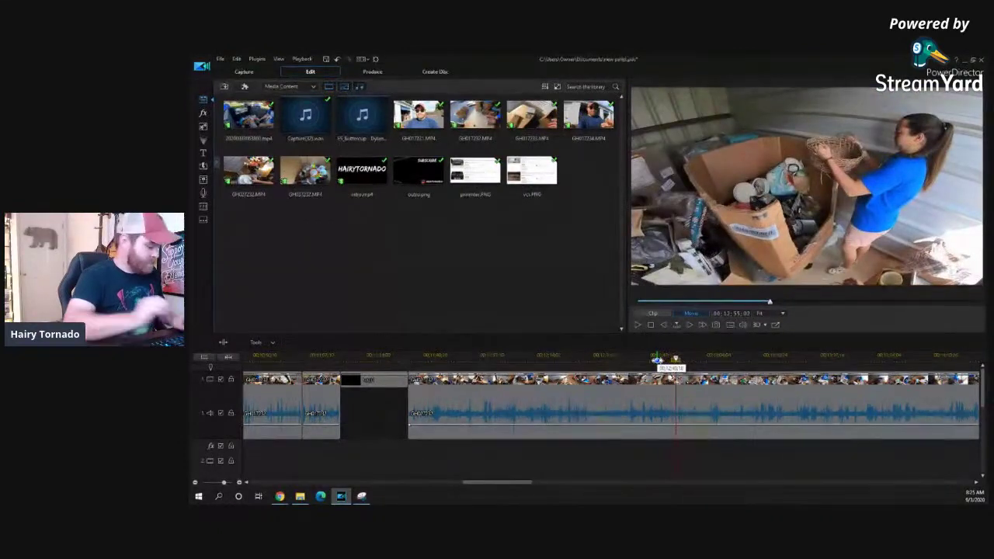
{"action": "key", "text": "ctrl+t"}
{"action": "left_click", "coordinate": [599, 407]}
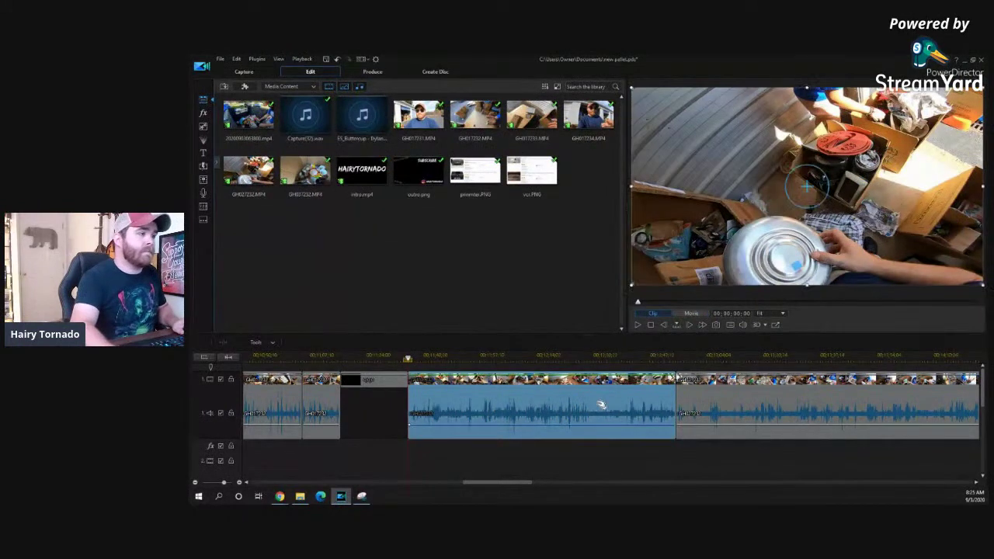
{"action": "key", "text": "Delete"}
- Split the clip at 00:11:42:07 and about four seconds further on, and delete the short segment between the splits
{"action": "key", "text": "space"}
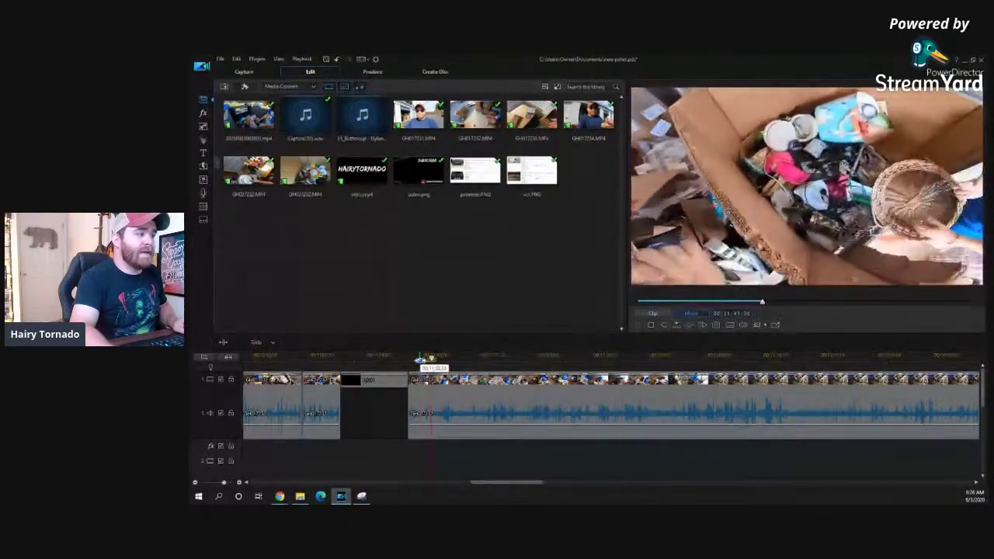
{"action": "left_click_drag", "start_coordinate": [426, 358], "coordinate": [440, 362]}
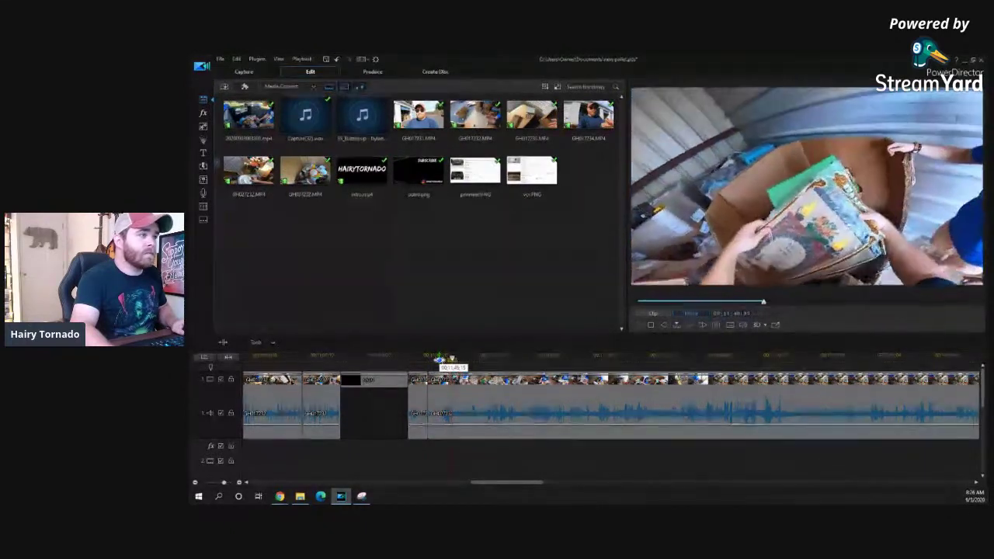
{"action": "left_click", "coordinate": [441, 359]}
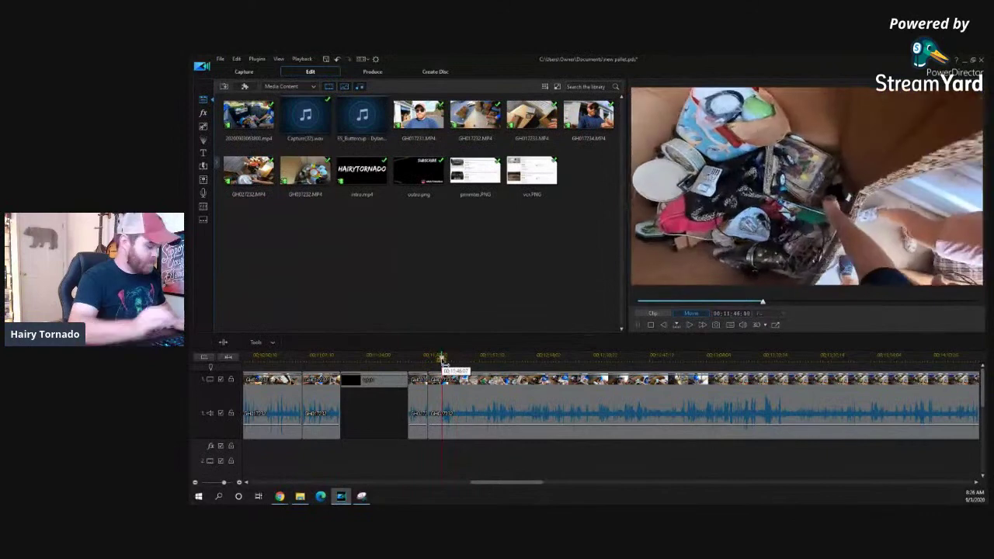
{"action": "left_click", "coordinate": [443, 382]}
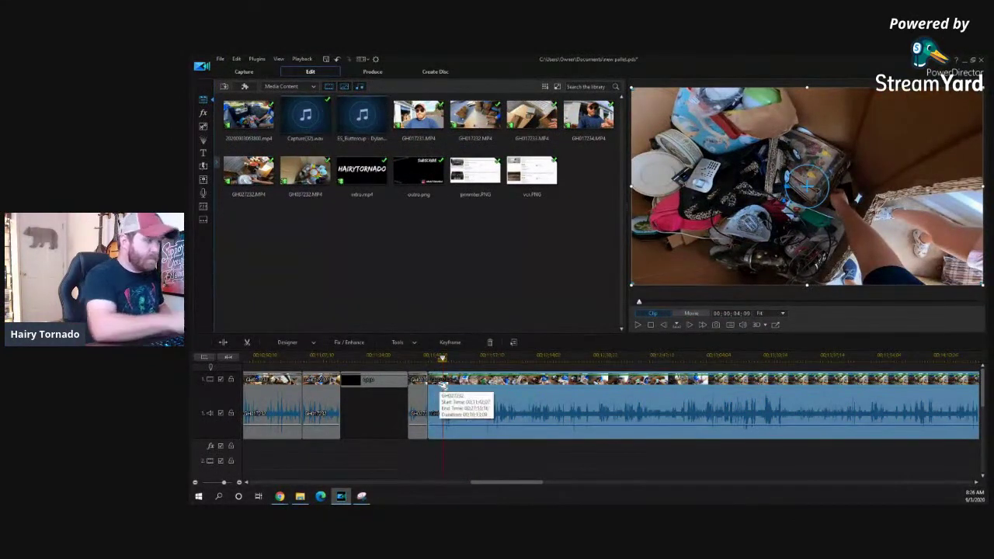
{"action": "left_click", "coordinate": [440, 387]}
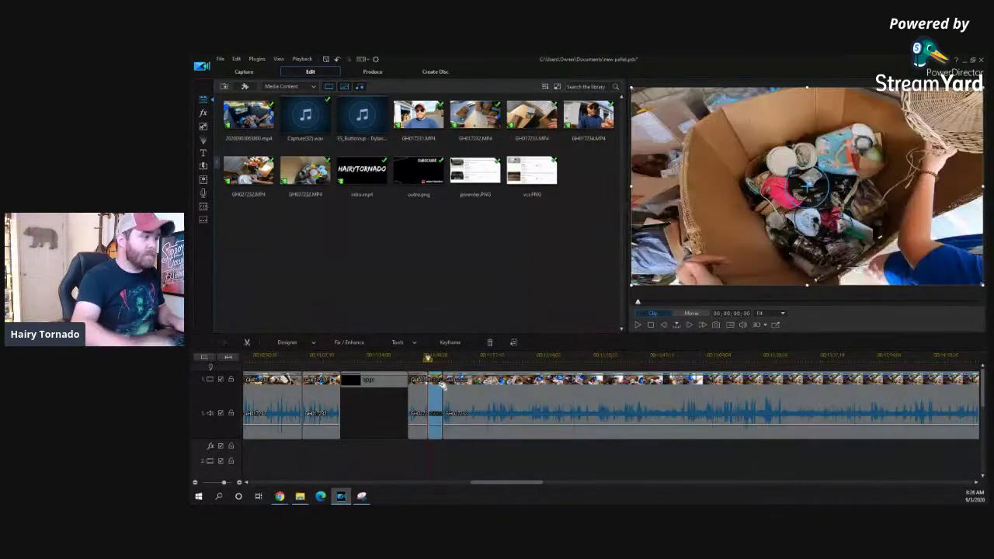
- Cut out the short segment from about 00:12:03 to 00:12:07:05, closing the gap on the main track
{"action": "key", "text": "space"}
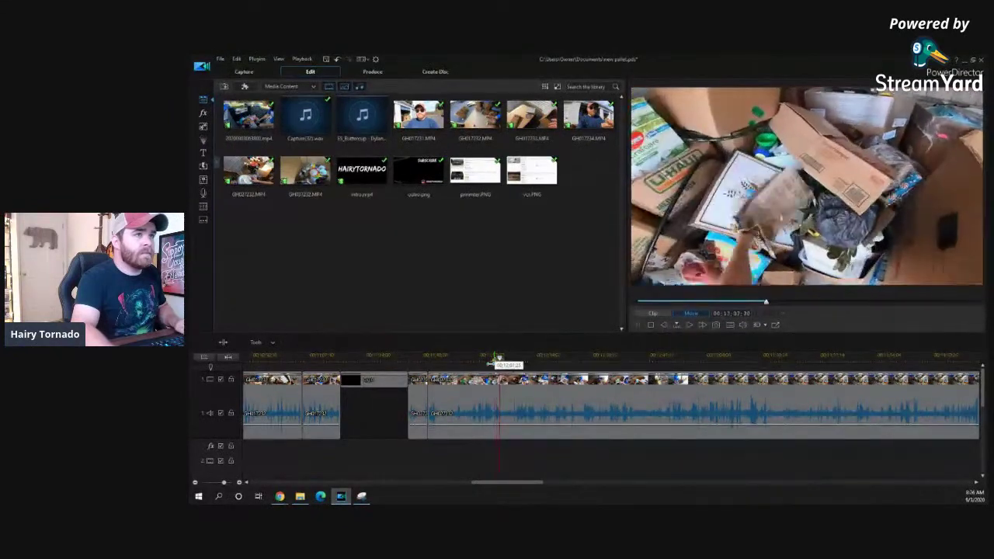
{"action": "mouse_move", "coordinate": [495, 357]}
{"action": "left_mouse_down"}
{"action": "mouse_move", "coordinate": [528, 358]}
{"action": "mouse_move", "coordinate": [512, 360]}
{"action": "left_mouse_up"}
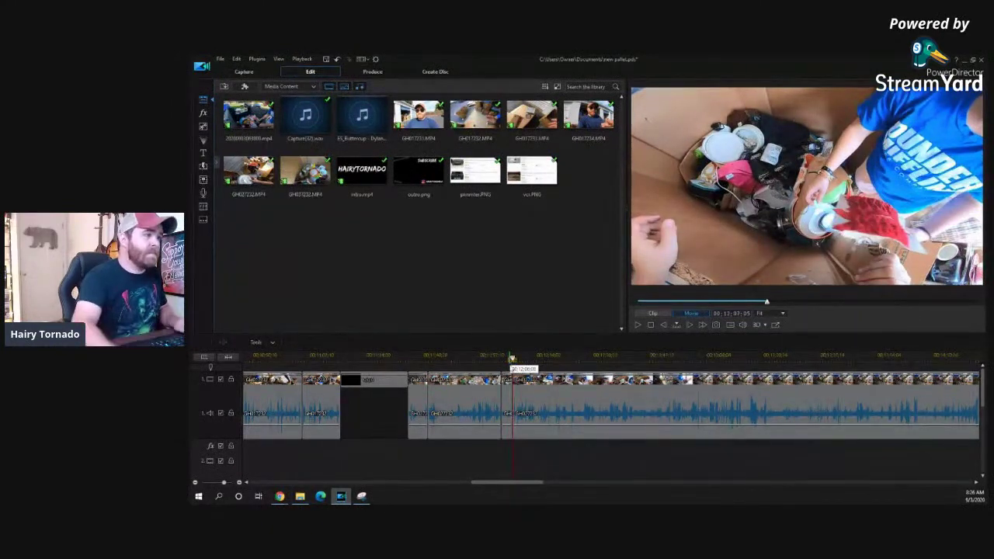
{"action": "left_click", "coordinate": [512, 396]}
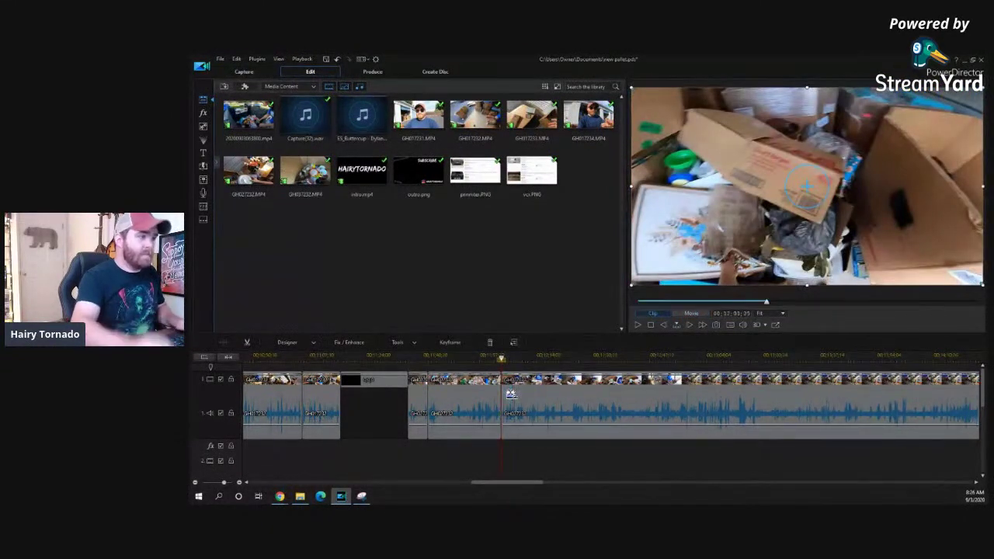
- Split the footage at 00:12:19:29 and remove the roughly ten-second segment that follows, closing the gap
{"action": "key", "text": "space"}
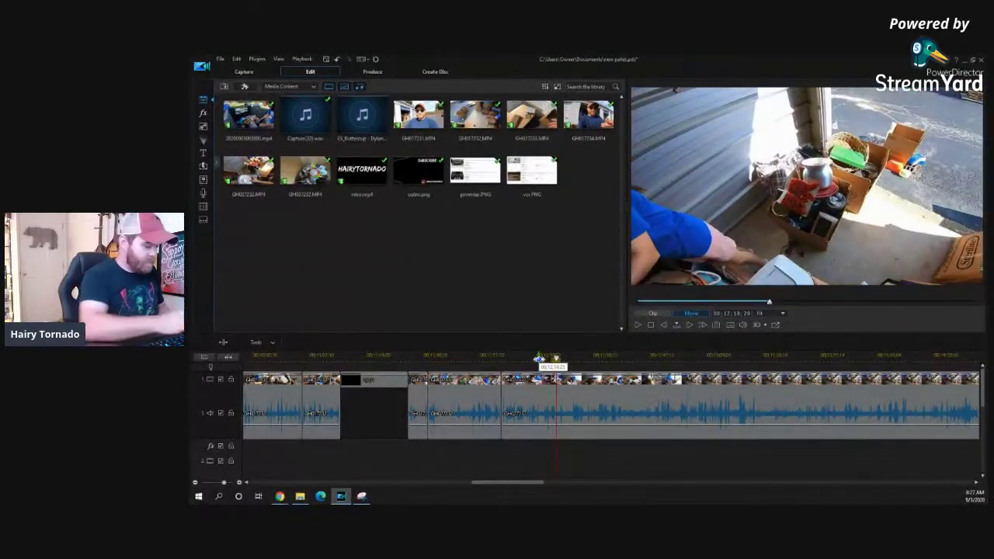
{"action": "left_click_drag", "start_coordinate": [560, 359], "coordinate": [588, 358]}
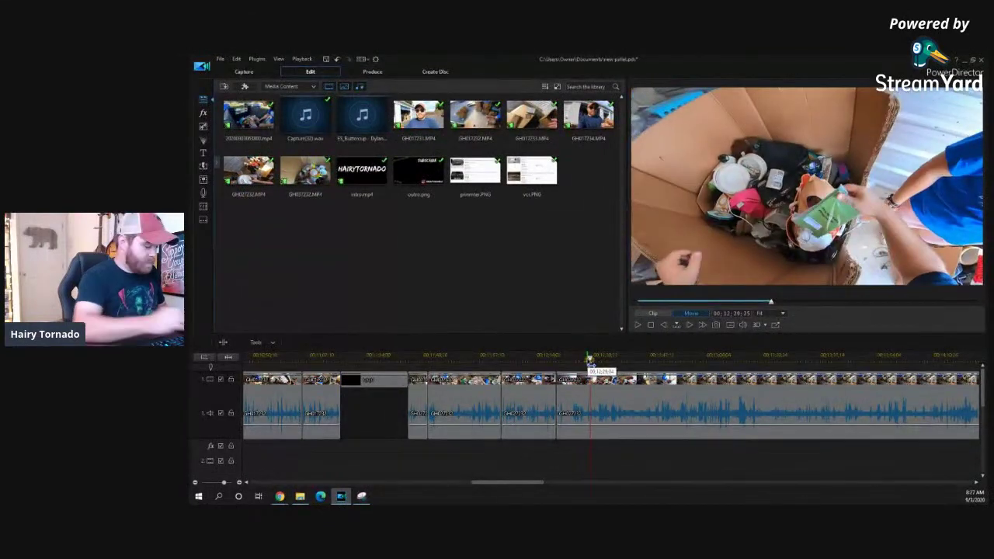
{"action": "left_click", "coordinate": [567, 393]}
- Review the footage after the last cut and split the clip at 00:12:28:10, where the blue package is held up
{"action": "key", "text": "space"}
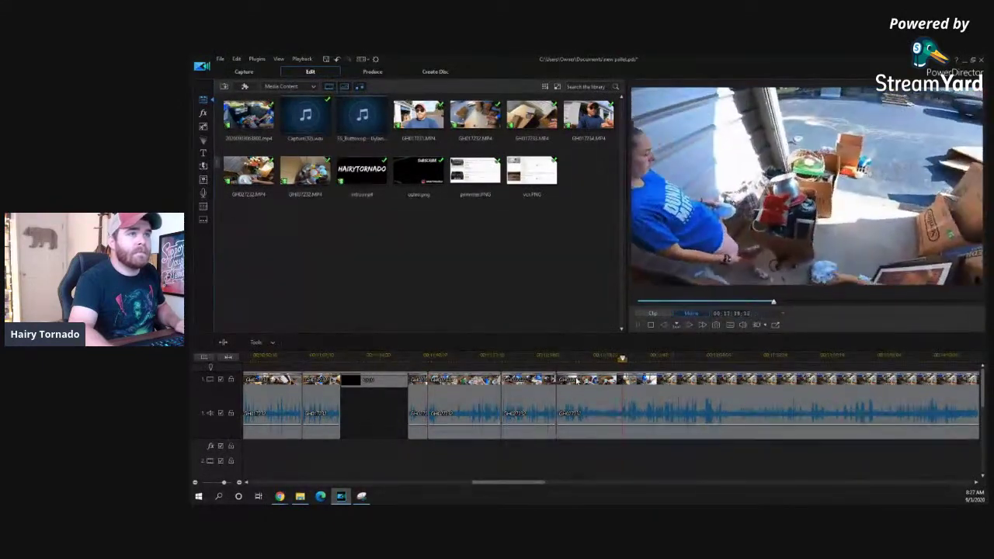
{"action": "left_click", "coordinate": [567, 359]}
{"action": "left_click_drag", "start_coordinate": [566, 361], "coordinate": [577, 360]}
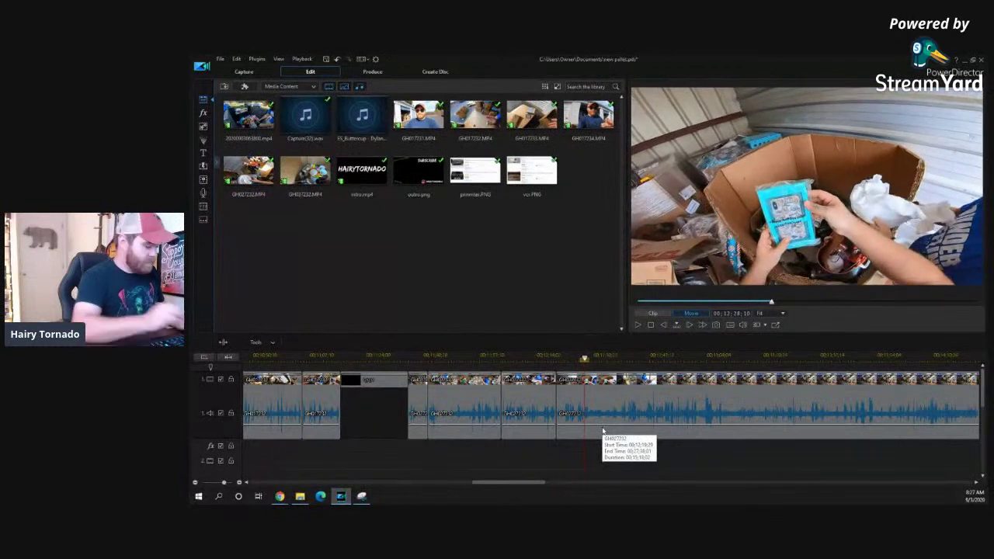
- Play the footage from about 00:13:10, where the green bottle is carried outside
{"action": "left_click", "coordinate": [730, 358]}
{"action": "left_click_drag", "start_coordinate": [511, 483], "coordinate": [536, 482]}
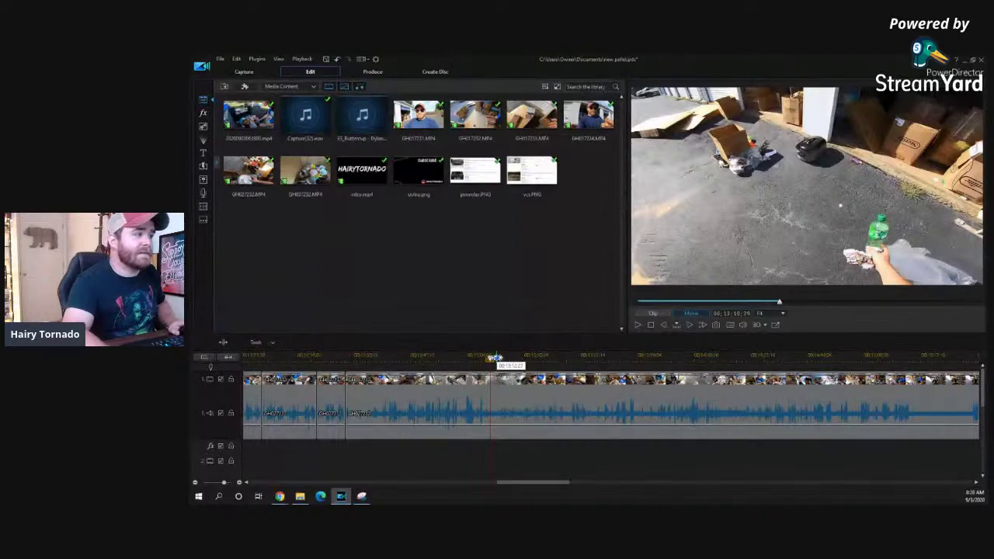
{"action": "key", "text": "space"}
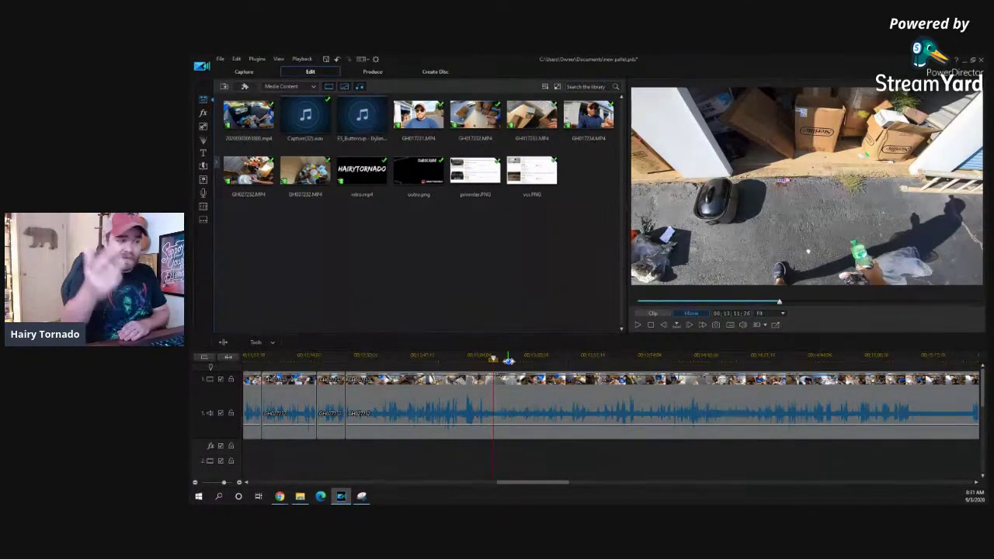
- Cut out the footage between the split at 00:12:28:10 and about 00:12:50, closing the gap on the main track
{"action": "left_click", "coordinate": [481, 359]}
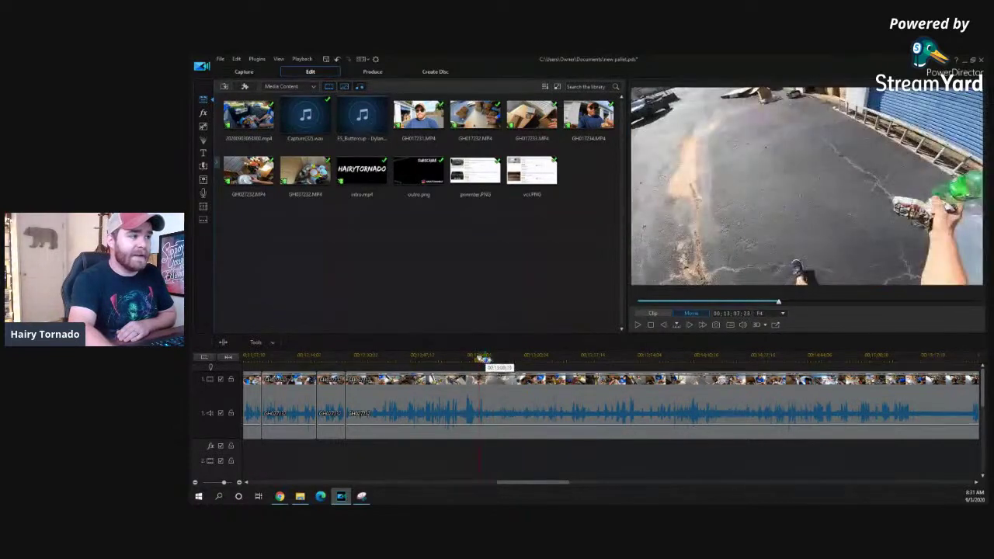
{"action": "left_click", "coordinate": [487, 360]}
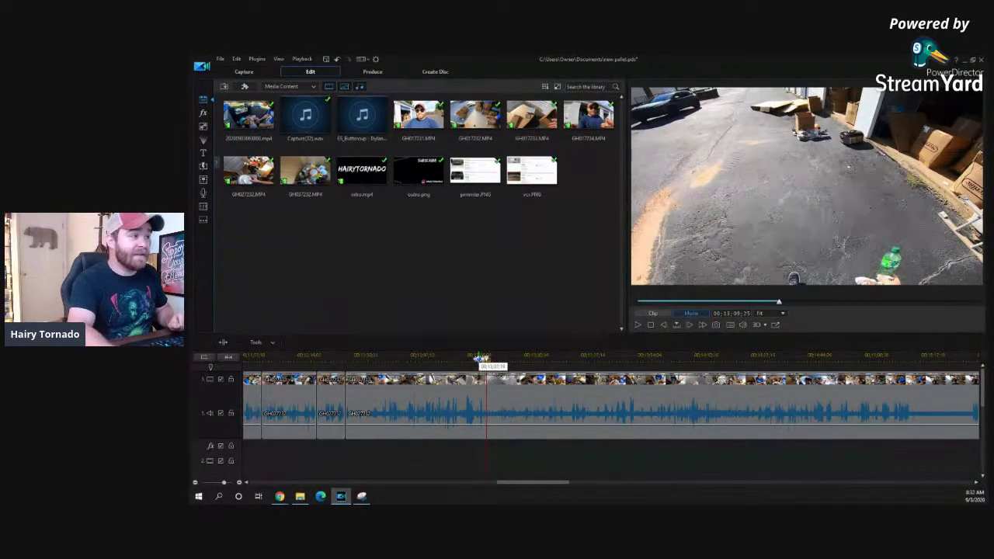
{"action": "left_click_drag", "start_coordinate": [484, 359], "coordinate": [479, 359]}
{"action": "left_click", "coordinate": [483, 358]}
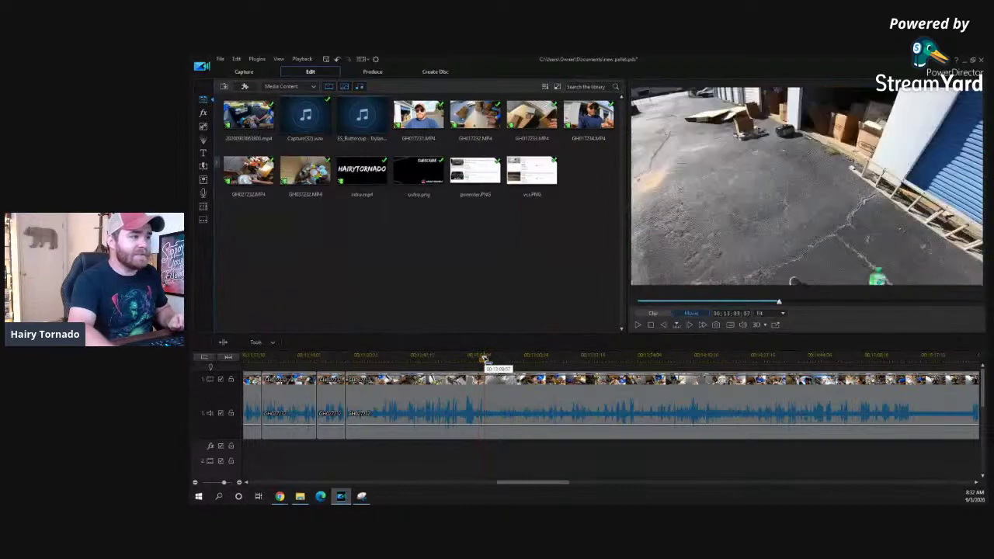
{"action": "left_click_drag", "start_coordinate": [471, 356], "coordinate": [421, 359]}
{"action": "left_click", "coordinate": [400, 404]}
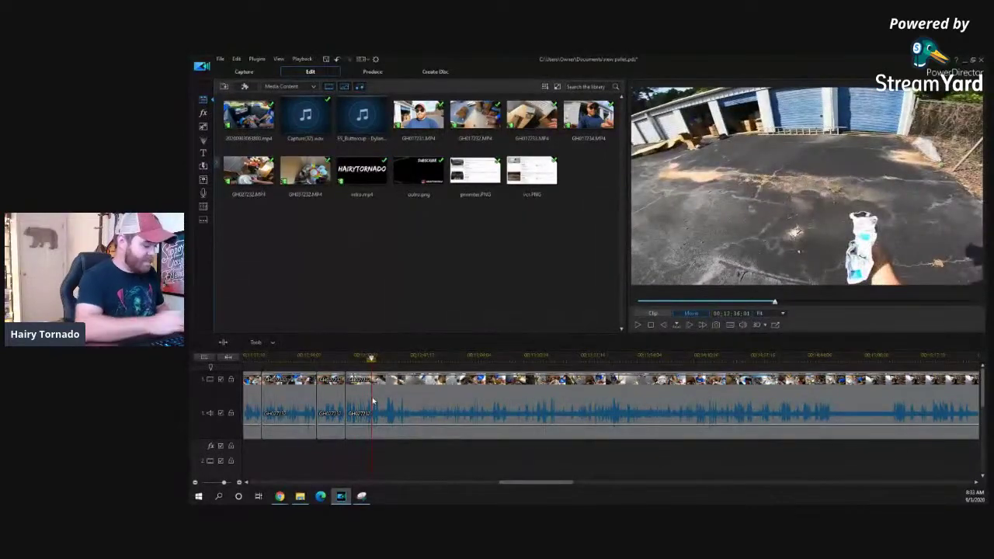
- Split the footage at 00:12:34:01 and again at 00:12:45:24, where the green bottle is carried outside
{"action": "key", "text": "space"}
{"action": "key", "text": "space"}
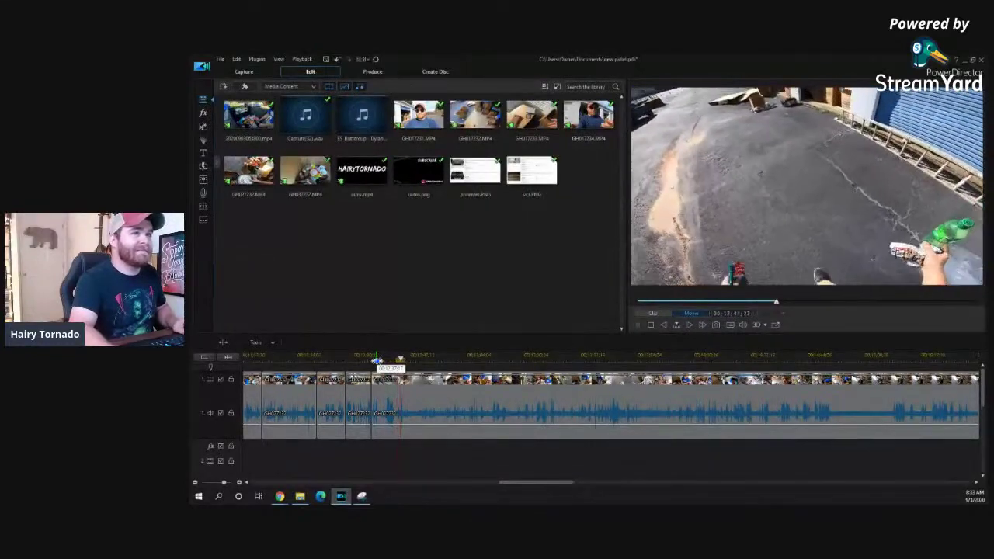
{"action": "key", "text": "space"}
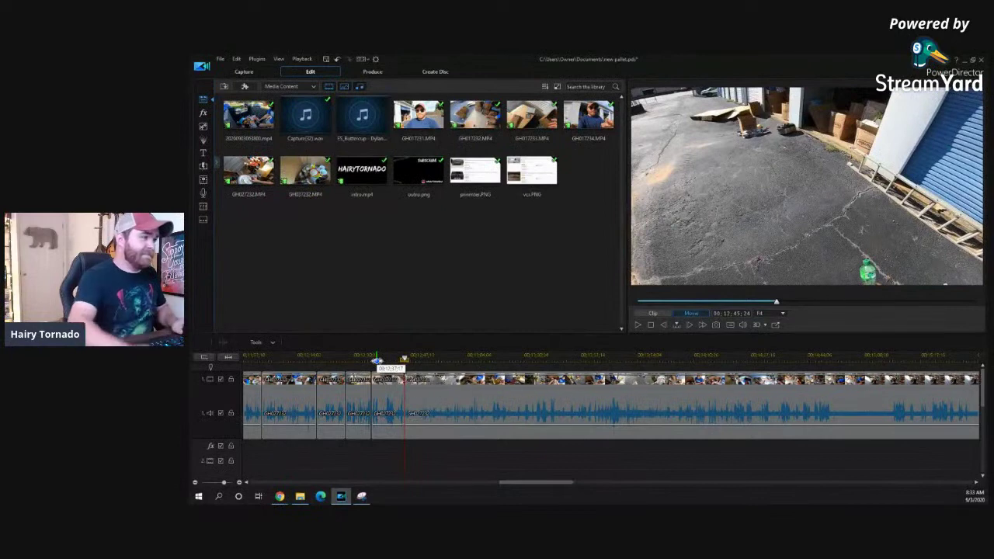
- Try to cut out the footage from the split at 00:12:45:24 to about 00:12:56, closing the gap
{"action": "left_click", "coordinate": [417, 358]}
{"action": "mouse_move", "coordinate": [417, 359]}
{"action": "left_mouse_down"}
{"action": "mouse_move", "coordinate": [451, 362]}
{"action": "mouse_move", "coordinate": [435, 363]}
{"action": "left_mouse_up"}
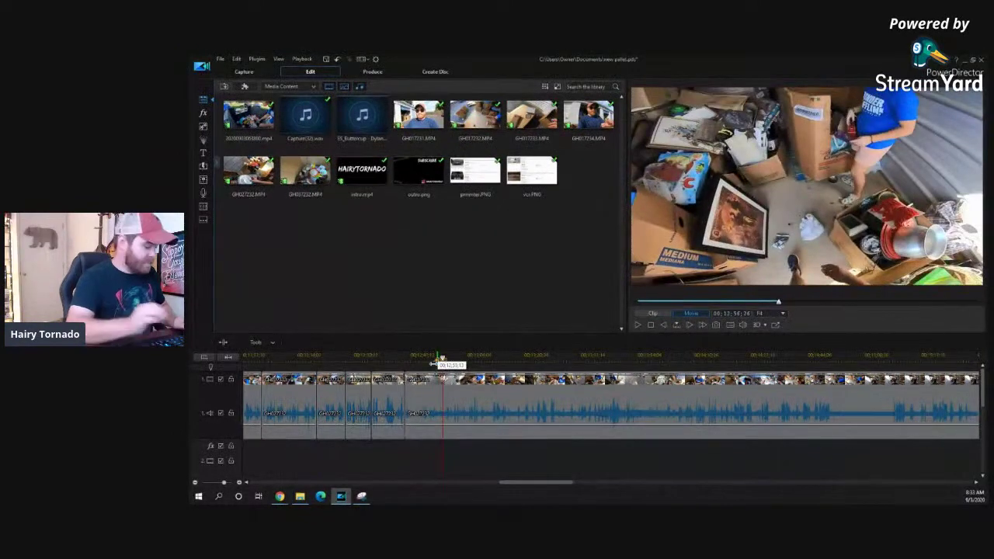
{"action": "left_click", "coordinate": [418, 396]}
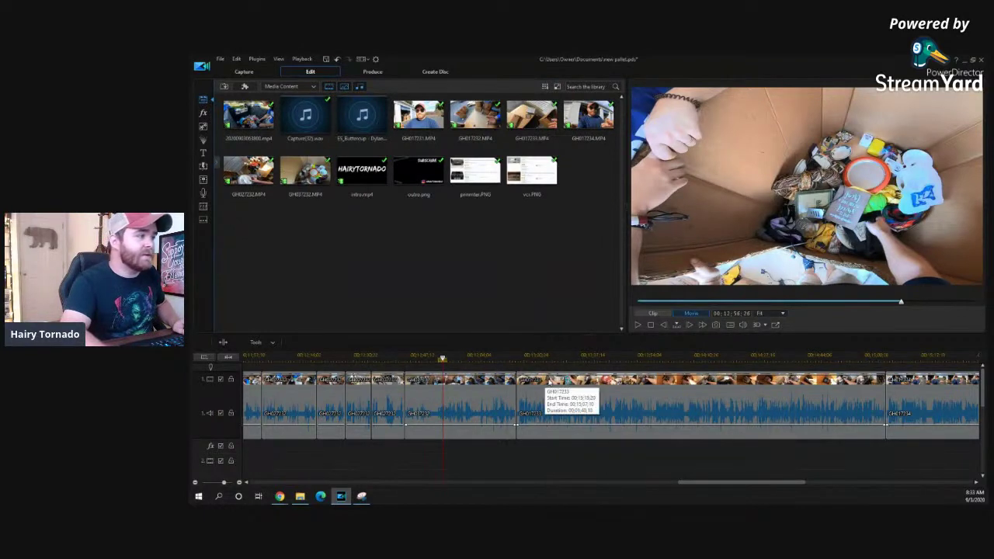
- Examine the footage on both sides of the 00:12:45:24 cut to check what the last removal took out
{"action": "left_click", "coordinate": [427, 355]}
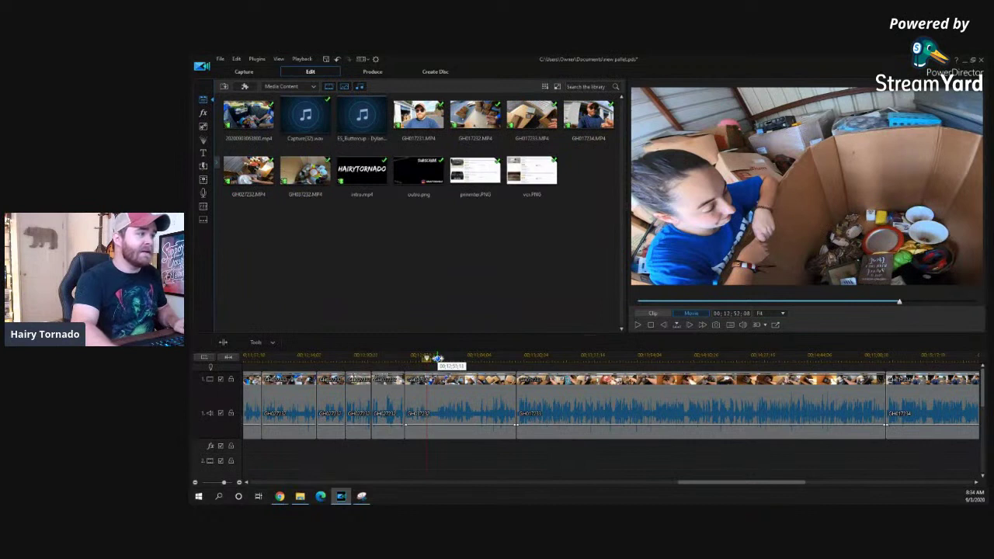
{"action": "left_click", "coordinate": [437, 358]}
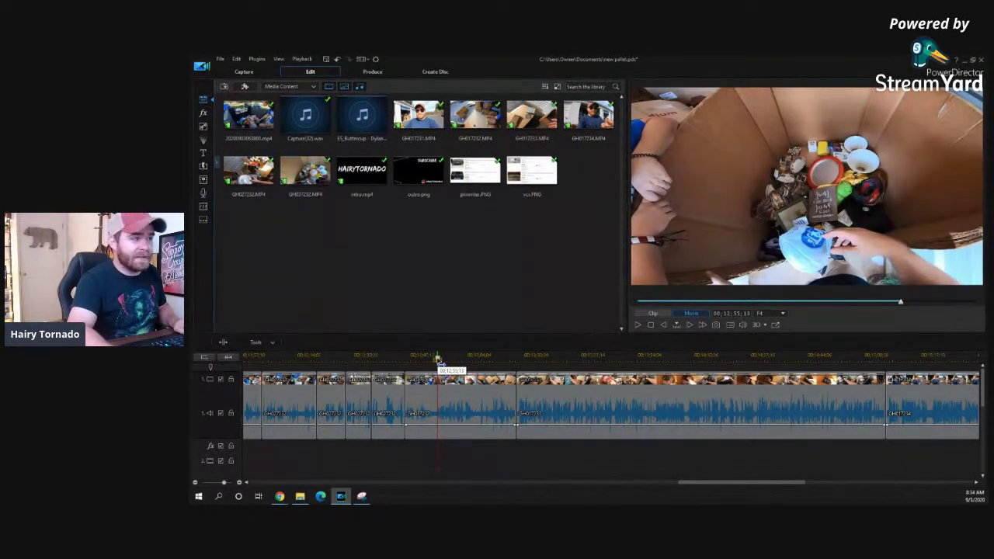
{"action": "key", "text": "space"}
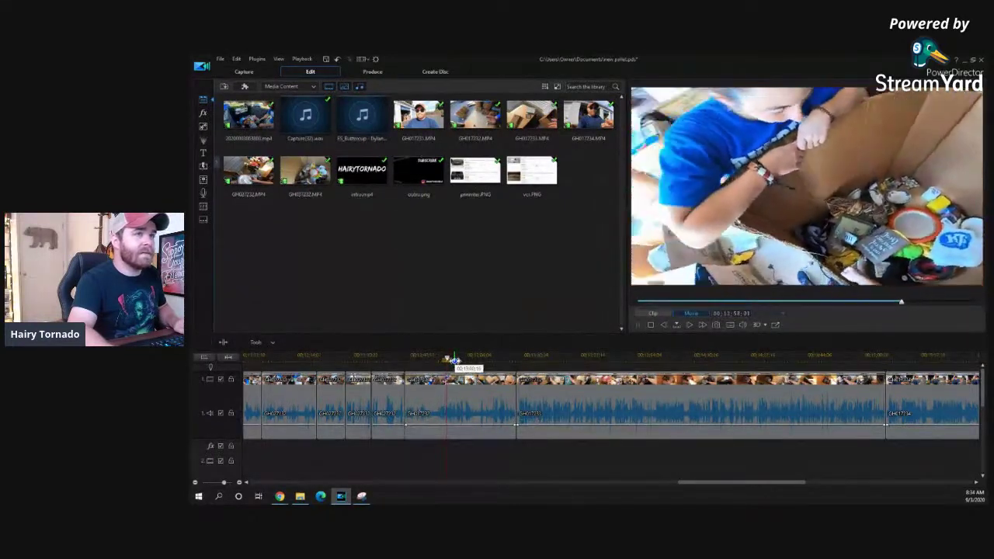
{"action": "left_click", "coordinate": [396, 359]}
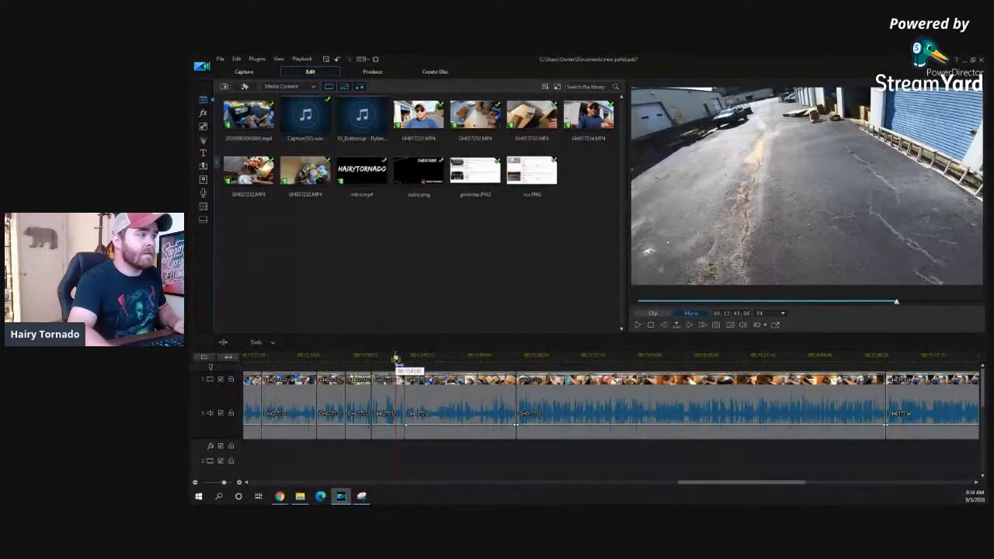
{"action": "key", "text": "space"}
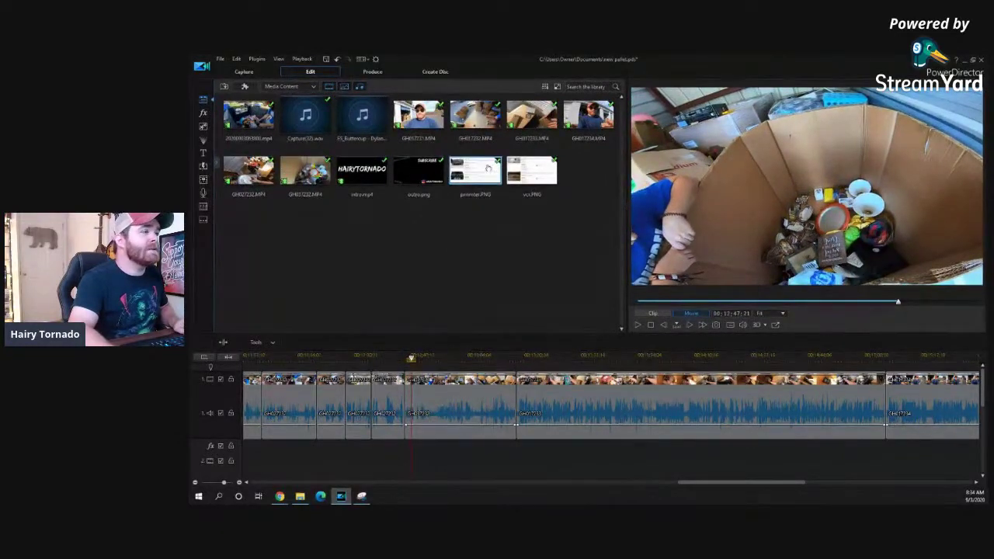
{"action": "mouse_move", "coordinate": [743, 482]}
{"action": "left_mouse_down"}
{"action": "mouse_move", "coordinate": [782, 483]}
{"action": "mouse_move", "coordinate": [715, 489]}
{"action": "left_mouse_up"}
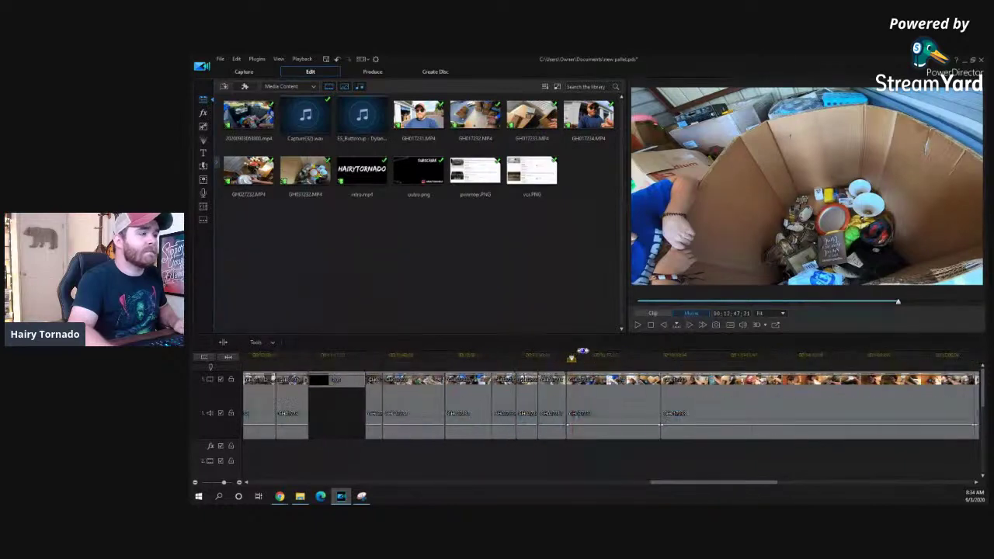
{"action": "scroll", "coordinate": [582, 352], "scroll_direction": "down", "scroll_amount": 3}
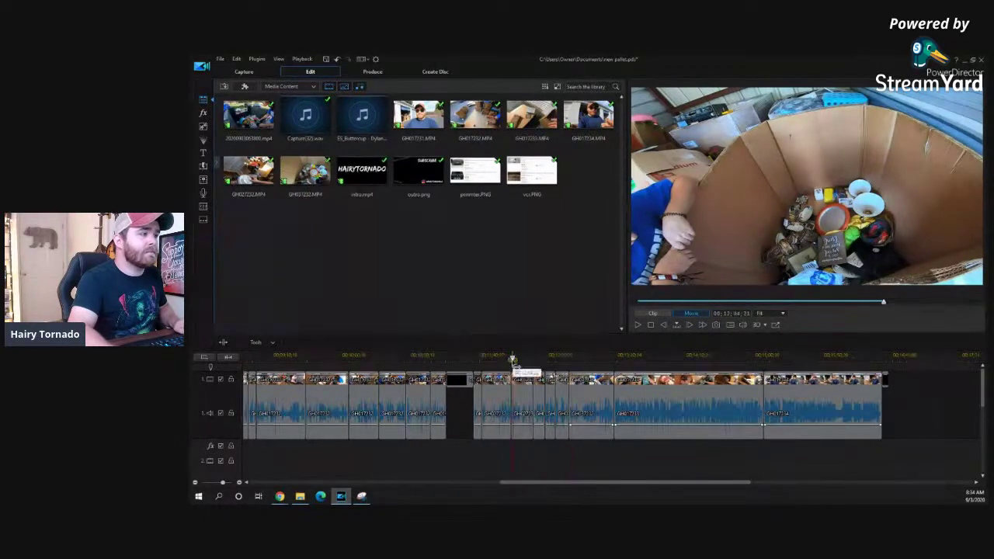
{"action": "key", "text": "space"}
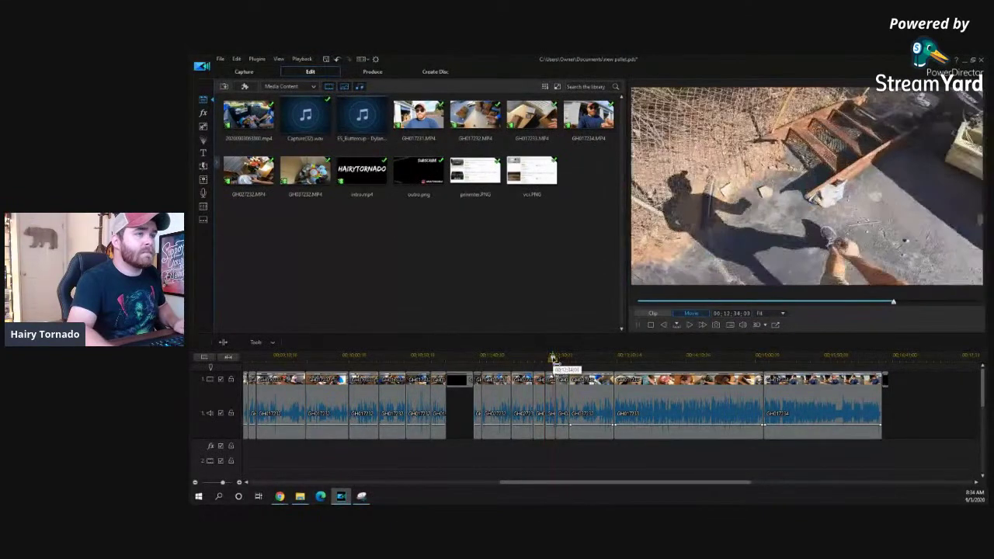
{"action": "left_click_drag", "start_coordinate": [566, 358], "coordinate": [577, 359]}
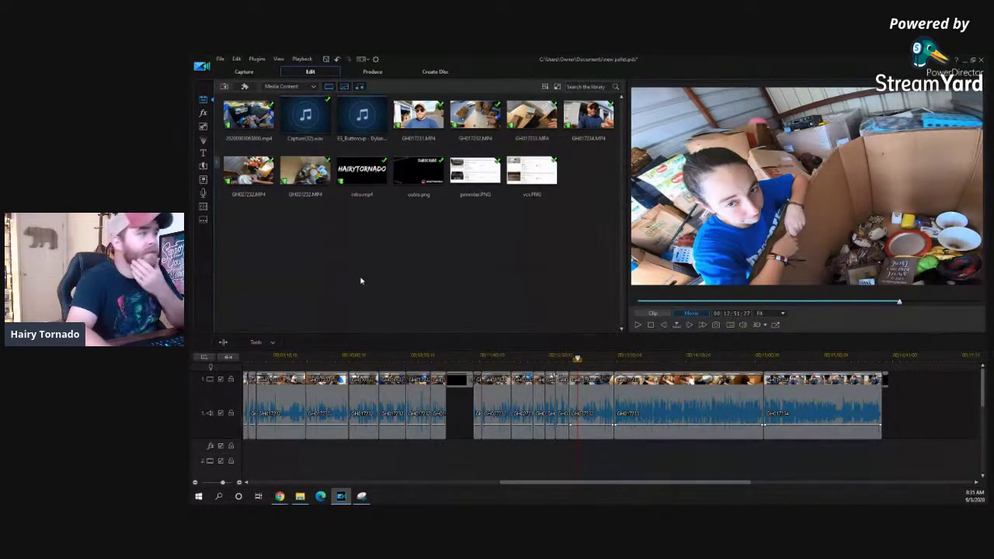
- Import the GH027232 video again from the DCIM/100GOPRO folder on the EOS_DIGITAL drive
{"action": "mouse_move", "coordinate": [236, 175]}
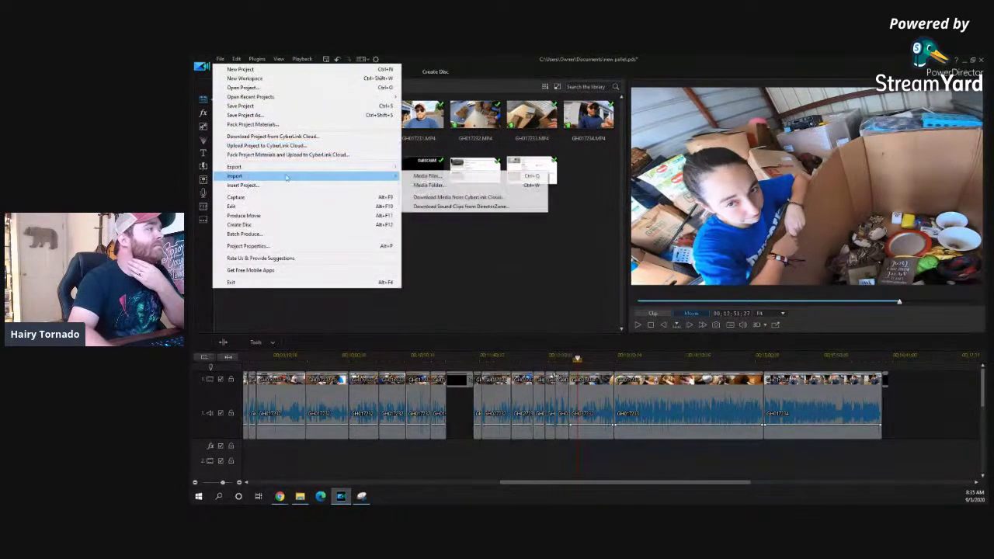
{"action": "left_click", "coordinate": [466, 176]}
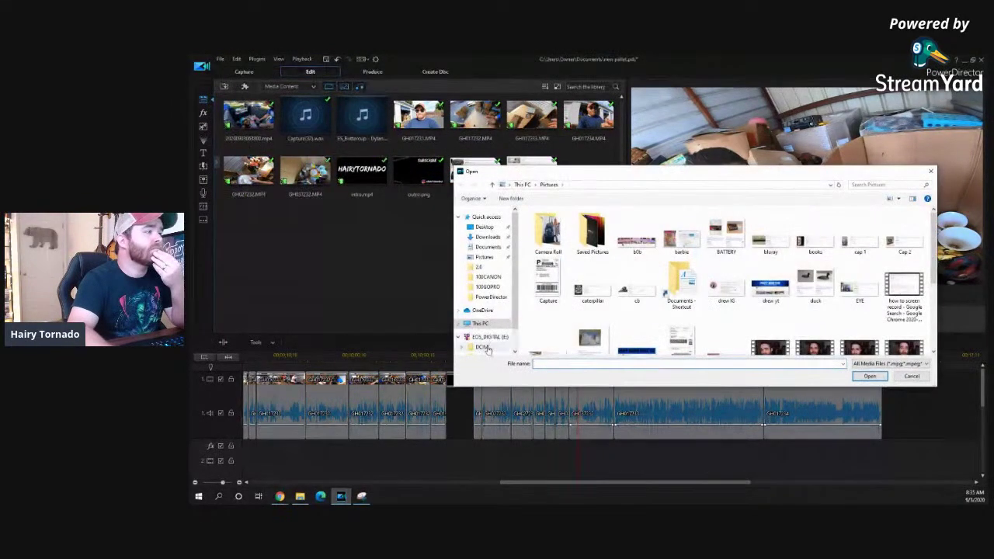
{"action": "scroll", "coordinate": [497, 310], "scroll_direction": "down", "scroll_amount": 1}
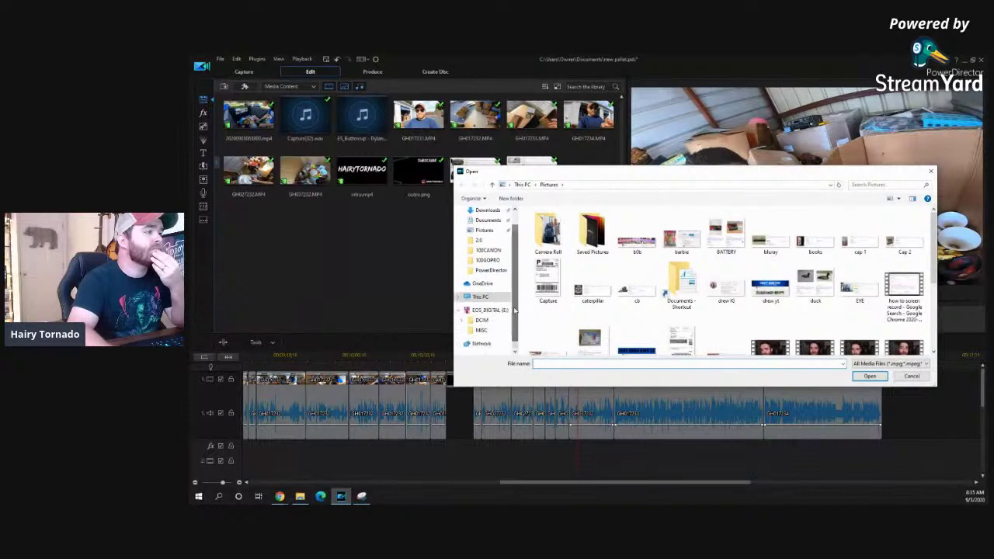
{"action": "left_click", "coordinate": [482, 320]}
{"action": "double_click", "coordinate": [550, 223]}
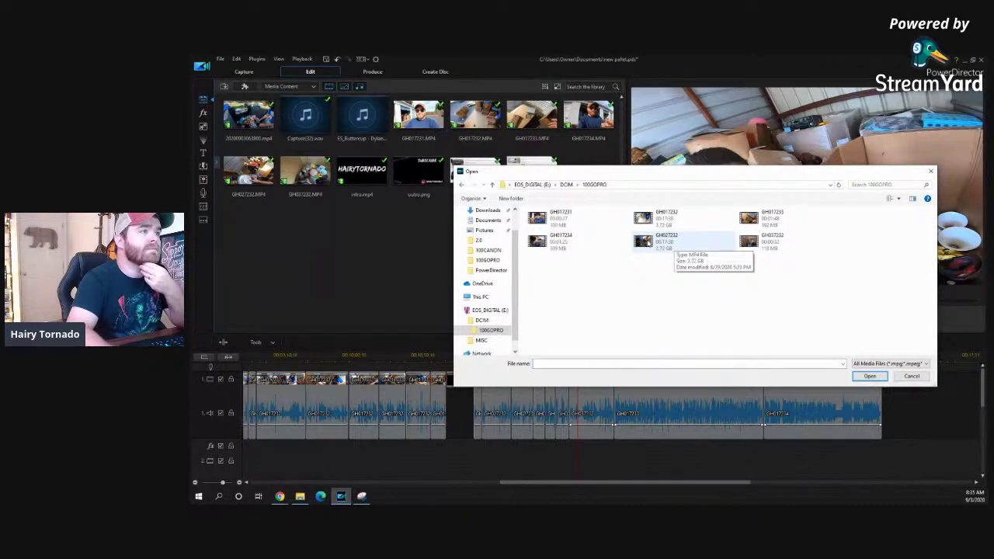
{"action": "left_click", "coordinate": [649, 242]}
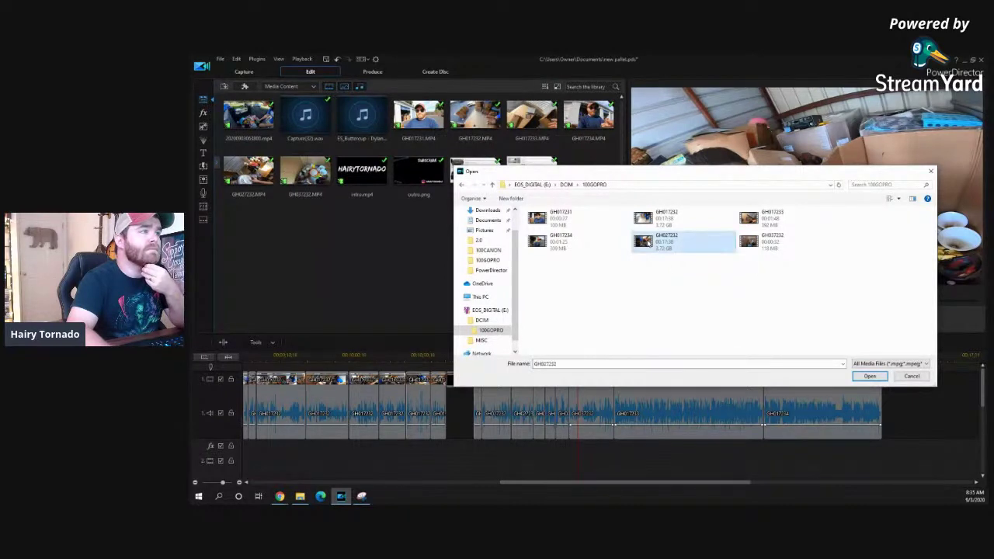
{"action": "left_click", "coordinate": [870, 377]}
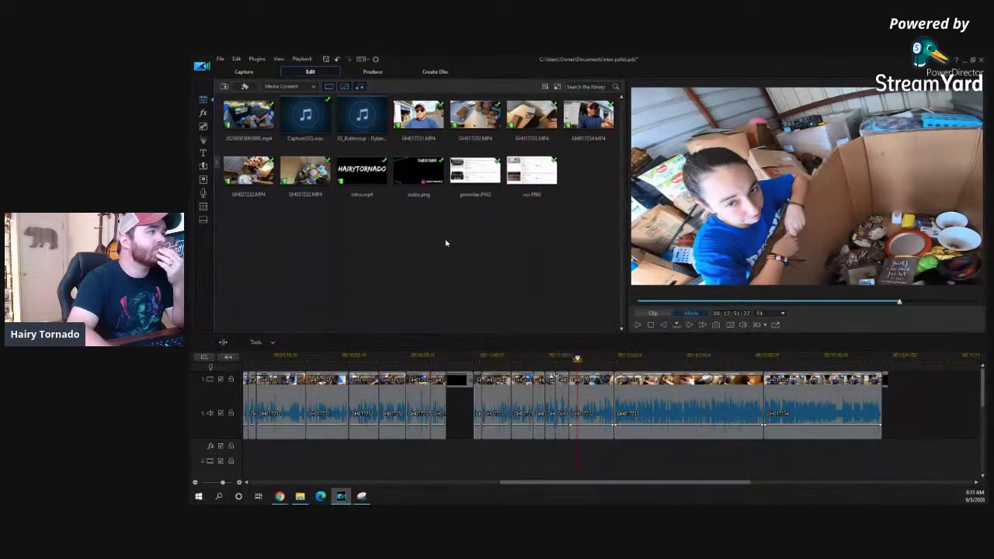
- Preview the GH027232.MP4 clip from the media library, and undo the last footage removal on the timeline
{"action": "left_click", "coordinate": [250, 173]}
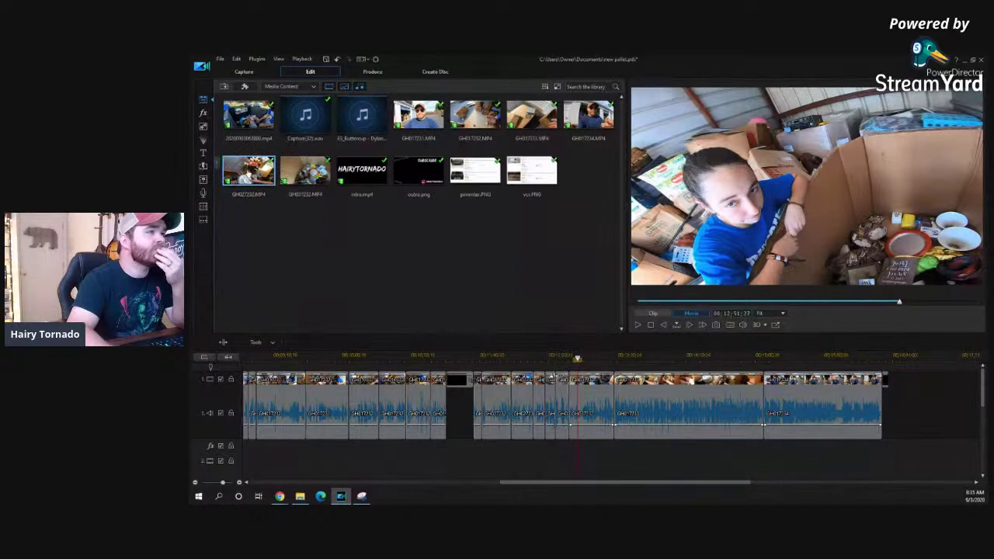
{"action": "key", "text": "space"}
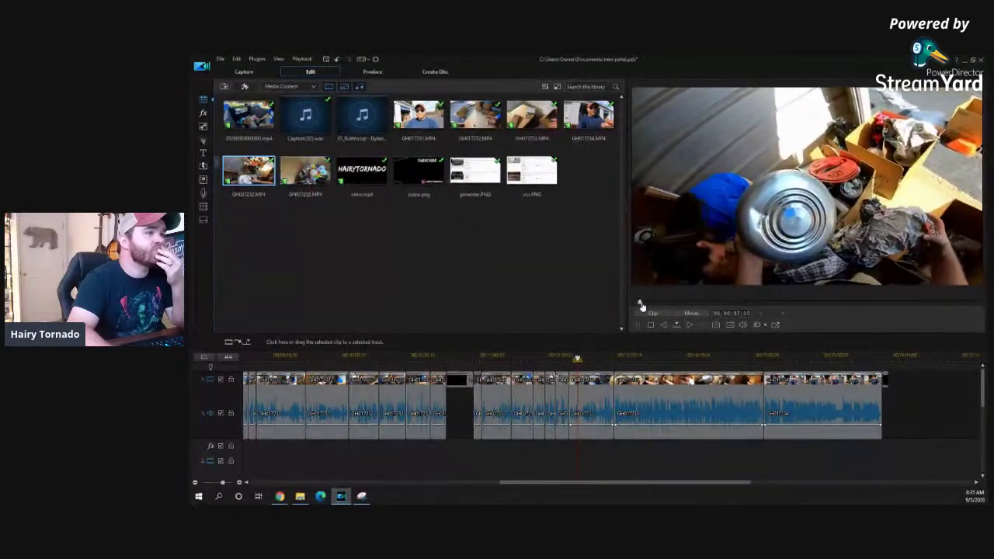
{"action": "left_click_drag", "start_coordinate": [658, 305], "coordinate": [692, 303]}
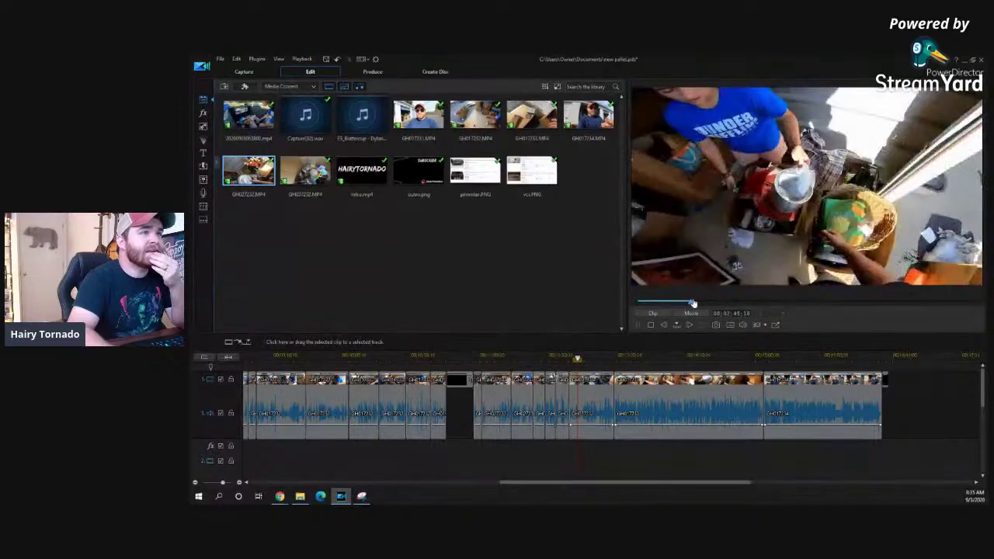
{"action": "left_click_drag", "start_coordinate": [699, 303], "coordinate": [715, 304]}
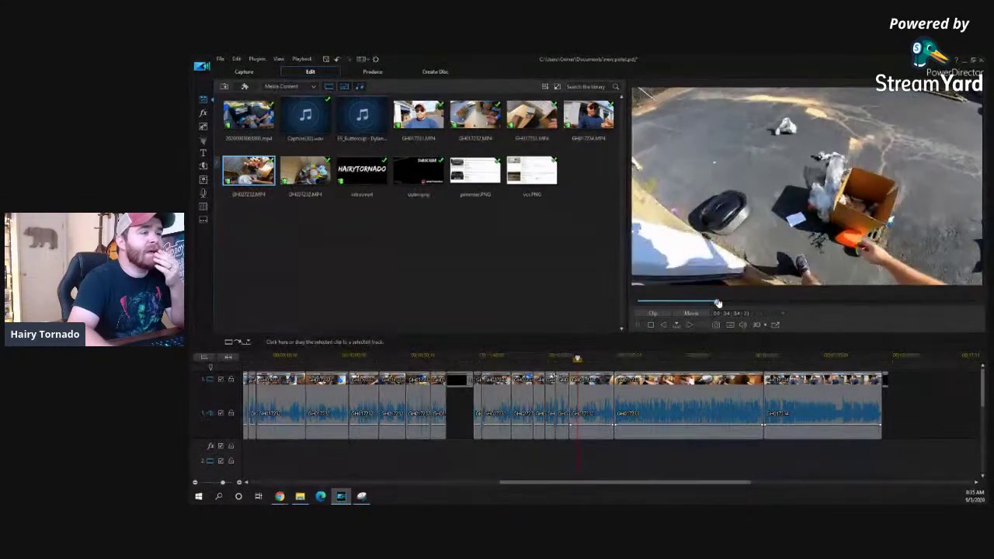
{"action": "left_click", "coordinate": [337, 60]}
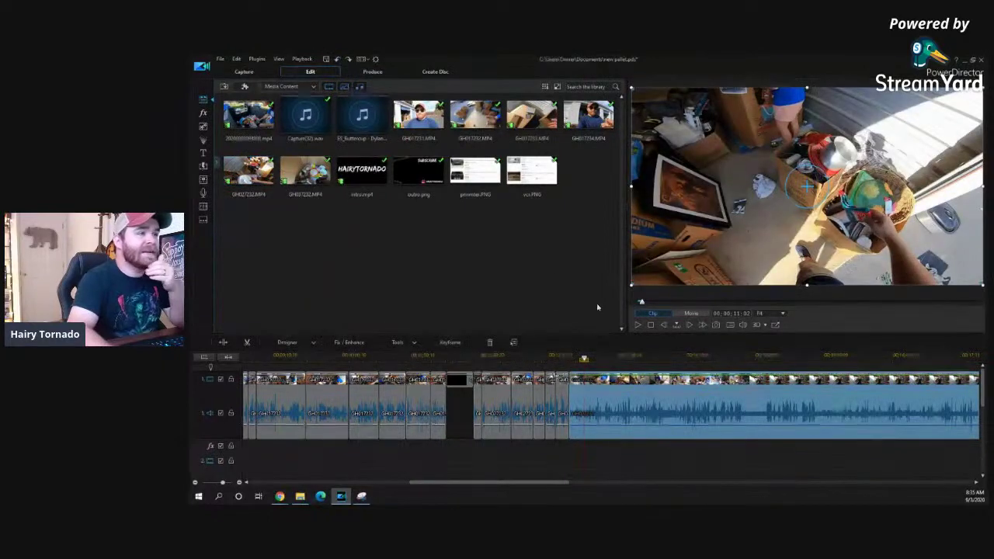
- Split the footage at 00:12:56:25 and remove the segment between 00:12:45:24 and that split, closing the gap
{"action": "left_click", "coordinate": [573, 357]}
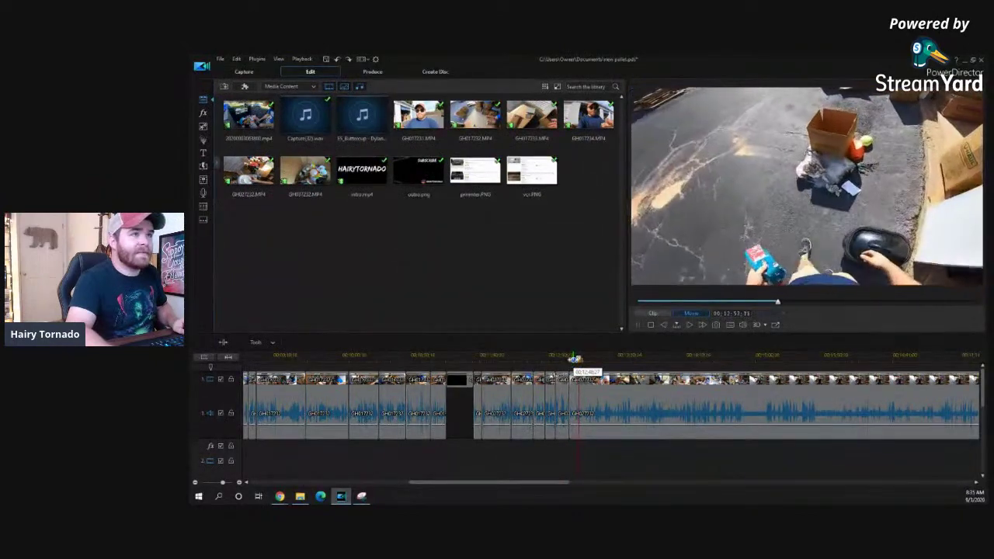
{"action": "left_click_drag", "start_coordinate": [529, 481], "coordinate": [537, 483]}
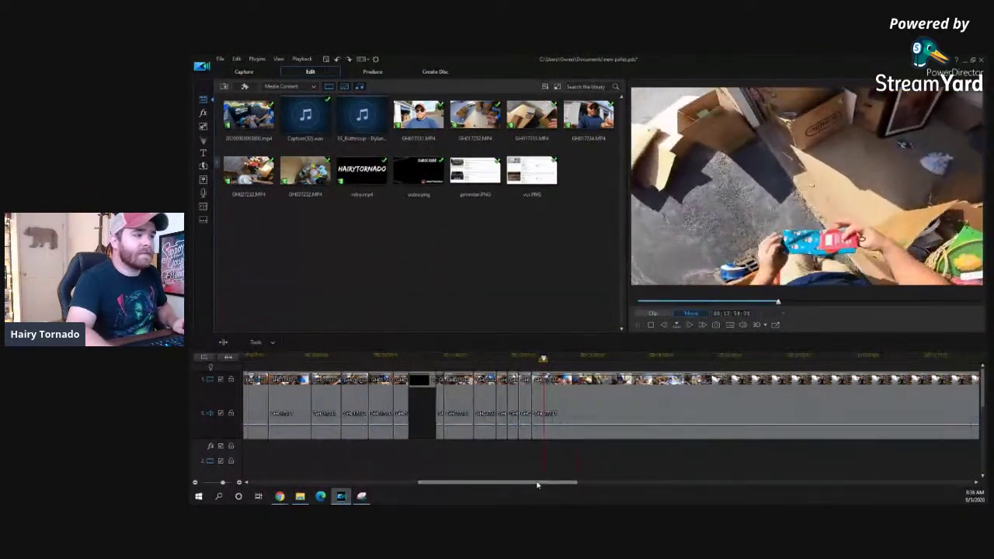
{"action": "left_click_drag", "start_coordinate": [549, 355], "coordinate": [544, 360]}
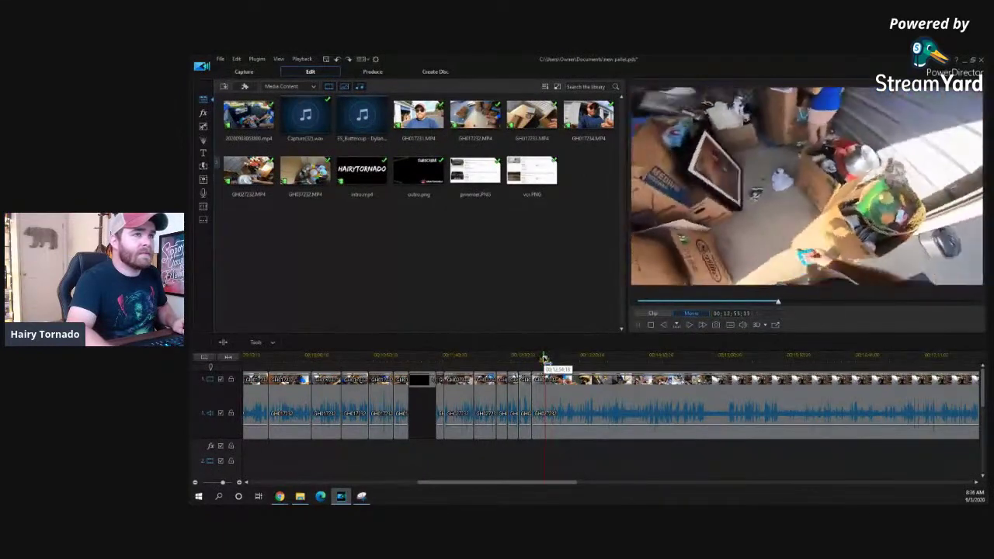
{"action": "key", "text": "space"}
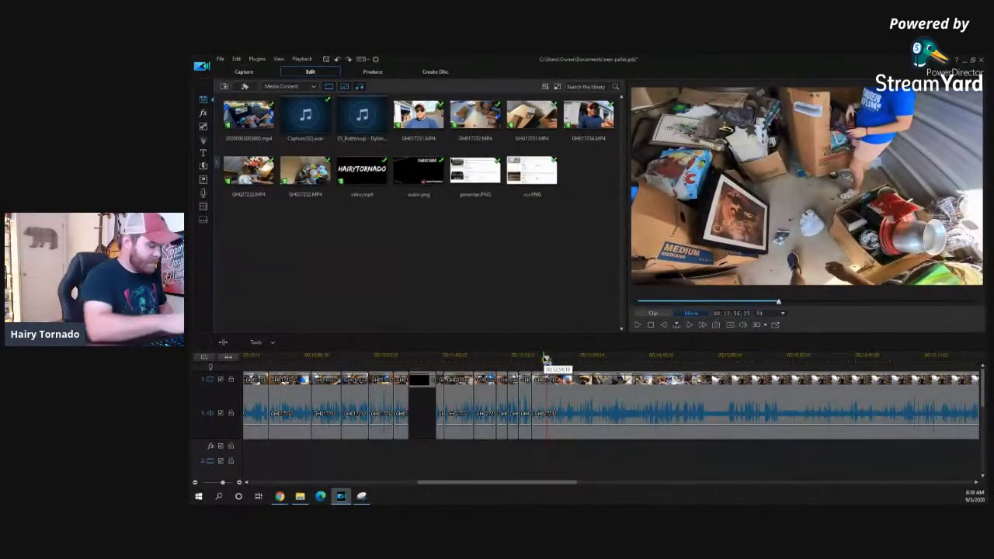
{"action": "left_click", "coordinate": [541, 396]}
{"action": "key", "text": "ctrl+Delete"}
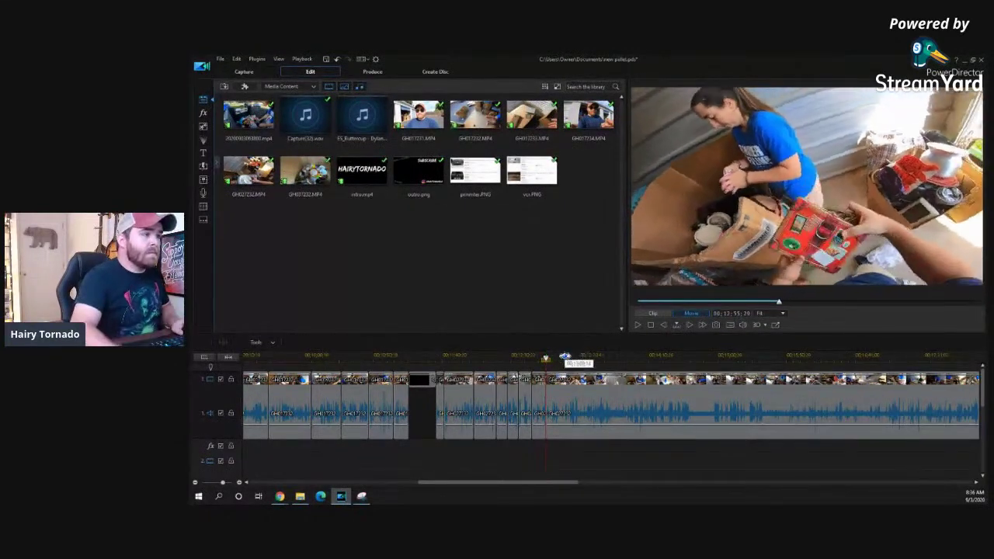
- Split the footage at about 00:13:18 and remove the segment between 00:12:55:29 and that split, closing the gap
{"action": "left_click", "coordinate": [556, 356]}
{"action": "left_click", "coordinate": [568, 357]}
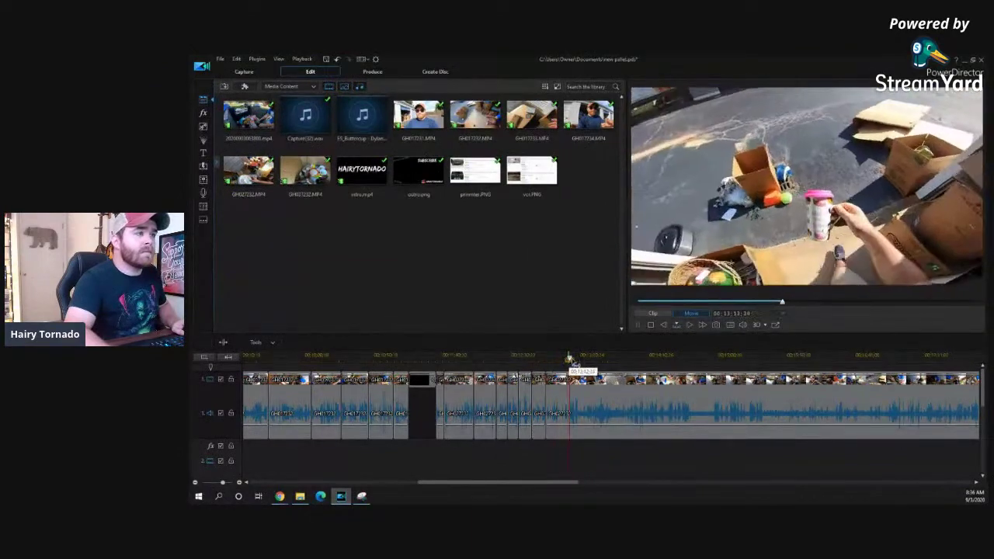
{"action": "left_click", "coordinate": [578, 357]}
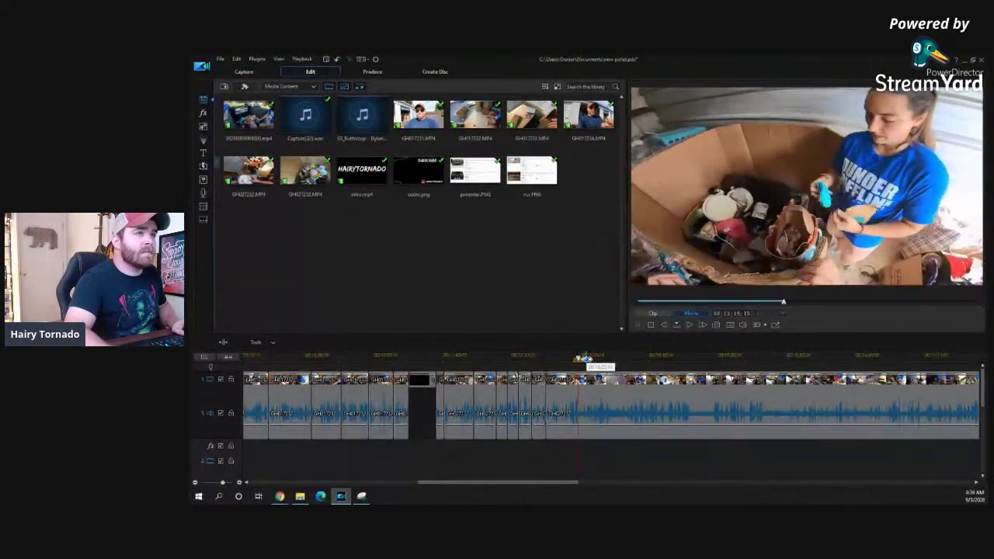
{"action": "left_click", "coordinate": [588, 357]}
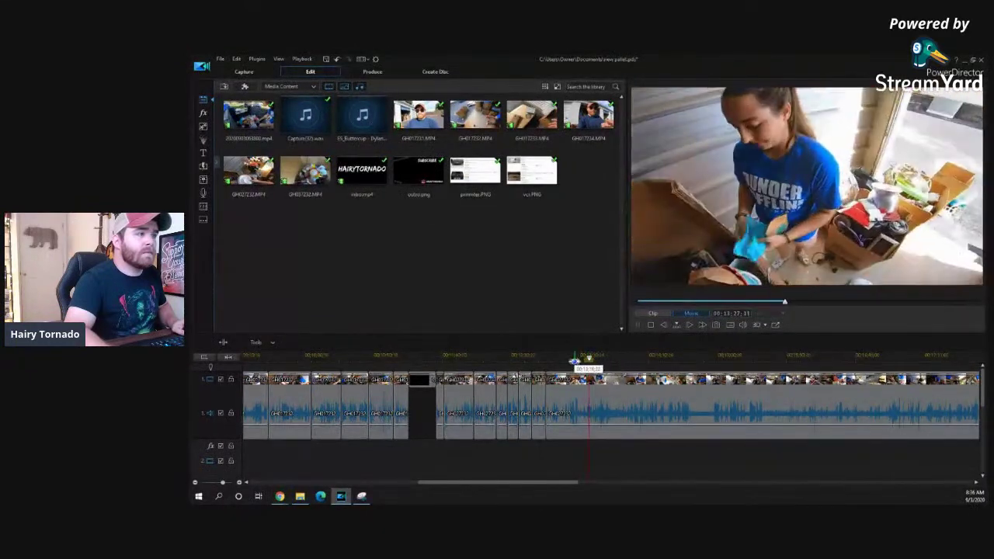
{"action": "left_click", "coordinate": [566, 358]}
{"action": "left_click_drag", "start_coordinate": [566, 359], "coordinate": [573, 359]}
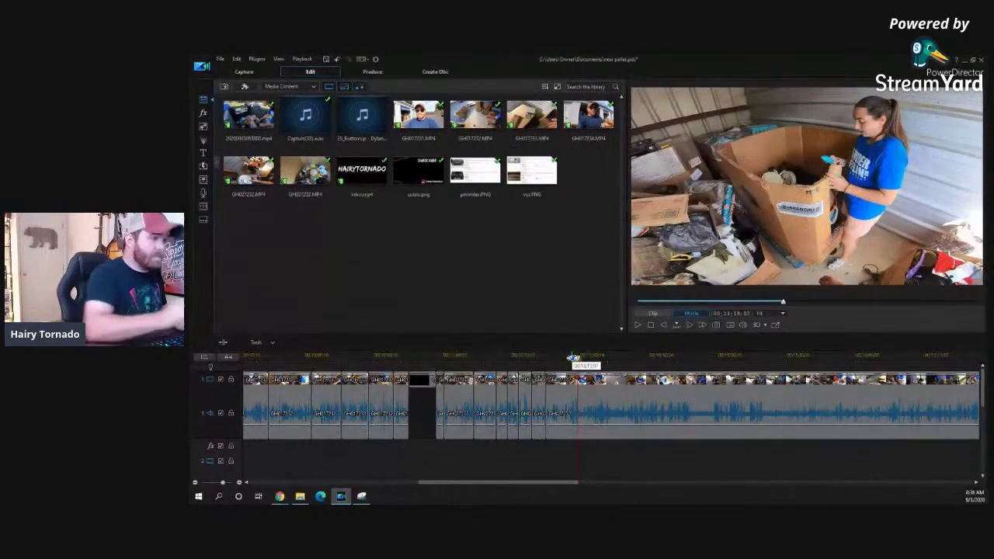
{"action": "left_click", "coordinate": [569, 395]}
{"action": "key", "text": "Delete"}
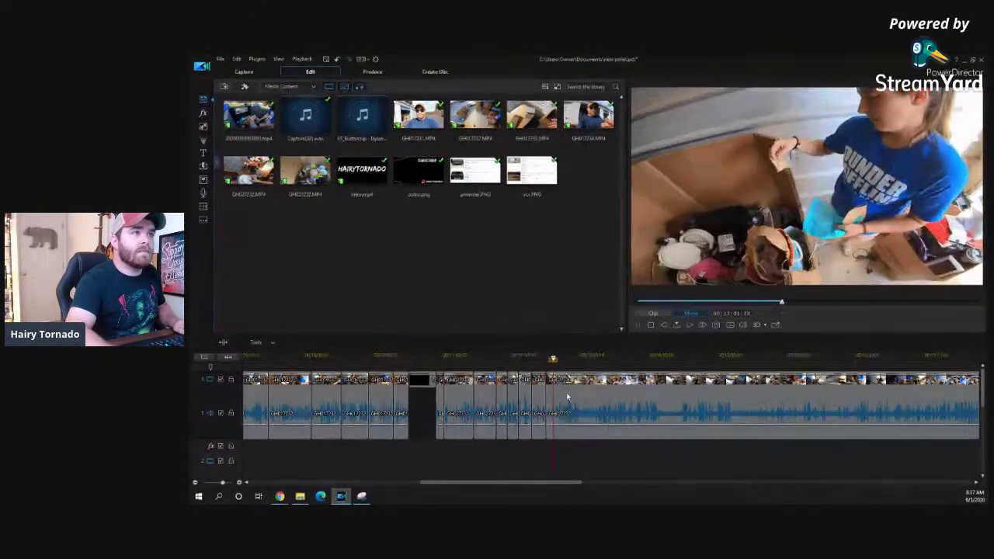
- Play back the footage after the 00:12:55:29 cut and split it at 00:13:05:24 and at 00:13:20:15
{"action": "key", "text": "space"}
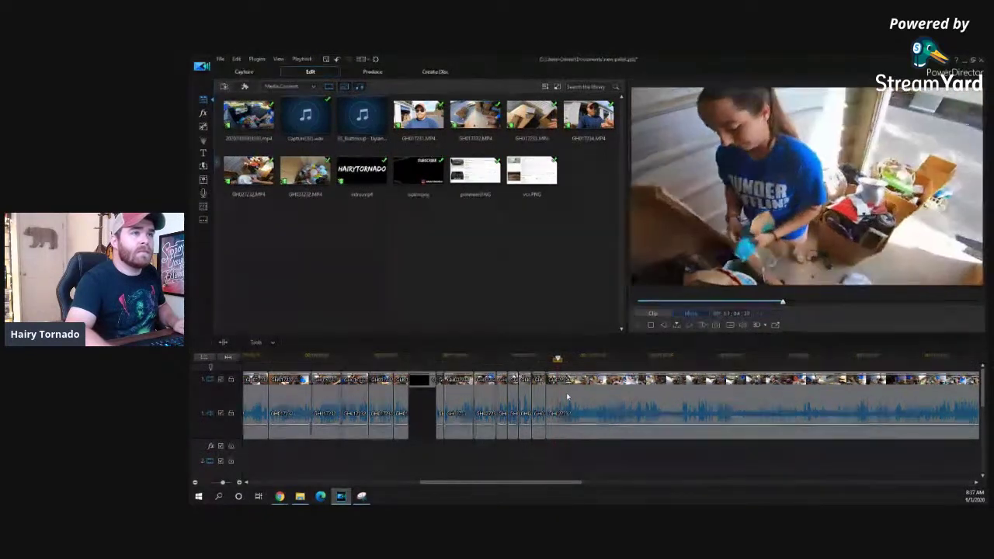
{"action": "key", "text": "space"}
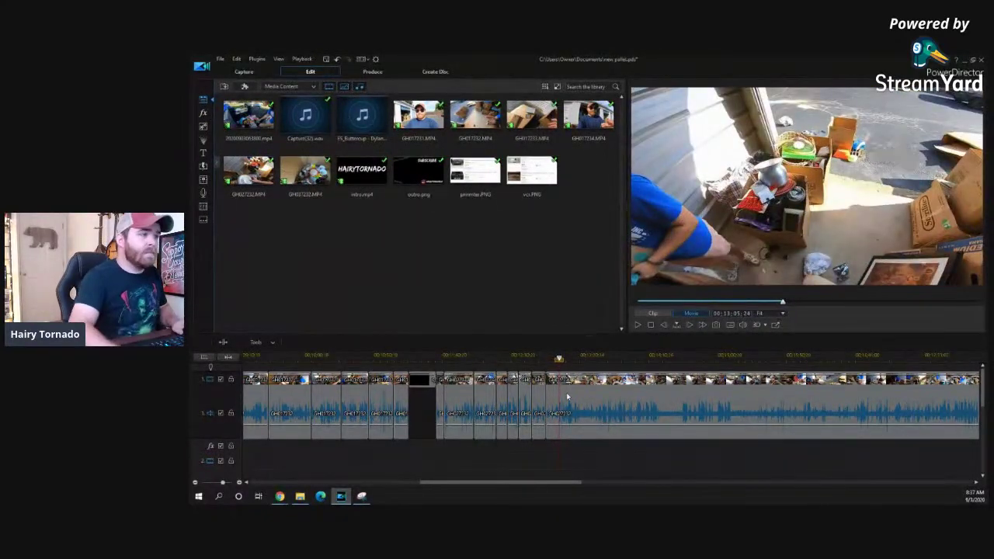
{"action": "left_click", "coordinate": [570, 359]}
{"action": "left_click_drag", "start_coordinate": [570, 359], "coordinate": [561, 359]}
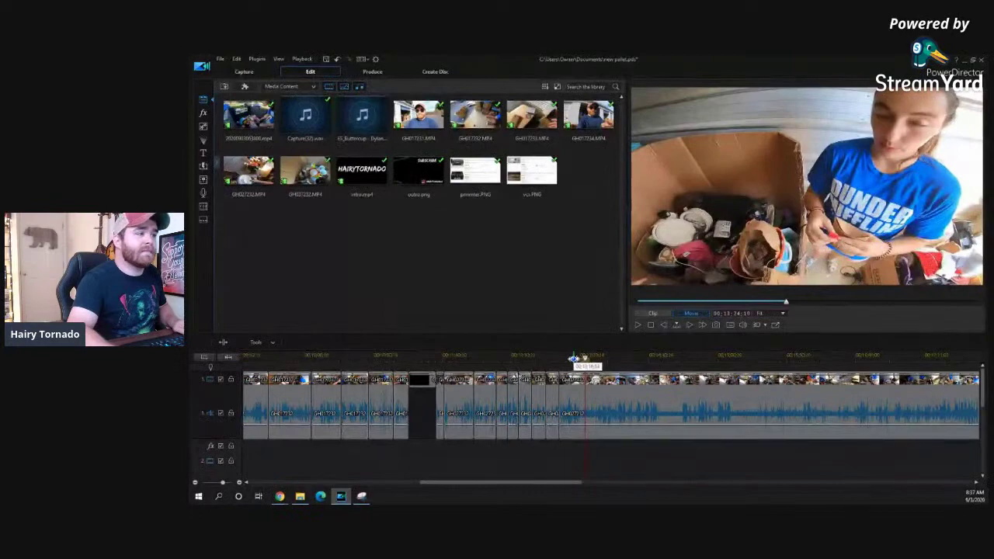
{"action": "left_click", "coordinate": [570, 356]}
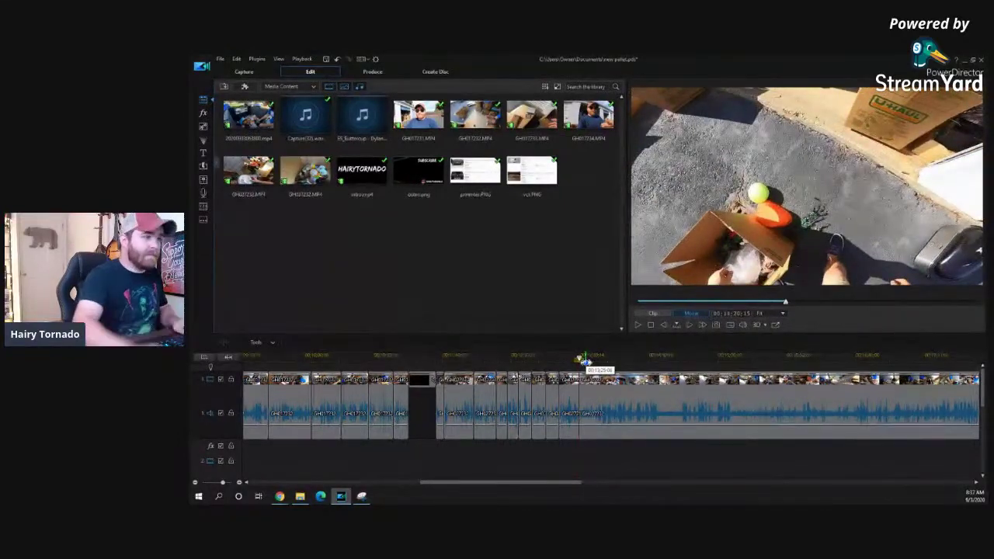
- Split the footage at about 00:13:42 and remove the segment between 00:13:20:15 and that split, closing the gap
{"action": "left_click", "coordinate": [671, 359]}
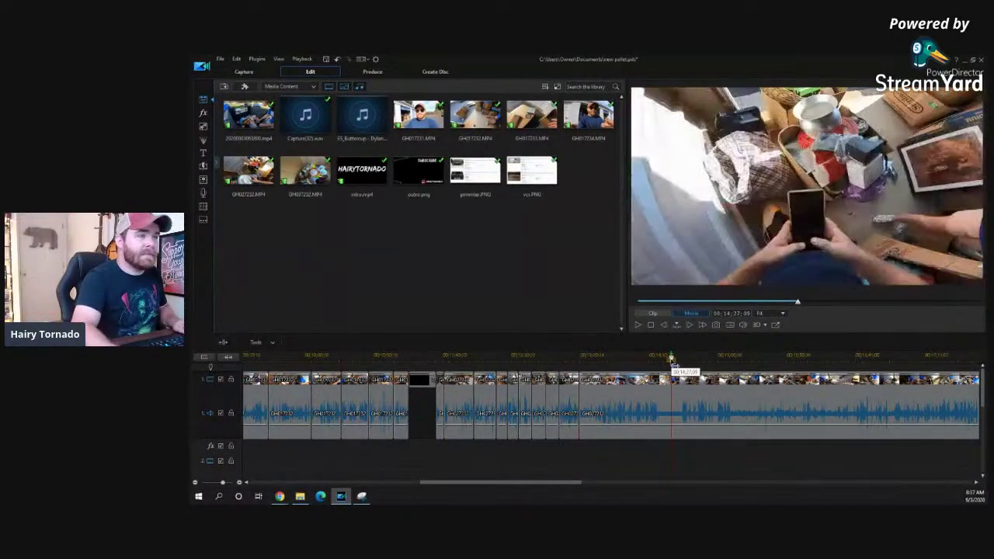
{"action": "left_click", "coordinate": [655, 358]}
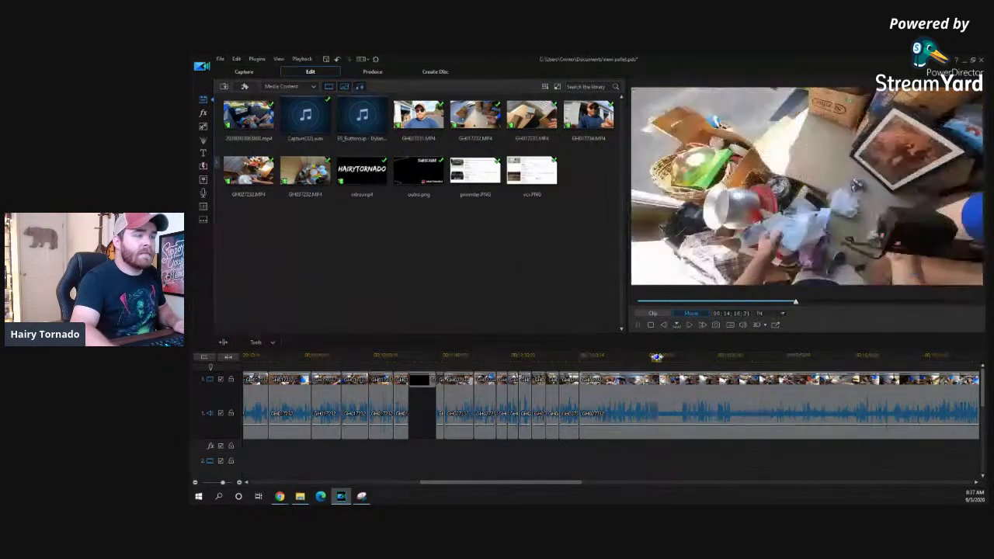
{"action": "left_click_drag", "start_coordinate": [656, 359], "coordinate": [609, 359]}
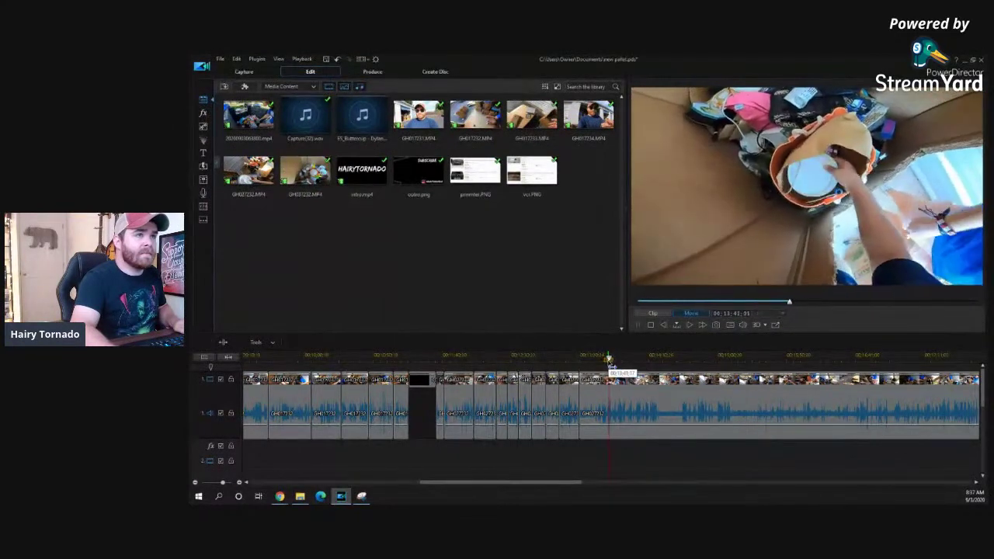
{"action": "key", "text": "space"}
{"action": "key", "text": "ctrl+t"}
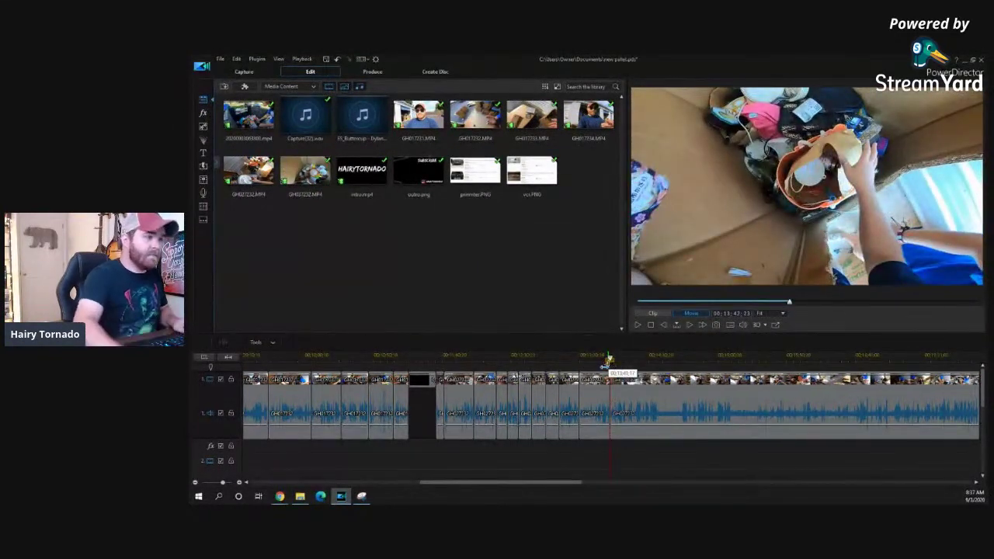
{"action": "left_click", "coordinate": [595, 398]}
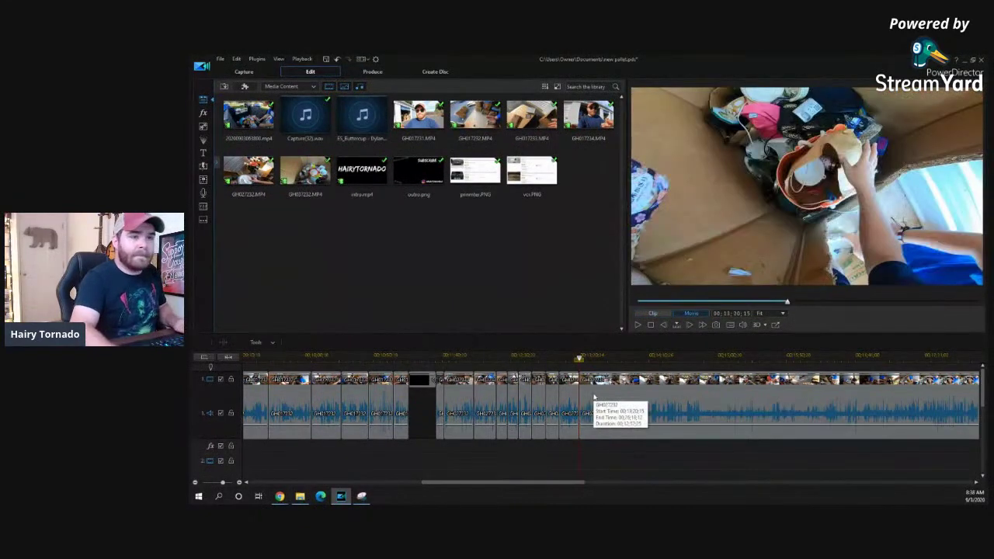
- Split the footage at 00:13:54:24 and 00:14:12:13, and remove the segment between these splits, closing the gap
{"action": "key", "text": "space"}
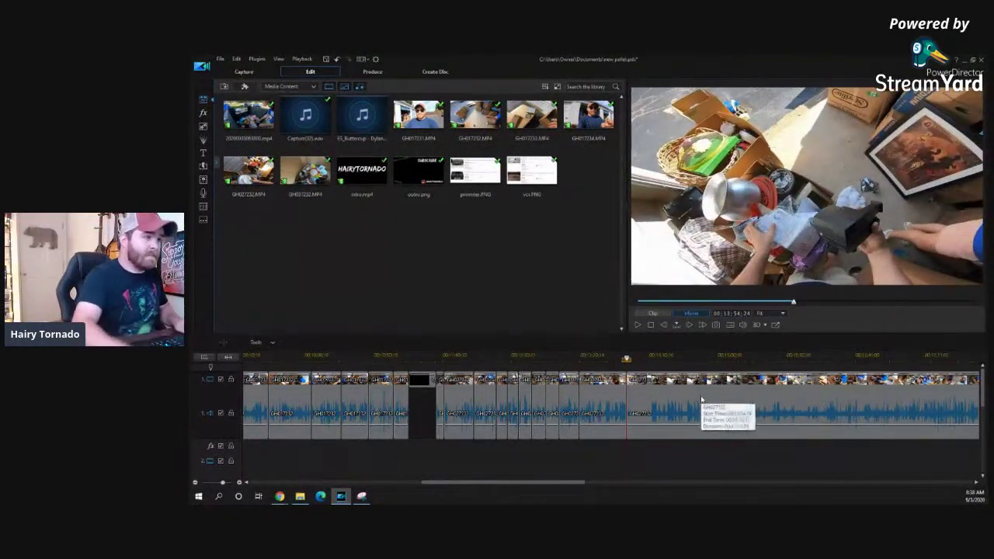
{"action": "left_click", "coordinate": [655, 358]}
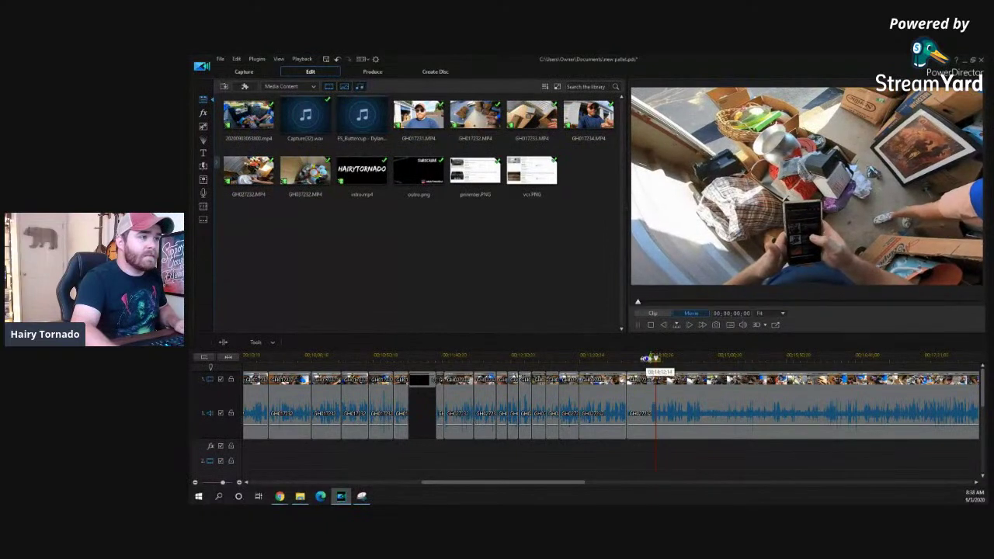
{"action": "left_click", "coordinate": [645, 358]}
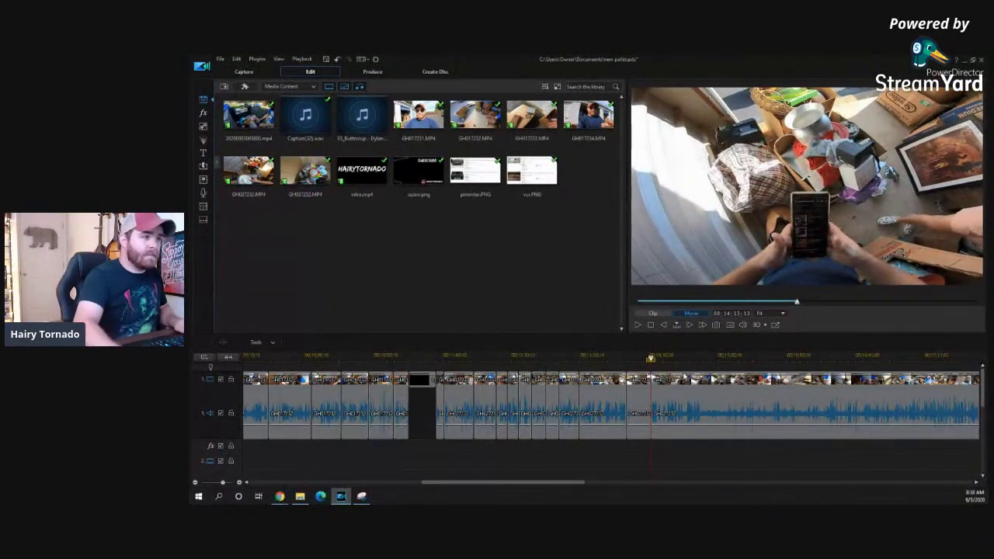
{"action": "left_click", "coordinate": [638, 396]}
{"action": "key", "text": "Escape"}
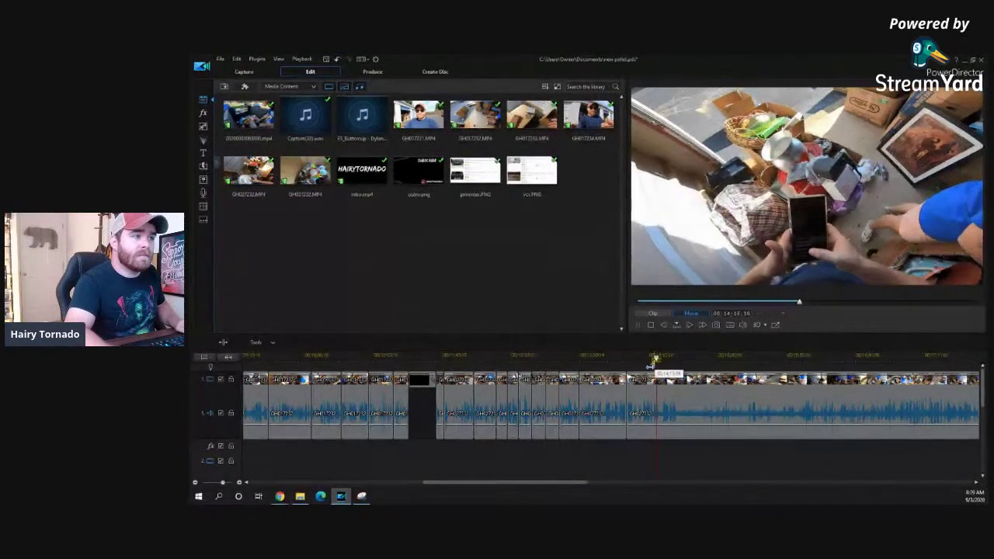
- Split the footage at 00:14:13:27 and at about 00:14:20, and remove the short segment between these splits, closing the gap
{"action": "left_click", "coordinate": [652, 357]}
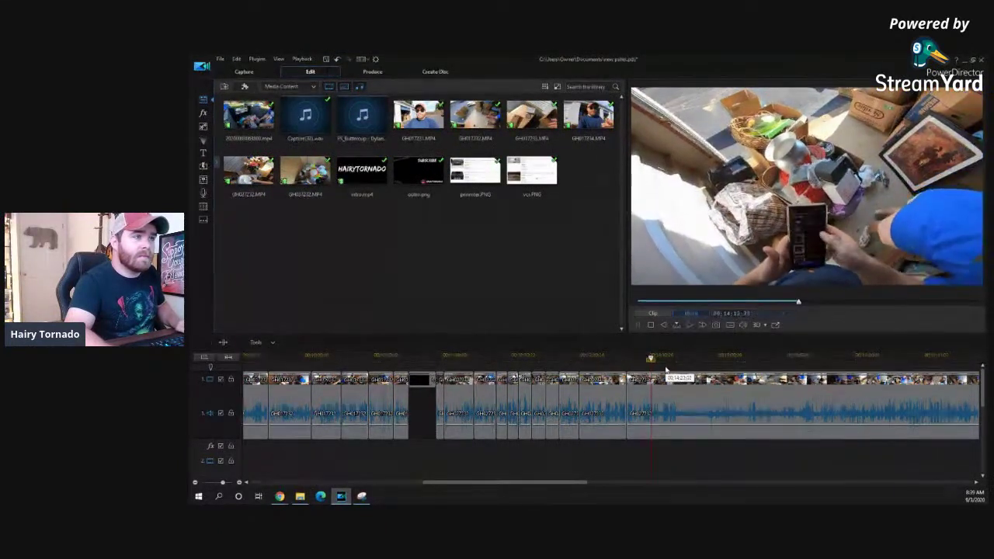
{"action": "key", "text": "space"}
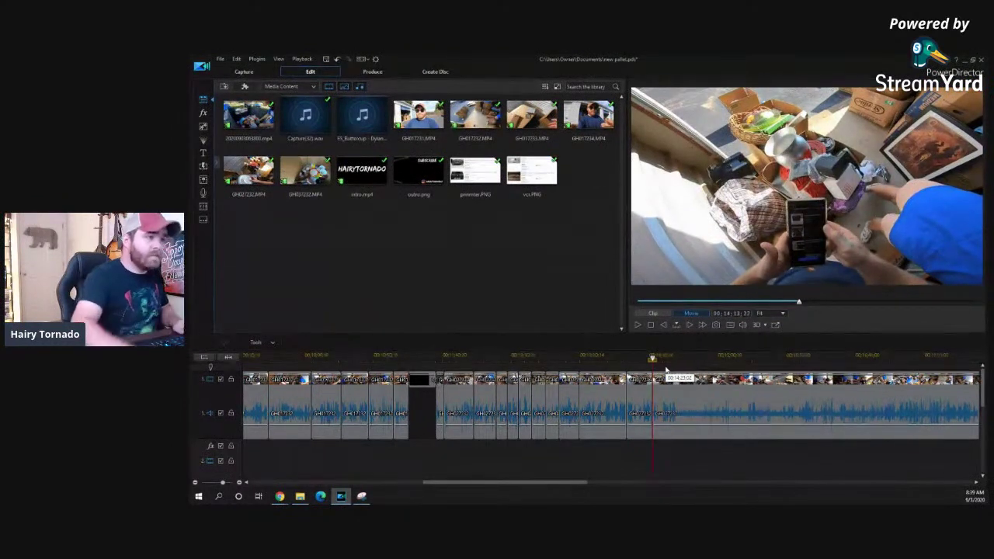
{"action": "key", "text": "space"}
{"action": "left_click", "coordinate": [659, 357]}
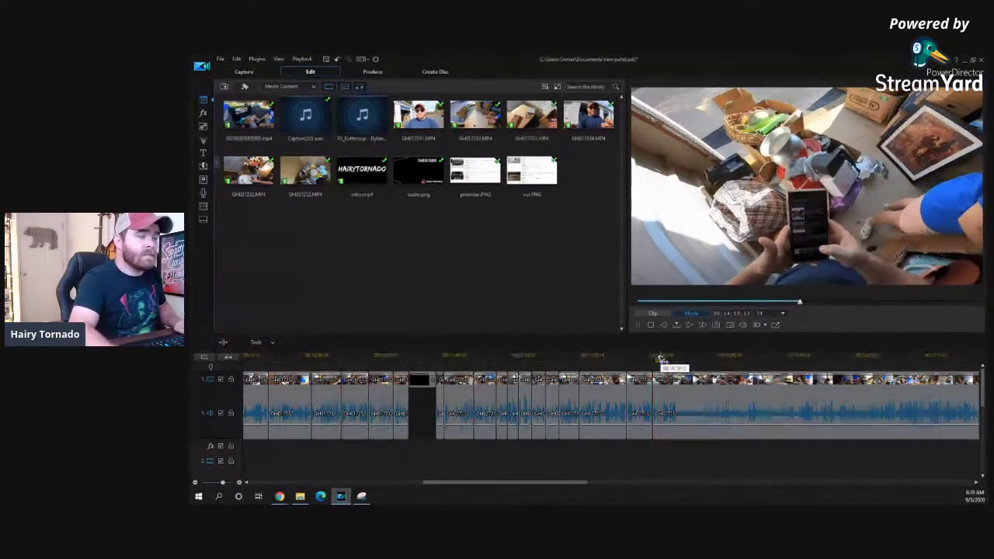
{"action": "scroll", "coordinate": [666, 357], "scroll_direction": "up", "scroll_amount": 3}
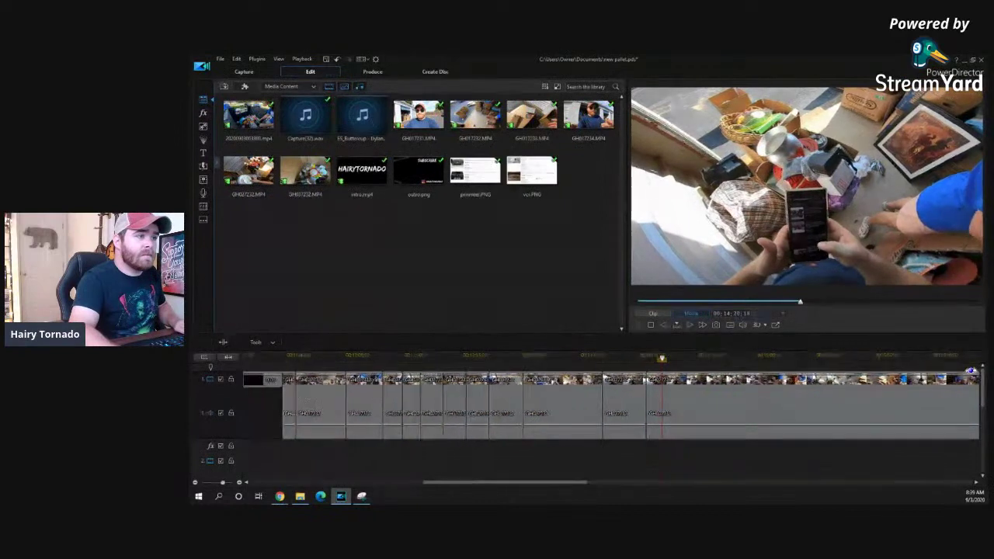
{"action": "left_click", "coordinate": [660, 357]}
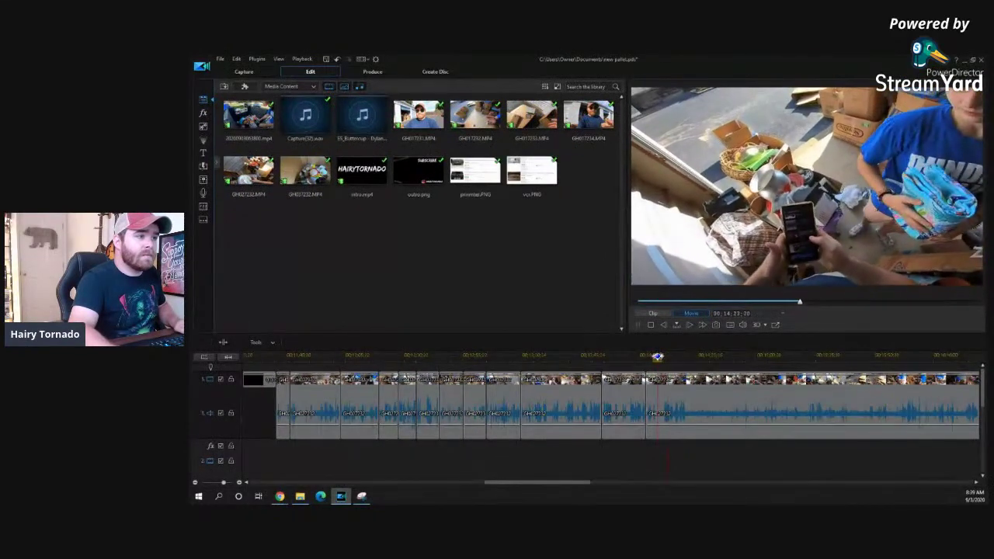
{"action": "key", "text": "space"}
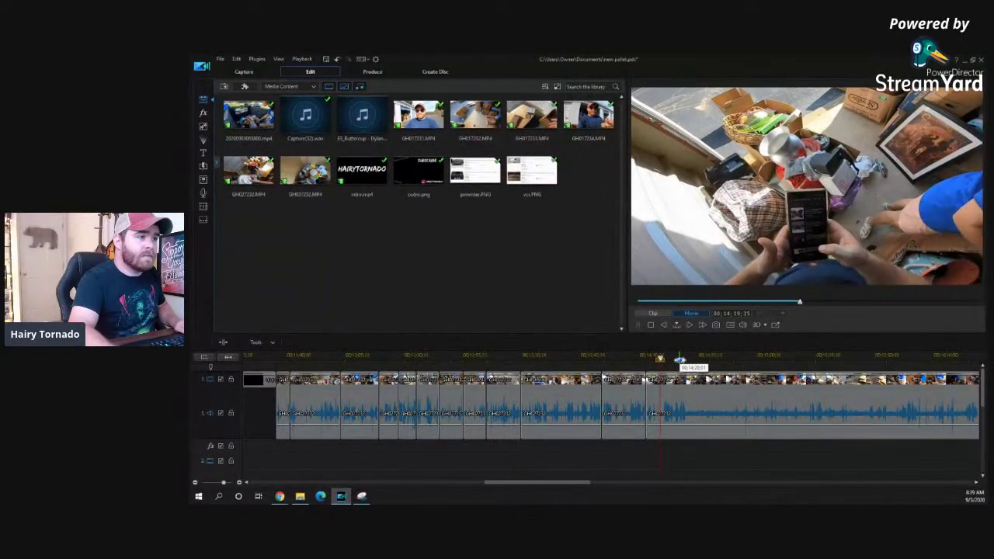
{"action": "left_click", "coordinate": [657, 395]}
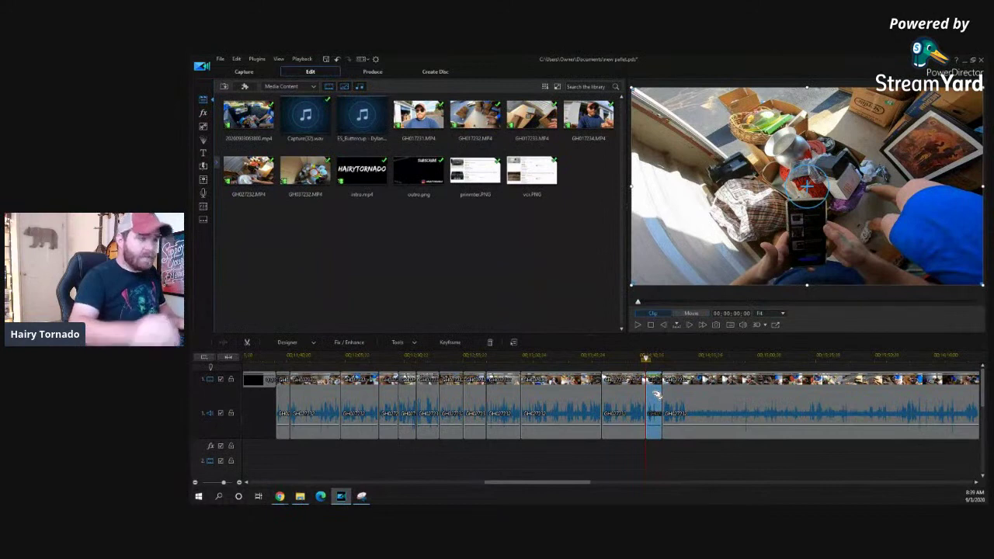
- Split the footage at 00:14:22:24 and 00:15:02:13, and remove the segment between these splits, closing the gap
{"action": "key", "text": "space"}
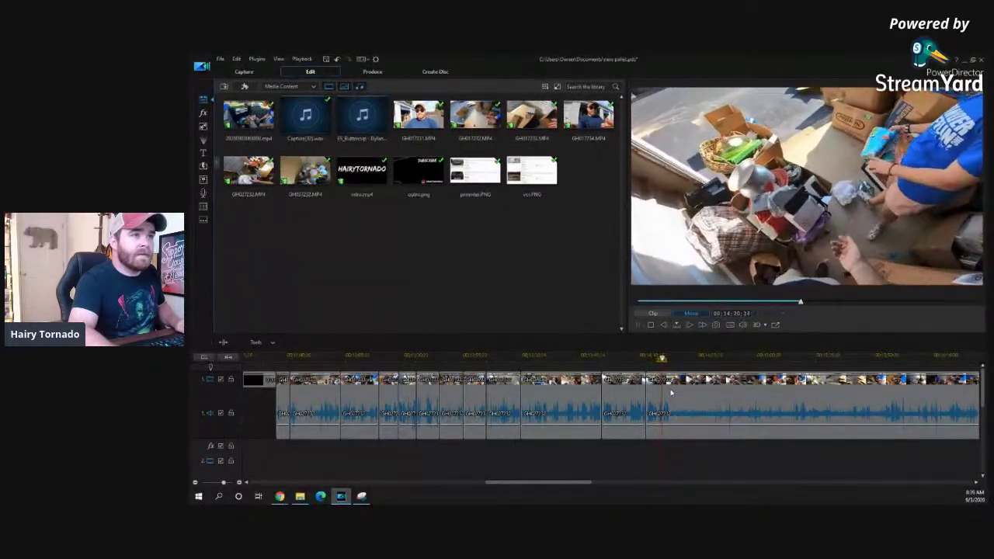
{"action": "key", "text": "space"}
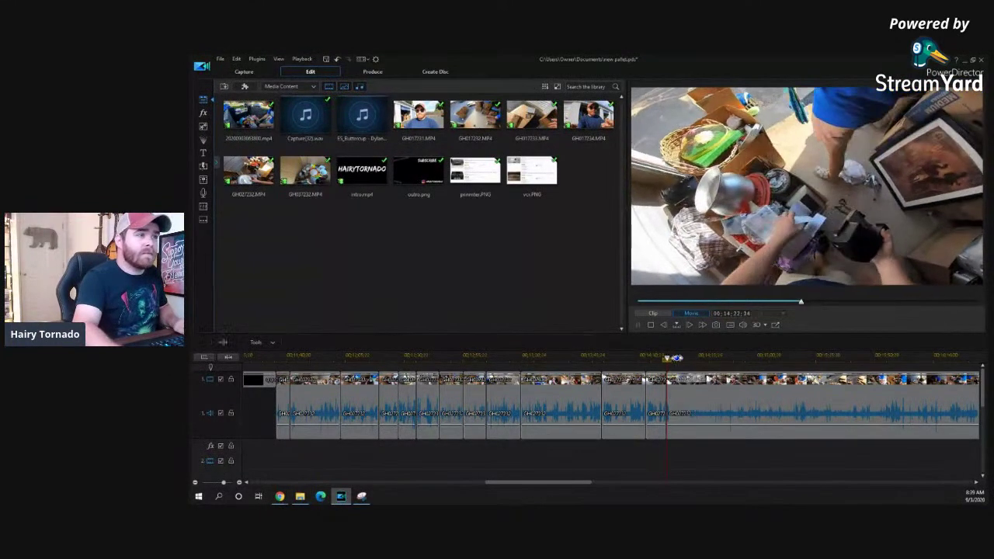
{"action": "left_click_drag", "start_coordinate": [666, 358], "coordinate": [777, 362]}
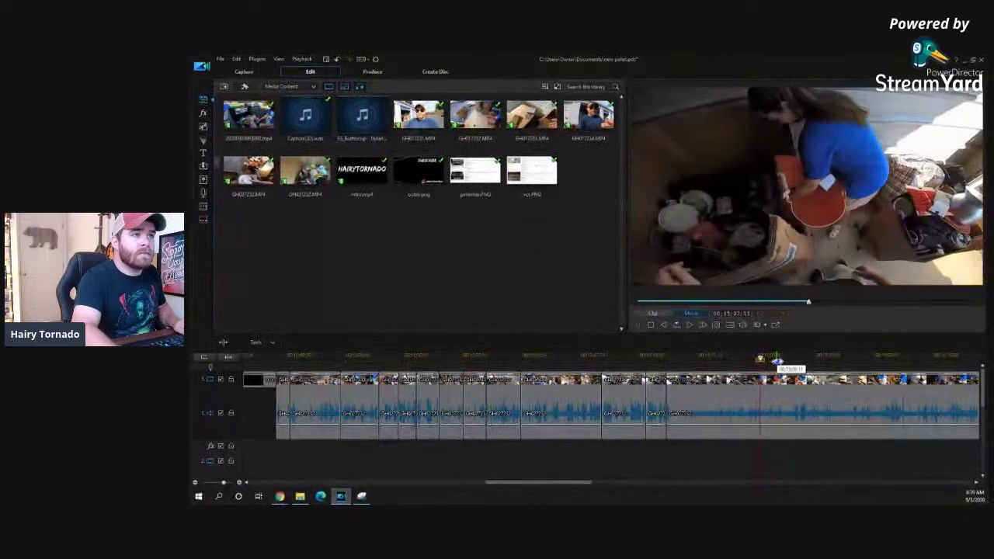
{"action": "left_click", "coordinate": [776, 362]}
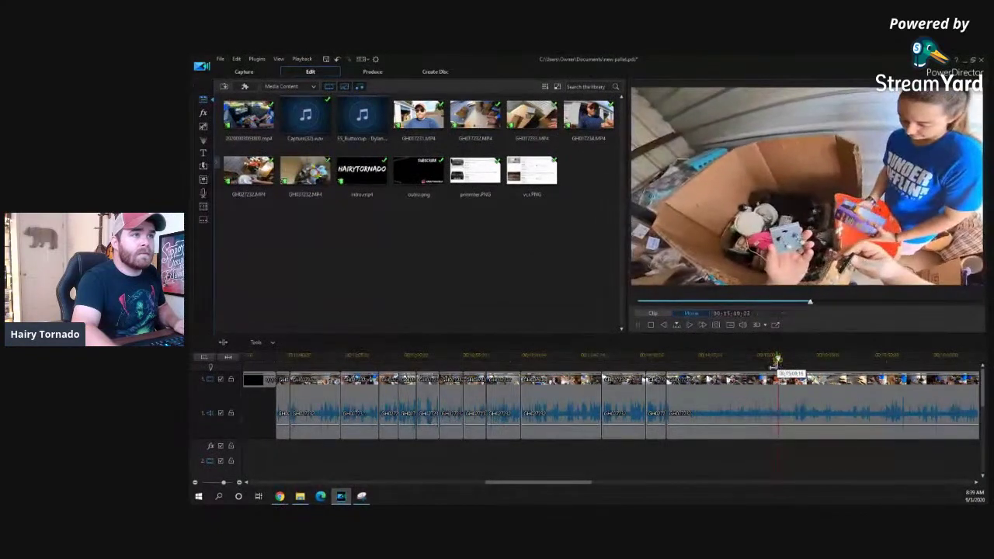
{"action": "left_click", "coordinate": [757, 360]}
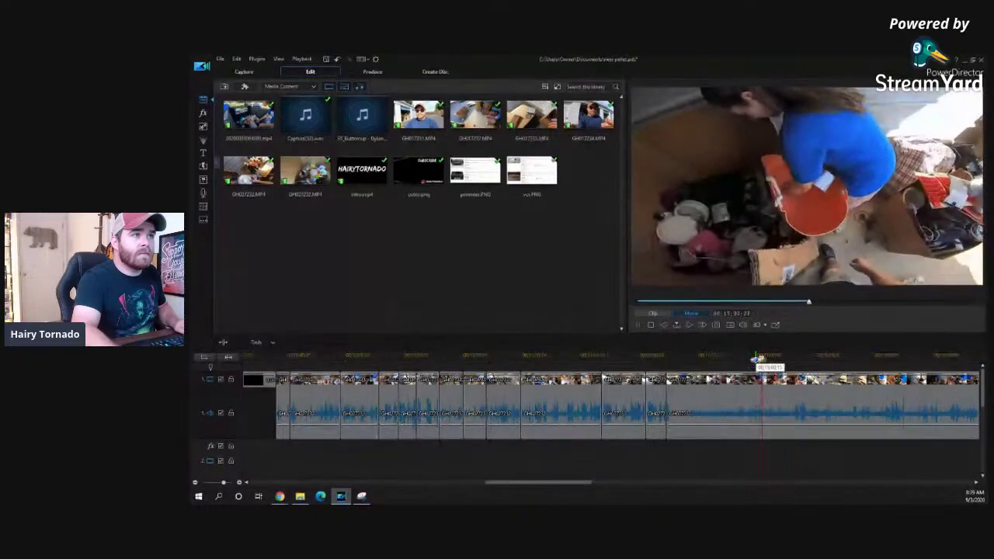
{"action": "left_click", "coordinate": [757, 361]}
{"action": "key", "text": "space"}
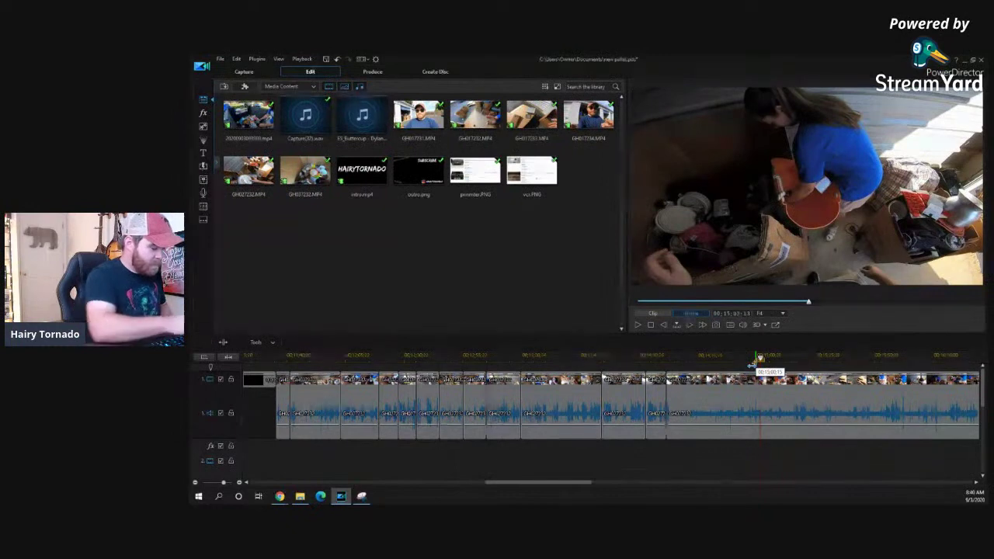
{"action": "left_click", "coordinate": [733, 393]}
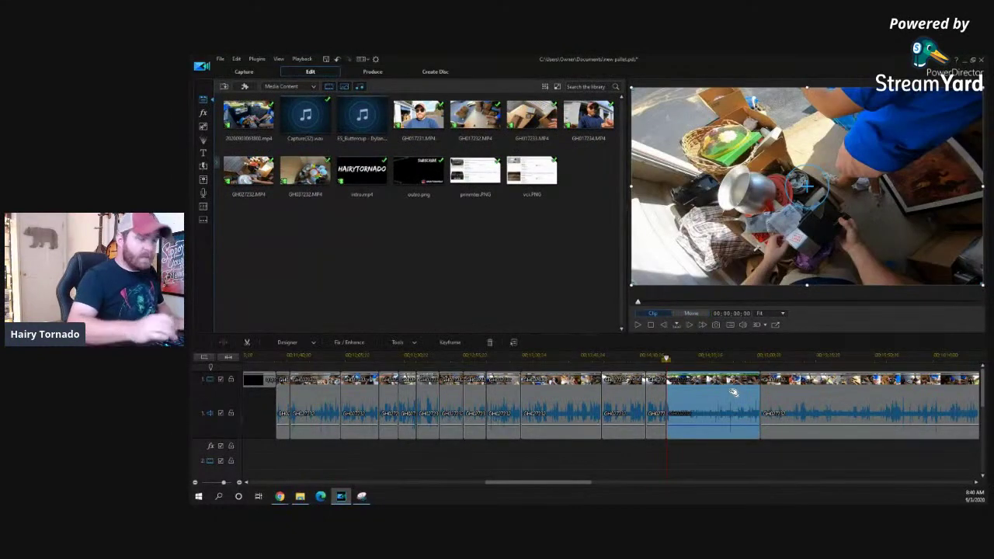
{"action": "key", "text": "Delete"}
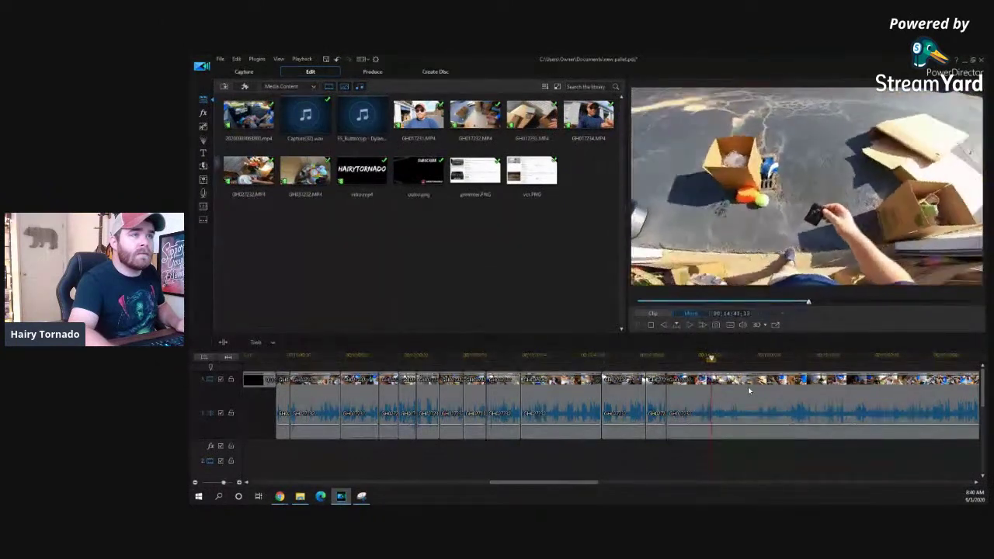
- Split the footage at 00:14:42:02 and at about 00:14:58, and remove the segment between these splits, closing the gap
{"action": "left_click", "coordinate": [731, 358]}
{"action": "left_click", "coordinate": [761, 359]}
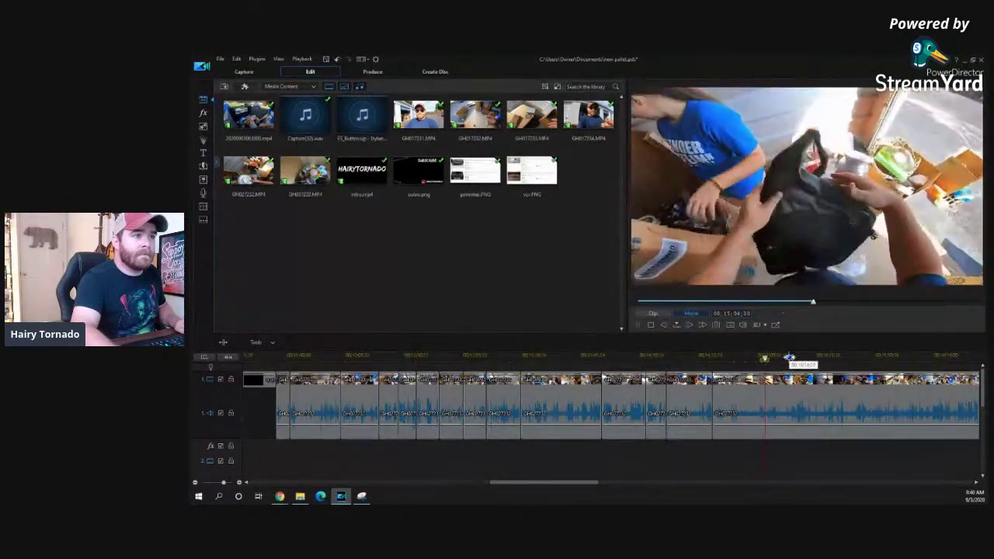
{"action": "left_click", "coordinate": [789, 358]}
{"action": "left_click", "coordinate": [754, 358]}
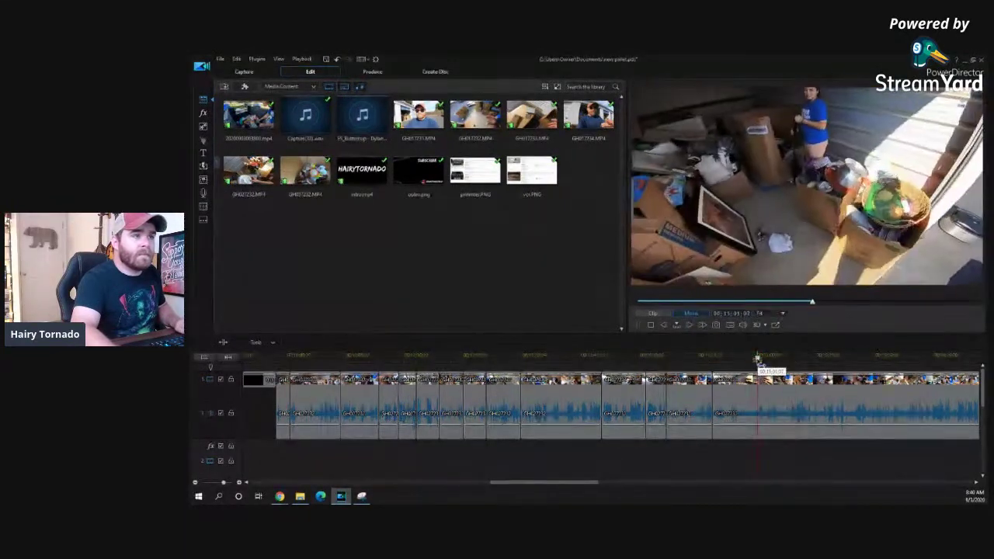
{"action": "left_click", "coordinate": [754, 359]}
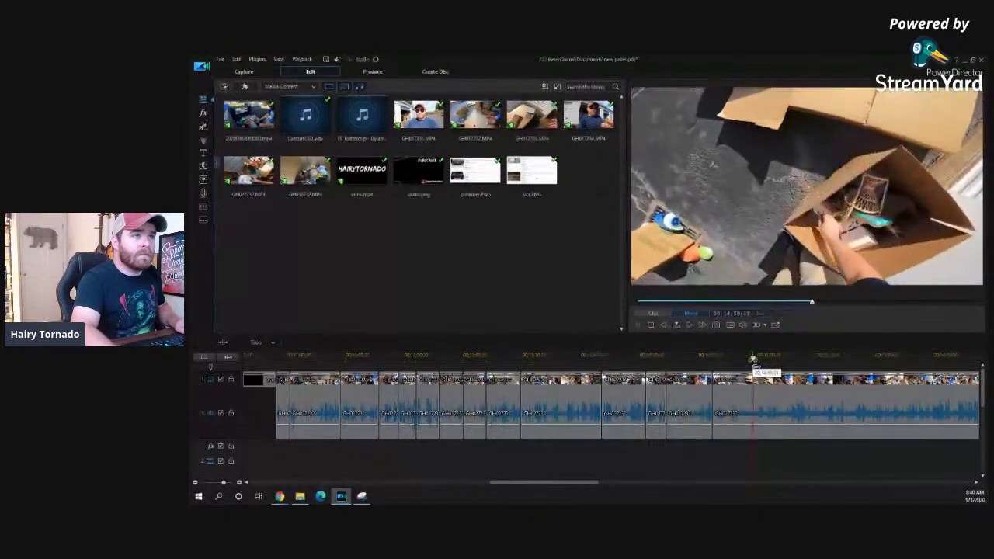
{"action": "left_click_drag", "start_coordinate": [753, 360], "coordinate": [753, 361]}
{"action": "left_click", "coordinate": [733, 410]}
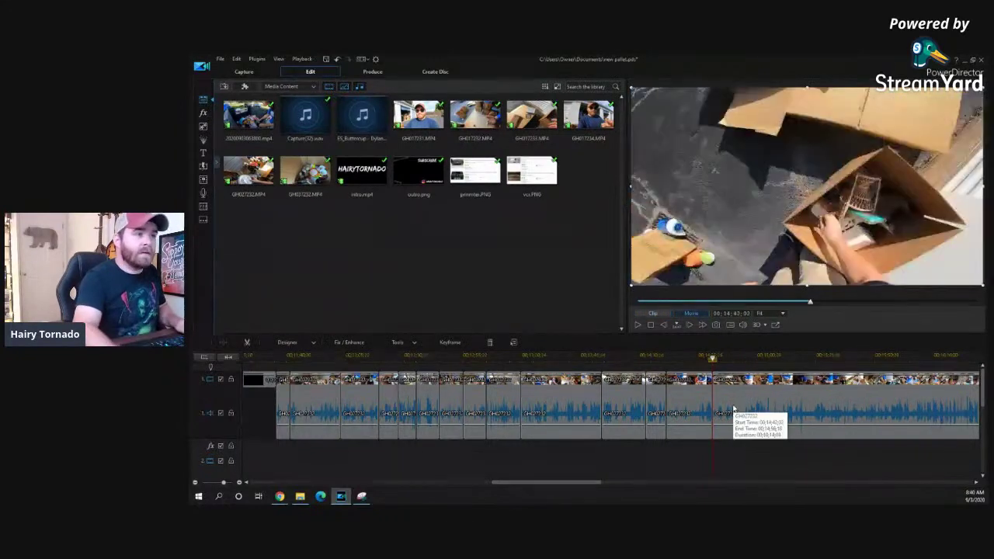
- Split the footage at 00:15:04:18 and at about 00:15:39, and remove the segment between these splits, closing the gap
{"action": "key", "text": "space"}
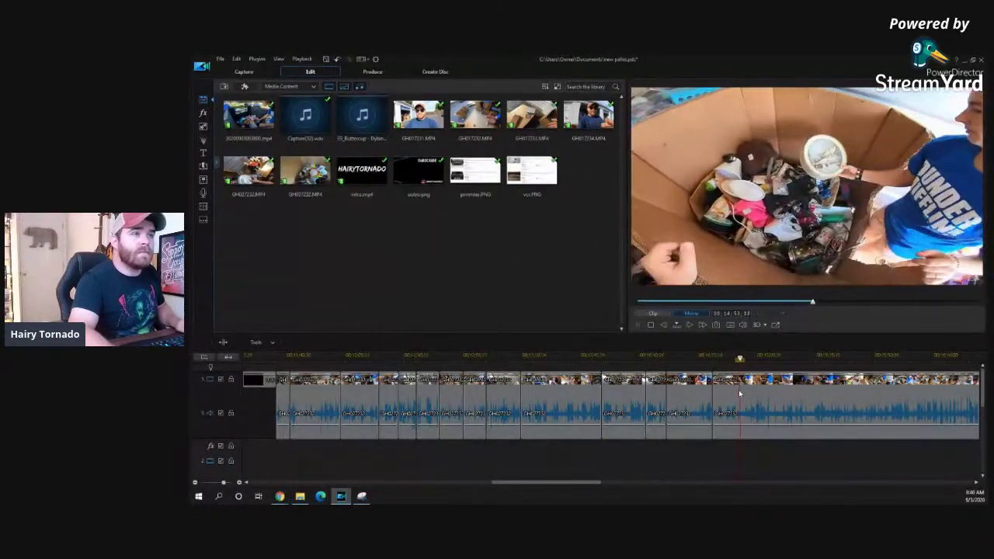
{"action": "left_click", "coordinate": [748, 358]}
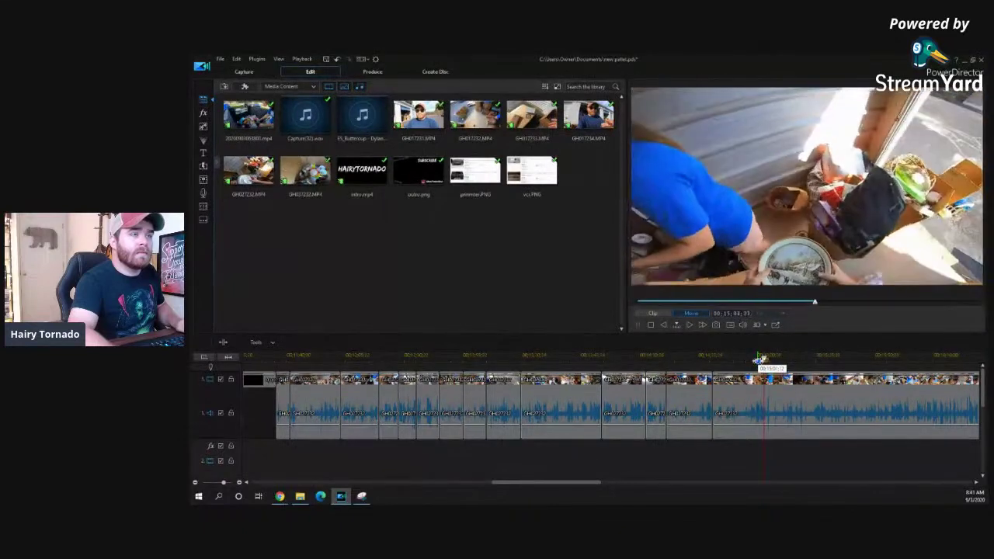
{"action": "key", "text": "space"}
{"action": "key", "text": "ctrl+t"}
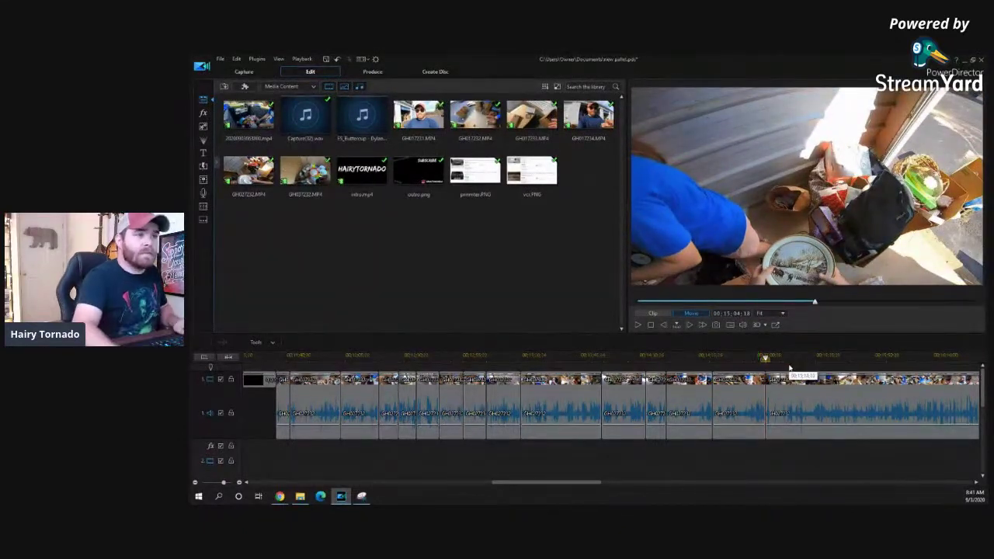
{"action": "left_click_drag", "start_coordinate": [775, 360], "coordinate": [781, 361]}
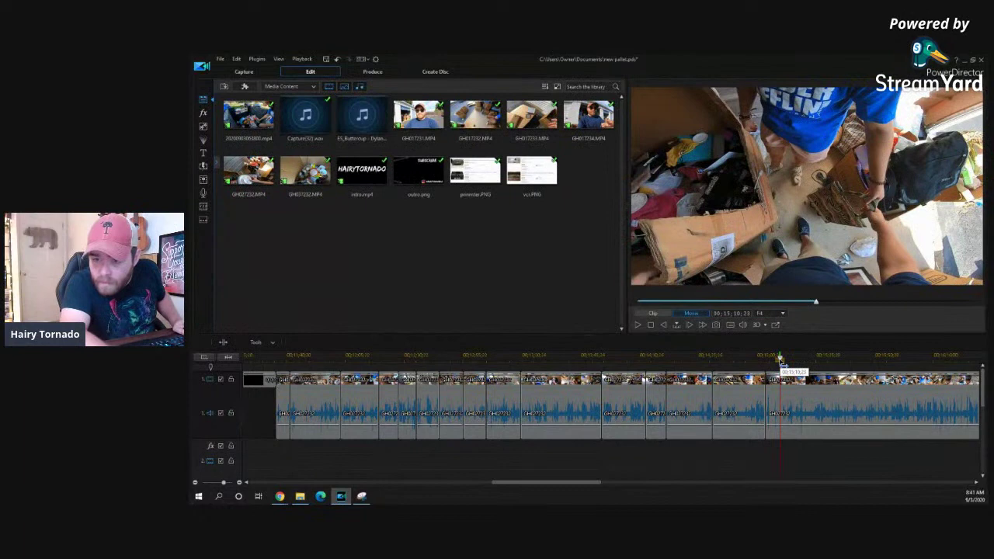
{"action": "key", "text": "space"}
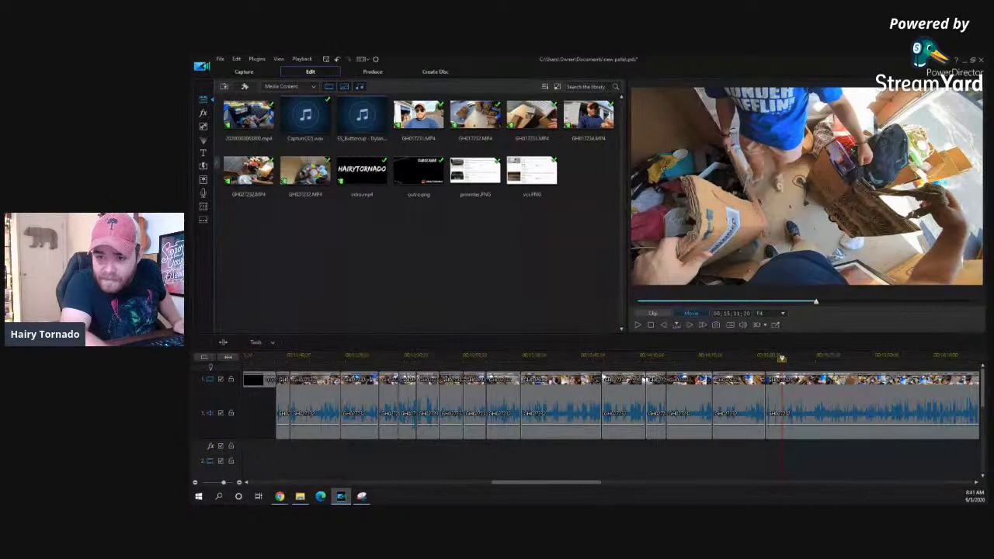
{"action": "key", "text": "space"}
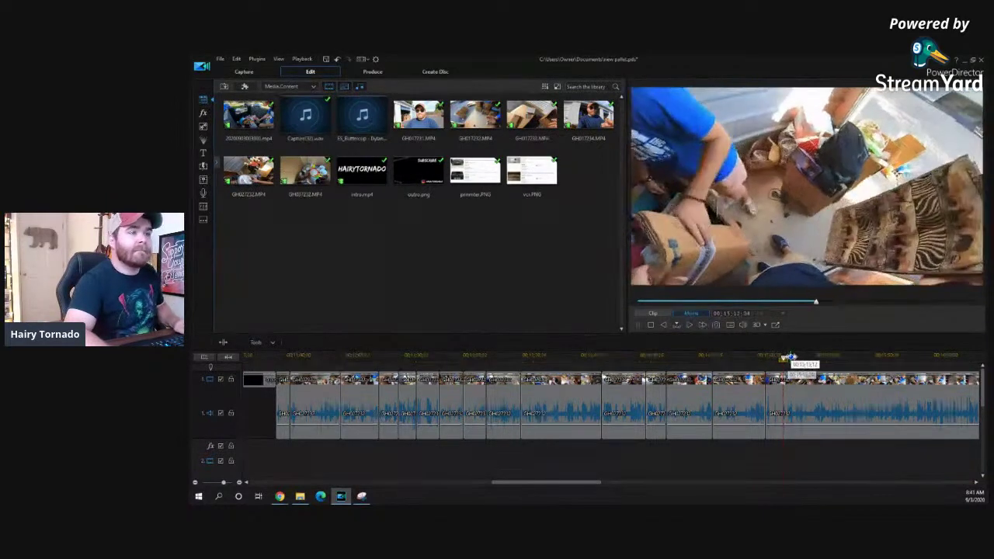
{"action": "left_click_drag", "start_coordinate": [793, 358], "coordinate": [870, 358]}
{"action": "left_click_drag", "start_coordinate": [597, 483], "coordinate": [639, 485]}
{"action": "left_click_drag", "start_coordinate": [614, 357], "coordinate": [542, 361]}
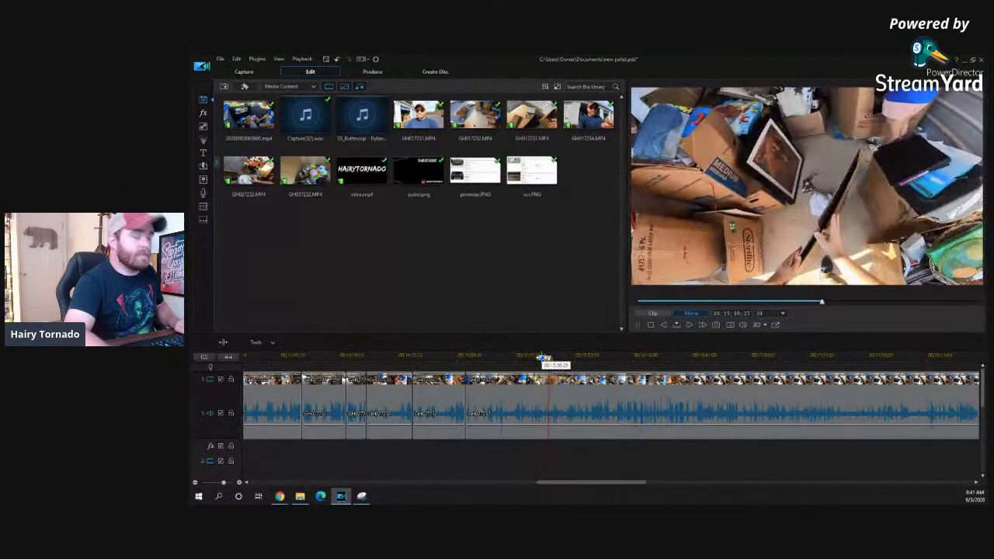
{"action": "key", "text": "space"}
{"action": "left_click", "coordinate": [514, 390]}
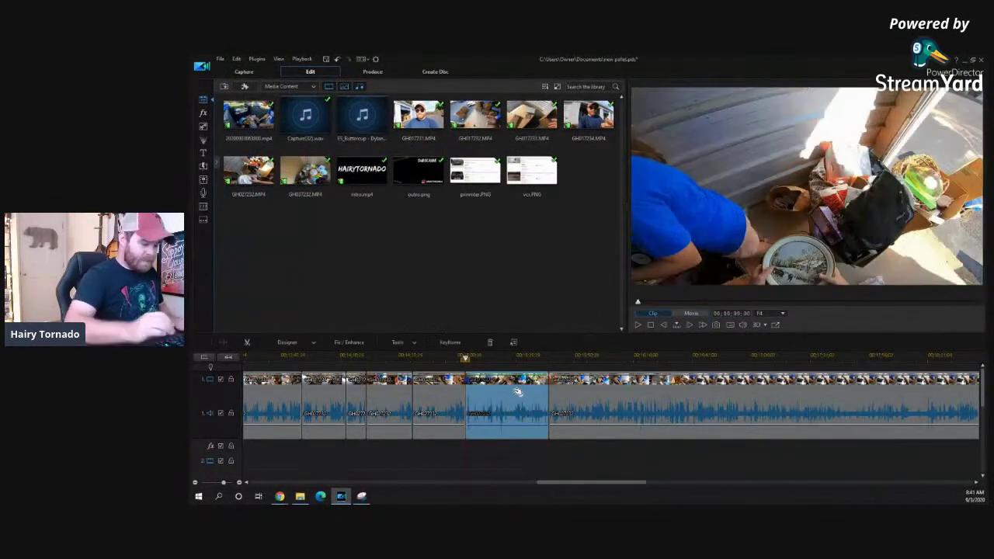
- Split the footage at 00:15:30:24 and at about 00:15:54, and remove the segment between these splits, closing the gap
{"action": "key", "text": "space"}
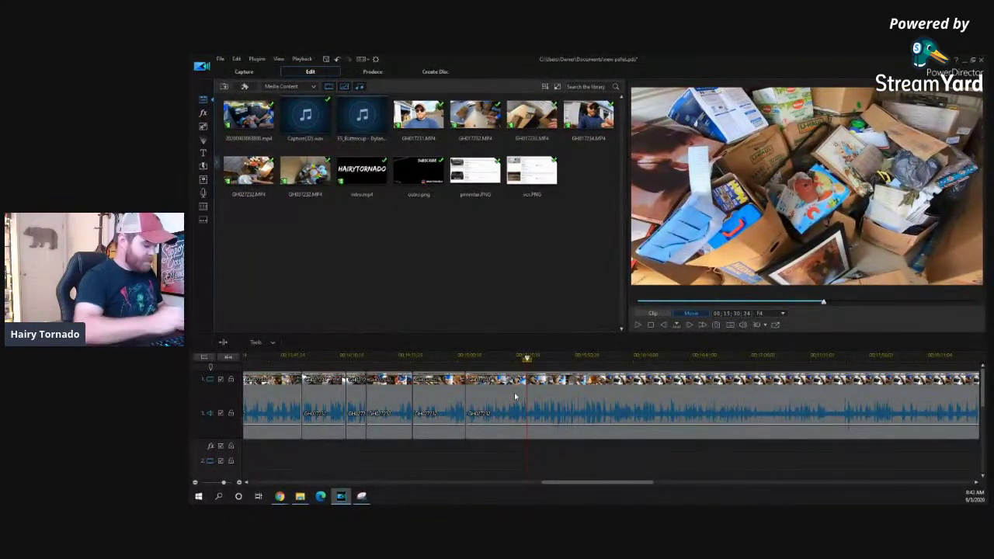
{"action": "key", "text": "ctrl+t"}
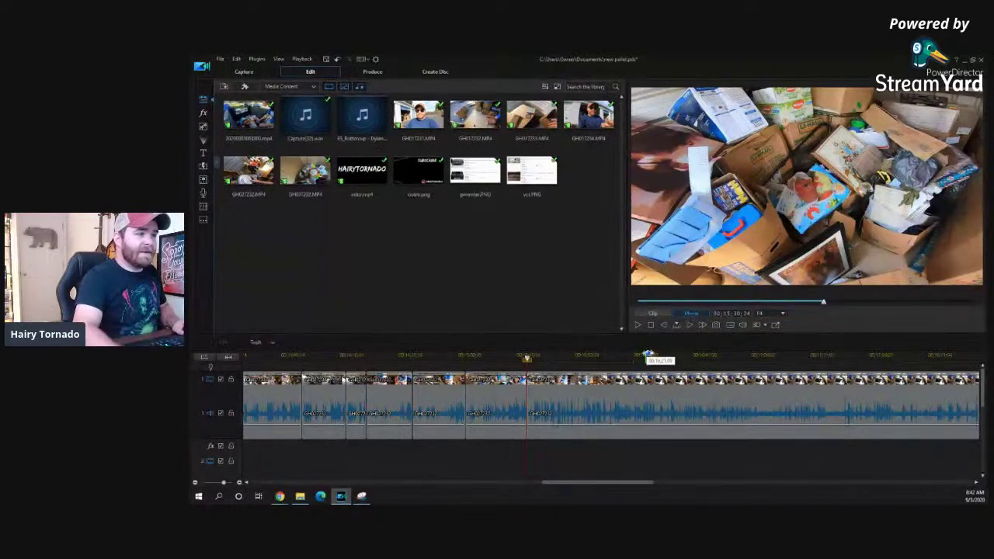
{"action": "left_click", "coordinate": [735, 359]}
{"action": "left_click_drag", "start_coordinate": [735, 359], "coordinate": [573, 365]}
{"action": "left_click", "coordinate": [570, 386]}
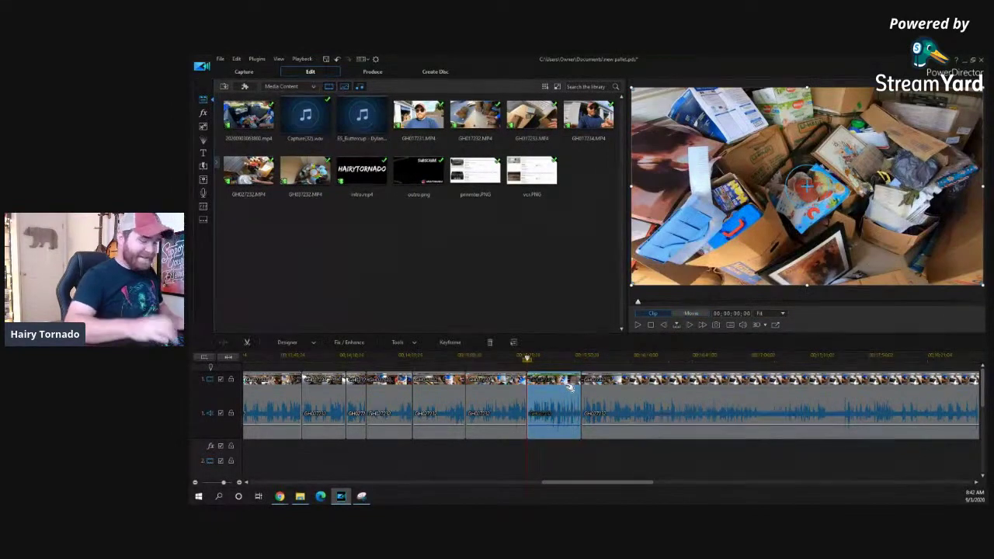
- Split the footage at 00:15:44:06 and 00:15:56:02, and remove the segment between these splits, closing the gap
{"action": "left_click", "coordinate": [521, 358]}
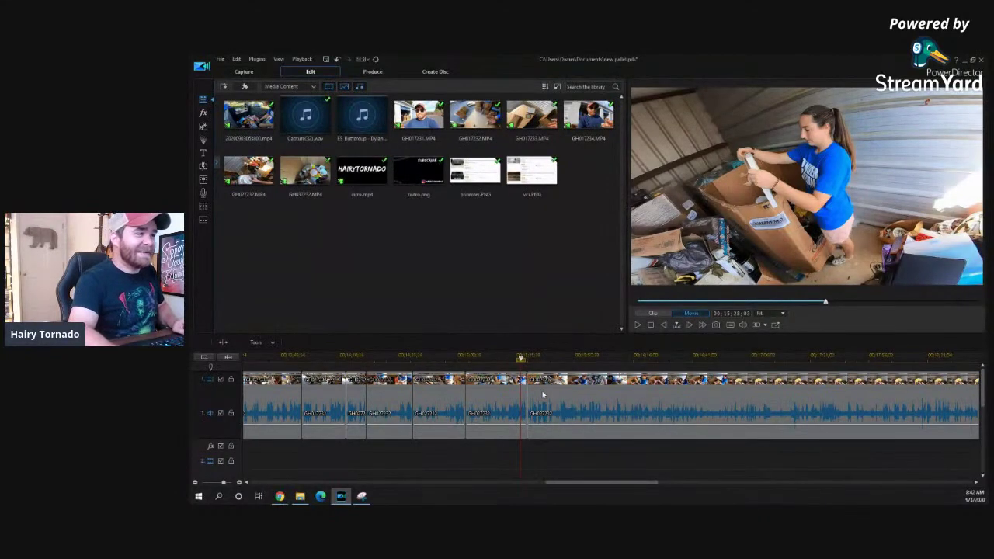
{"action": "key", "text": "space"}
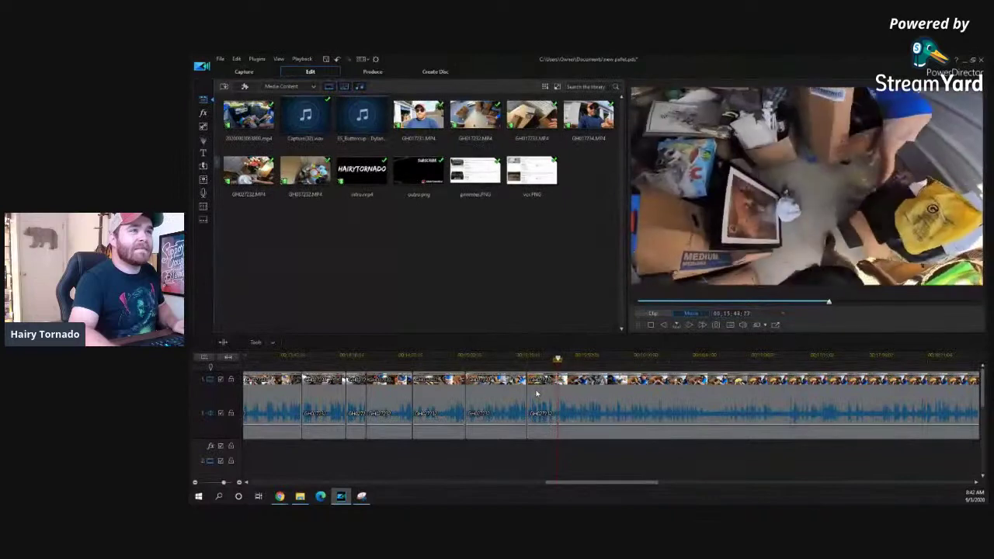
{"action": "key", "text": "ctrl+t"}
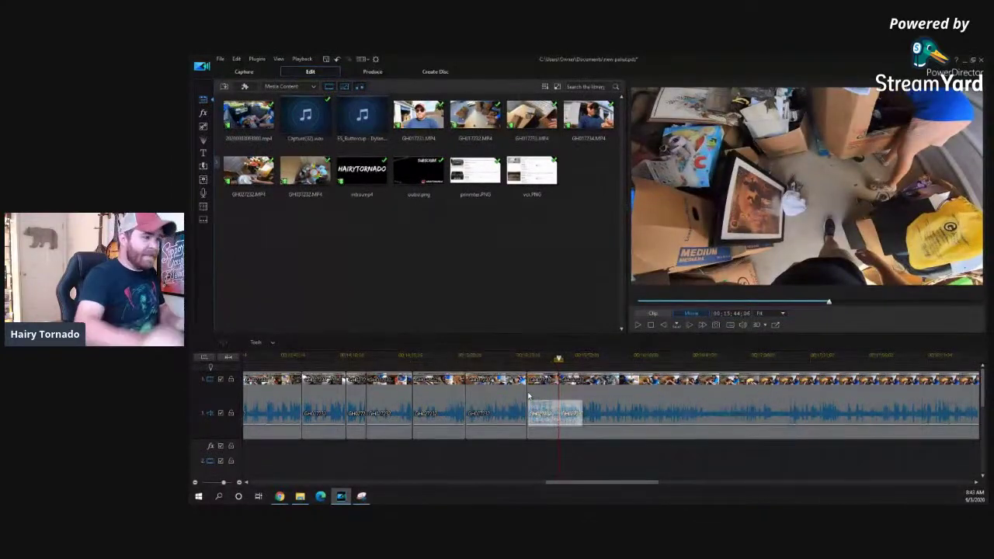
{"action": "left_click", "coordinate": [584, 357]}
{"action": "key", "text": "space"}
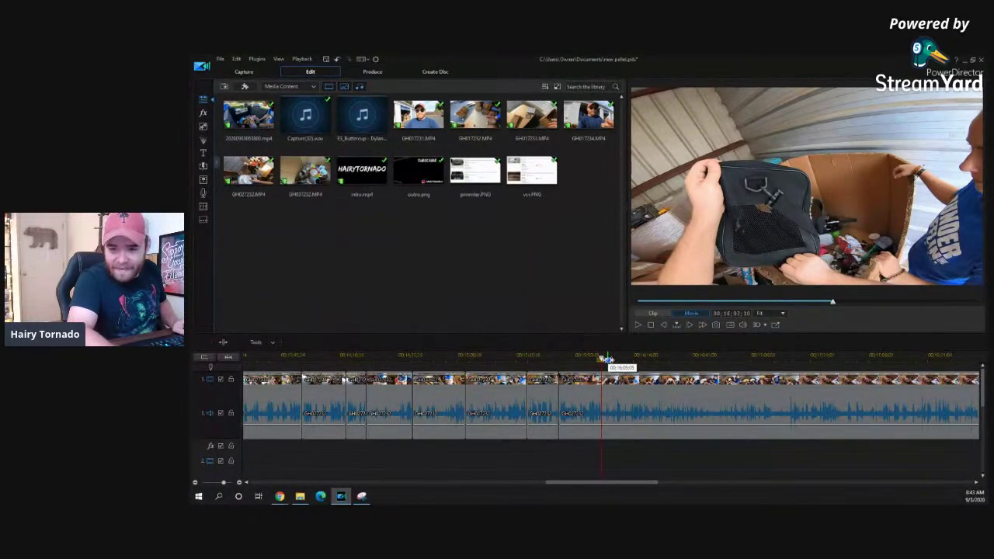
{"action": "left_click", "coordinate": [612, 360]}
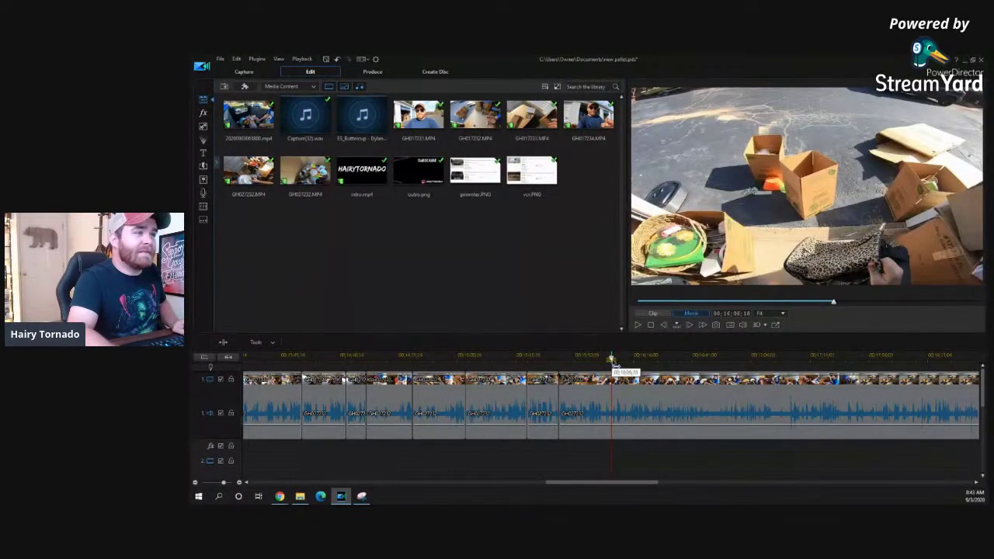
{"action": "left_click", "coordinate": [584, 360]}
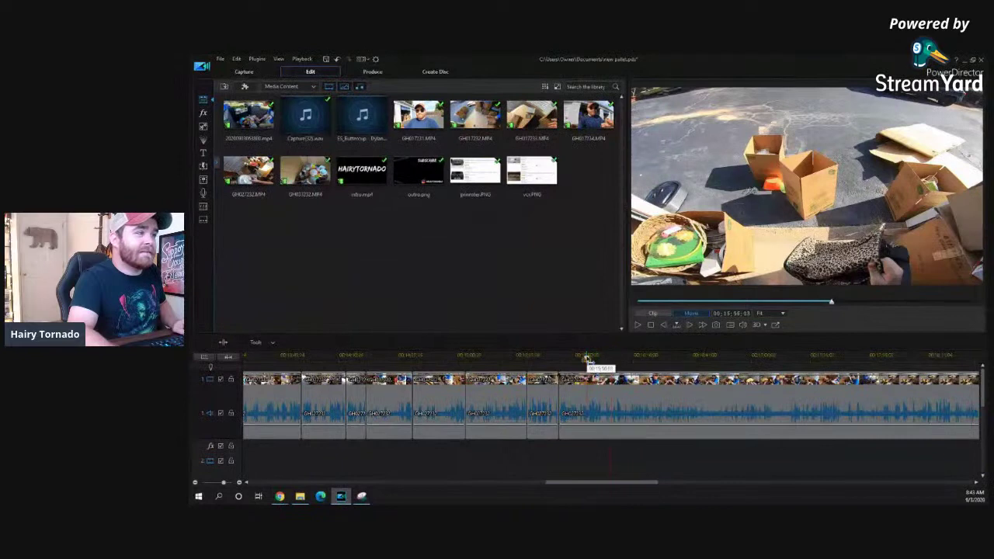
{"action": "key", "text": "space"}
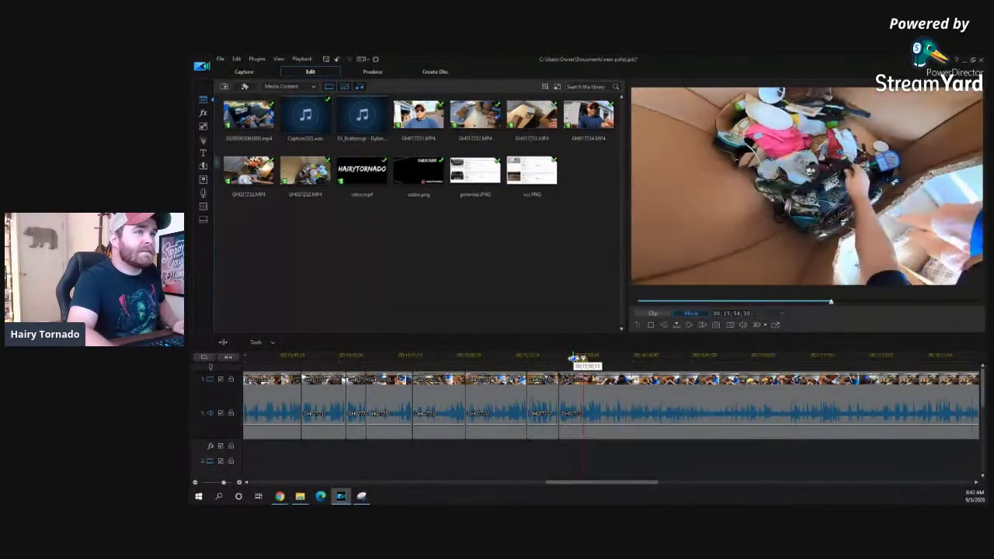
{"action": "key", "text": "space"}
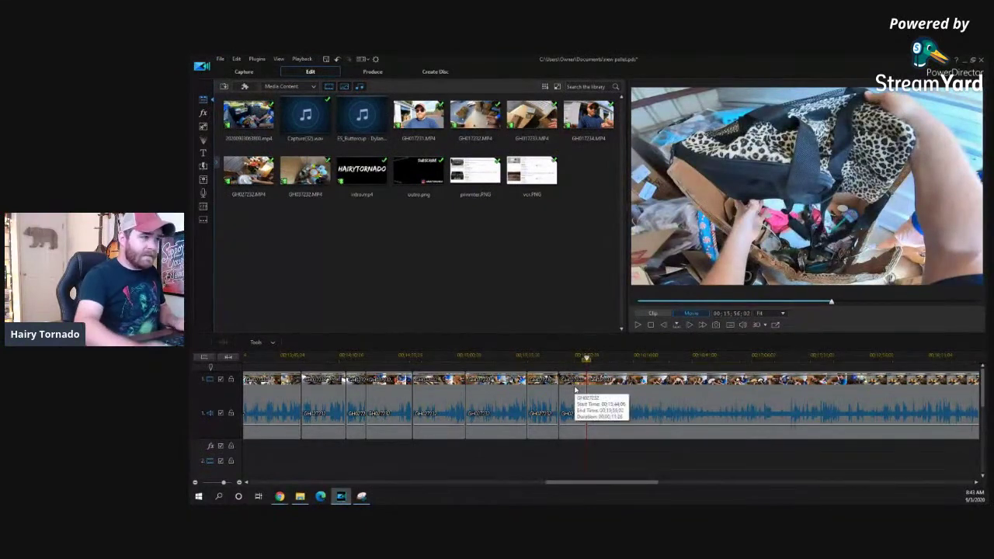
{"action": "left_click", "coordinate": [575, 390]}
- Split the footage at 00:15:53:28 and 00:15:58:19, remove the short segment between these splits, closing the gap, and return to just before the cut
{"action": "key", "text": "space"}
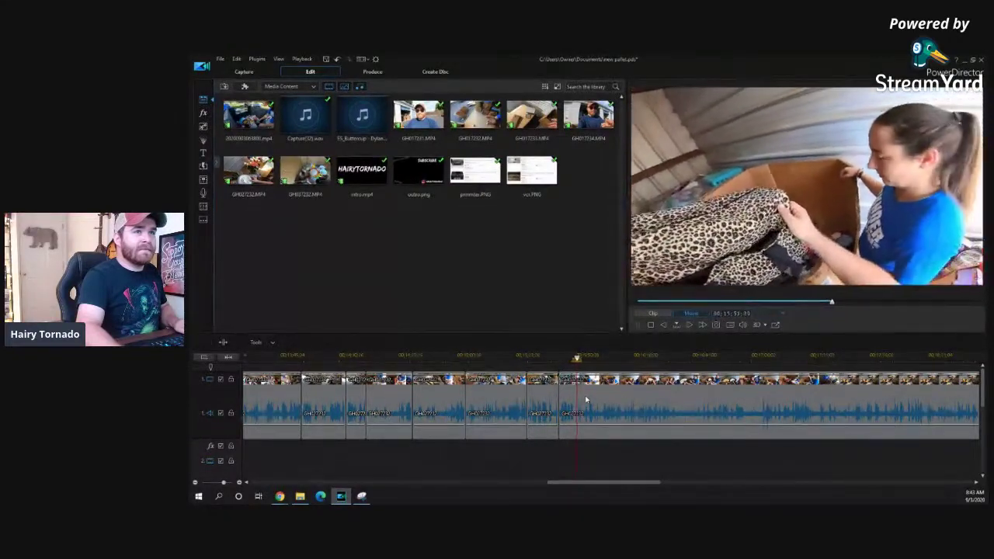
{"action": "key", "text": "space"}
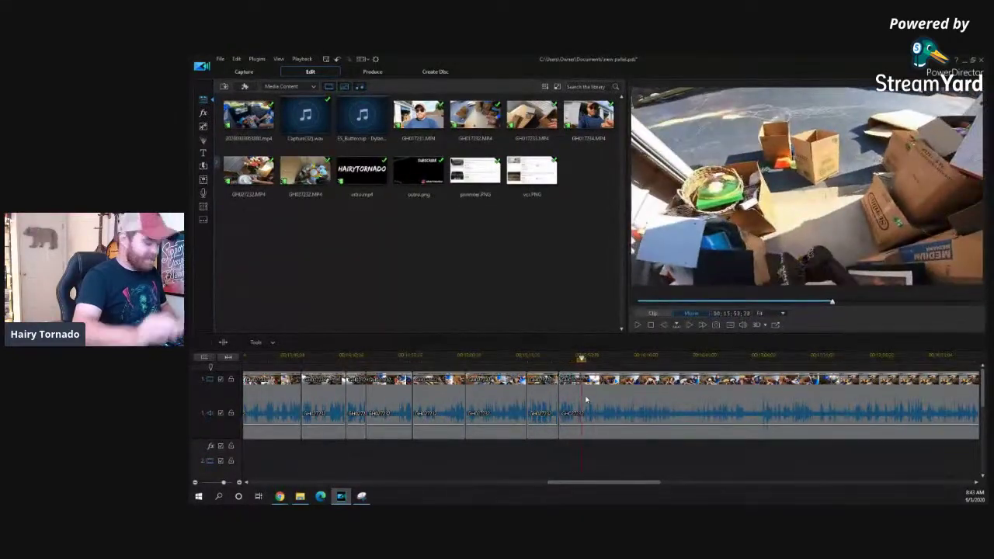
{"action": "left_click", "coordinate": [599, 357]}
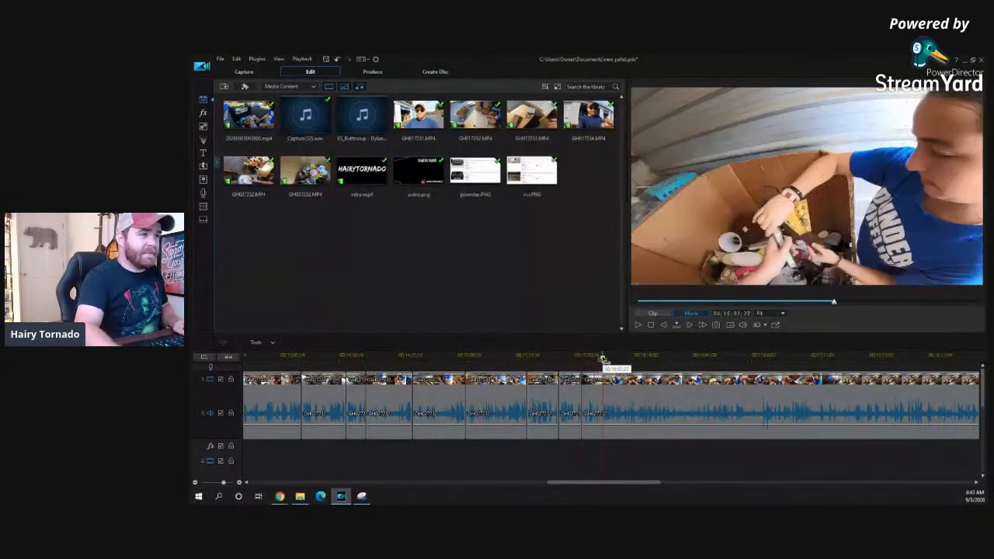
{"action": "mouse_move", "coordinate": [598, 357]}
{"action": "left_mouse_down"}
{"action": "mouse_move", "coordinate": [581, 357]}
{"action": "mouse_move", "coordinate": [592, 359]}
{"action": "left_mouse_up"}
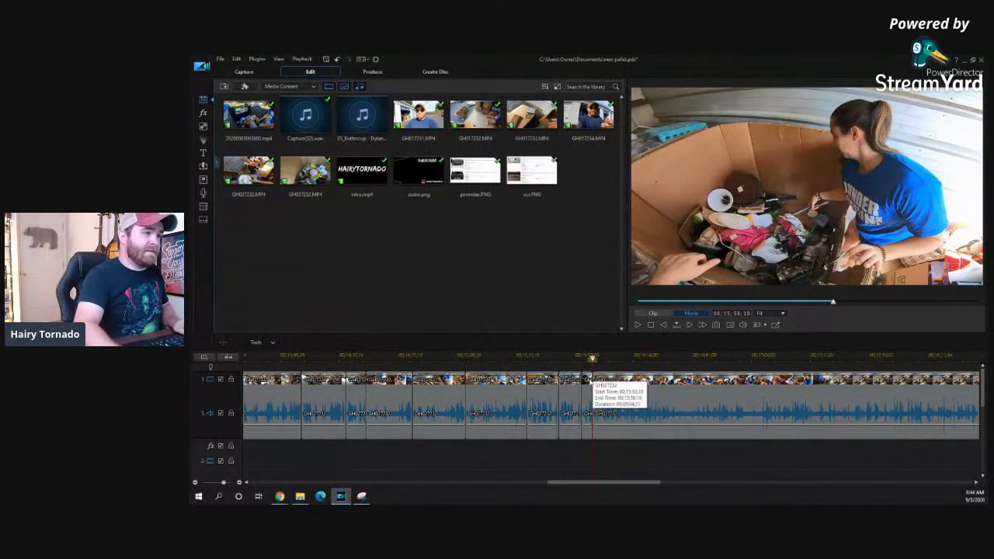
{"action": "left_click", "coordinate": [588, 387]}
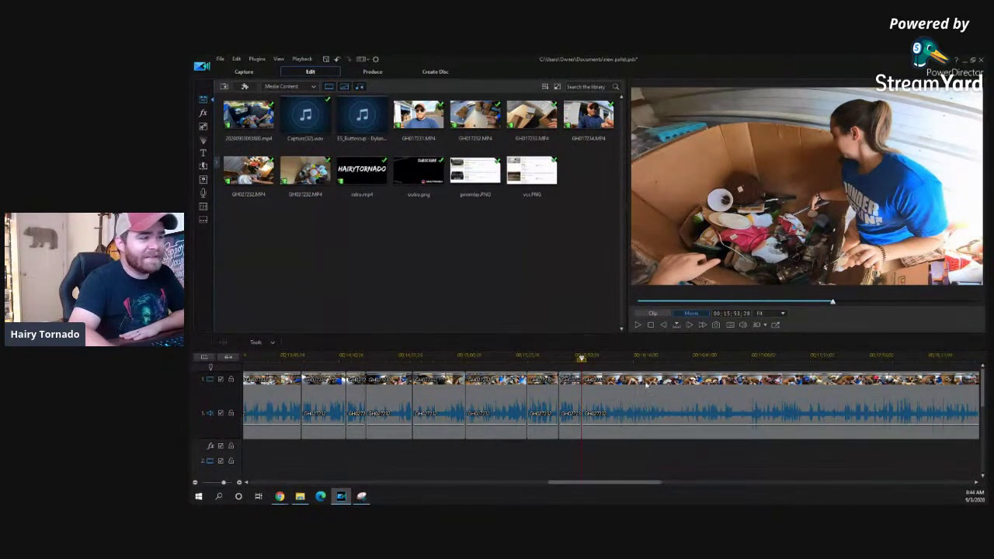
{"action": "left_click", "coordinate": [573, 358]}
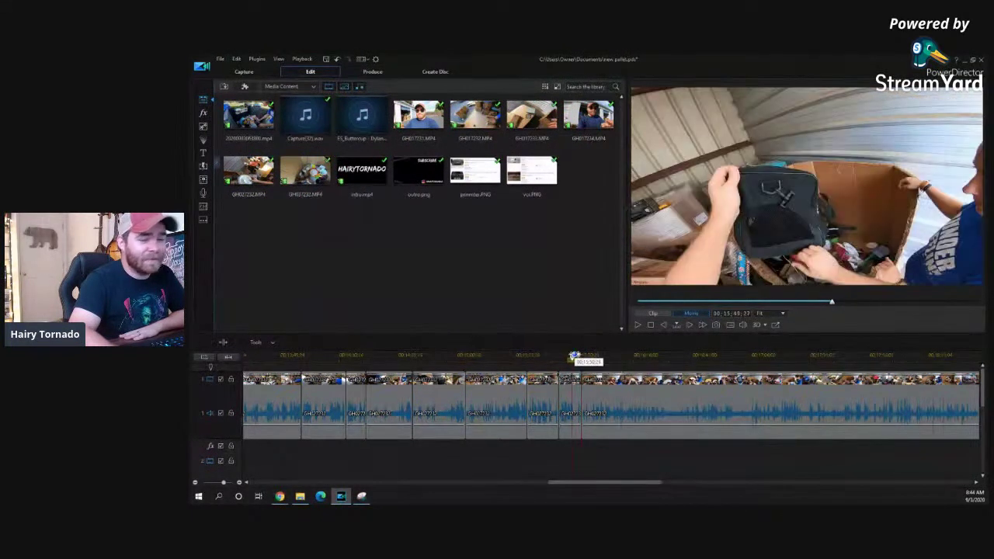